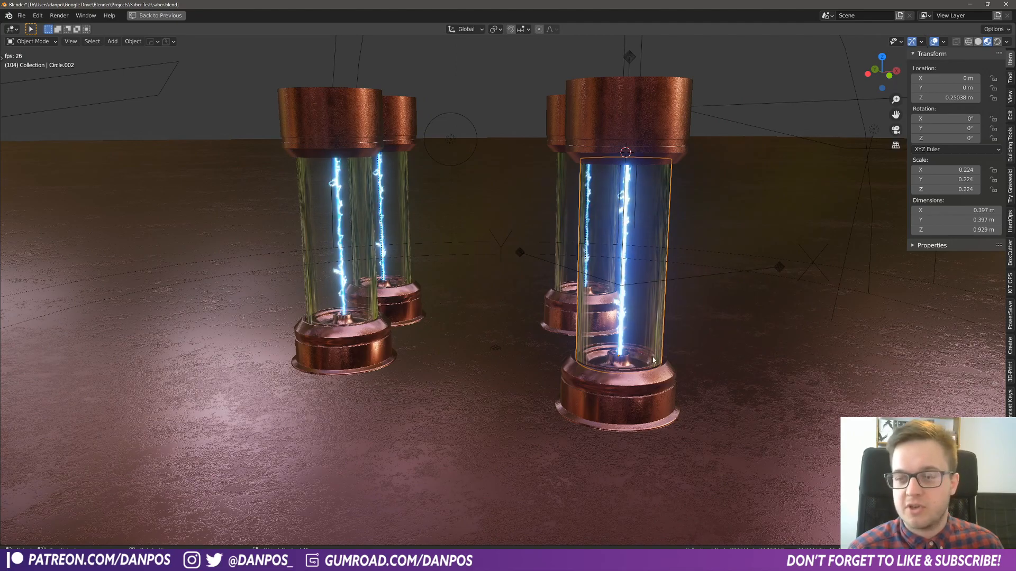
- View the electric tube scene in rendered shading through the camera
left_click(997, 41)
key("KP_0")
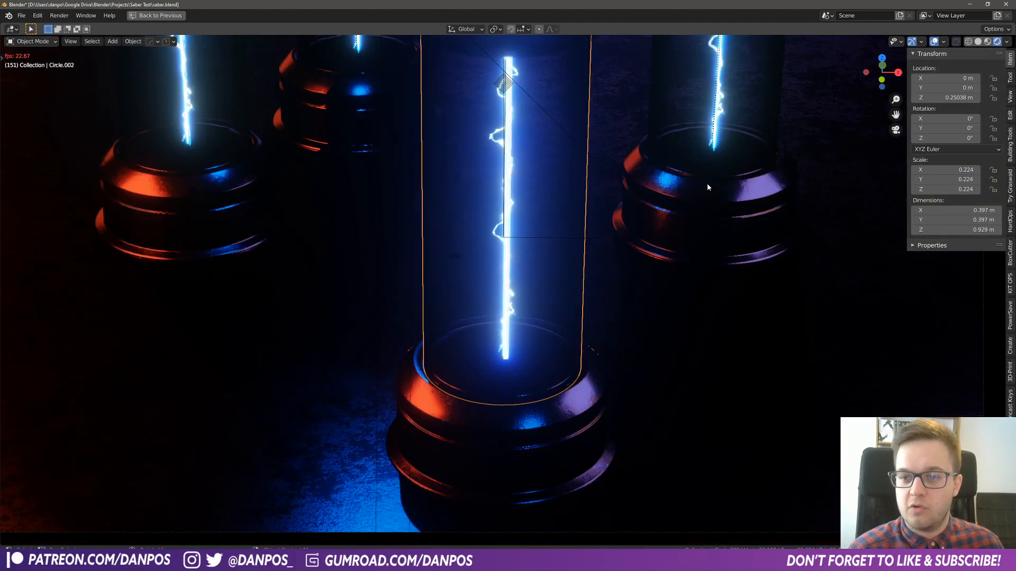
scroll(595, 323, "down", 3)
scroll(566, 315, "up", 2)
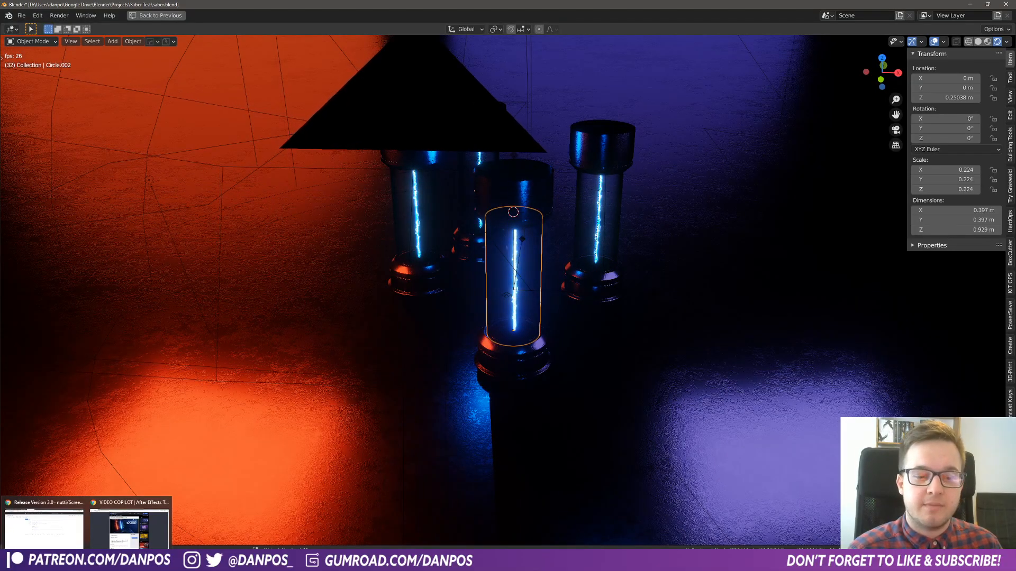
- Switch to the browser and play the SABER plug-in tutorial video muted, pausing it after a short look
left_click(101, 542)
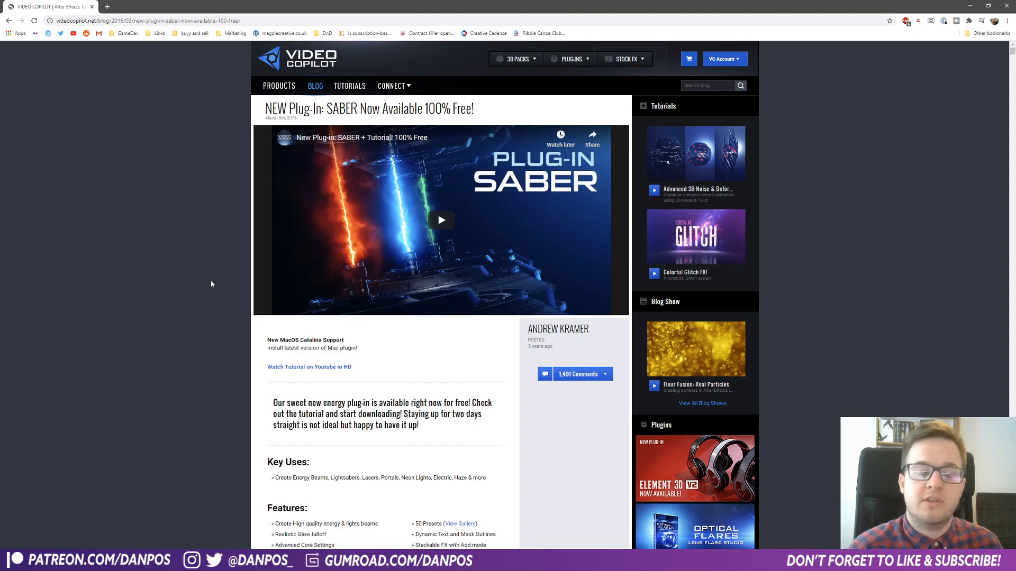
left_click(438, 256)
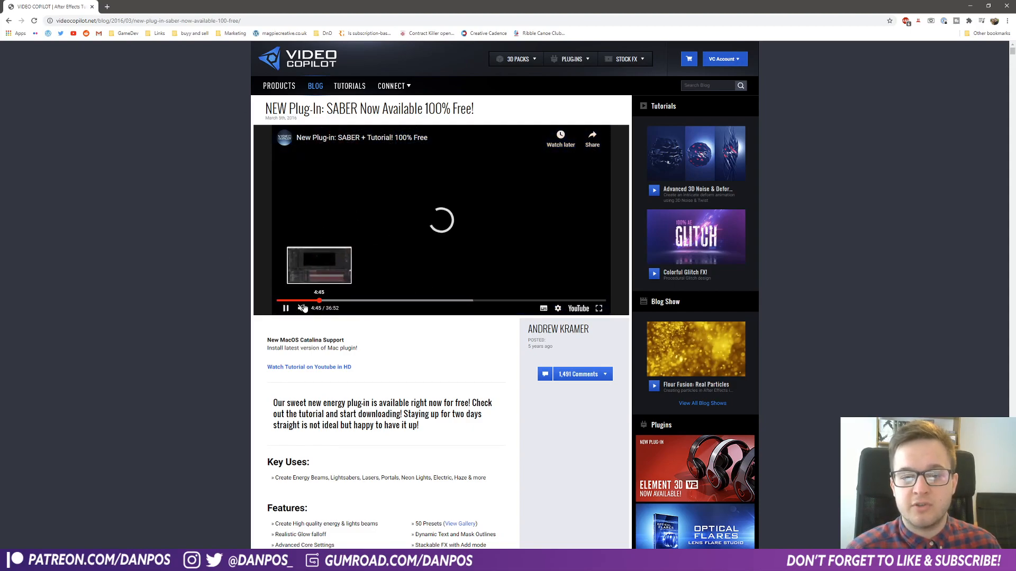
left_click(302, 301)
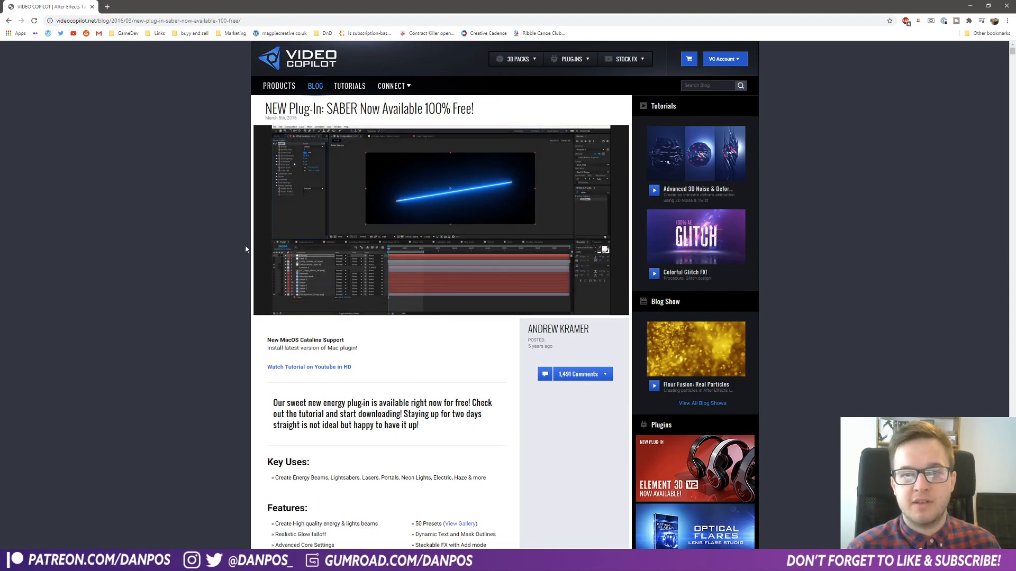
mouse_move(273, 228)
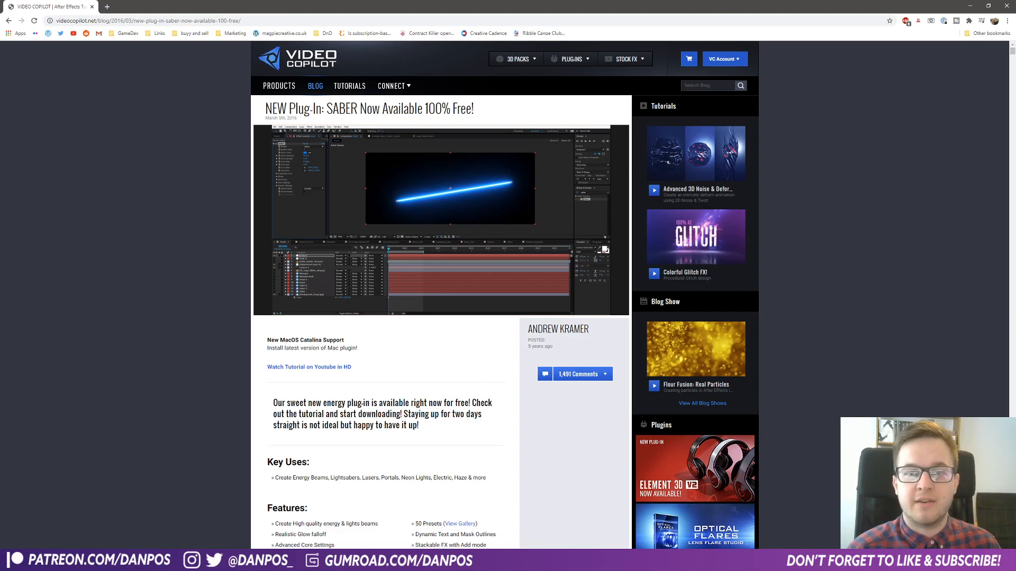
mouse_move(286, 312)
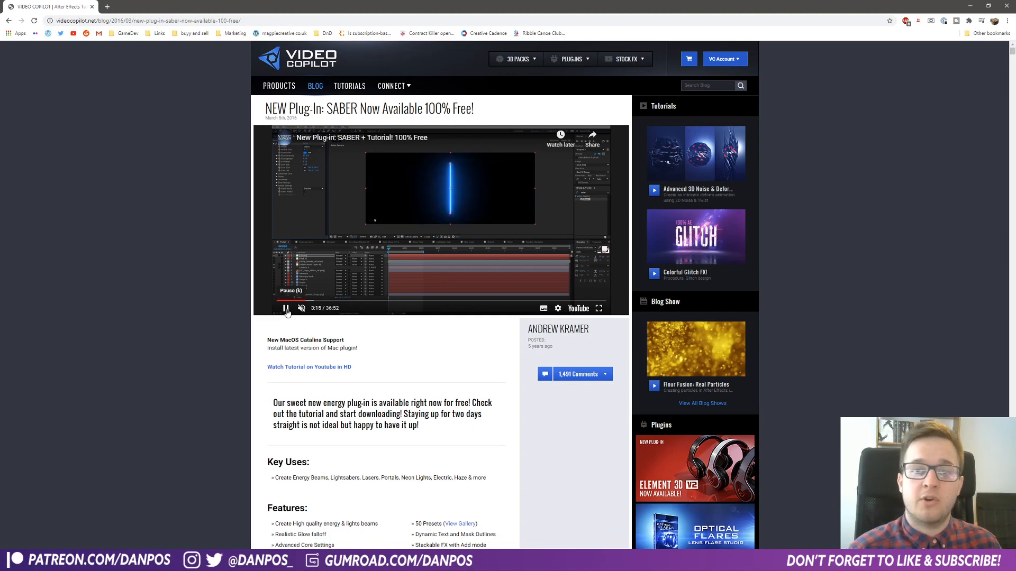
left_click(286, 309)
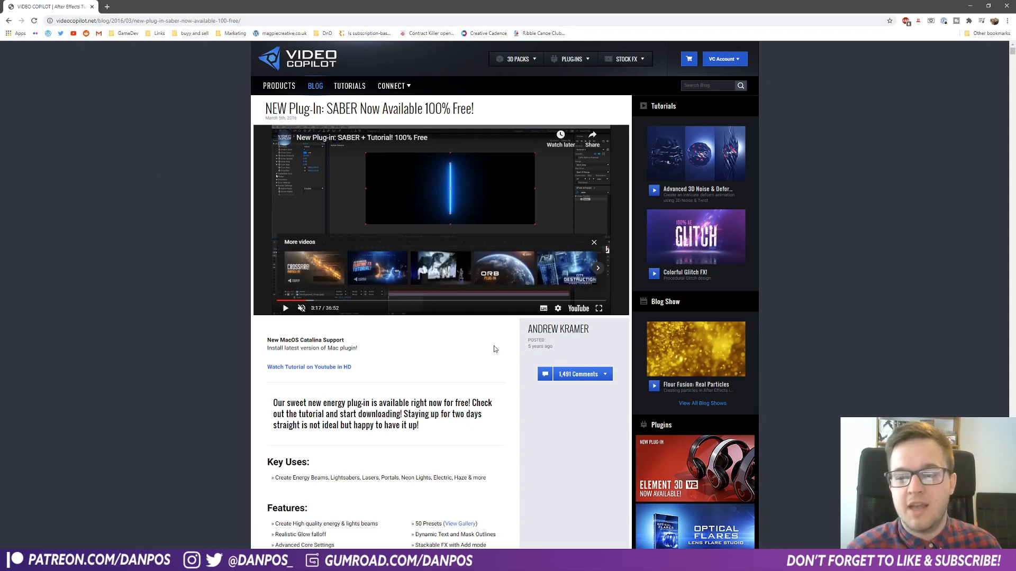
- Find the plug-in's download section on the page and open the downloaded SaberInstaller_1.0.39_Win_2018 folder
scroll(387, 379, "down", 4)
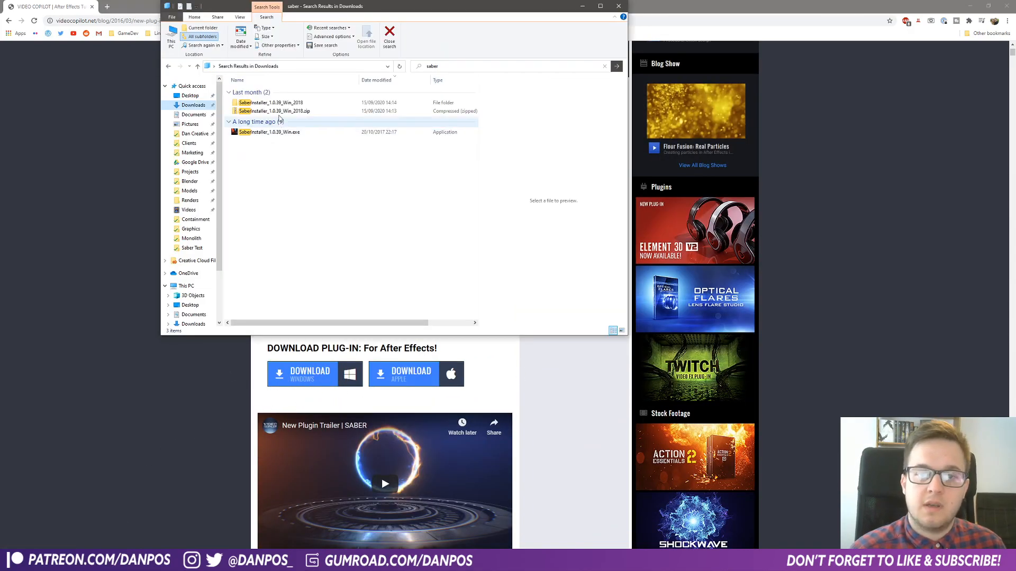
double_click(269, 103)
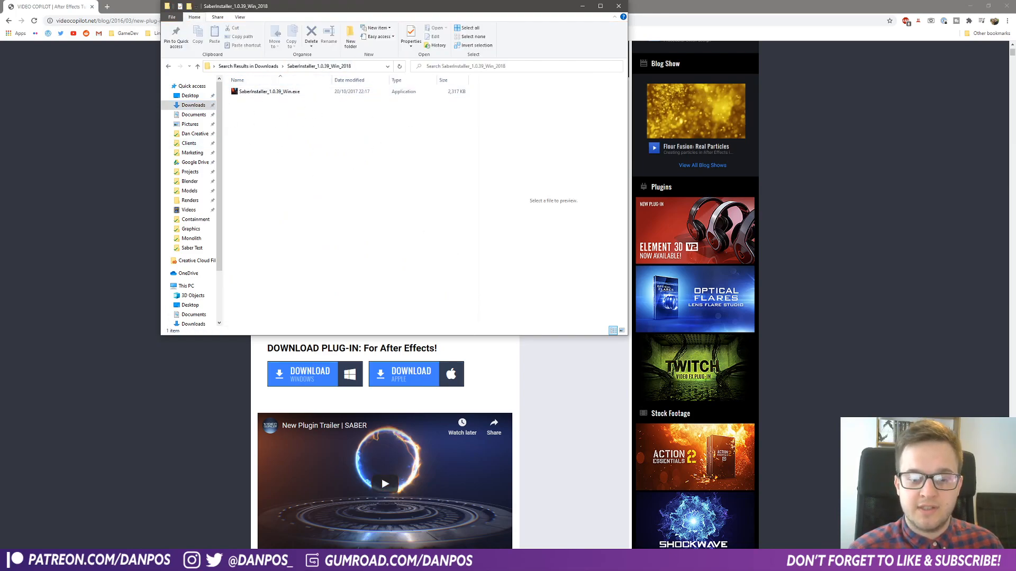
- Switch to After Effects and create a composition named Saber Test with a width of 800 px
left_click(196, 473)
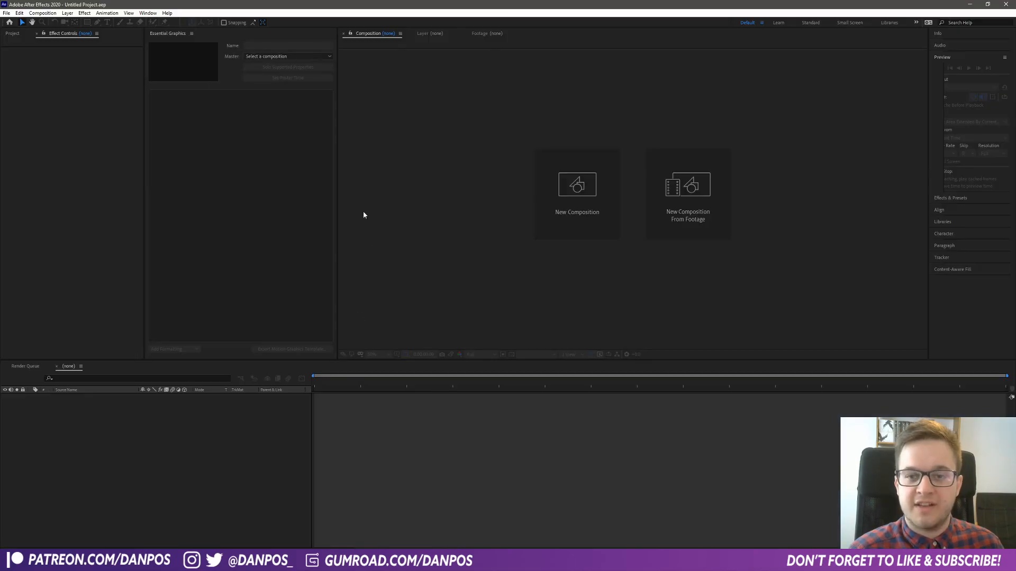
left_click(577, 194)
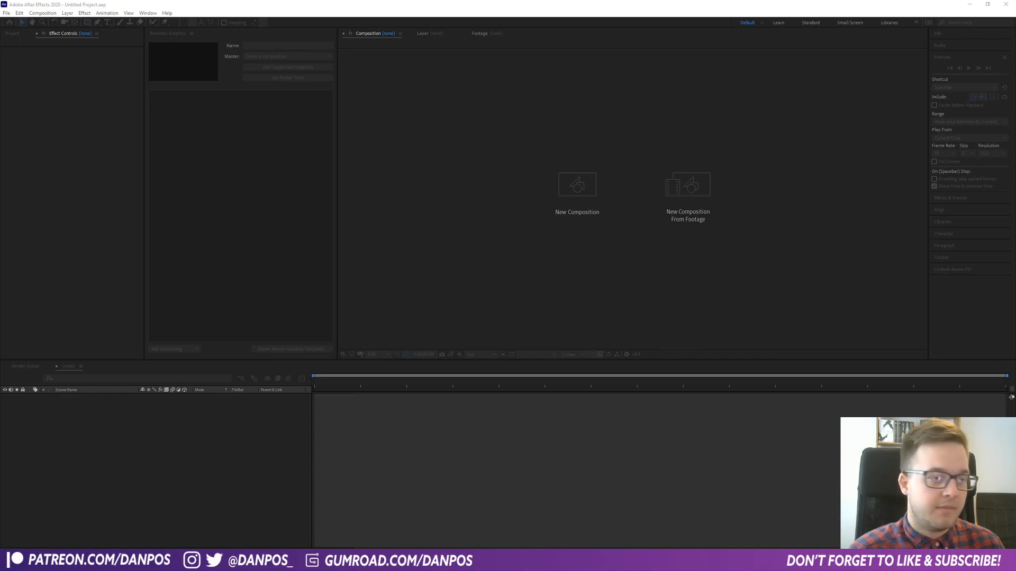
type("Saber Test")
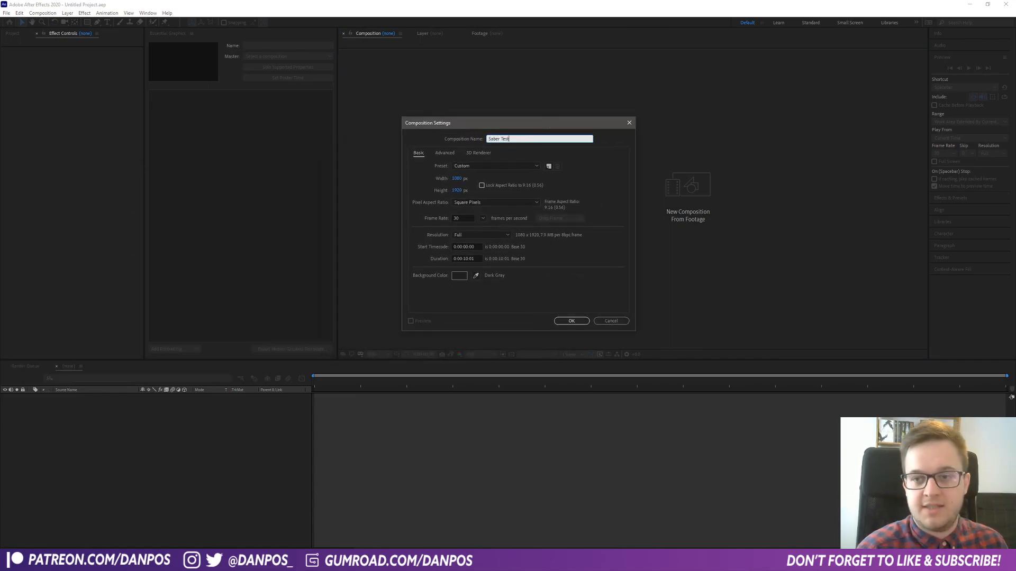
left_click(458, 178)
type("800")
left_click(574, 321)
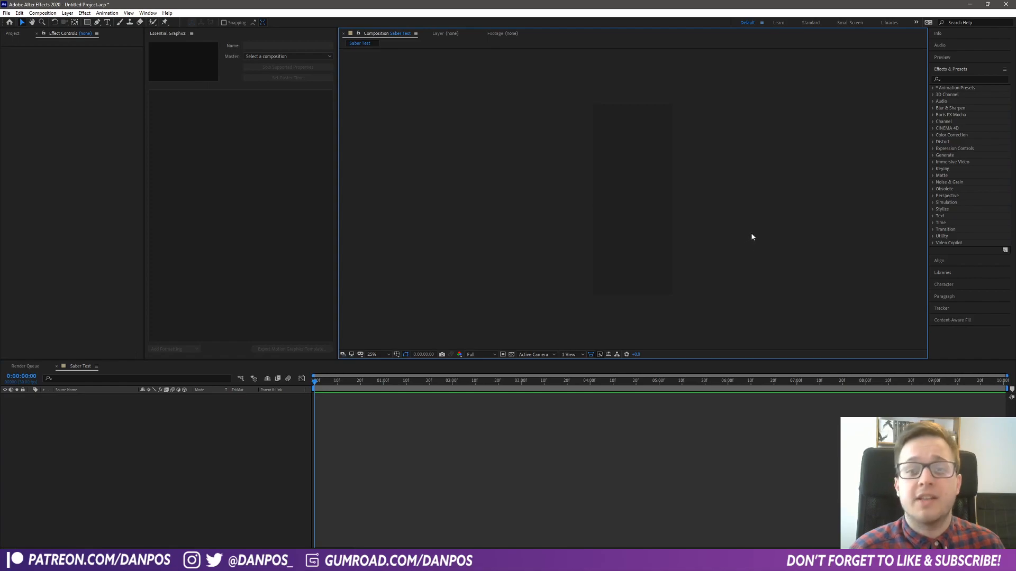
- Add a solid named Saber Layer to the Saber Test composition
right_click(226, 483)
mouse_move(263, 397)
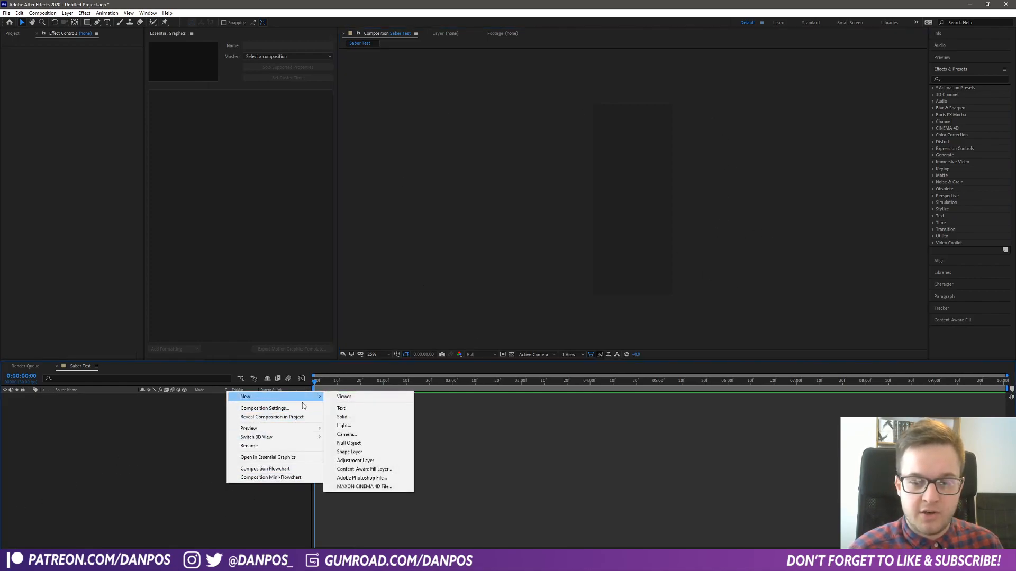
left_click(343, 417)
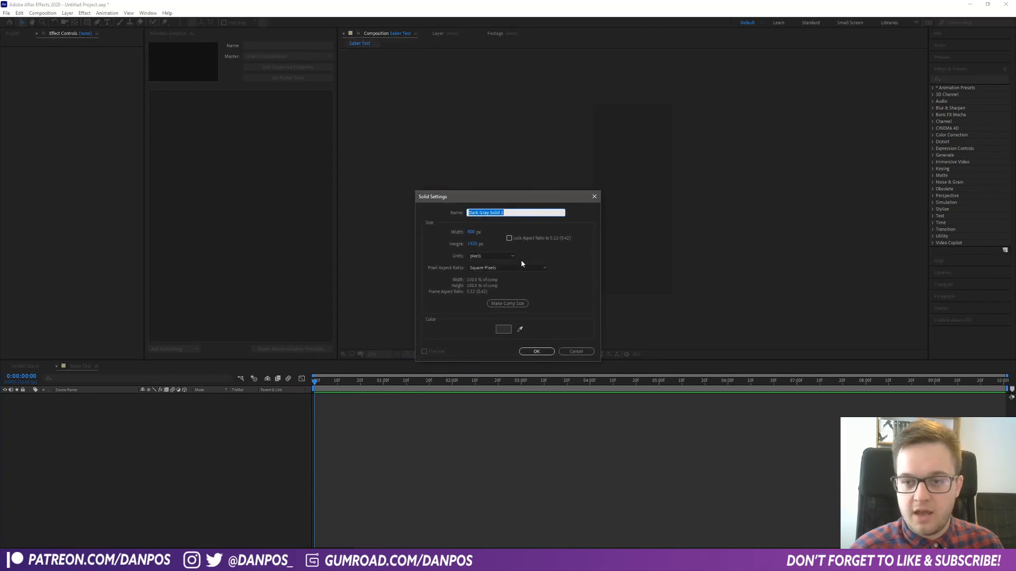
type("Saber Laye")
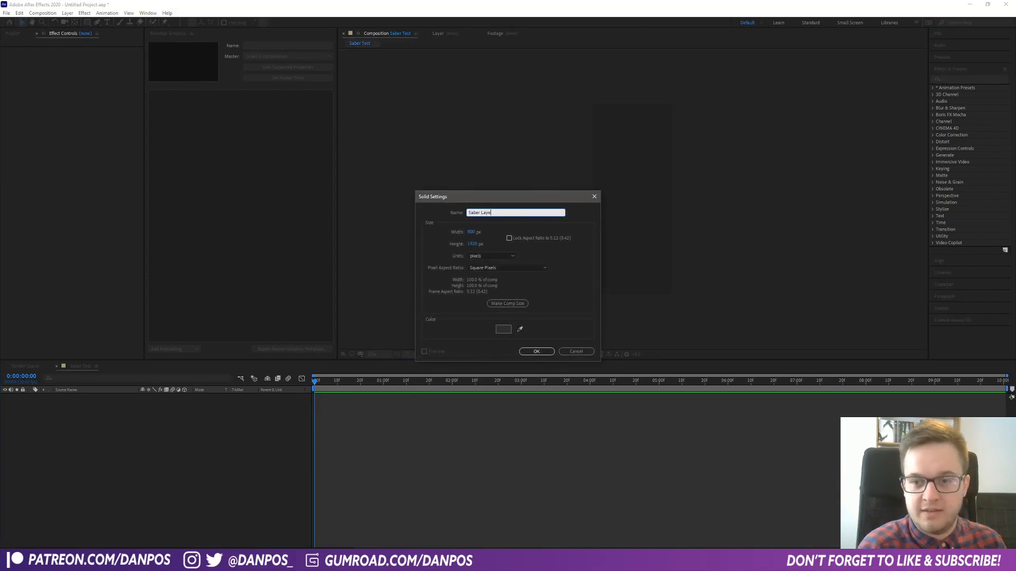
type("r")
key("Return")
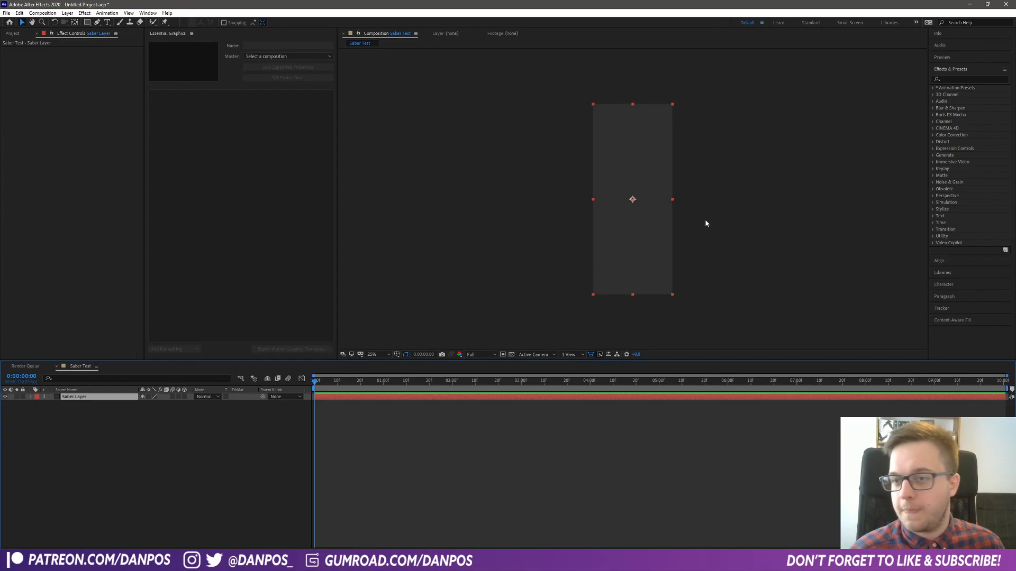
mouse_move(643, 213)
left_mouse_down()
mouse_move(721, 209)
mouse_move(676, 222)
mouse_move(667, 159)
mouse_move(642, 212)
left_mouse_up()
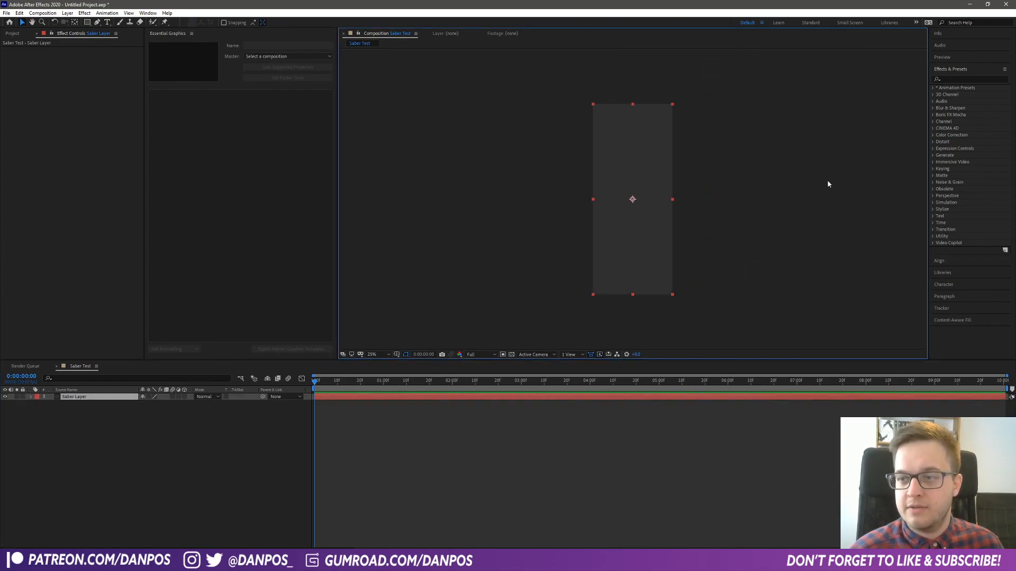
- Apply the Video Copilot Saber effect to the Saber Layer solid and preview the beam
left_click(971, 82)
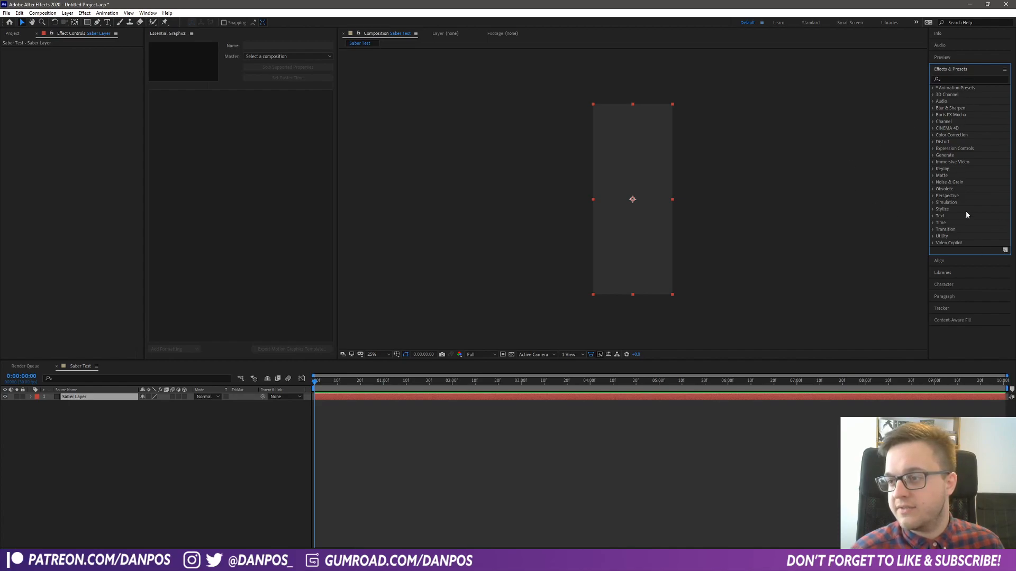
left_click(933, 243)
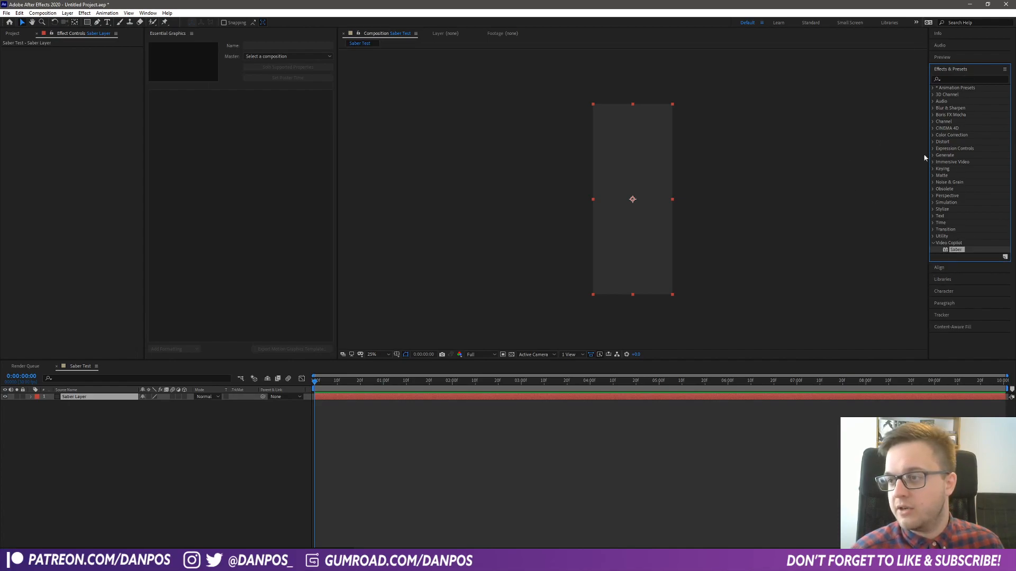
left_click_drag(963, 252, 635, 175)
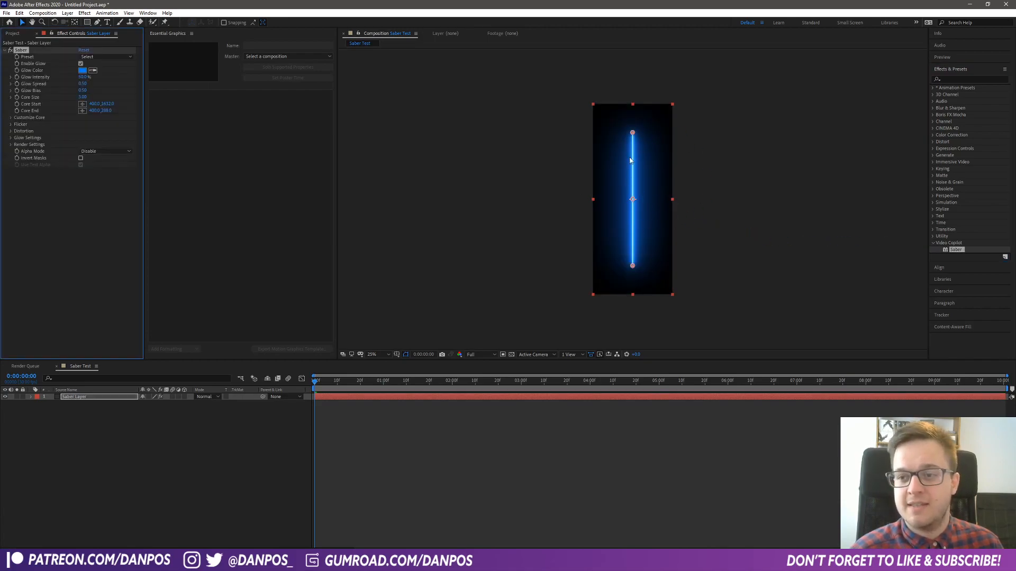
key("space")
scroll(651, 224, "up", 5)
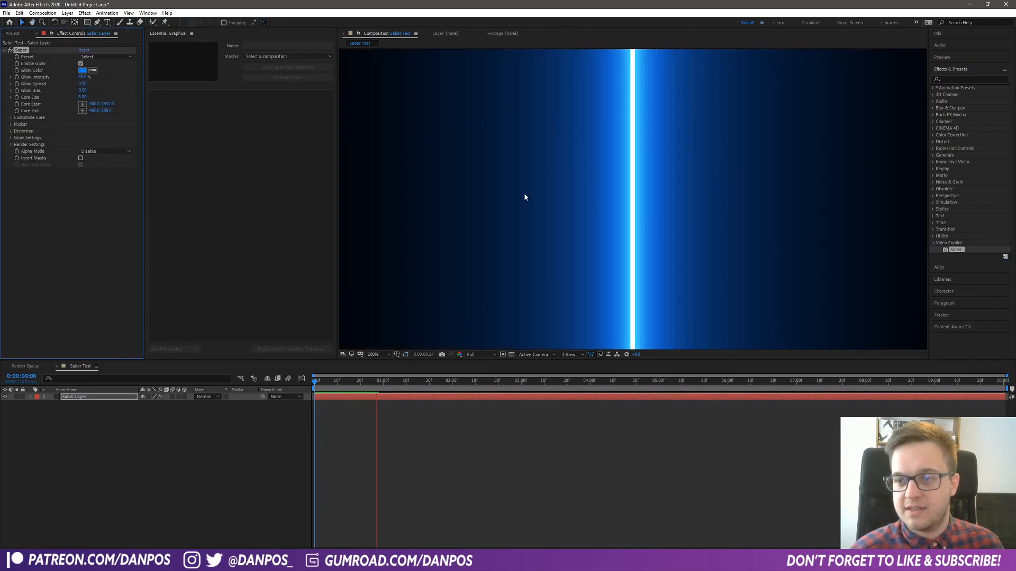
scroll(650, 225, "down", 6)
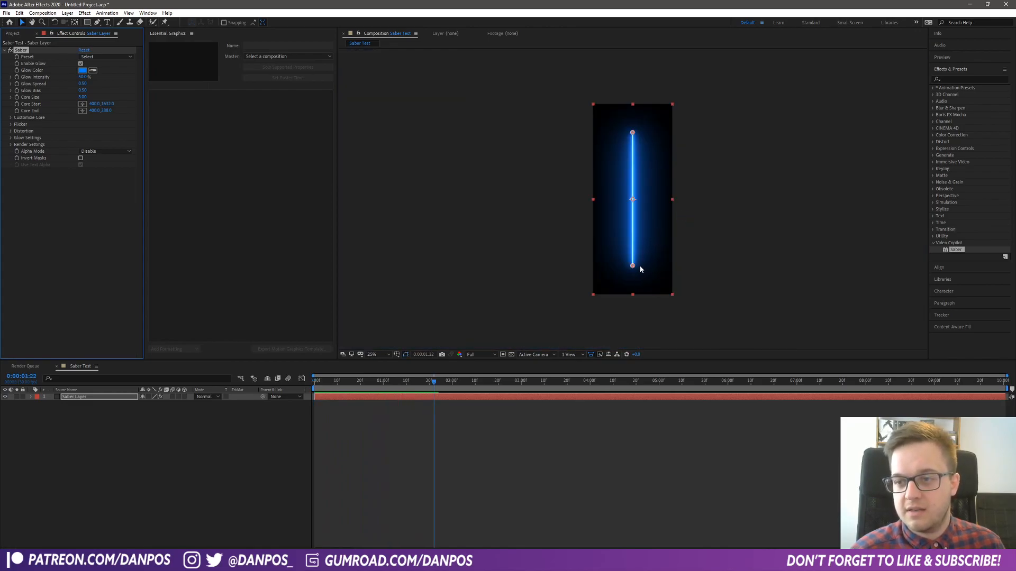
- Try moving the Saber beam's start and end points in the composition, and undo the move
scroll(621, 278, "up", 2)
scroll(636, 299, "down", 2)
scroll(637, 312, "up", 2)
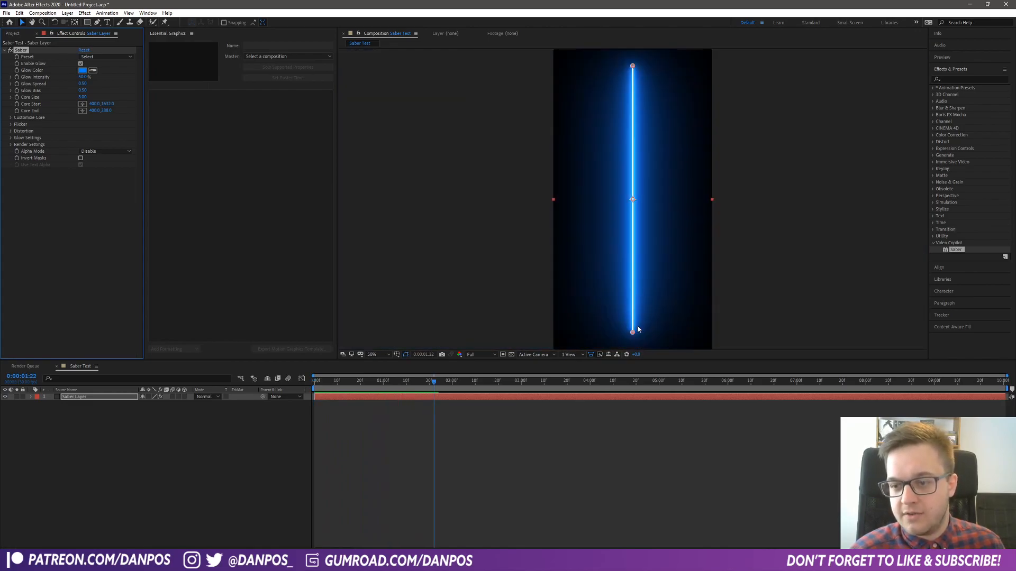
left_click(634, 333)
mouse_move(633, 332)
left_mouse_down()
mouse_move(664, 299)
mouse_move(616, 183)
mouse_move(674, 304)
mouse_move(630, 322)
mouse_move(647, 303)
mouse_move(637, 301)
mouse_move(633, 333)
left_mouse_up()
left_click_drag(633, 66, 641, 113)
key("ctrl+z")
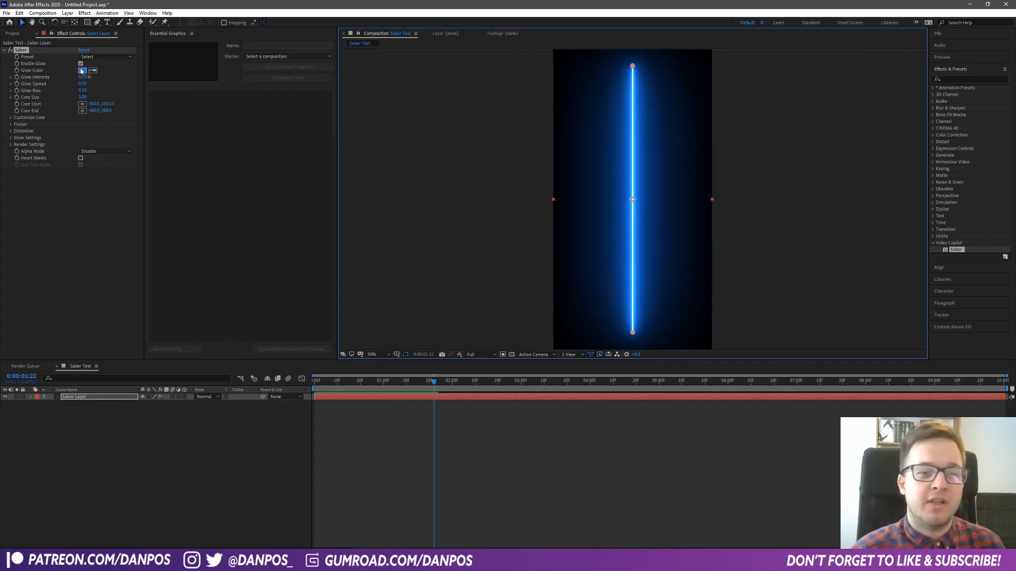
- Set the Saber effect's preset to Arc Reactor and preview the animation
left_click(104, 57)
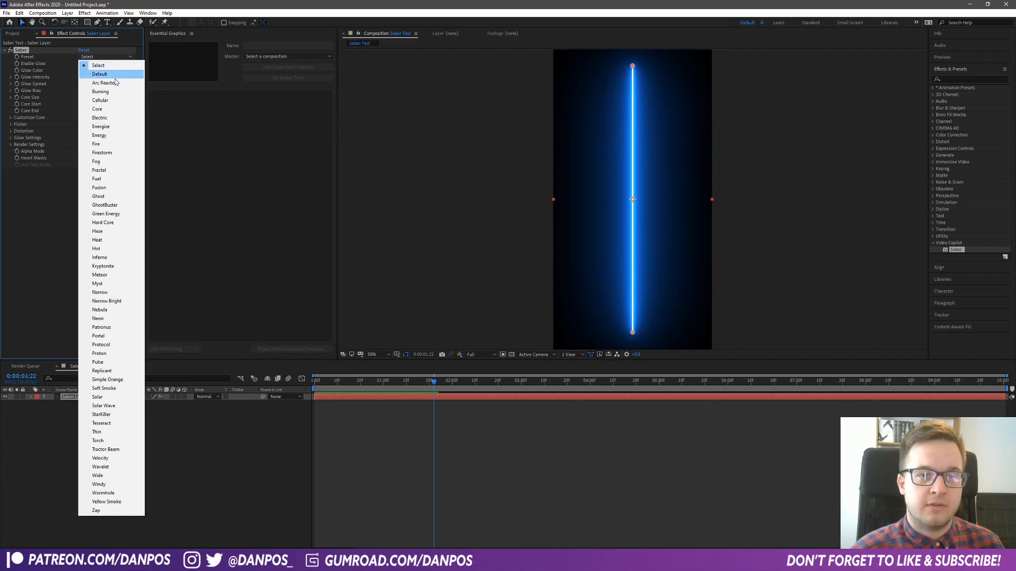
left_click(113, 81)
key("space")
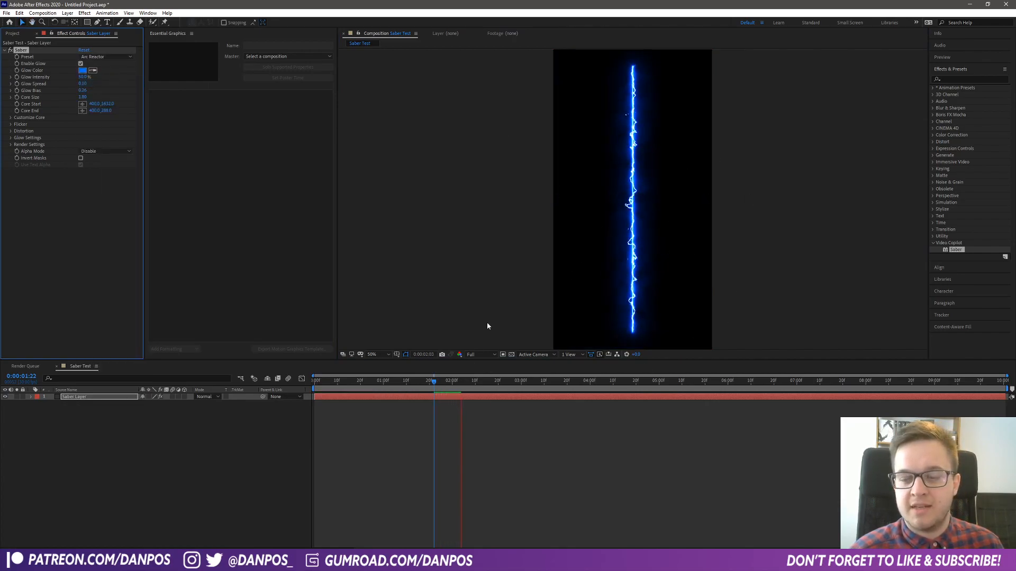
key("space")
- Shorten the composition's work area to about the first second and preview the loop
left_click_drag(1003, 388, 387, 405)
key("space")
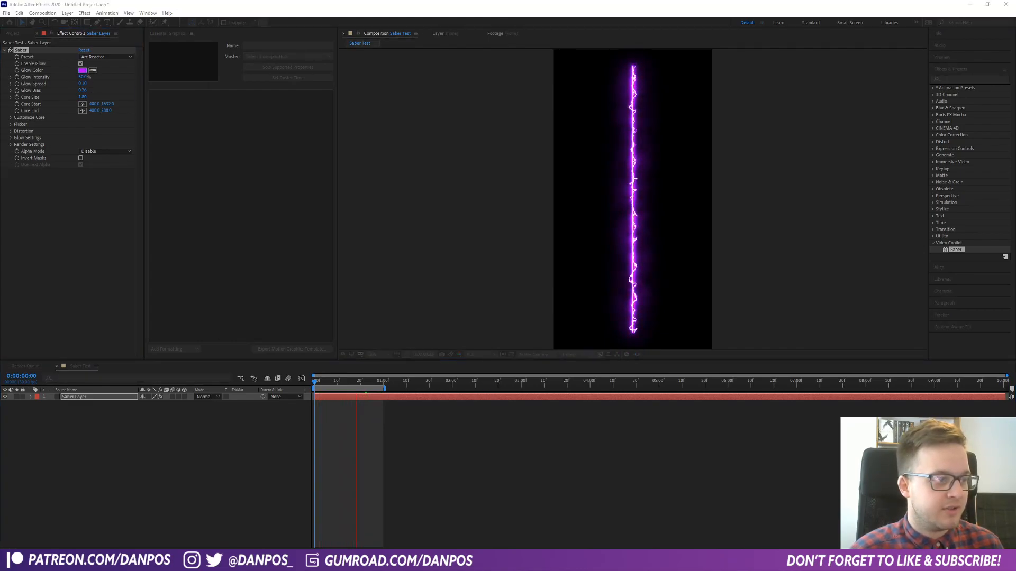
- Change the Saber effect's glow color to a bright purple
left_click(83, 69)
left_click_drag(481, 227, 498, 202)
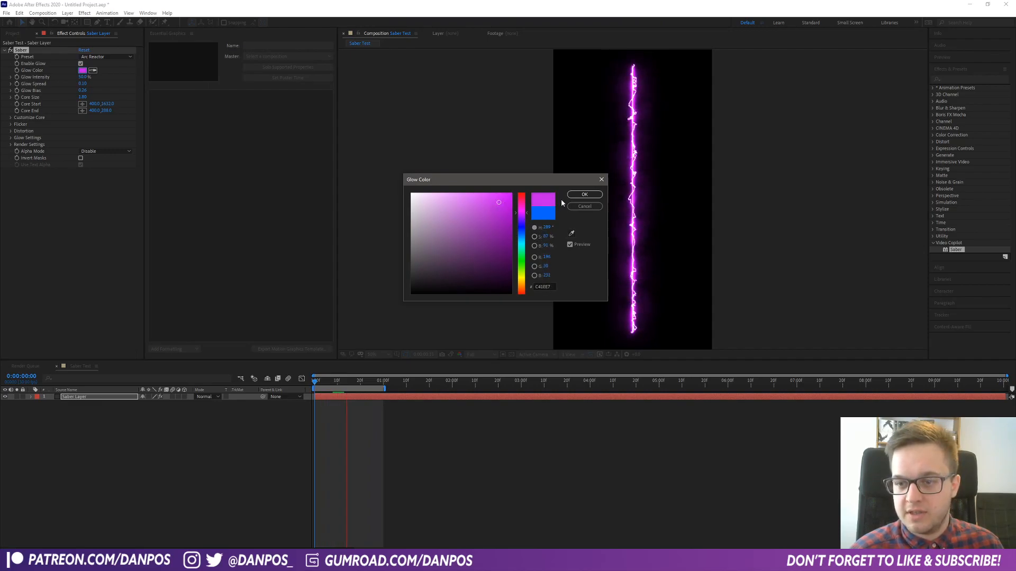
left_click(584, 194)
- Try a green glow color on the Saber effect and settle on a bright red
left_click(82, 69)
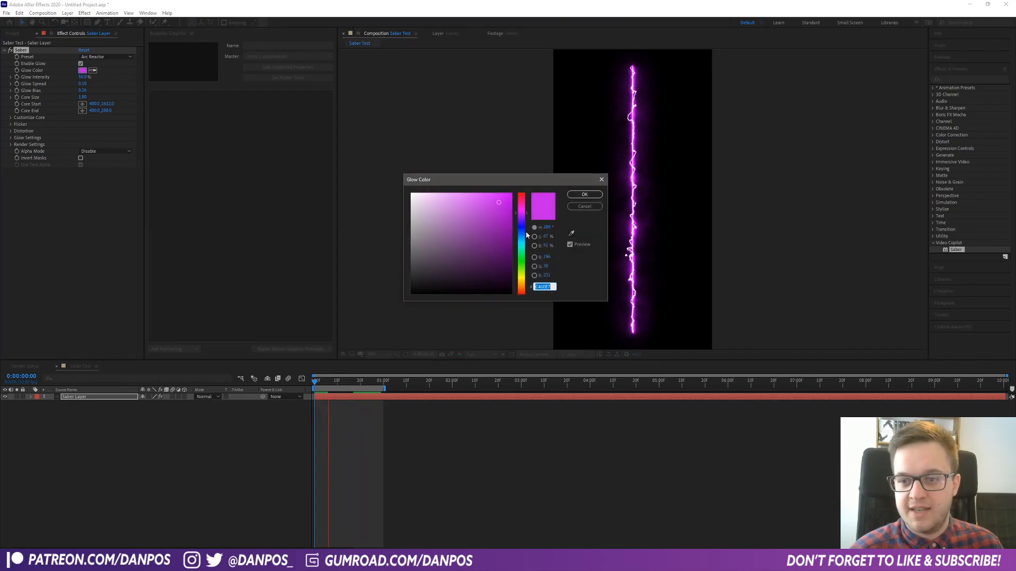
left_click(527, 252)
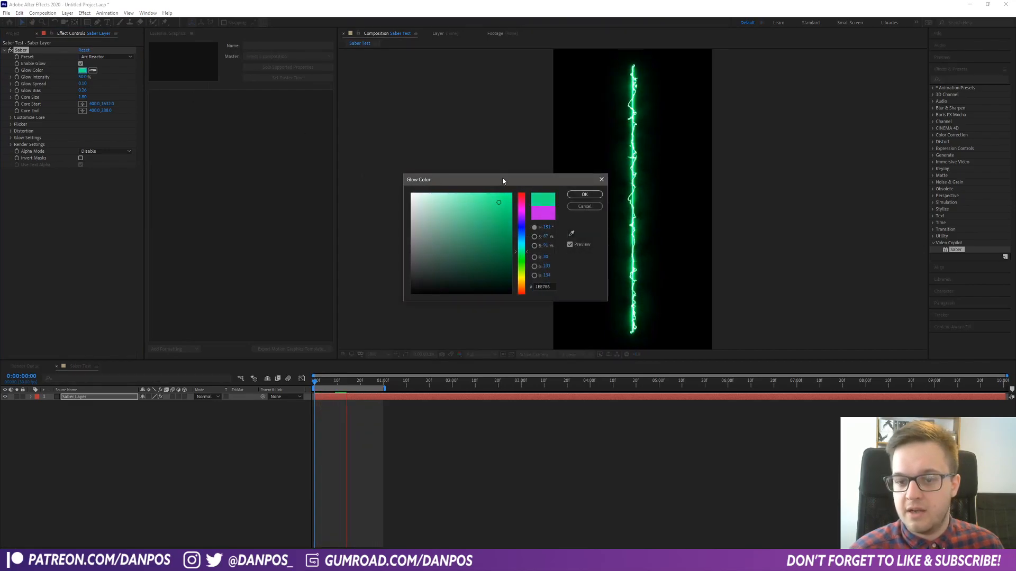
left_click_drag(503, 181, 840, 187)
left_click(858, 236)
left_click(832, 215)
mouse_move(860, 222)
left_mouse_down()
mouse_move(859, 207)
mouse_move(841, 218)
mouse_move(861, 202)
left_mouse_up()
left_click(844, 206)
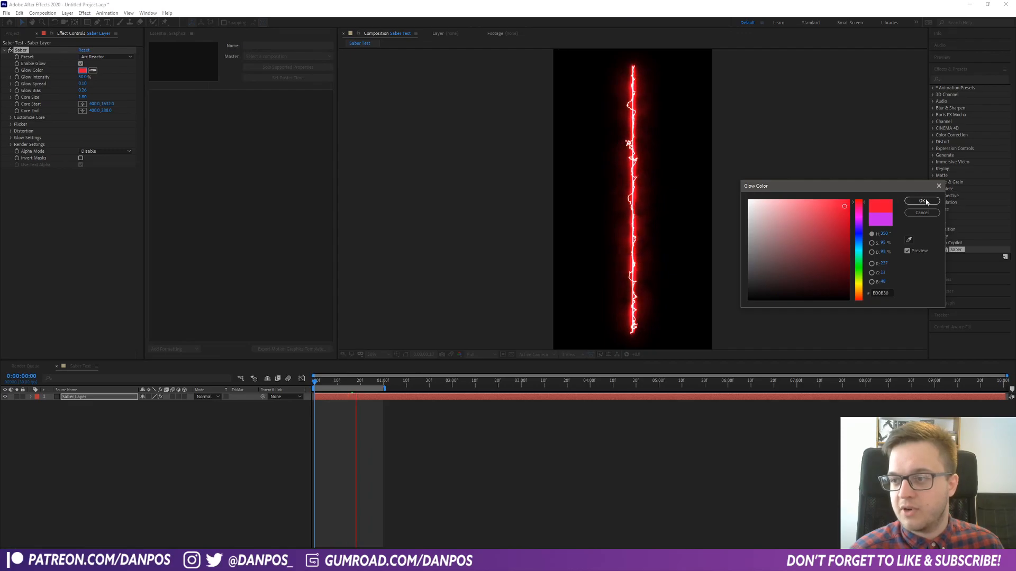
left_click(923, 201)
- Set the Saber effect's preset to Firestorm and preview the animation
left_click(101, 57)
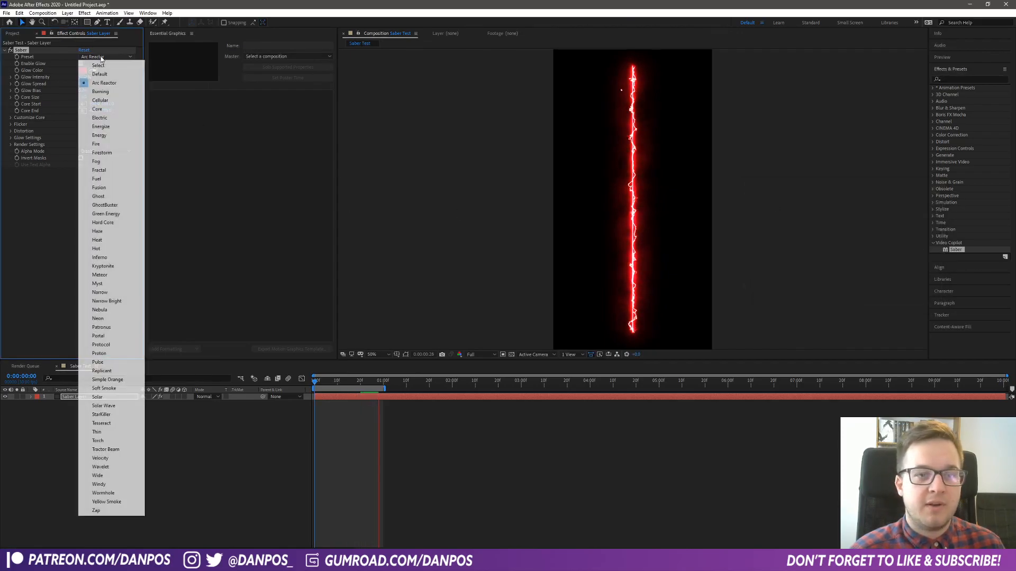
left_click(106, 153)
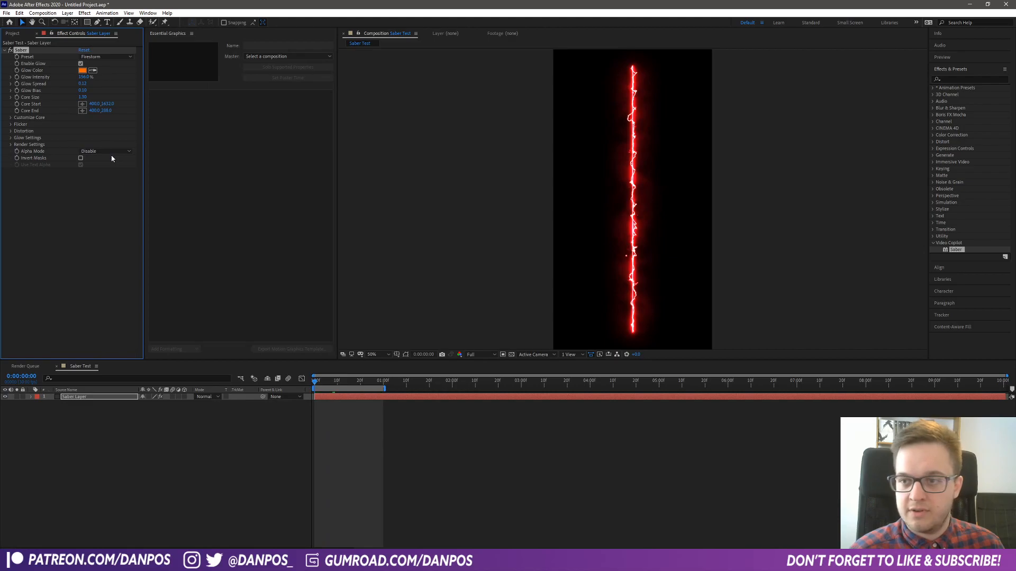
key("space")
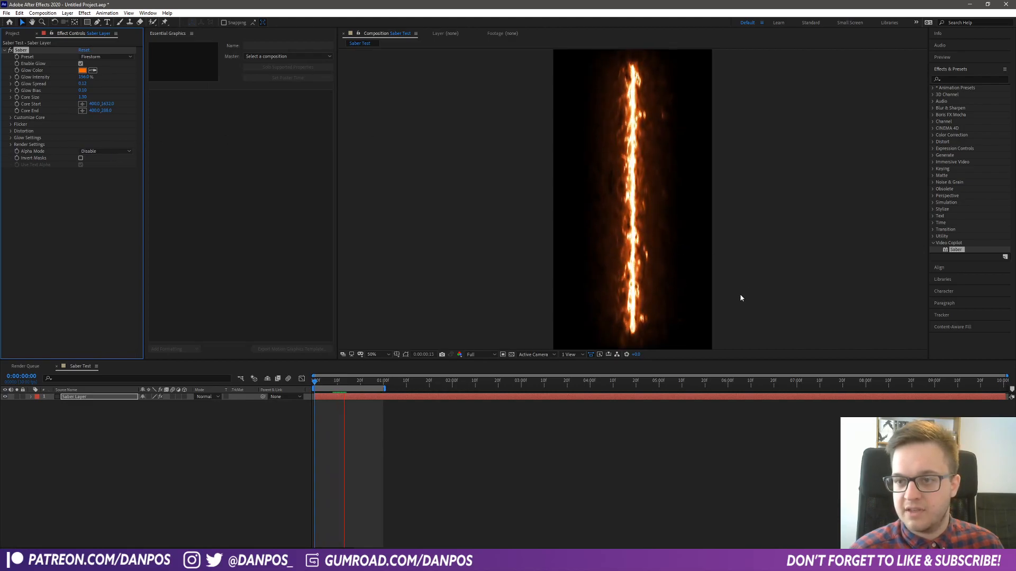
- Try the Patronus, Tesseract and Wormhole presets on the Saber effect and settle on Arc Reactor
left_click(497, 275)
scroll(669, 245, "up", 4)
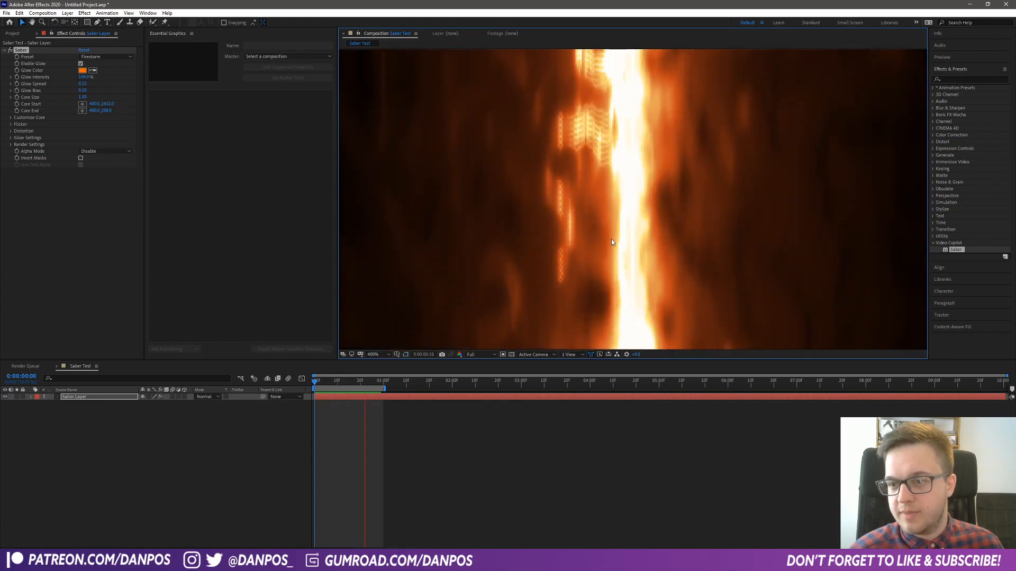
scroll(601, 263, "down", 4)
scroll(599, 262, "up", 1)
scroll(599, 262, "down", 2)
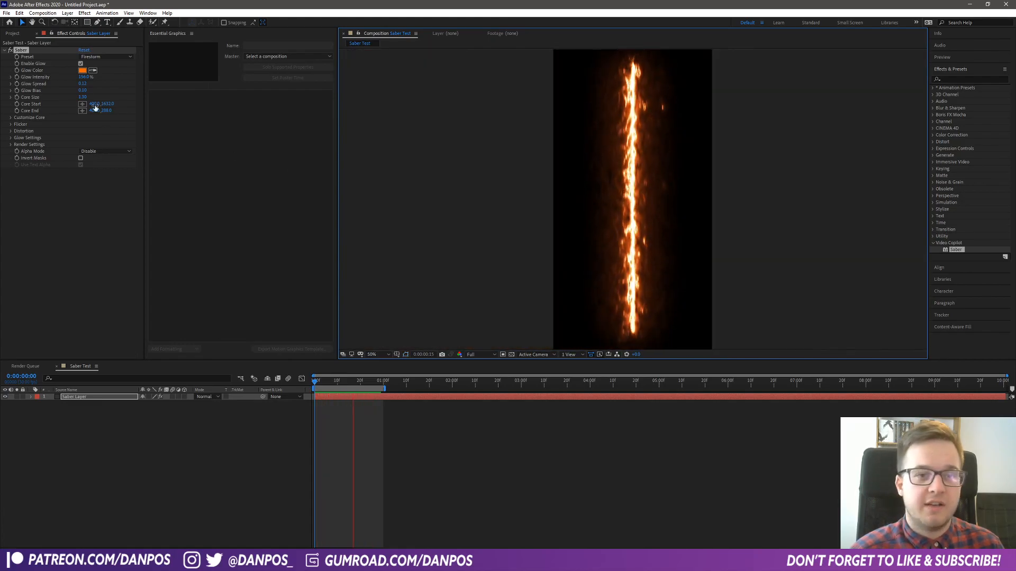
left_click(106, 57)
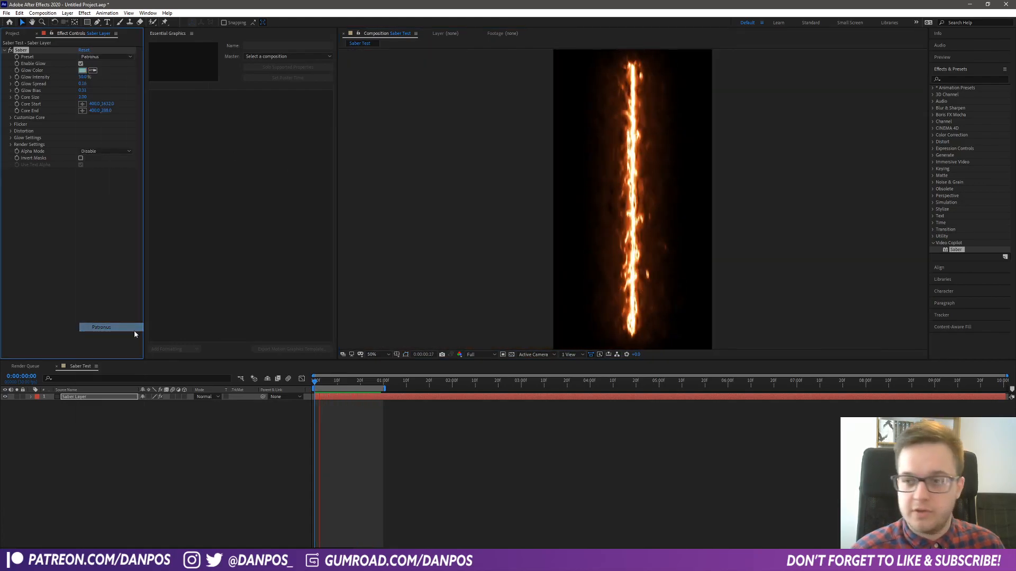
left_click(111, 329)
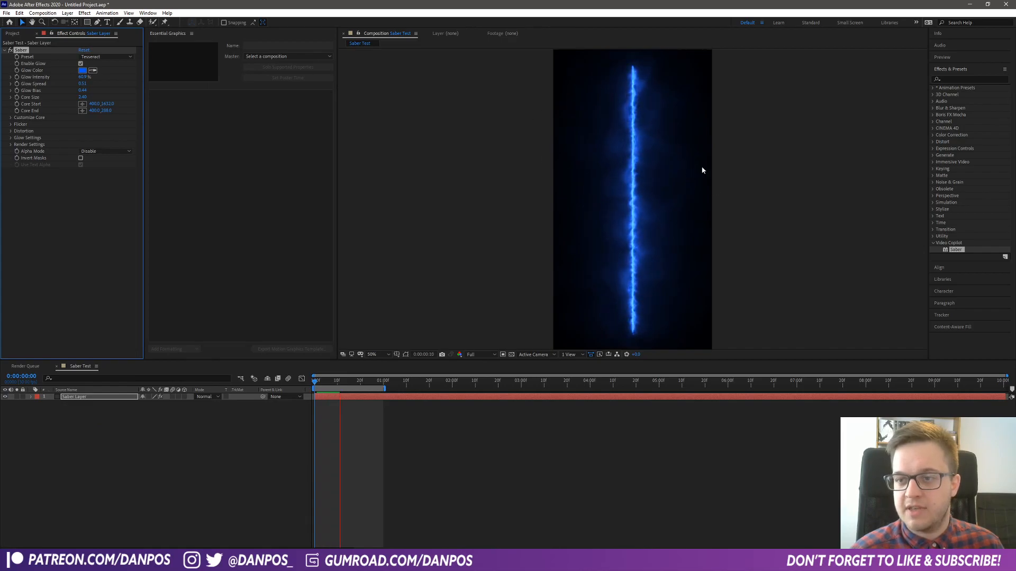
left_click(101, 56)
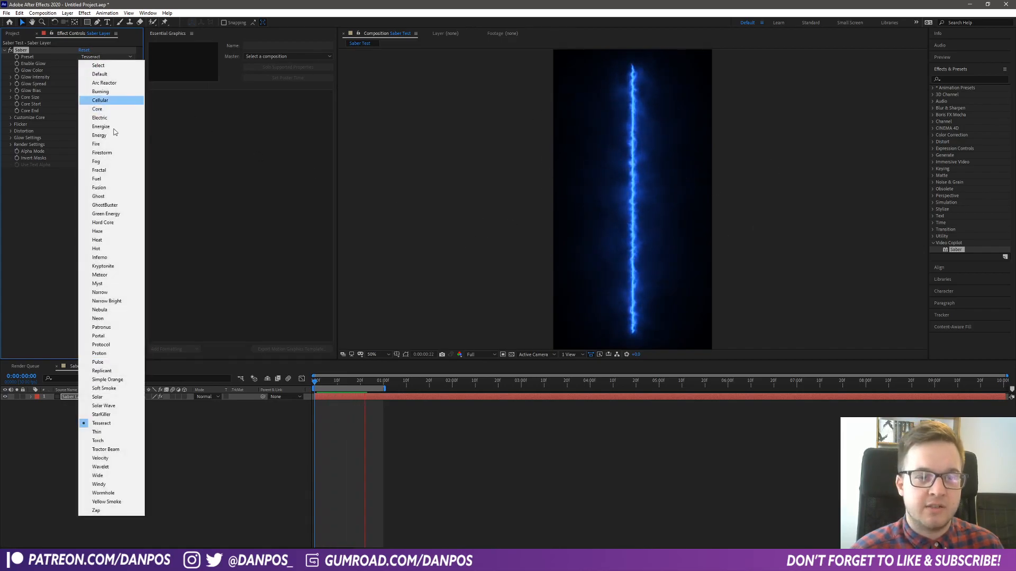
left_click(108, 494)
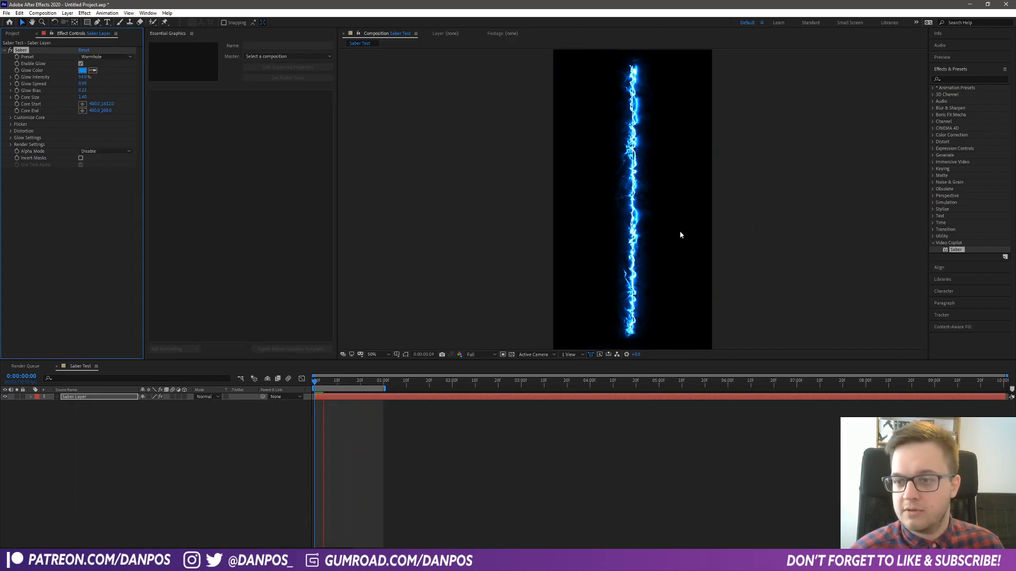
left_click(106, 57)
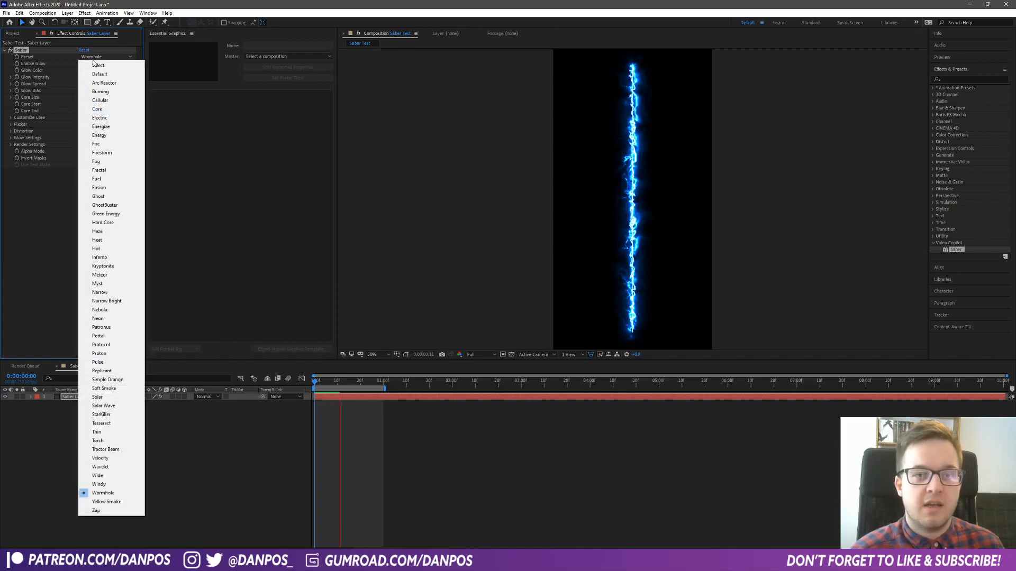
left_click(105, 83)
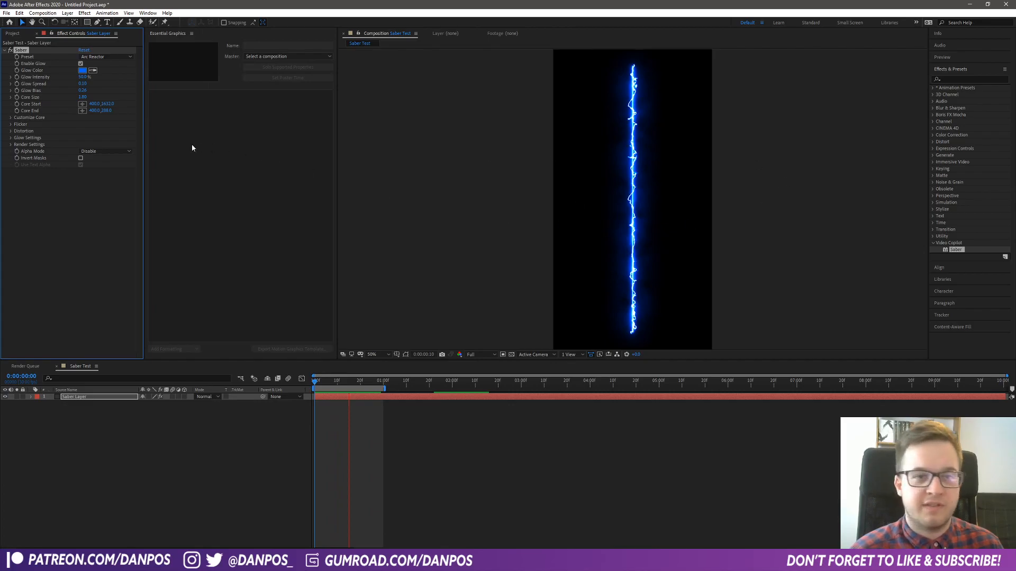
- Try different End Offset, Start Offset and Start Size values in the Saber effect's core settings
left_click(10, 117)
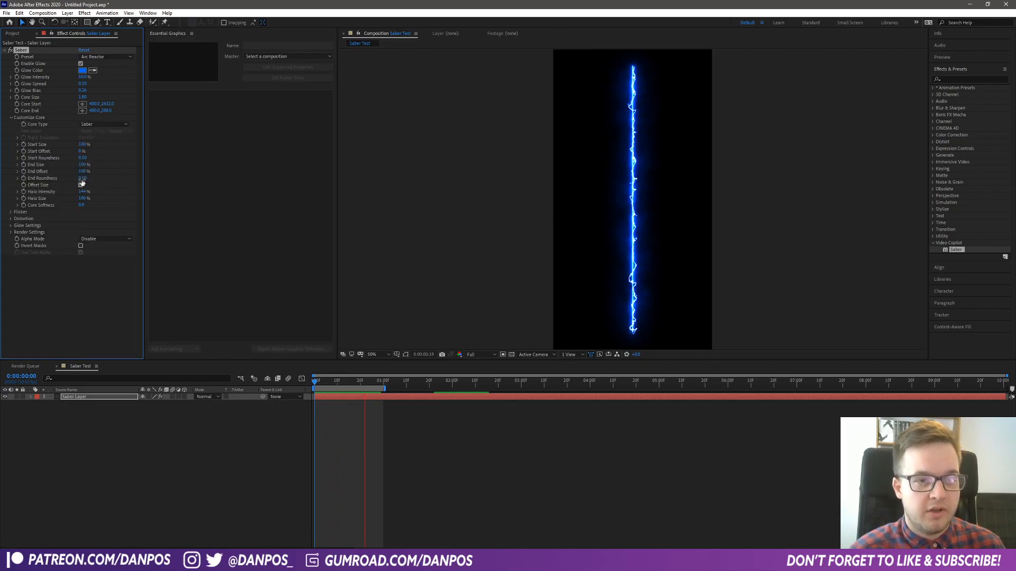
left_click_drag(82, 172, 151, 161)
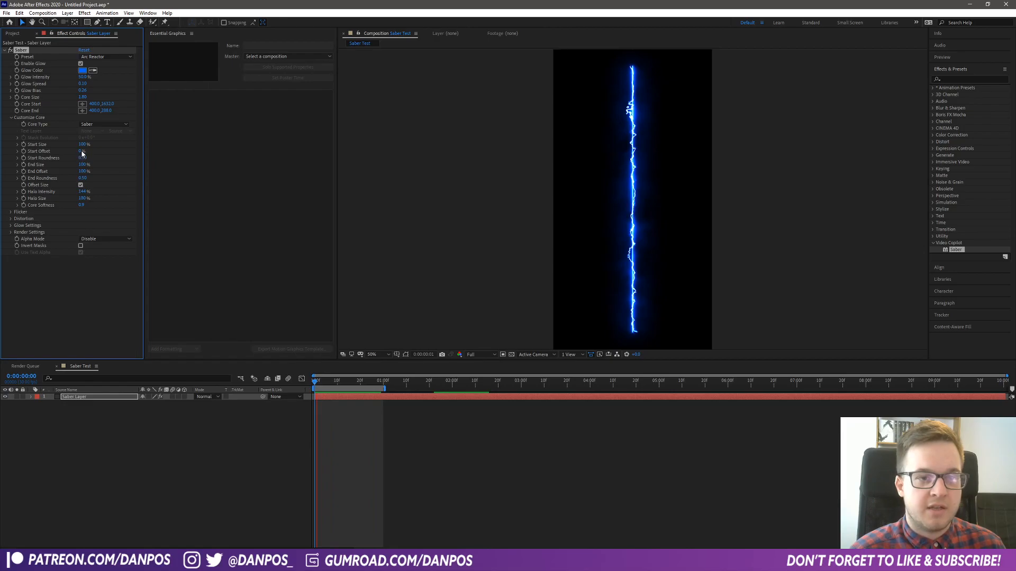
left_click_drag(81, 151, 59, 164)
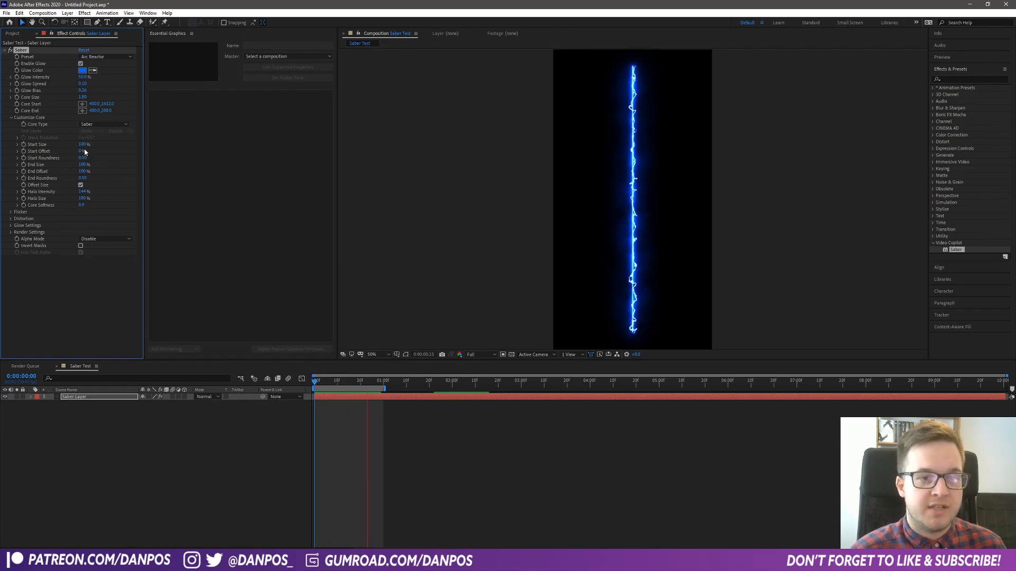
left_click_drag(72, 143, 62, 144)
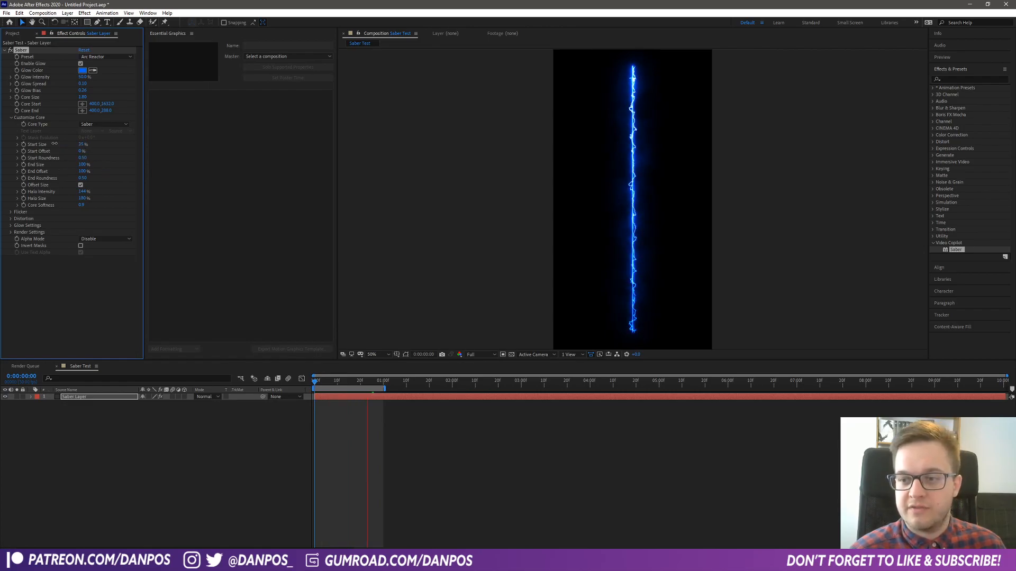
key("ctrl+z")
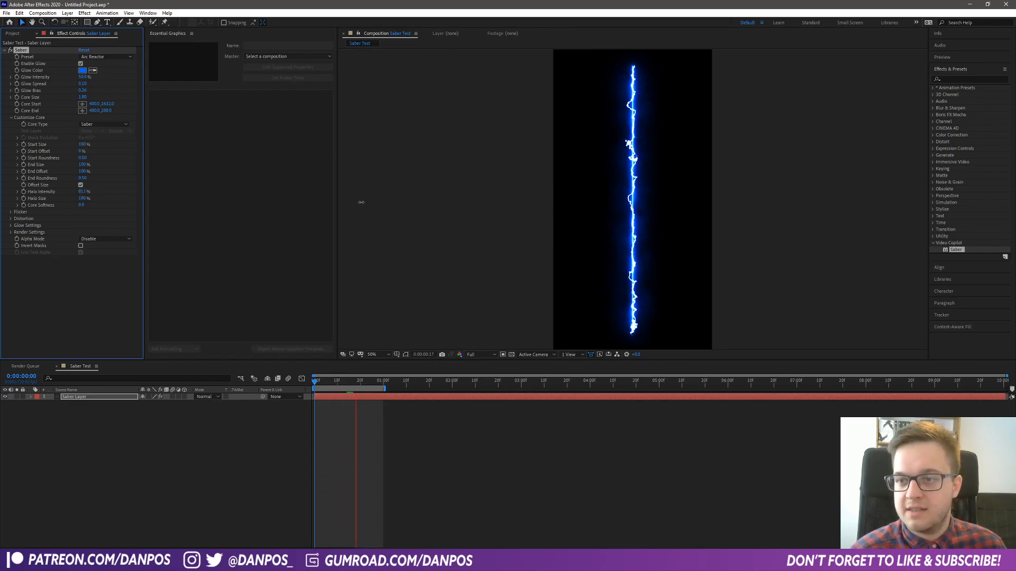
- Set the Saber core's Halo Intensity to about 173% and its Core Softness to 0
left_click_drag(94, 195, 17, 212)
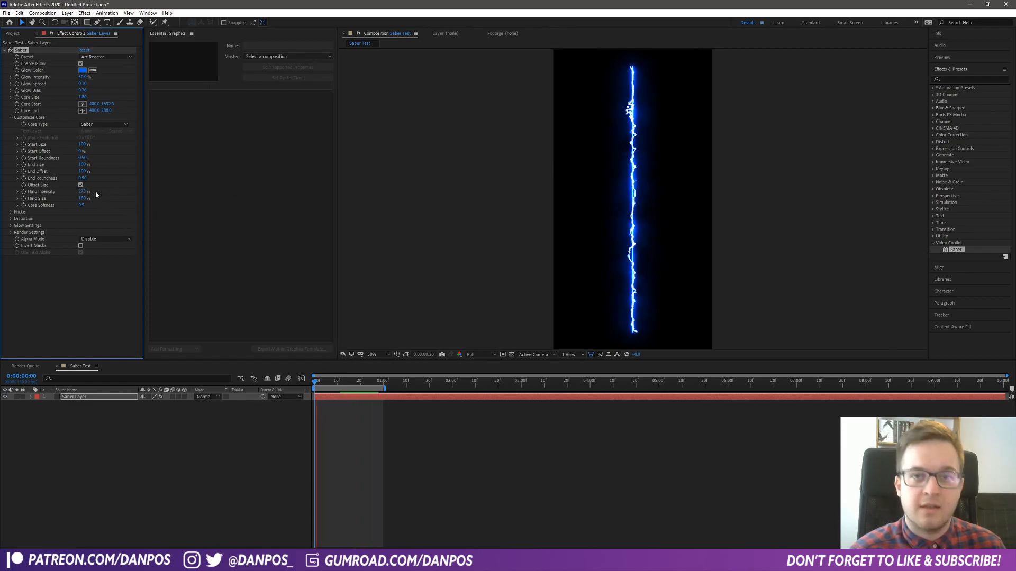
left_click_drag(123, 205, 75, 204)
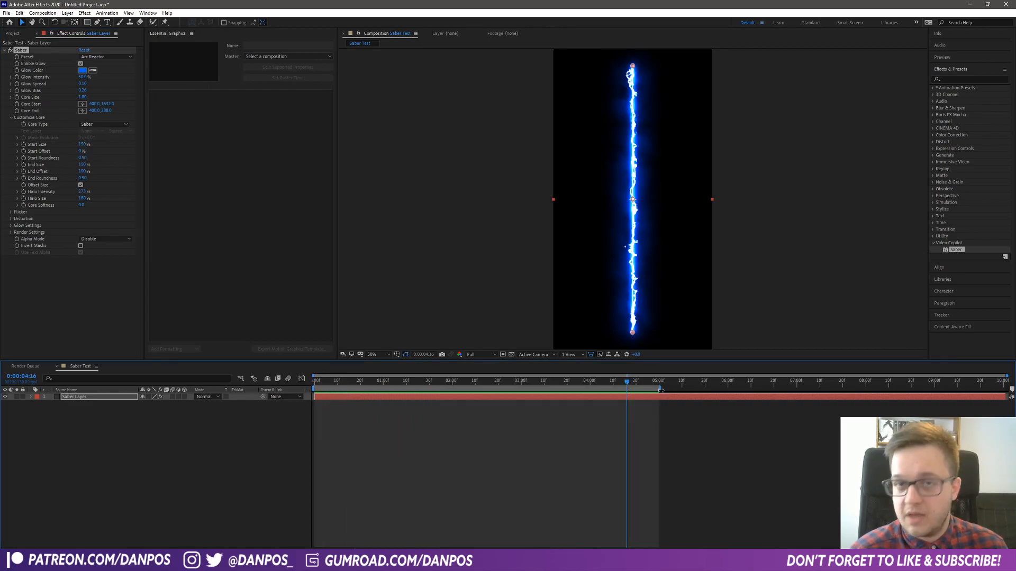
- Extend the work area to the full ten seconds of the composition and preview the animation
left_click_drag(658, 389, 871, 389)
left_click_drag(946, 404, 1006, 396)
key("space")
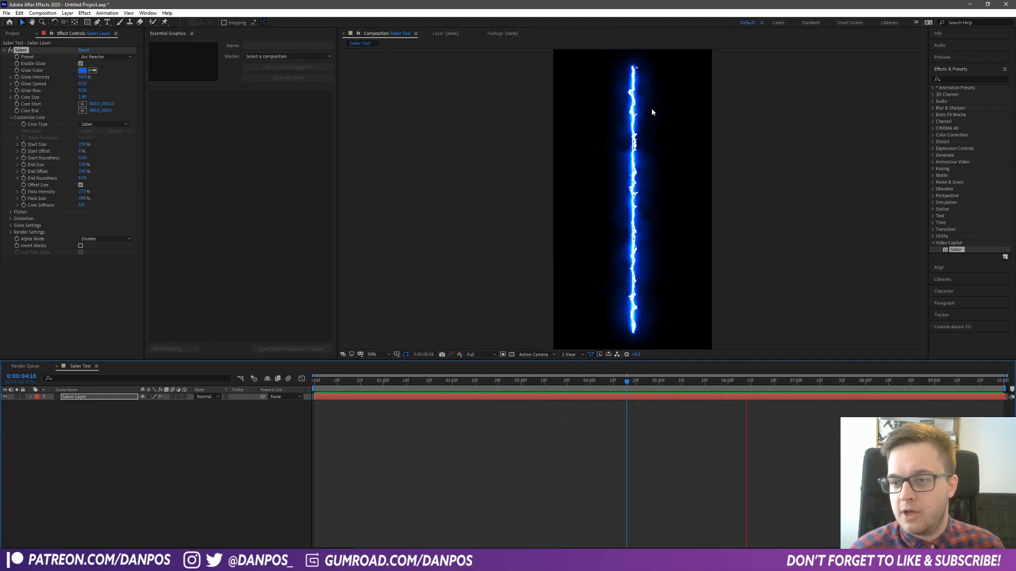
left_click(613, 322)
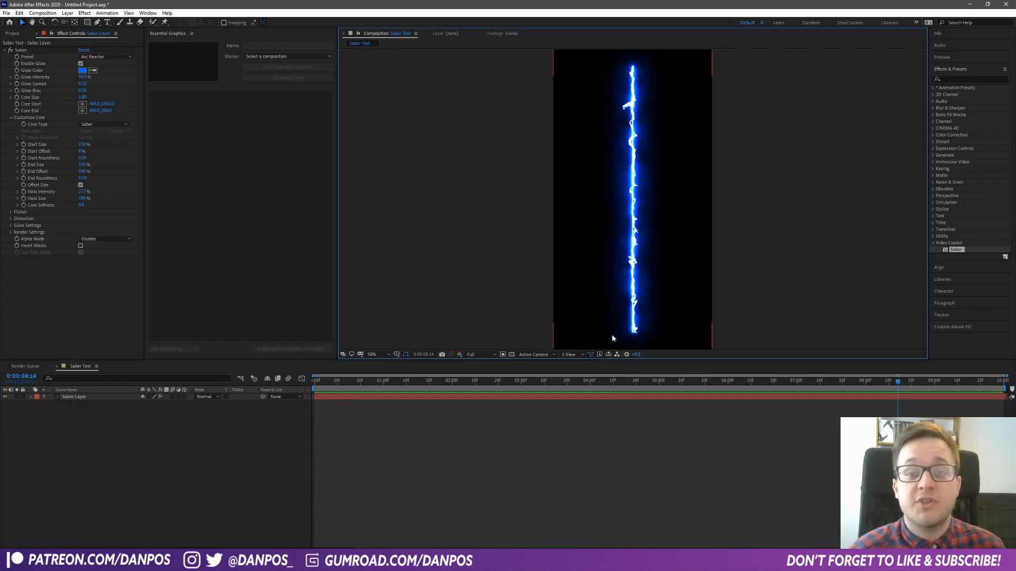
- Add the Saber Test composition to the render queue
left_click(6, 12)
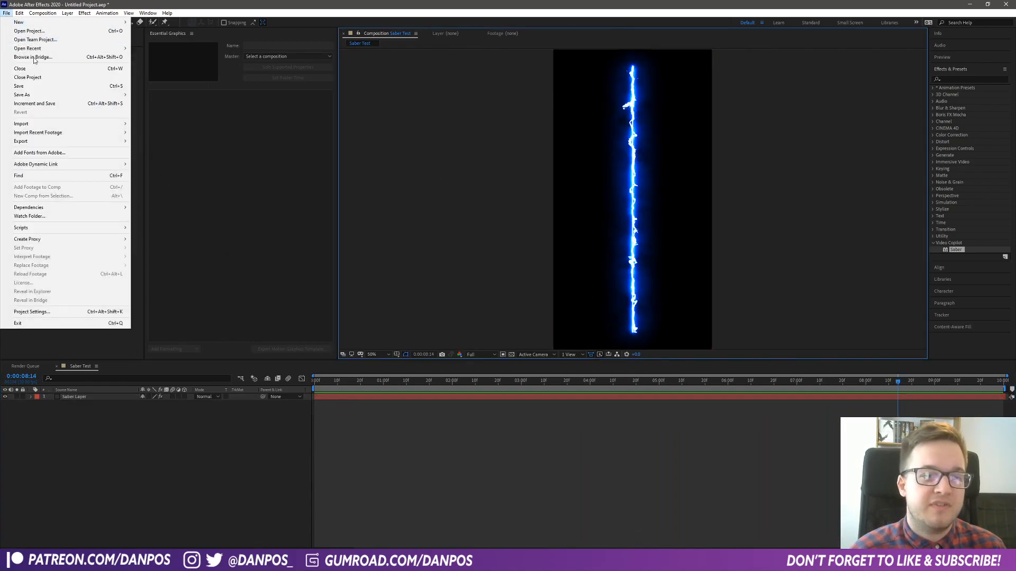
mouse_move(79, 141)
left_click(159, 151)
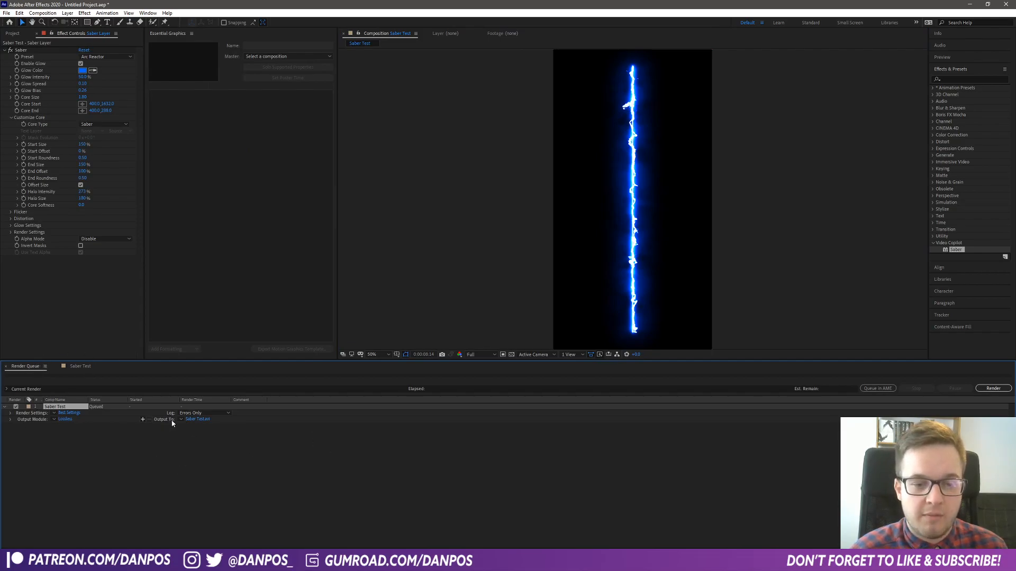
- Set the output module's format for the Saber Test render to PNG Sequence
left_click(67, 420)
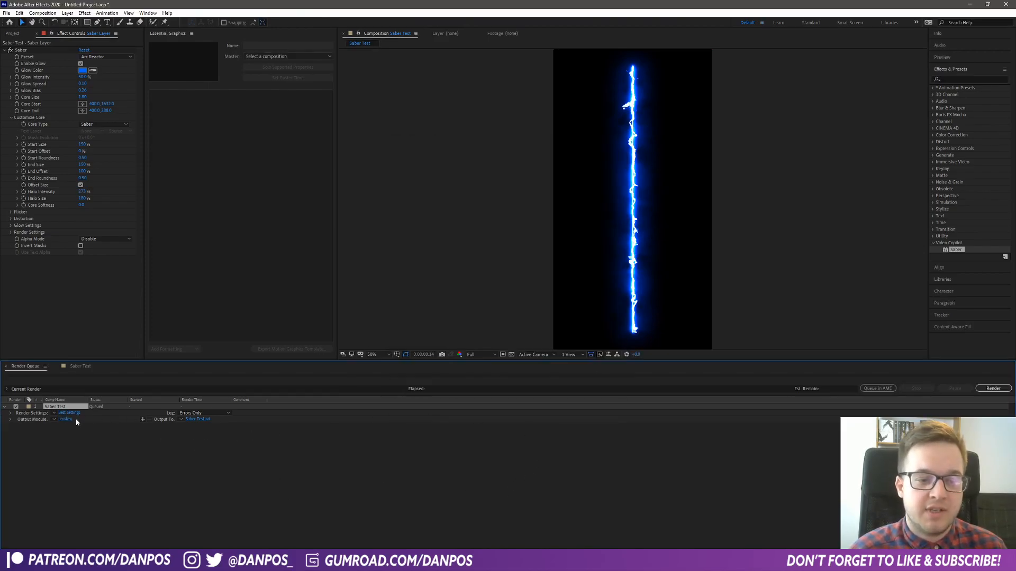
left_click(64, 419)
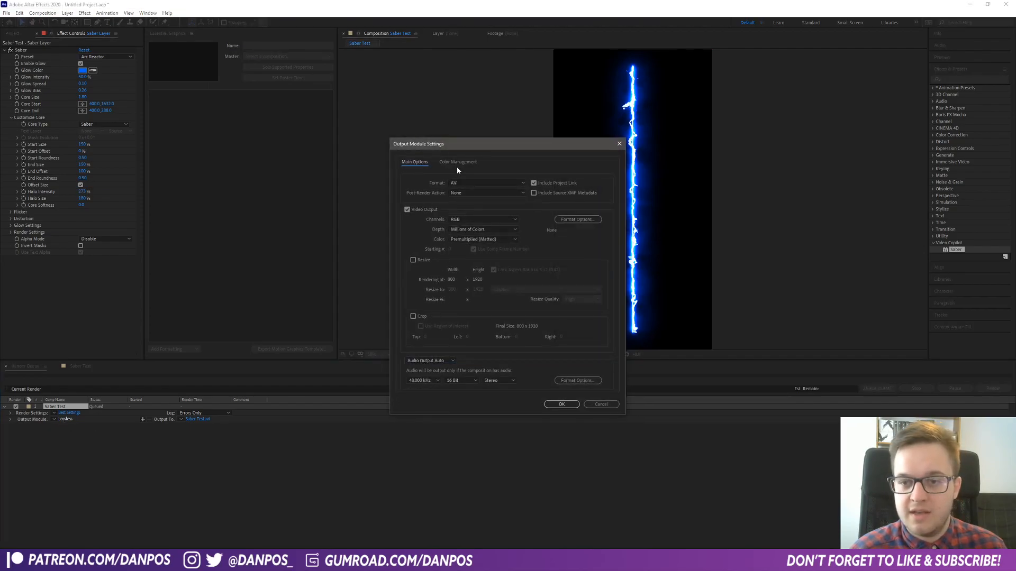
left_click(469, 182)
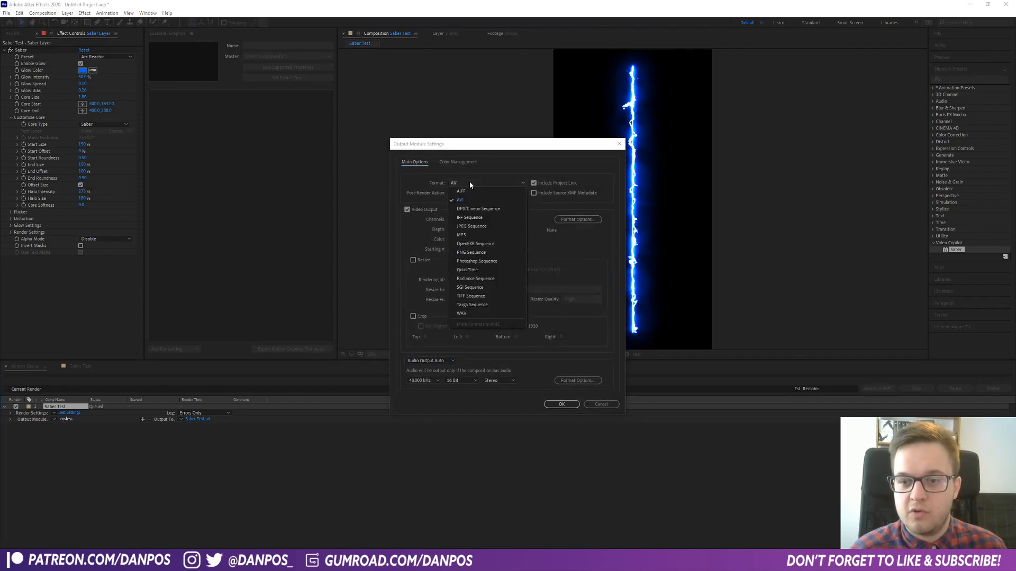
left_click(493, 252)
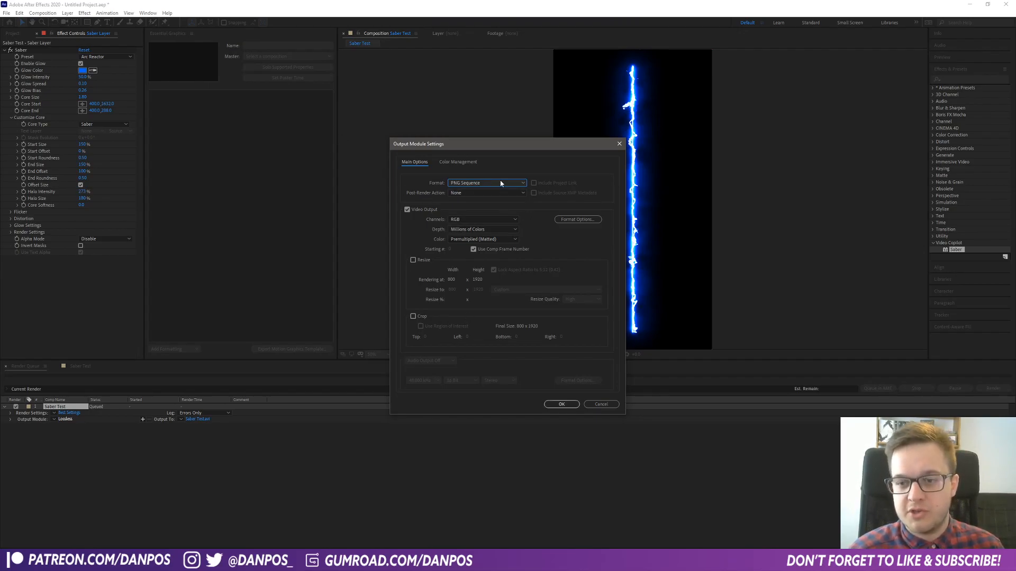
left_click(562, 405)
- Create a folder named Saber Render 2 inside the Saber renders folder while choosing the output location
left_click(195, 420)
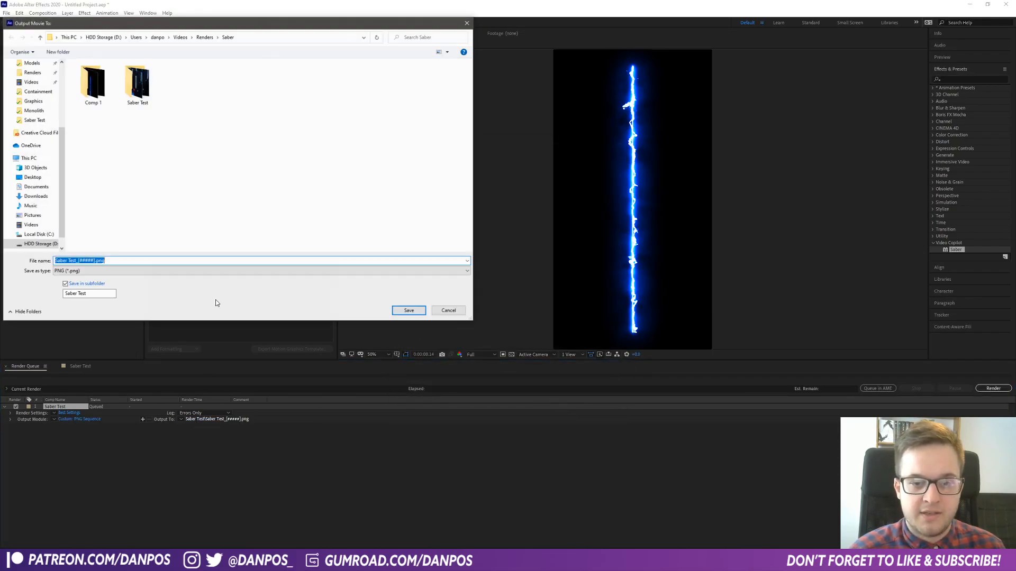
left_click(201, 116)
right_click(215, 133)
mouse_move(265, 225)
left_click(324, 225)
type("S")
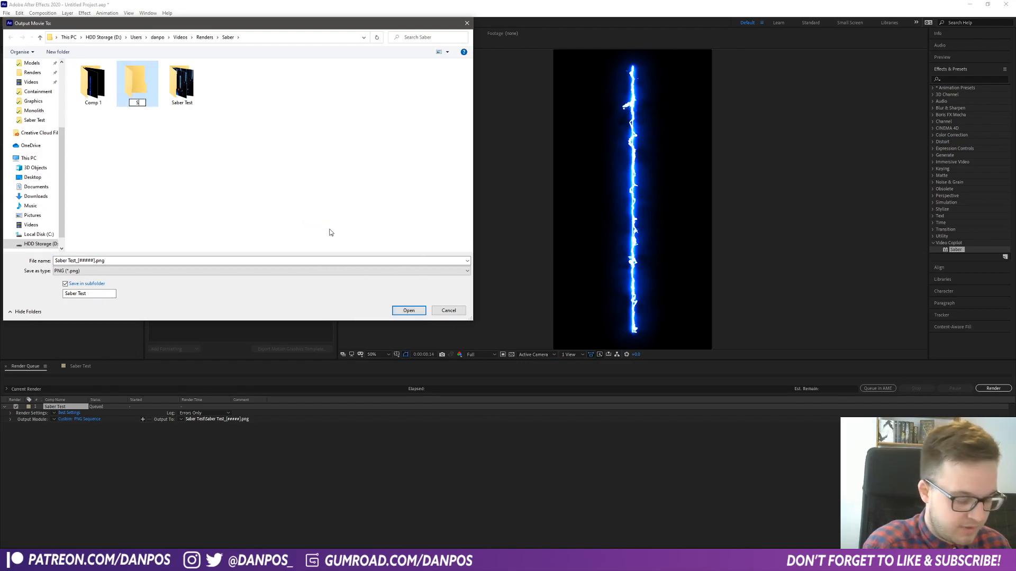
type("aber Render ")
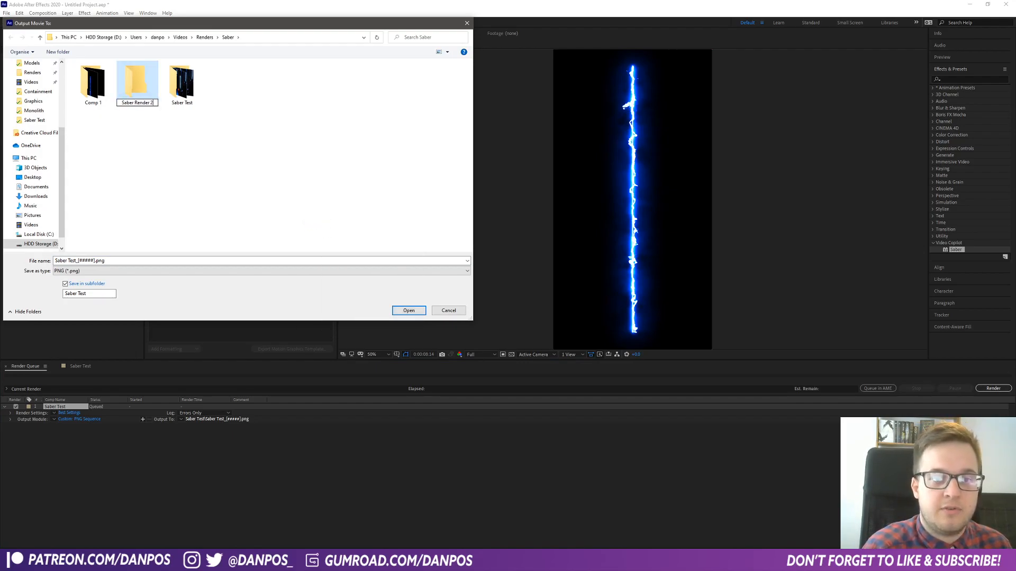
type("2")
key("Return")
- Set Saber Render 2 as the PNG sequence's output location and render the composition
double_click(131, 88)
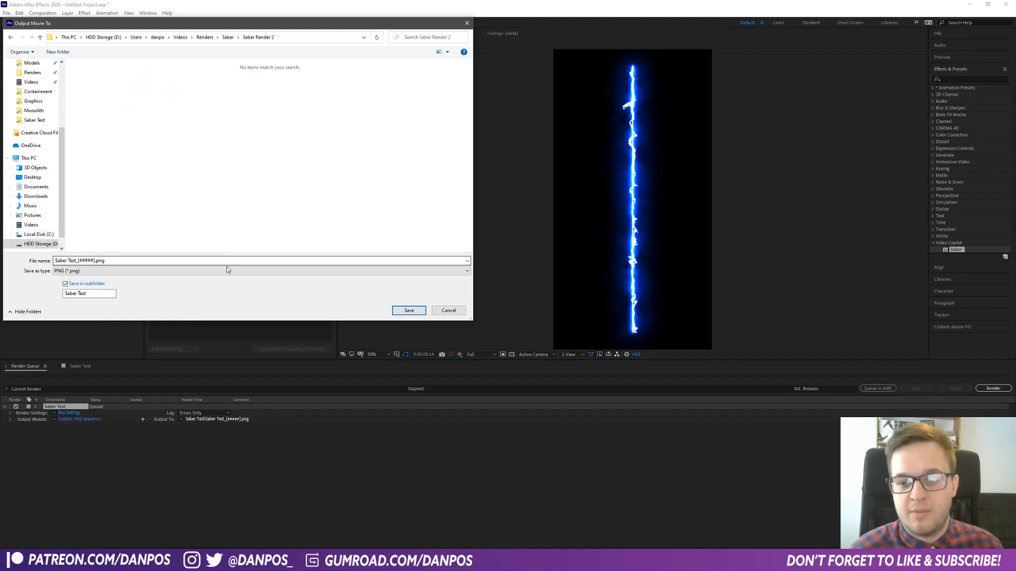
left_click(409, 311)
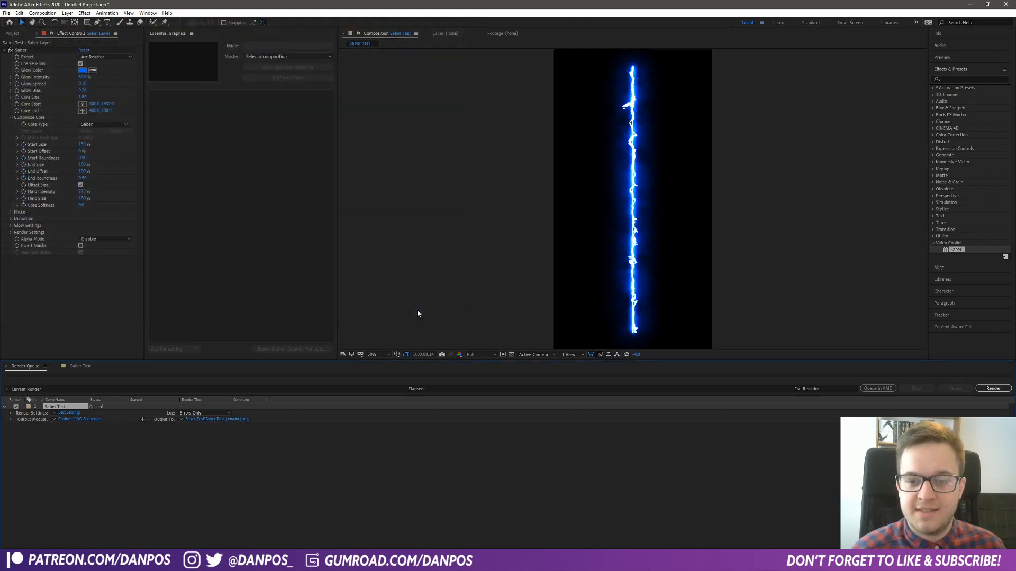
left_click(1000, 392)
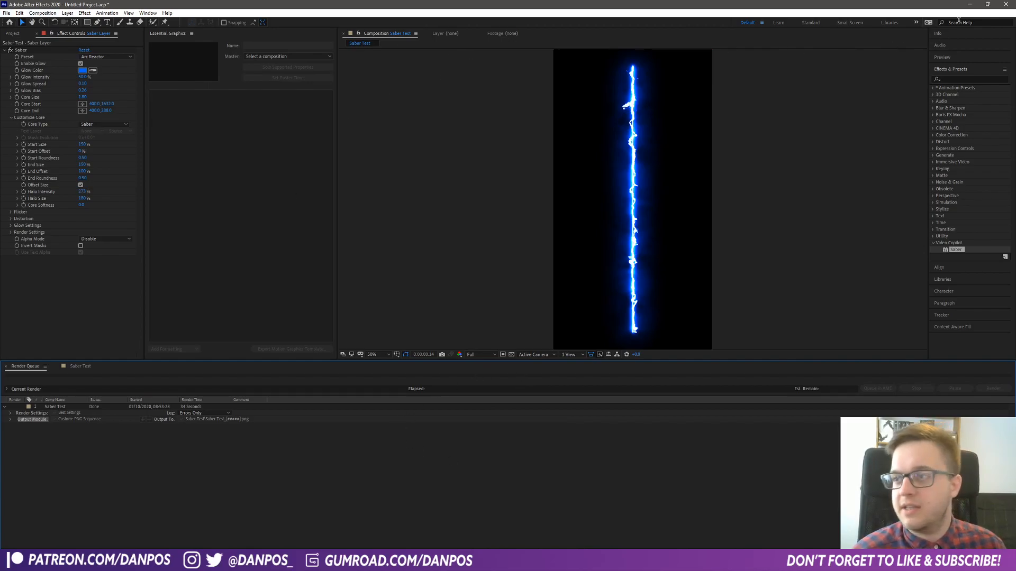
- Close After Effects without saving the project and switch to Blender
left_click(1007, 5)
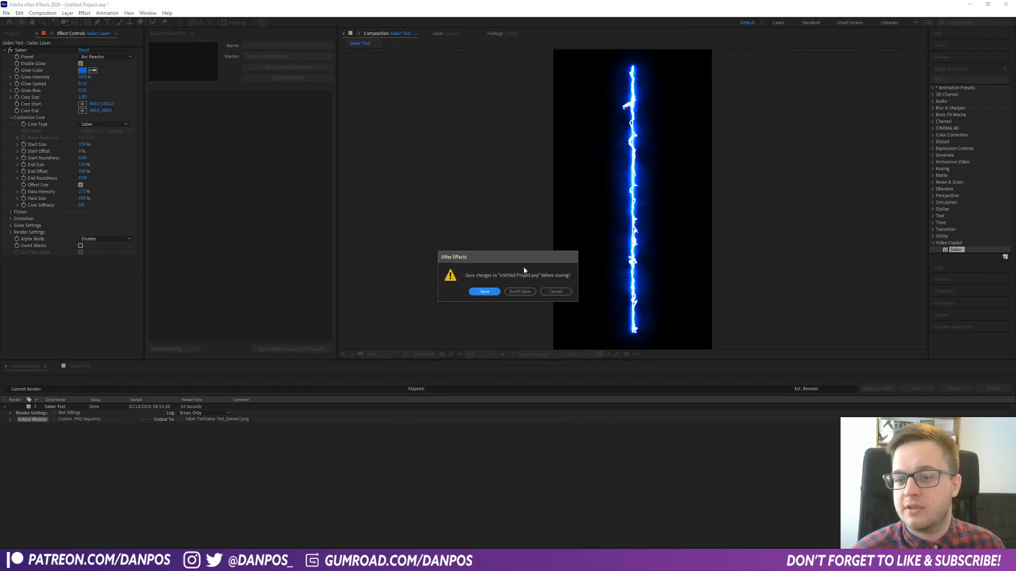
left_click(518, 290)
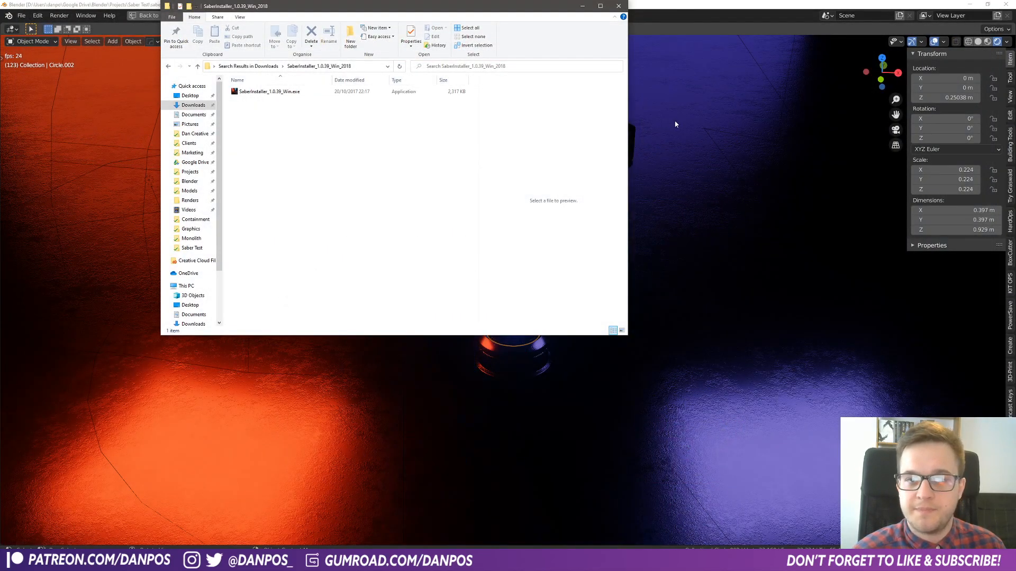
left_click(675, 120)
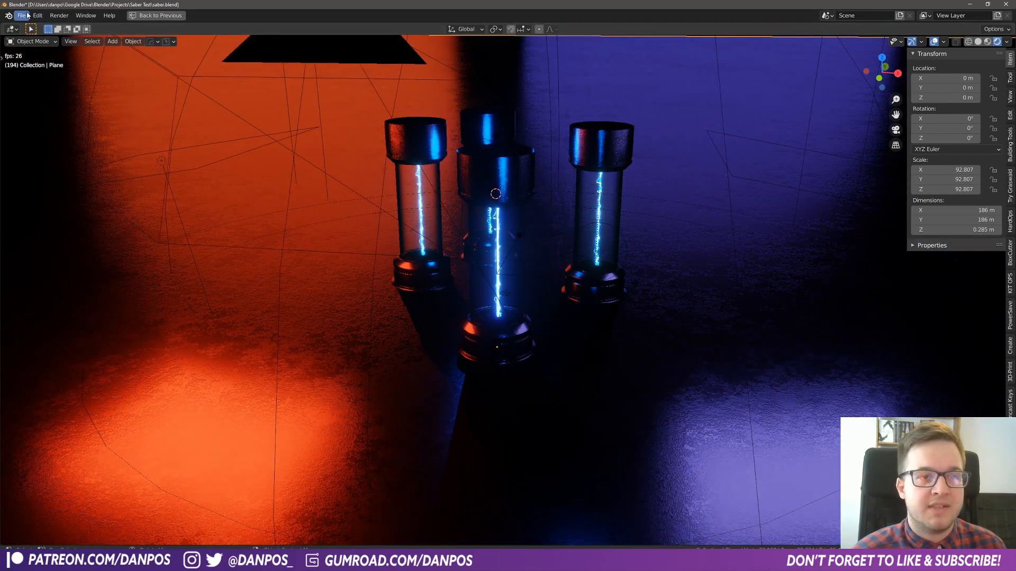
- Start a new Blender file, discarding the changes to the open saber scene
left_click(27, 15)
mouse_move(38, 27)
left_click(132, 27)
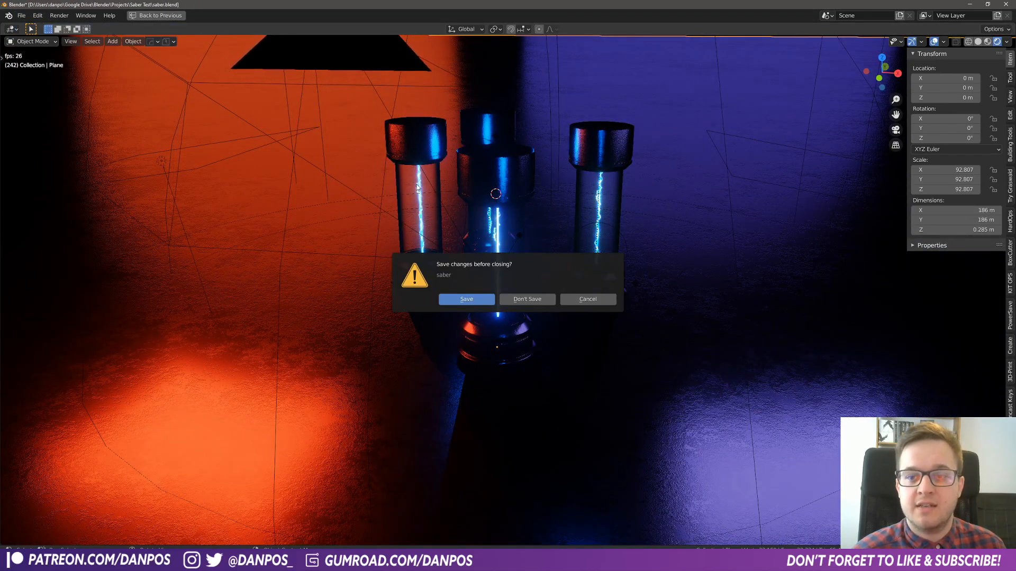
left_click(526, 299)
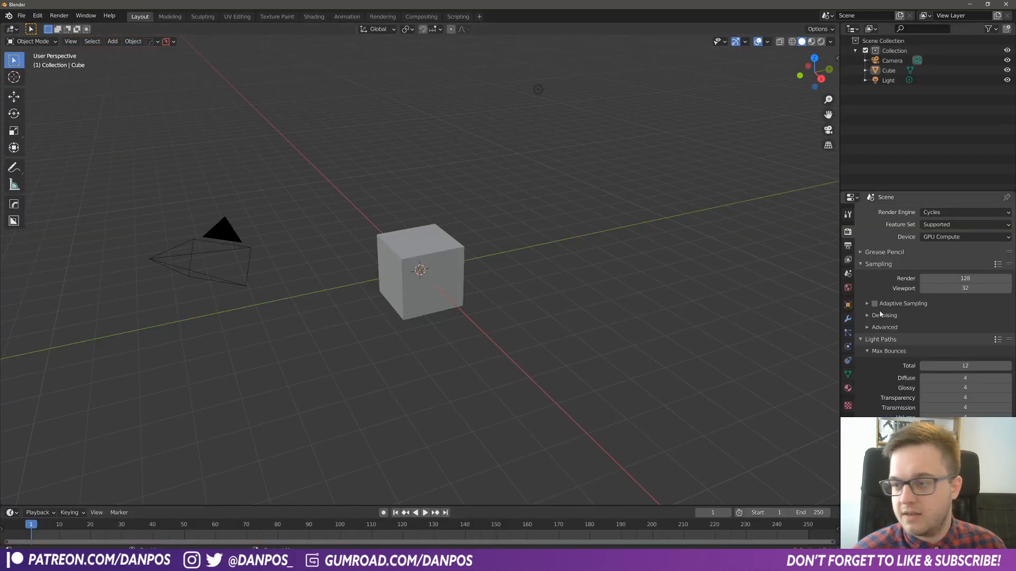
- Collapse the Screencast Keys settings in the viewport sidebar and enlarge the Properties editor
key("n")
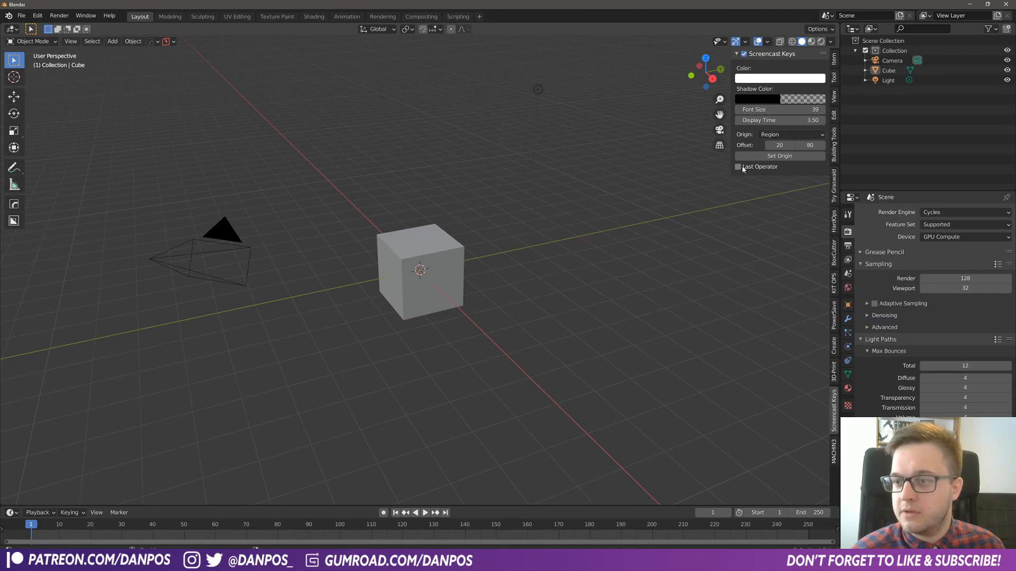
left_click(736, 54)
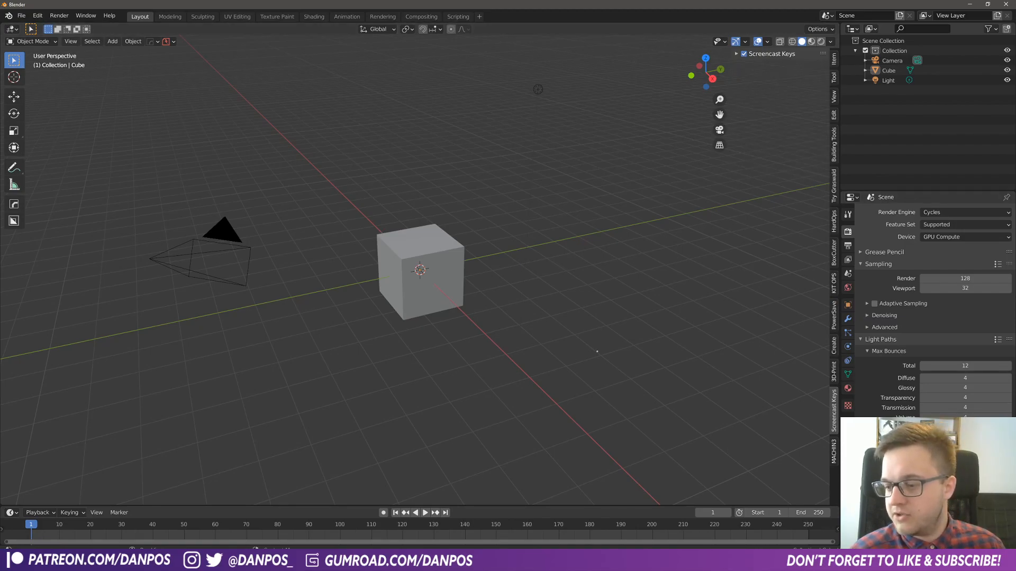
left_click(597, 351)
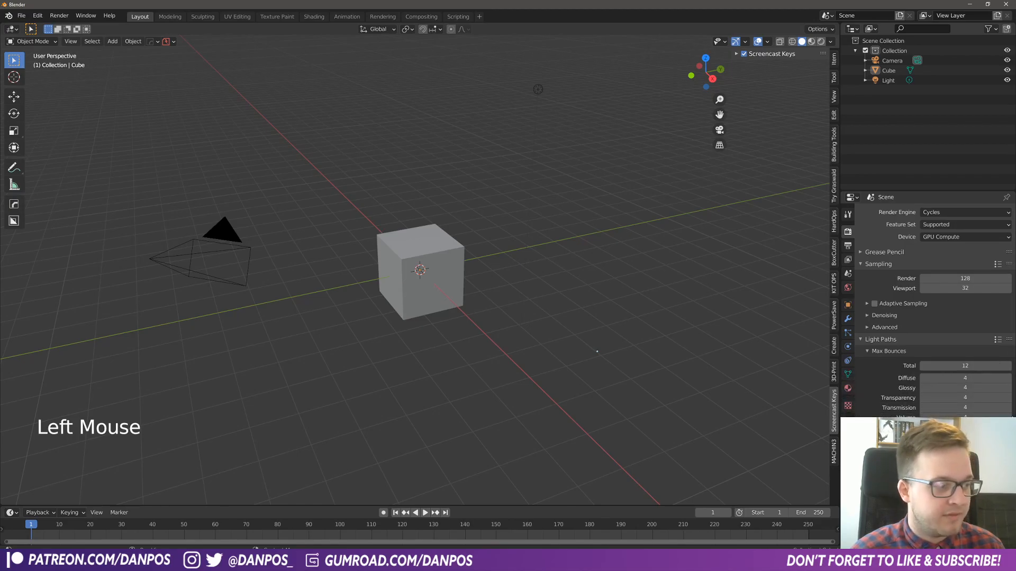
left_click_drag(931, 192, 936, 130)
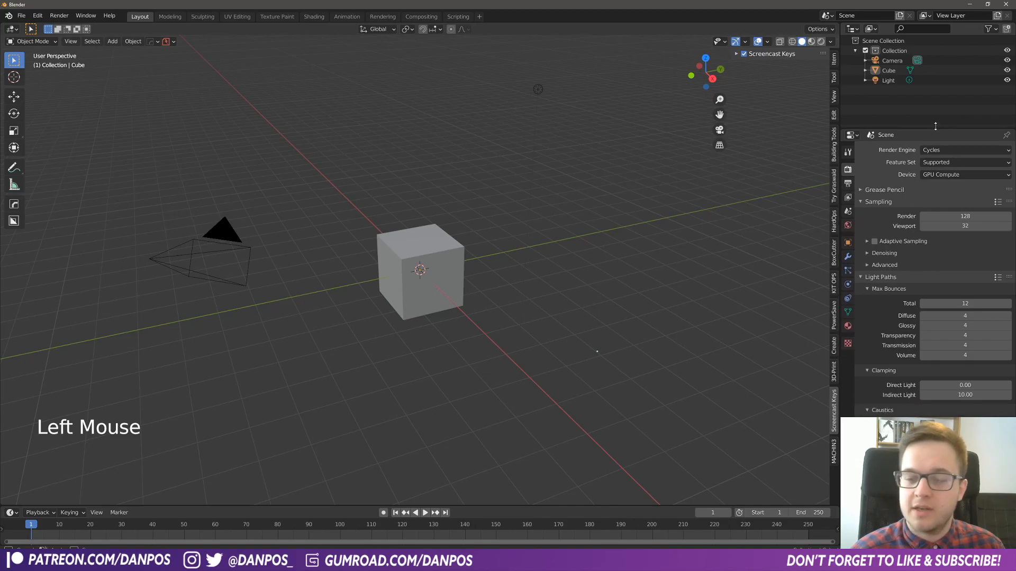
key("n")
- Delete the default camera, cube and light from the scene
middle_click_drag(605, 295, 554, 309)
scroll(598, 302, "down", 2)
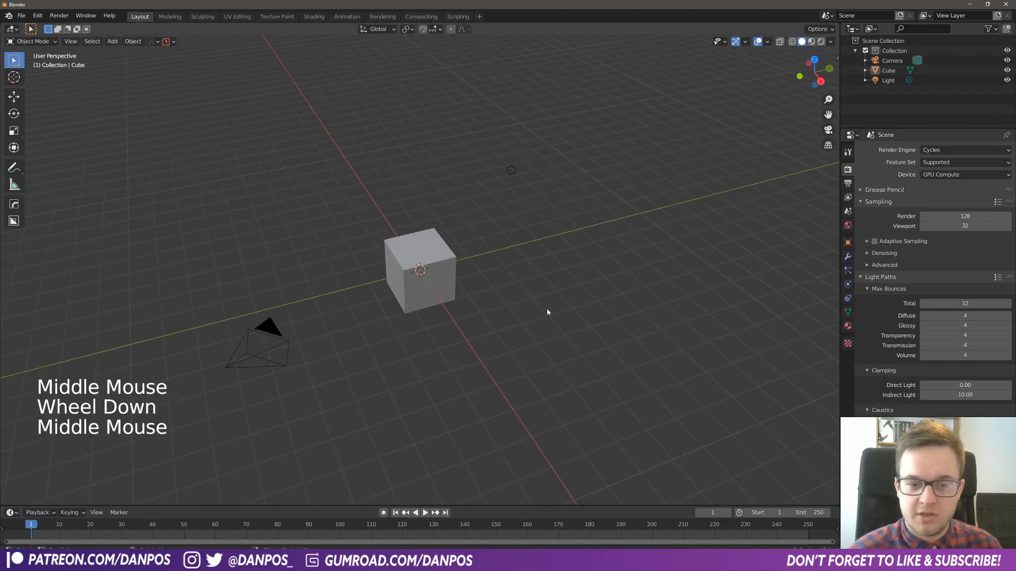
key("a")
key("c")
key("x")
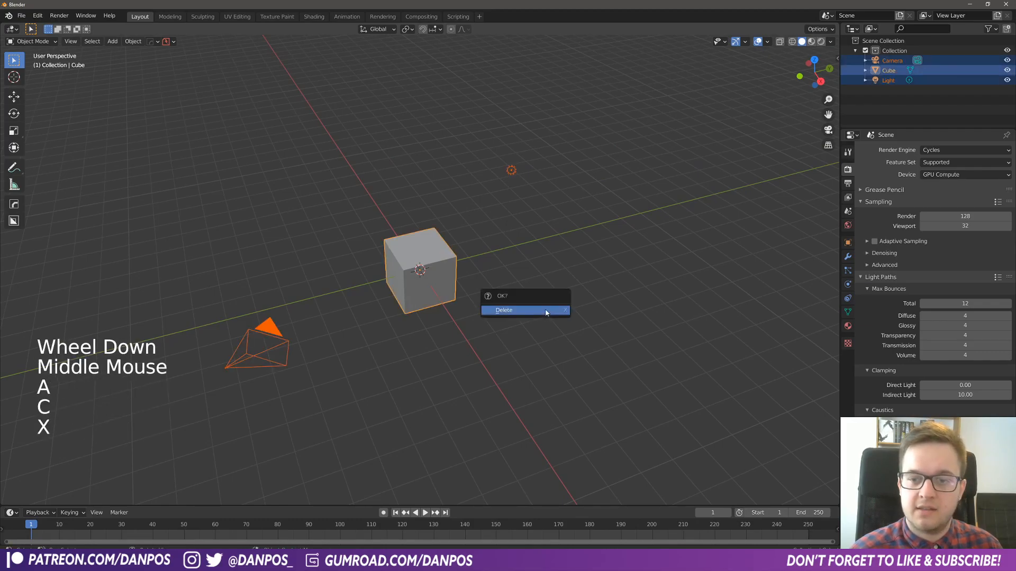
left_click(545, 312)
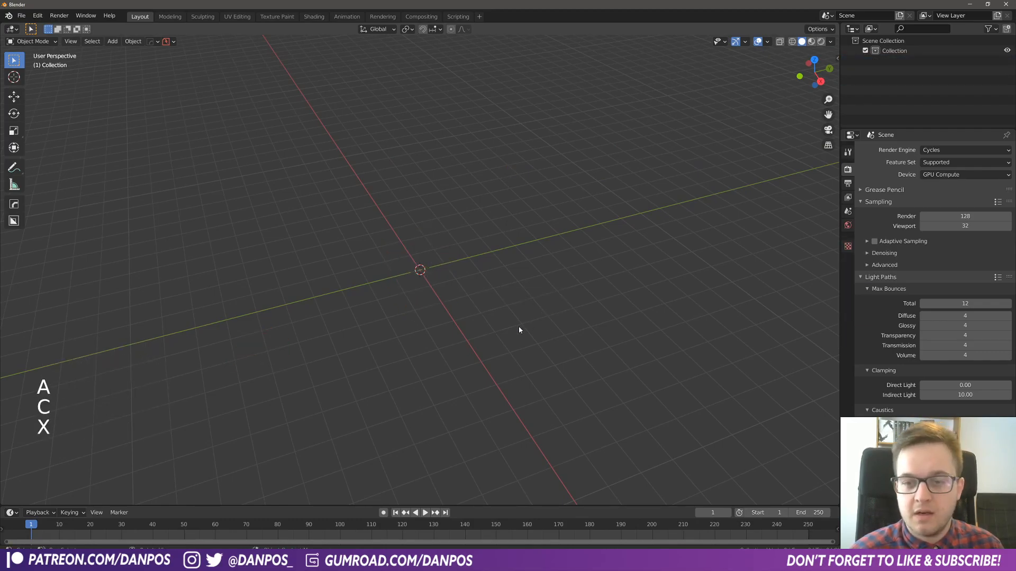
- Make the Timeline area taller beneath the 3D viewport
middle_click_drag(483, 315, 465, 307)
scroll(448, 358, "up", 2)
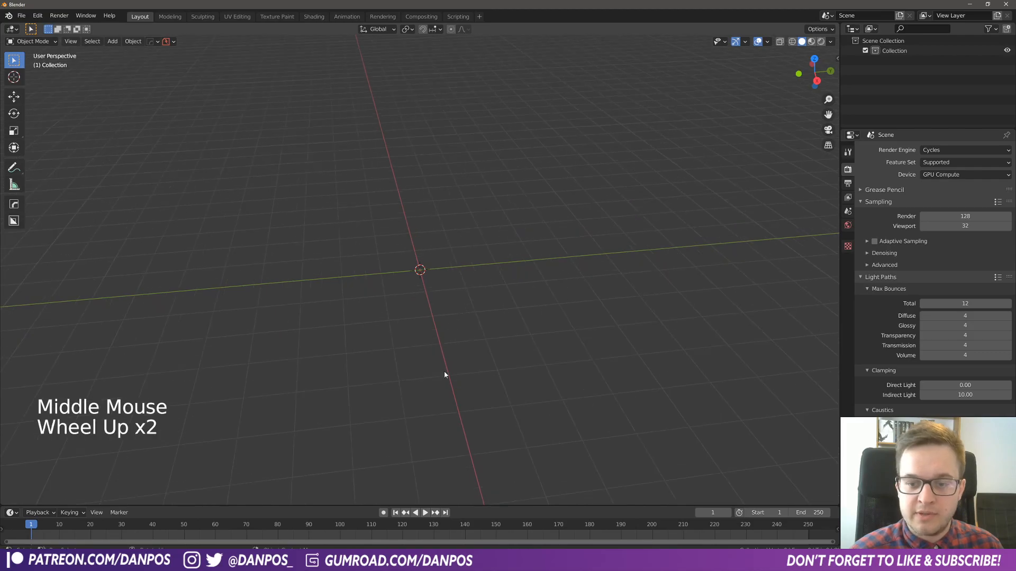
left_click_drag(392, 505, 402, 438)
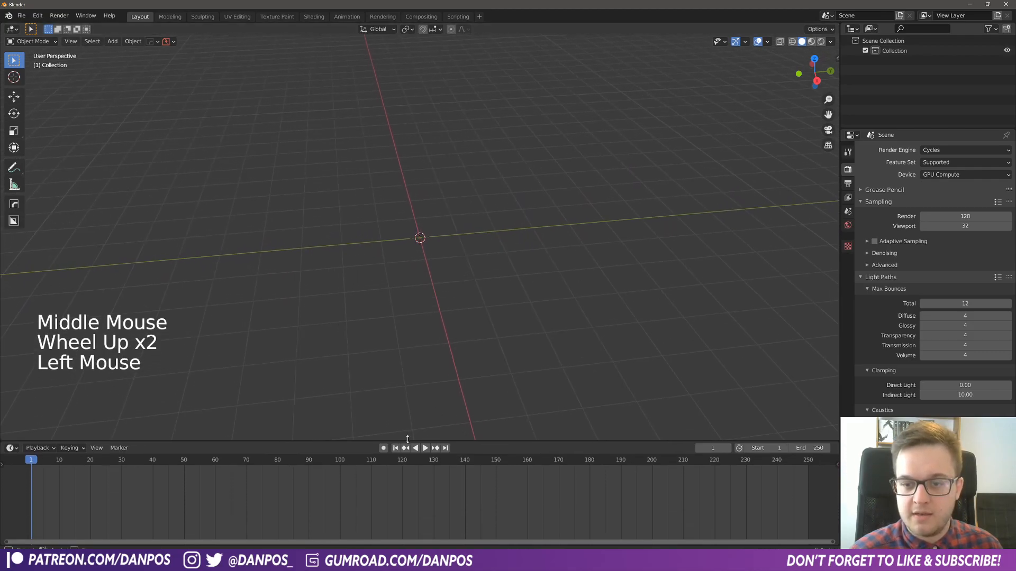
middle_click_drag(486, 296, 487, 319)
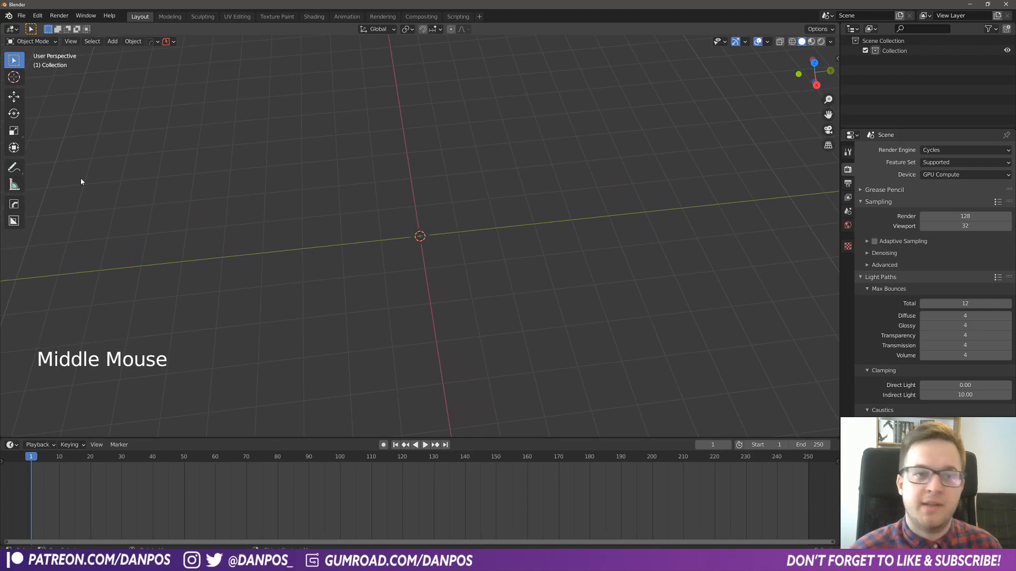
- Search the add-on preferences for "image" to check whether Import Images as Planes is enabled
left_click(33, 17)
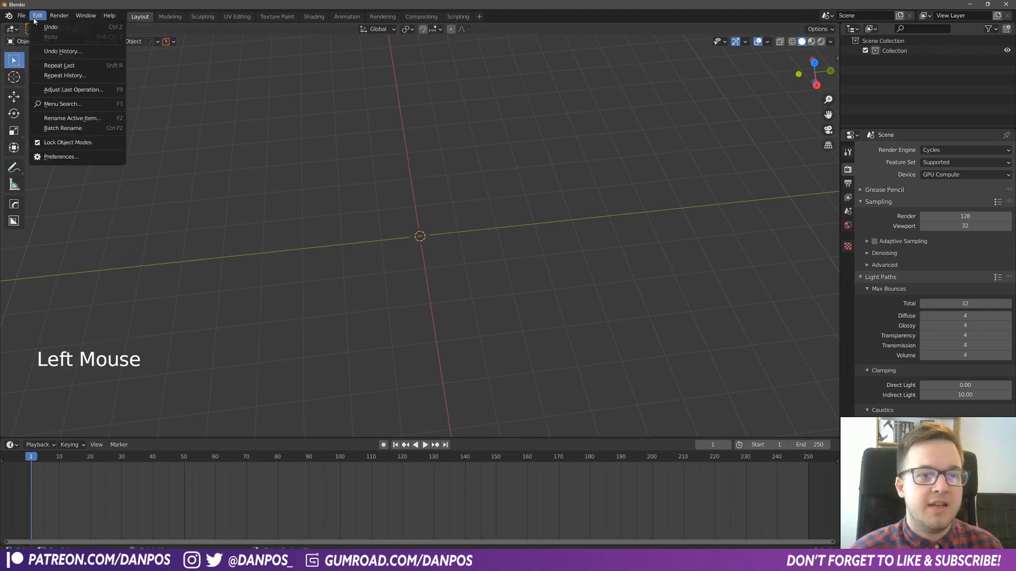
left_click(61, 157)
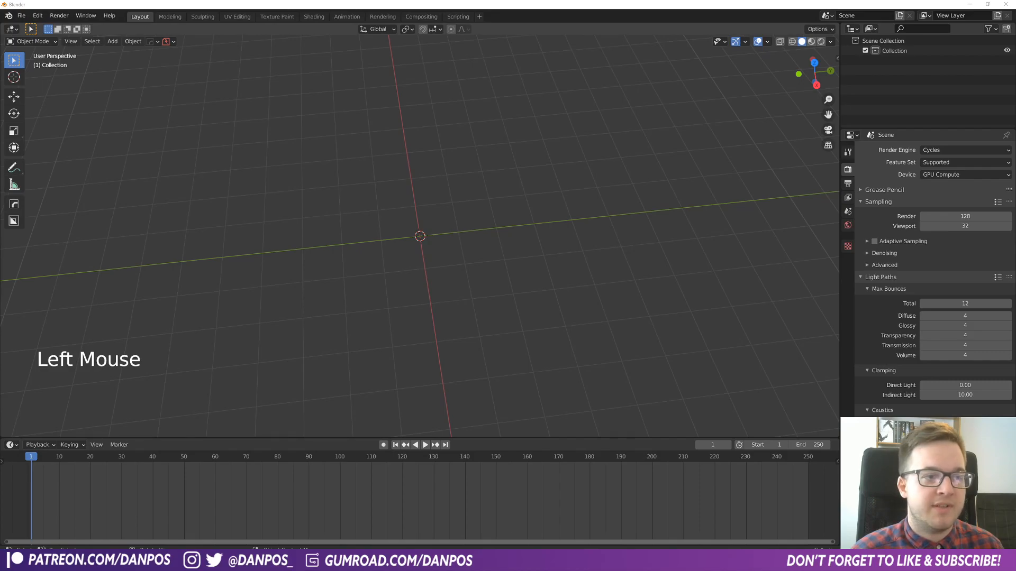
left_click(447, 135)
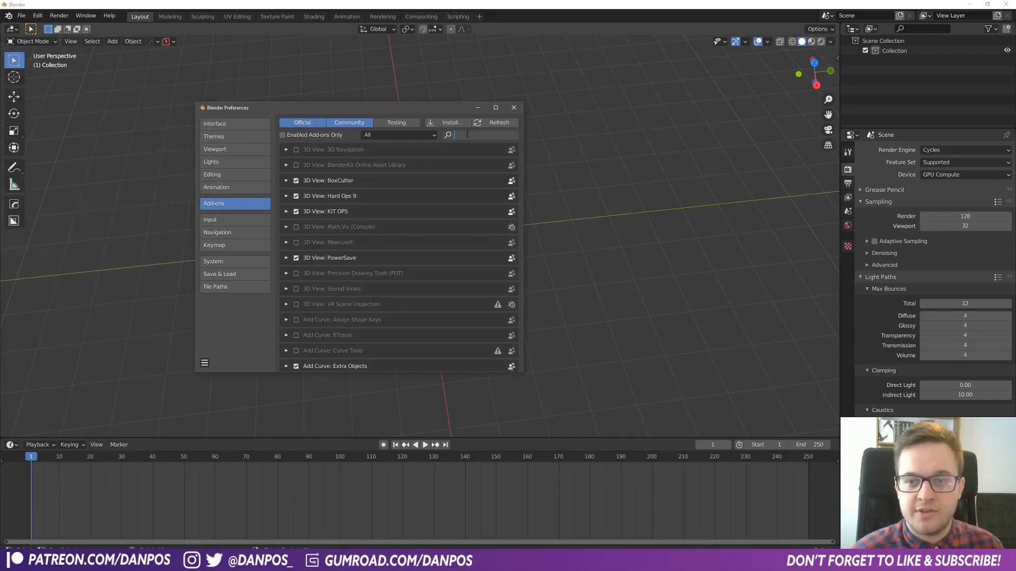
type("image")
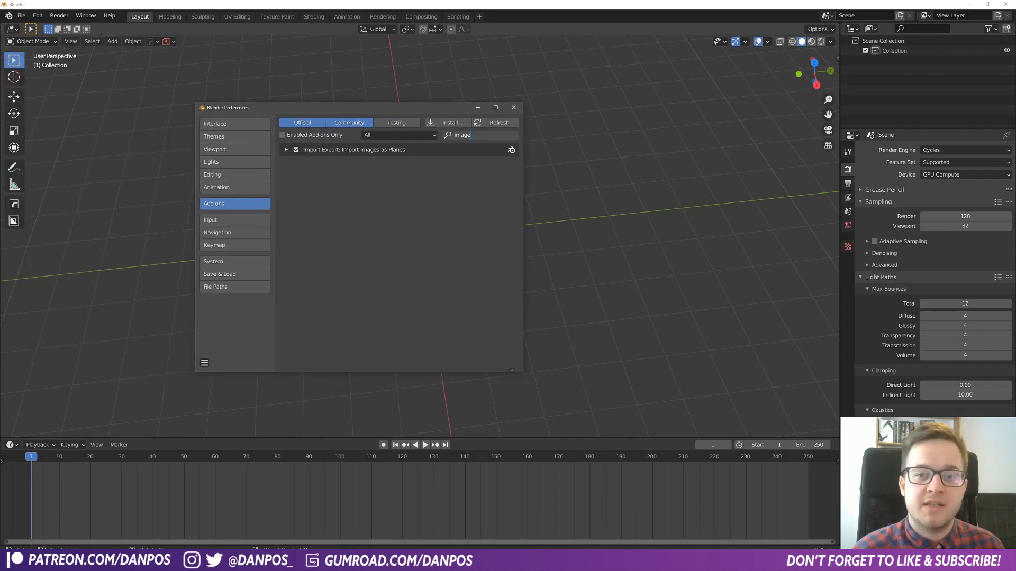
key("Return")
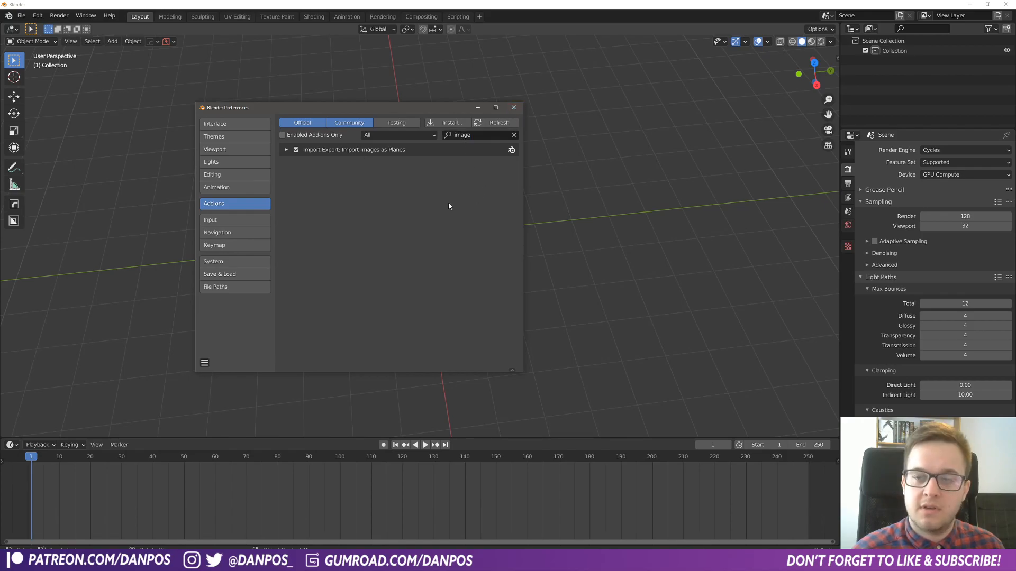
left_click(512, 111)
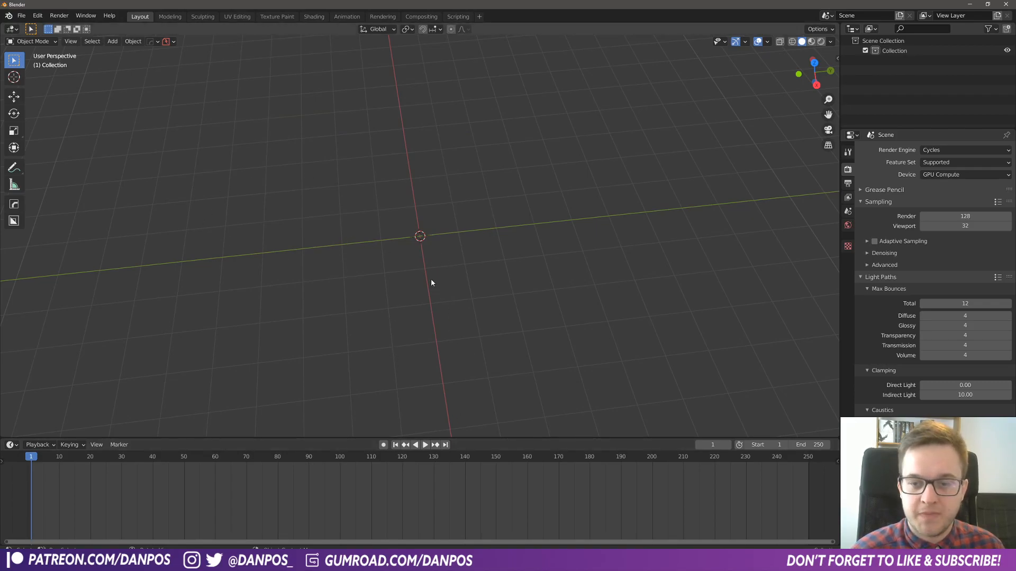
- Start an Images as Planes import and browse from Videos through Renders and Saber to the image sequence inside Saber Render 2
key("shift+a")
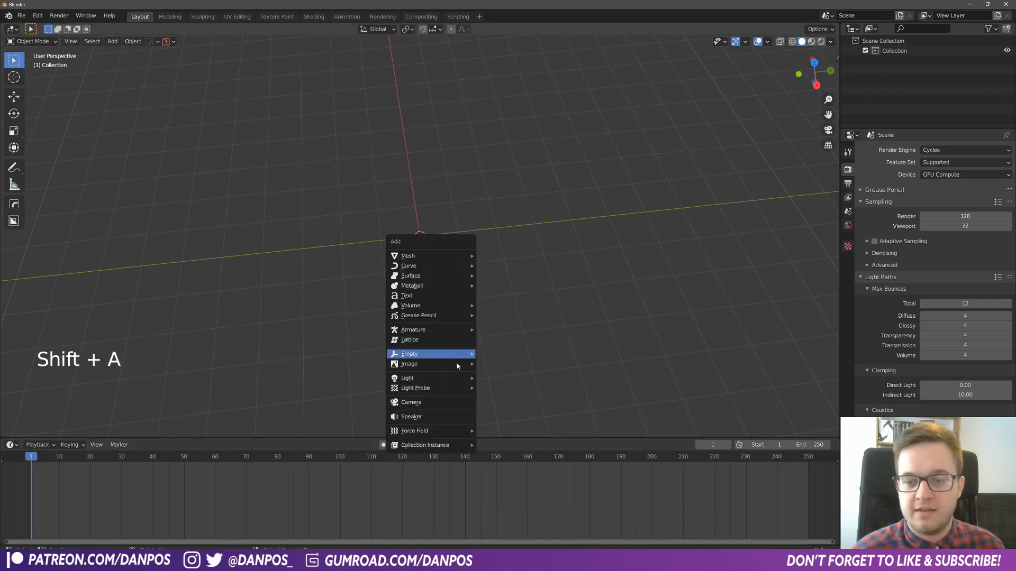
mouse_move(458, 366)
left_click(516, 383)
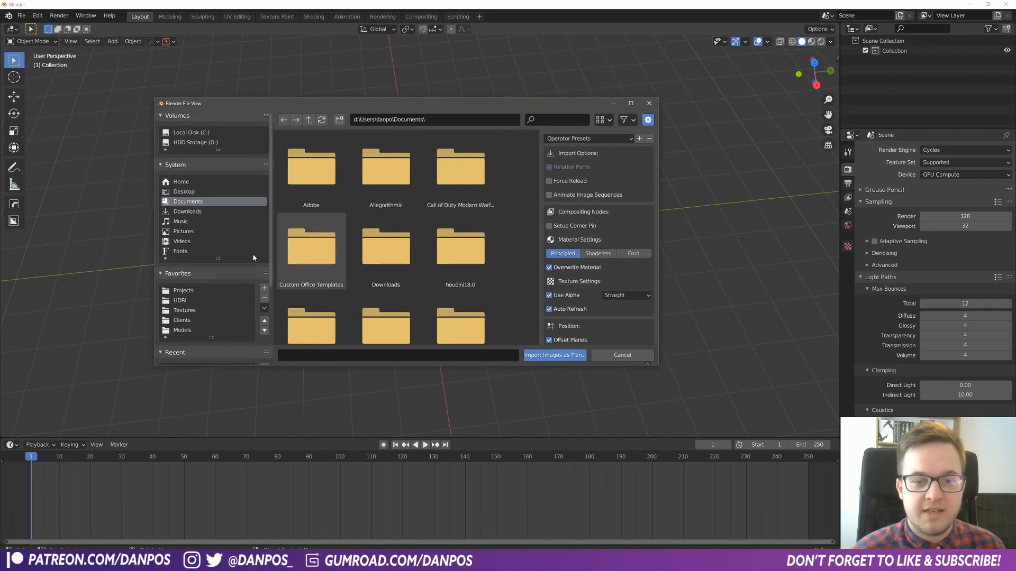
left_click(188, 231)
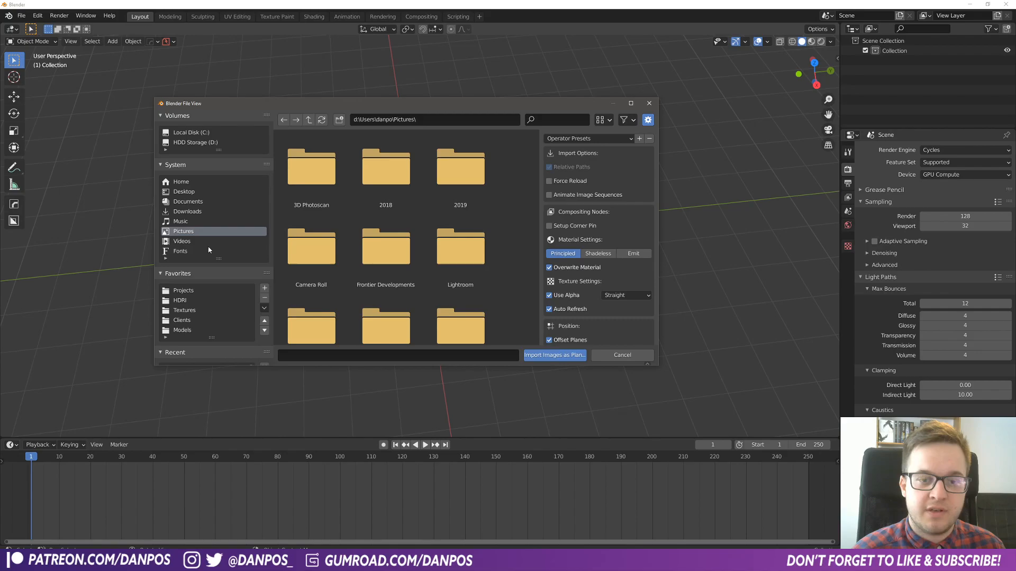
left_click(182, 241)
scroll(447, 261, "down", 6)
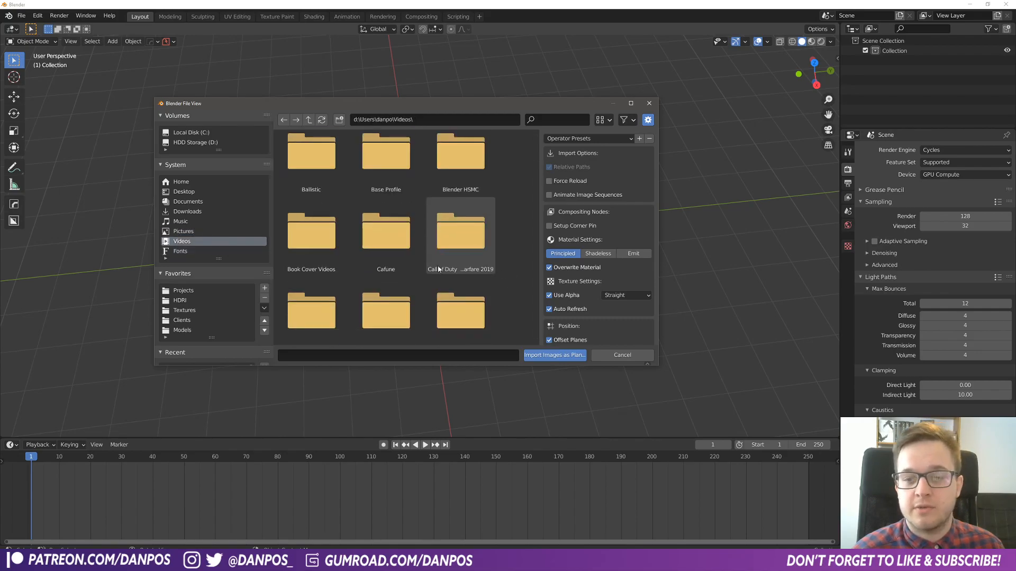
scroll(402, 286, "up", 2)
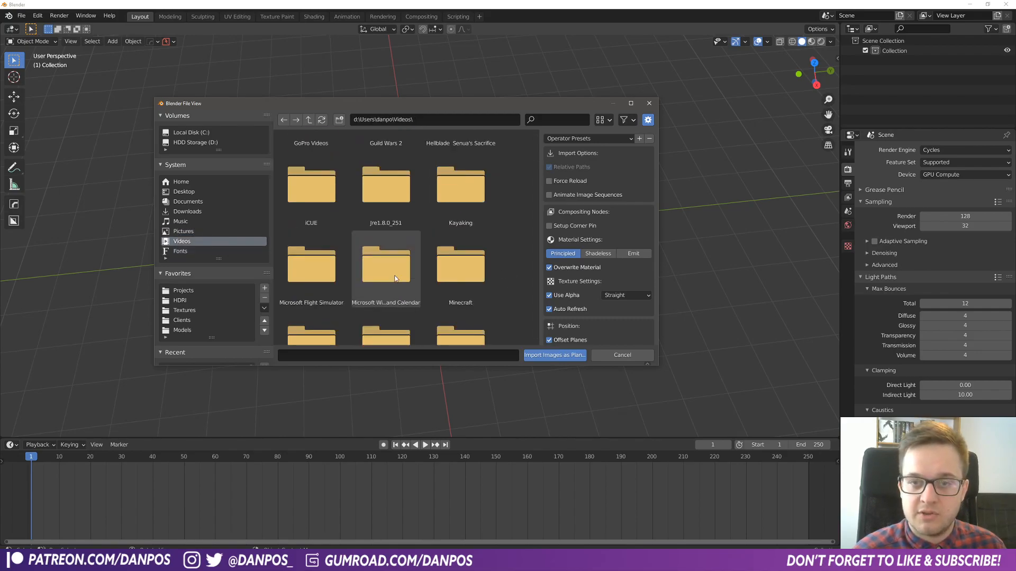
scroll(351, 290, "down", 2)
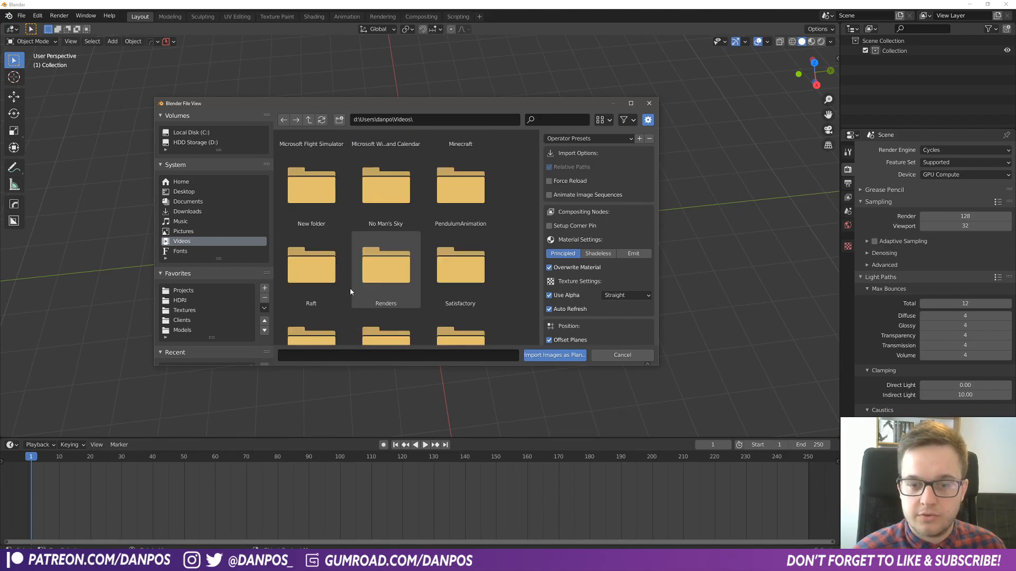
double_click(367, 282)
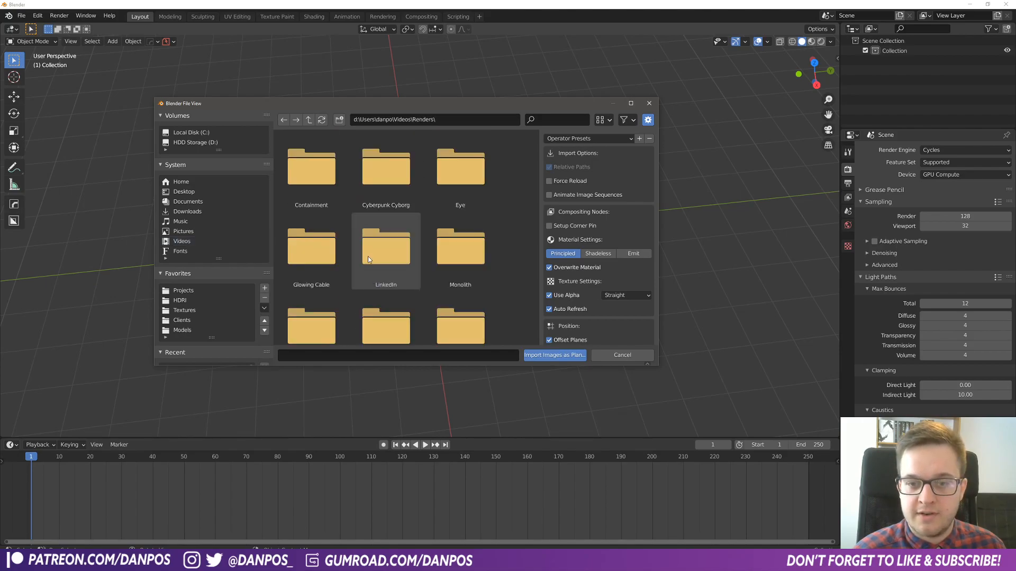
double_click(455, 246)
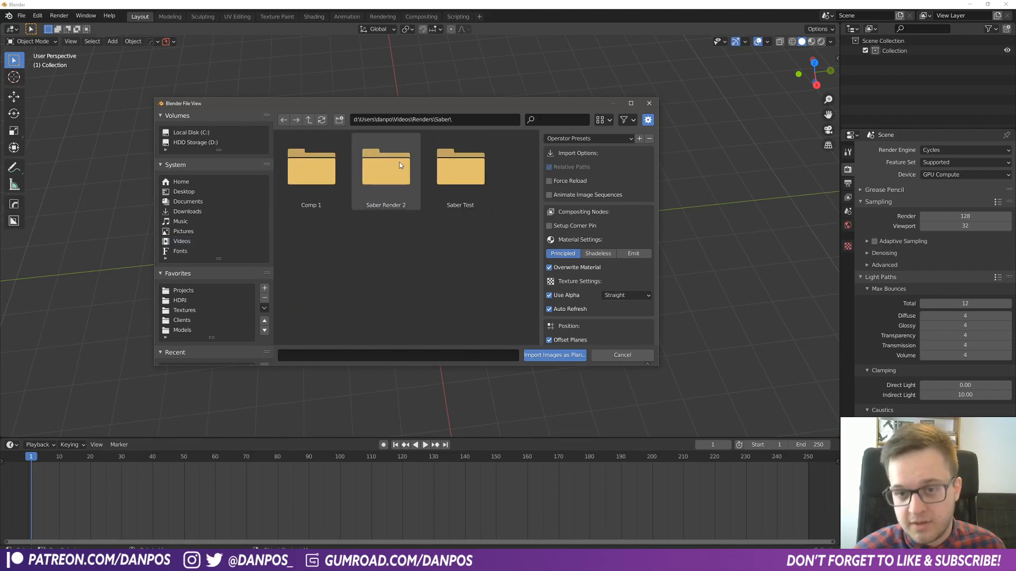
double_click(399, 164)
double_click(331, 172)
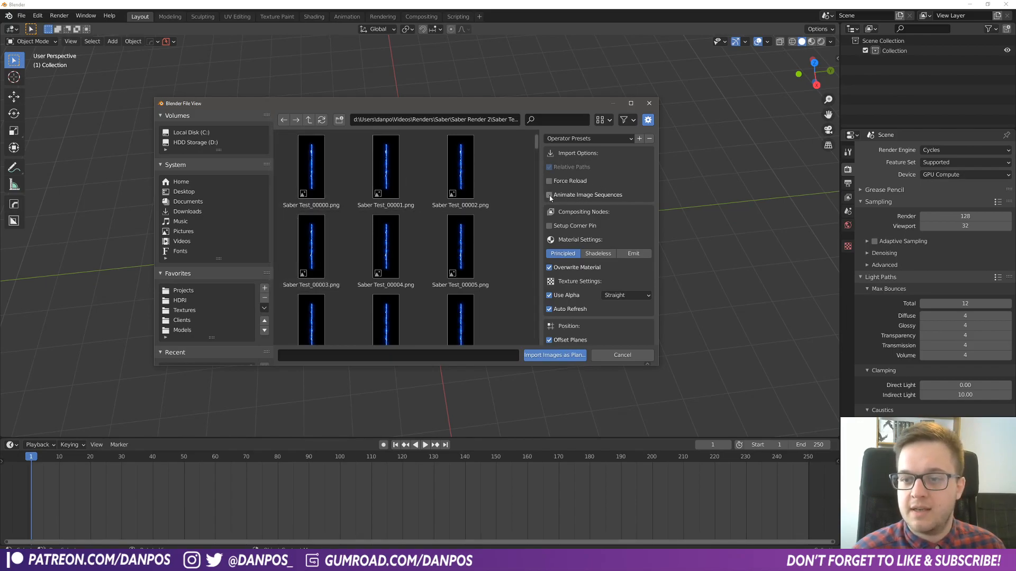
- Import all frames from Saber Test_00000.png to Saber Test_00299.png as one plane with Animate Image Sequences enabled
left_click(314, 167)
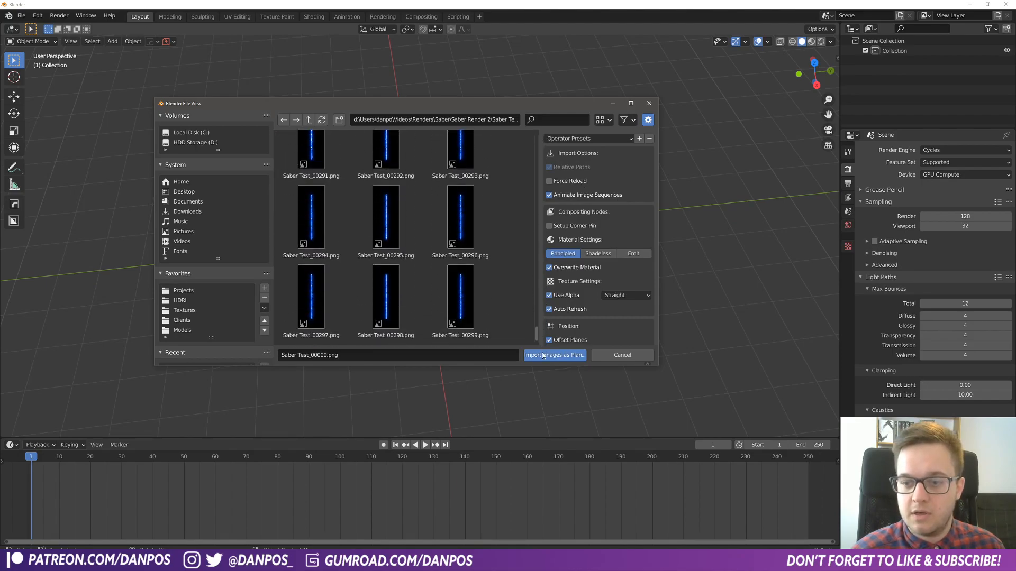
left_click(505, 328, "shift")
scroll(487, 301, "down", 2)
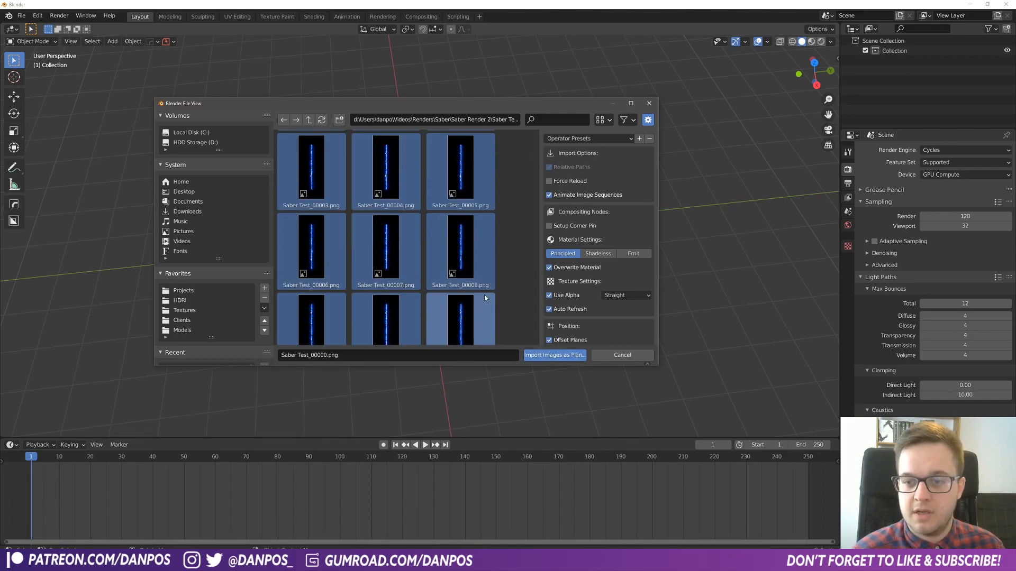
left_click(550, 355)
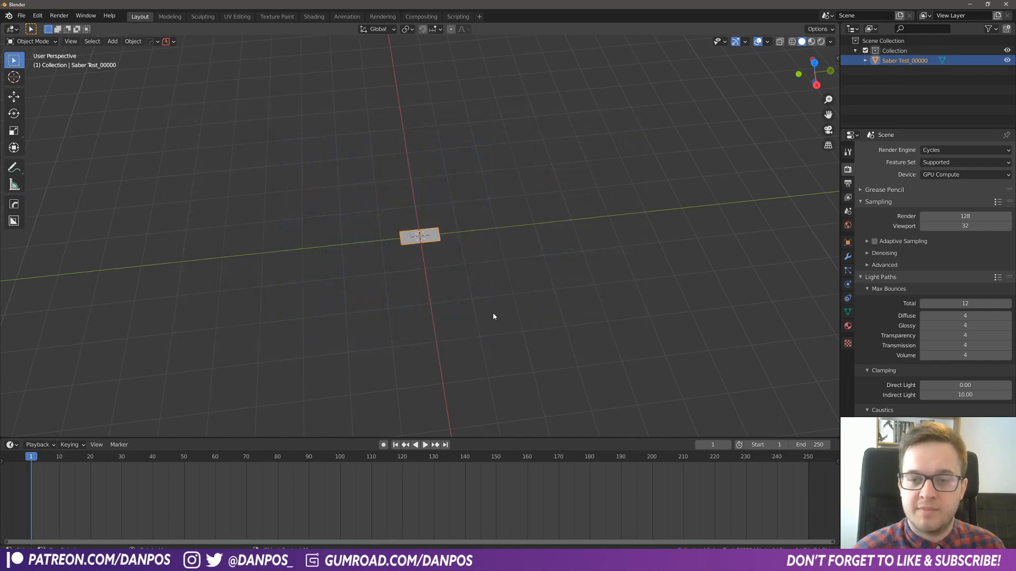
- Stand the imported plane upright by rotating it 90 degrees around Z and 90 degrees around Y
scroll(497, 315, "up", 6)
key("r")
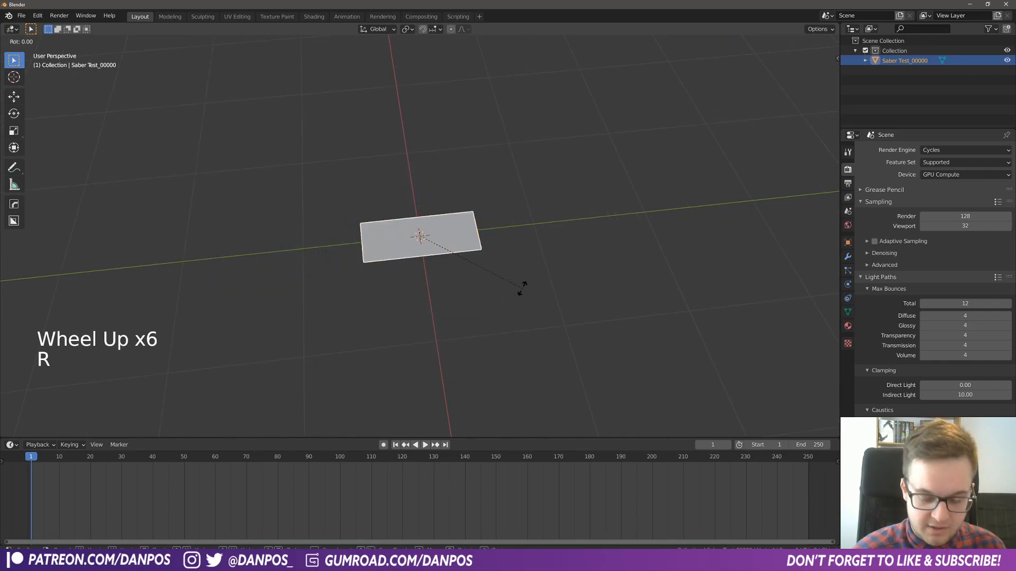
type("r90")
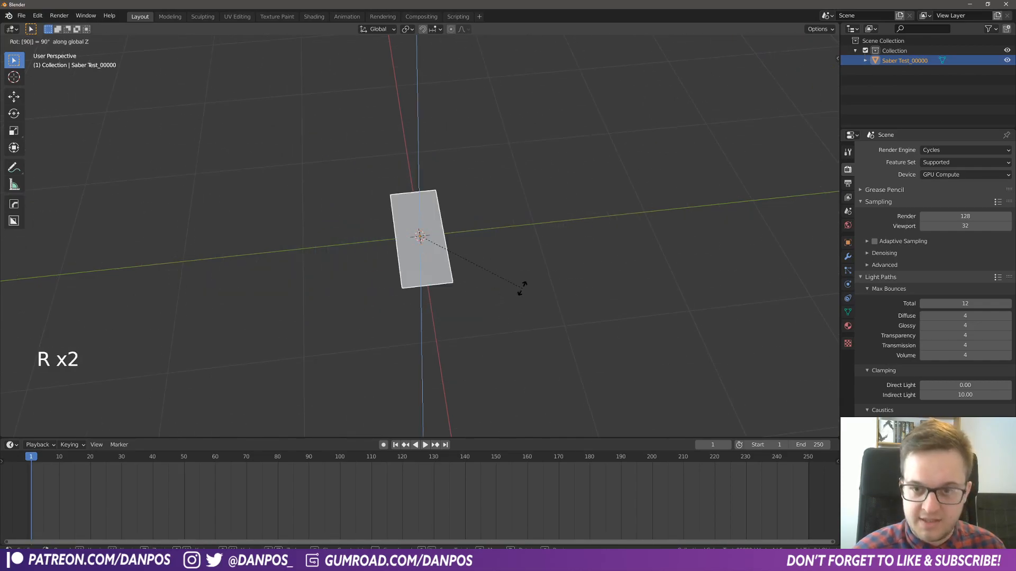
key("Return")
key("r")
type("zy90")
key("Return")
- Move the upright plane upward so it sits above the world origin
middle_click_drag(531, 312, 482, 281)
key("g")
left_click(483, 233)
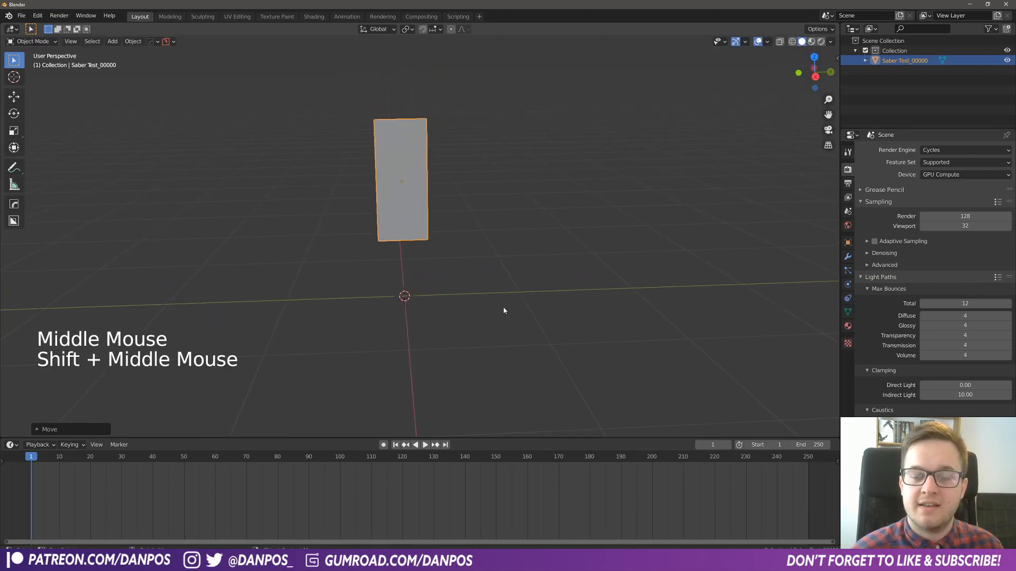
- Switch the viewport to Material Preview shading and play the animation to check the moving beam on the plane
mouse_move(464, 229)
middle_mouse_down()
mouse_move(492, 233)
mouse_move(460, 239)
mouse_move(456, 215)
middle_mouse_up()
scroll(458, 231, "up", 2)
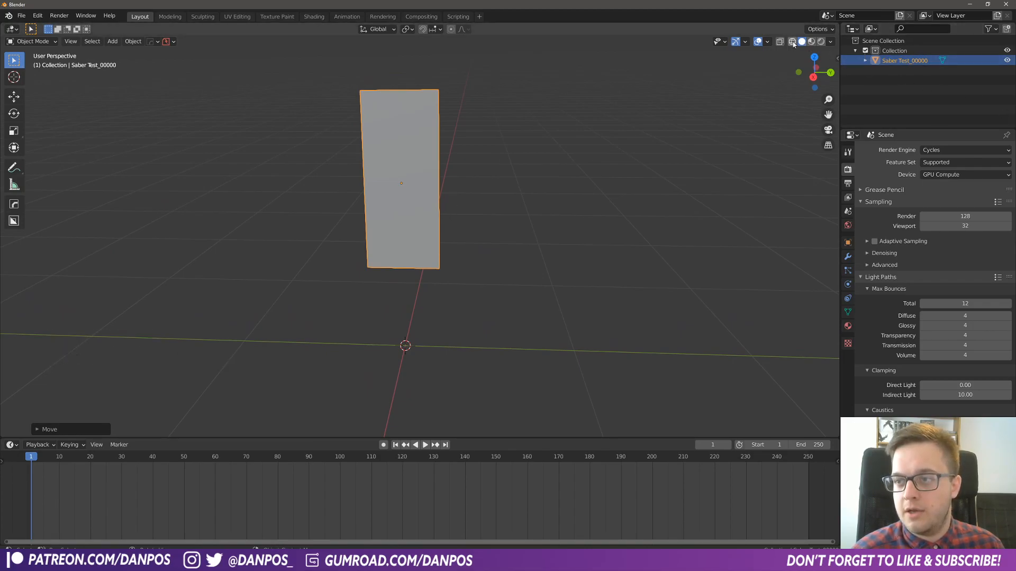
left_click(812, 42)
middle_click_drag(483, 236, 499, 252)
scroll(515, 243, "up", 3)
key("space")
middle_click_drag(582, 288, 505, 248)
middle_click_drag(506, 248, 567, 279)
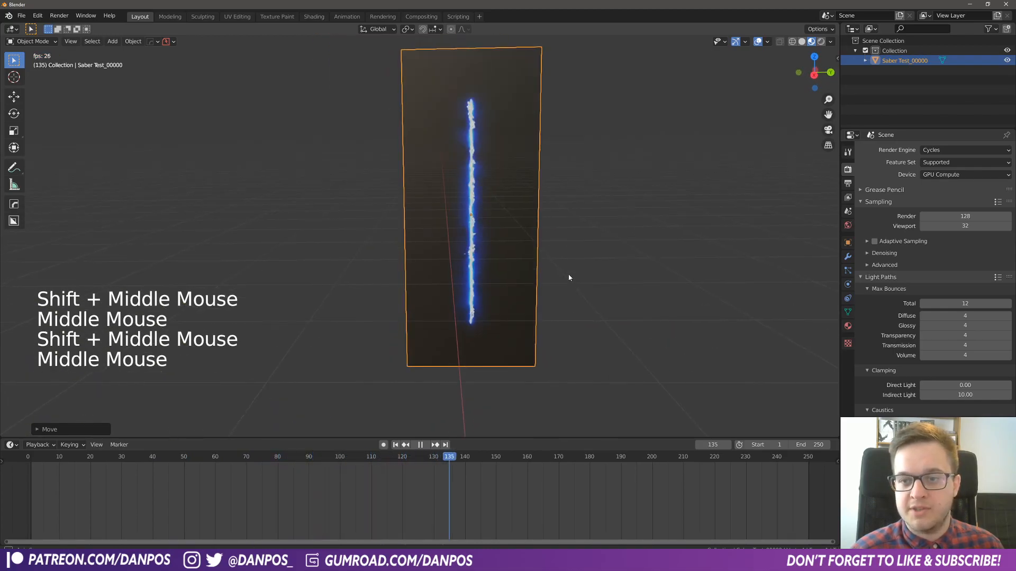
key("space")
- Shrink the Timeline and split the 3D viewport, turning the new area into a Shader Editor for the plane's material
left_click_drag(495, 438, 259, 437)
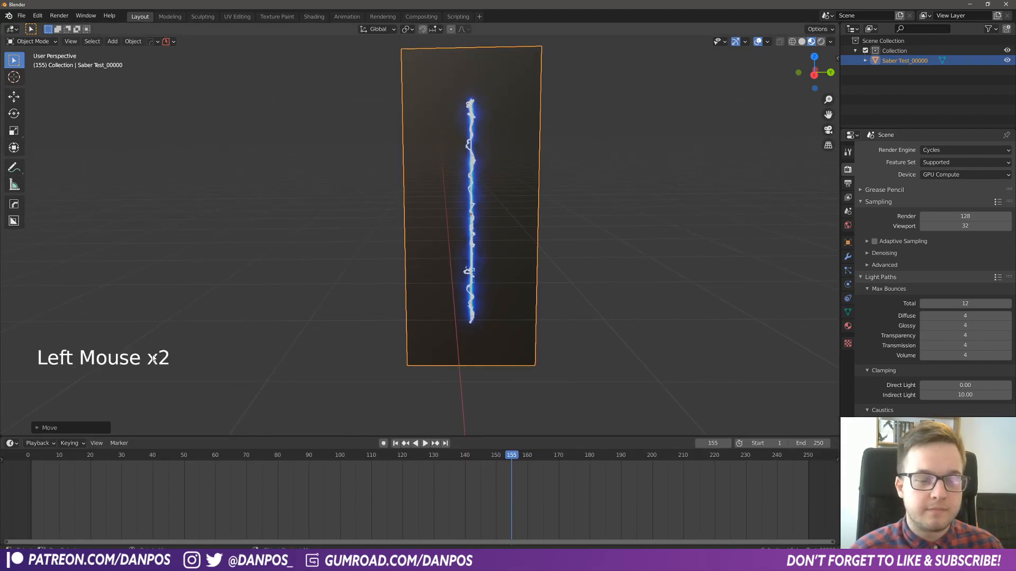
left_click(160, 434)
left_click_drag(161, 437, 160, 482)
left_click_drag(3, 28, 416, 54)
left_click_drag(11, 28, 37, 91)
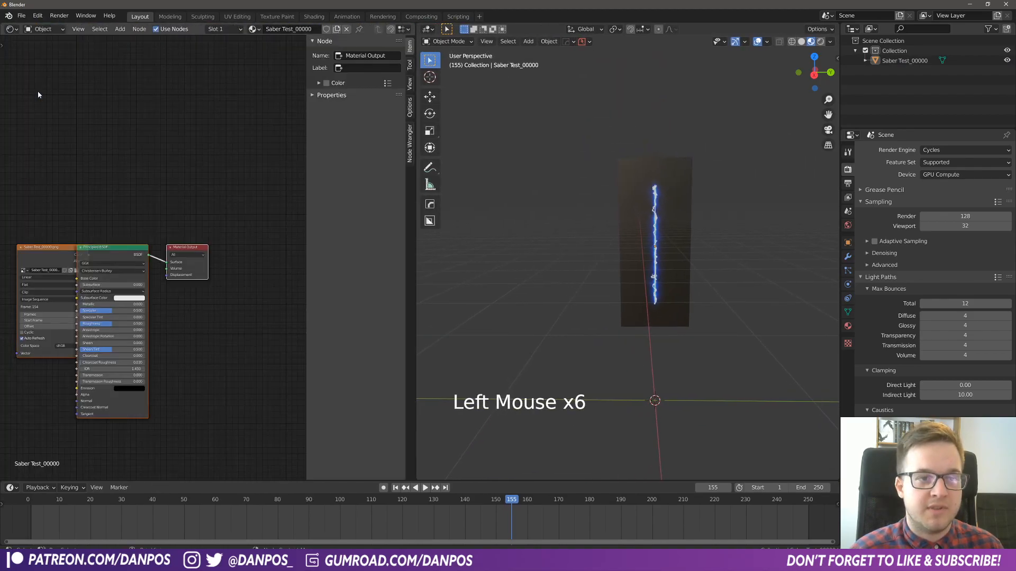
- Spread the material nodes apart, placing the Image Texture node clear of the Principled BSDF
middle_click_drag(146, 227, 211, 182)
left_click_drag(131, 195, 76, 216)
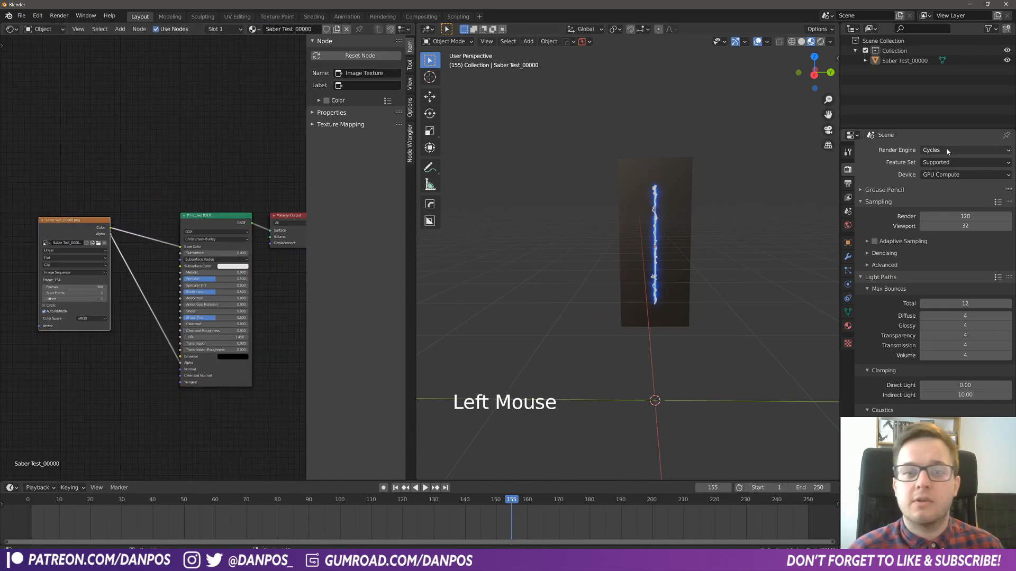
middle_click_drag(167, 193, 147, 181)
- Set the render engine to Eevee and switch the 3D viewport to Rendered shading to view the plane
left_click(935, 151)
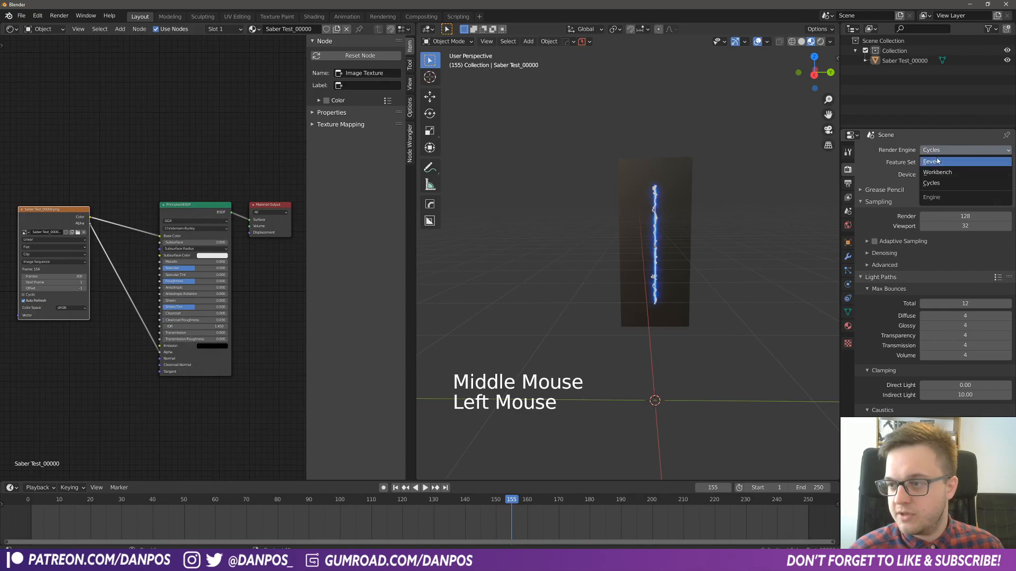
left_click(938, 161)
left_click(821, 41)
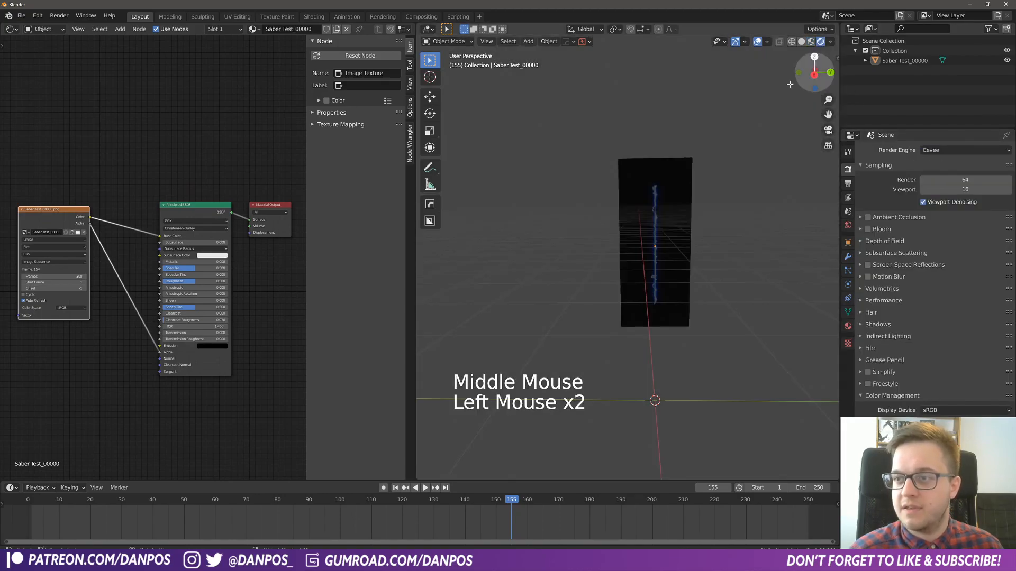
middle_click_drag(690, 247, 619, 259)
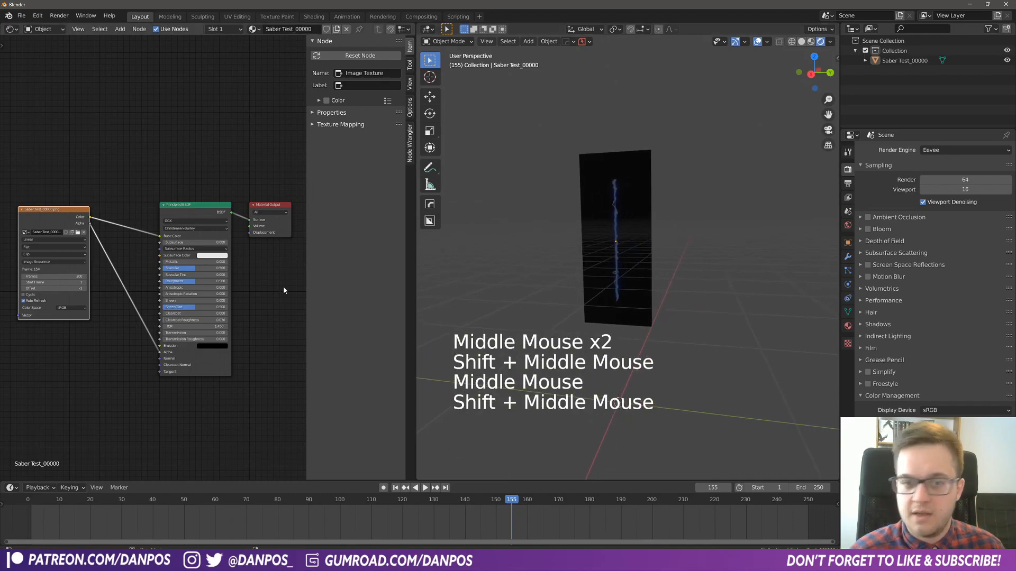
- Delete the Principled BSDF node from the plane's material
left_click(77, 164)
left_click_drag(45, 154, 185, 325)
left_click(135, 155)
left_click_drag(136, 155, 223, 315)
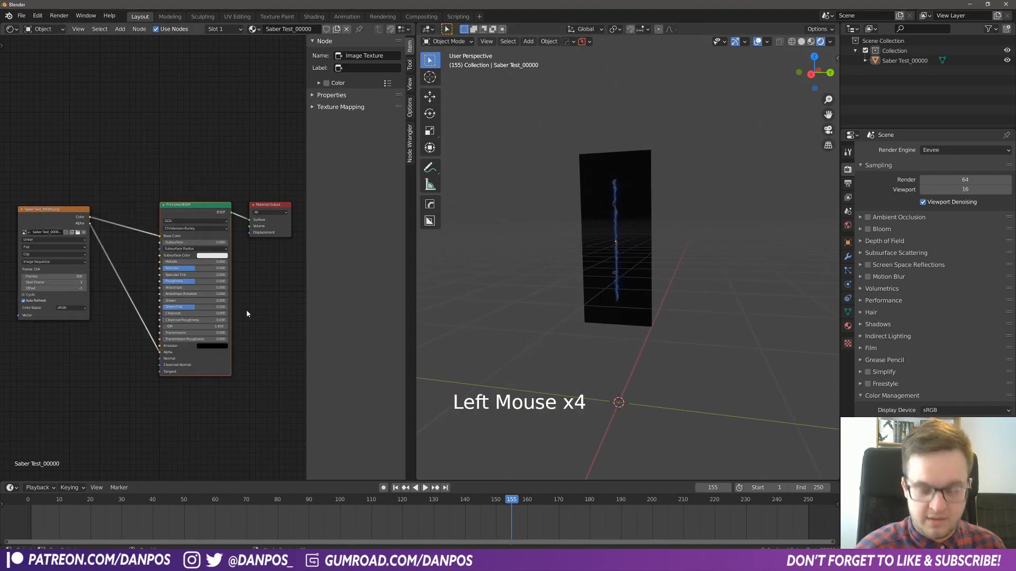
key("Delete")
- Move the Image Texture node slightly upward and deselect it, leaving room before the Material Output
left_click(39, 211)
mouse_move(40, 211)
left_mouse_down()
mouse_move(29, 181)
mouse_move(1, 182)
mouse_move(38, 197)
left_mouse_up()
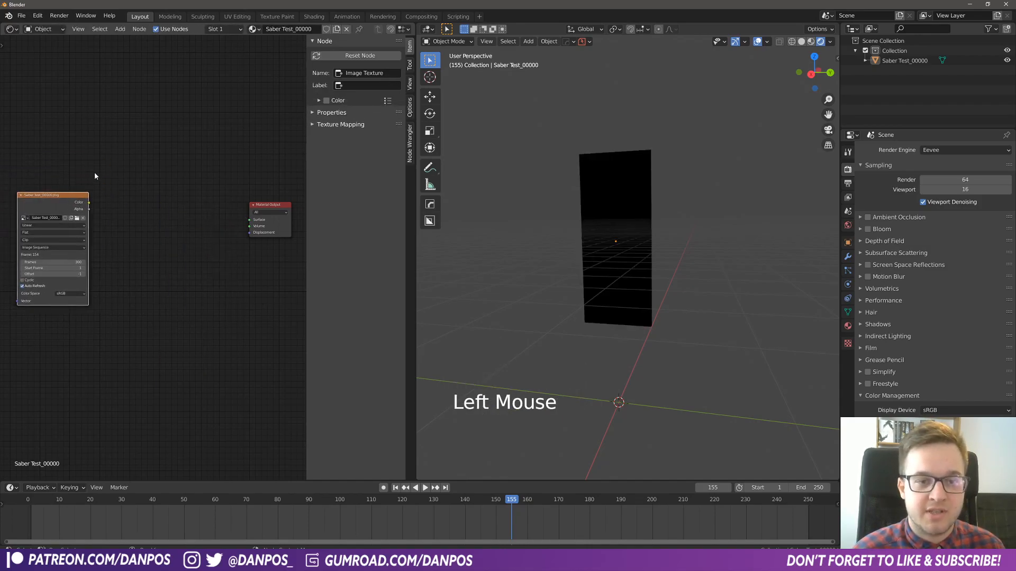
left_click(95, 173)
scroll(198, 259, "down", 1)
middle_click_drag(198, 202, 209, 208)
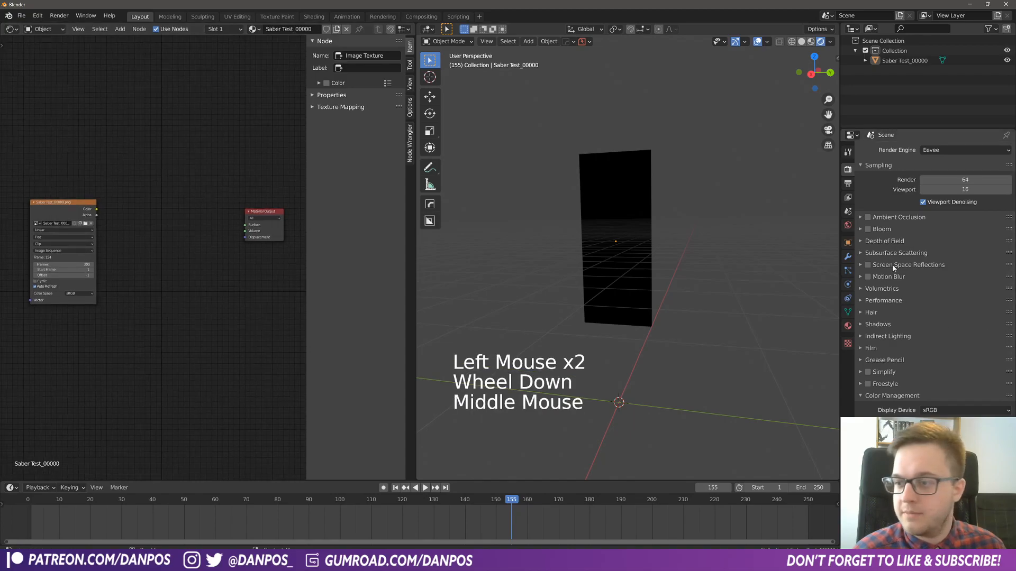
- Set the World background strength to 0 so the scene has no ambient light
left_click(848, 226)
left_click_drag(973, 227, 926, 228)
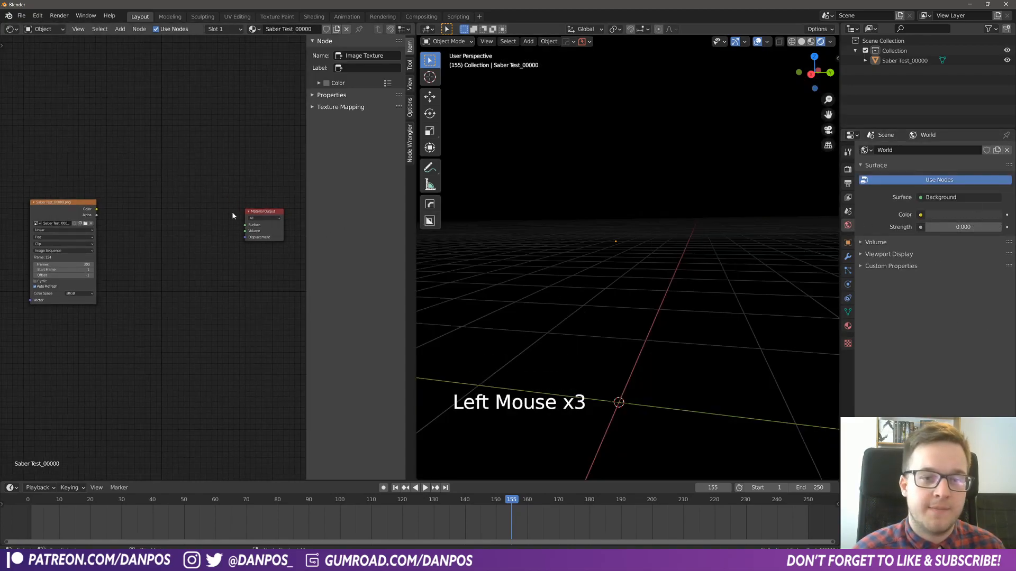
- Open the node search in the Shader Editor for adding a node to the plane's material
key("shift+a")
left_click(172, 216)
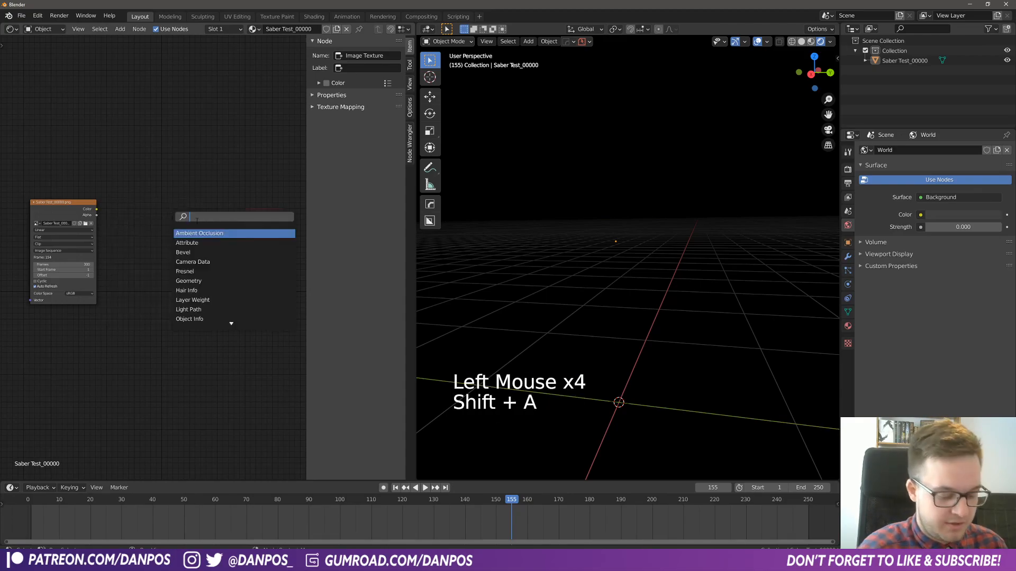
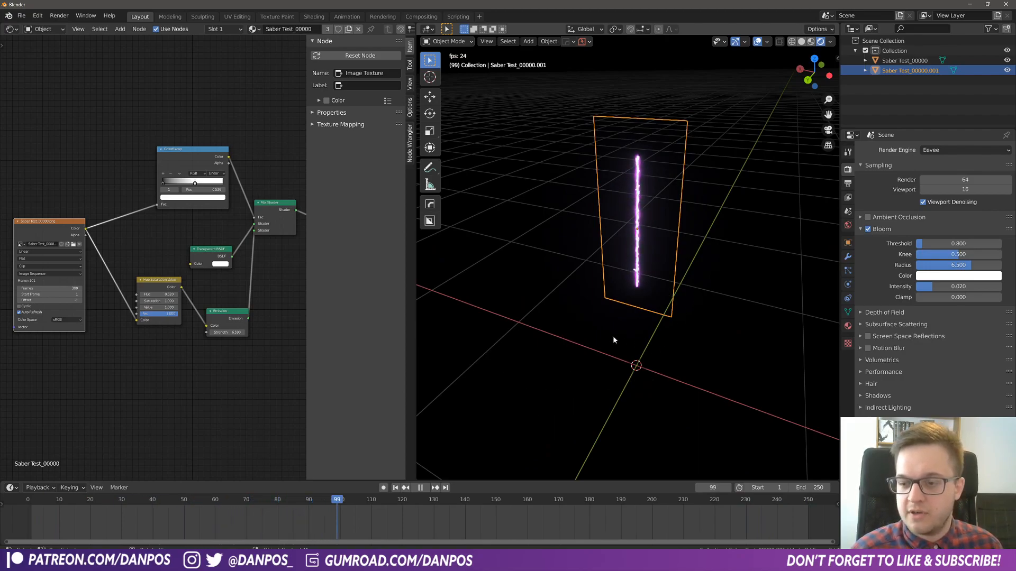
- Stop playback, return the timeline to frame 1, and close the Shader Editor to enlarge the 3D viewport
key("space")
left_click(309, 500)
left_click_drag(309, 500, 26, 512)
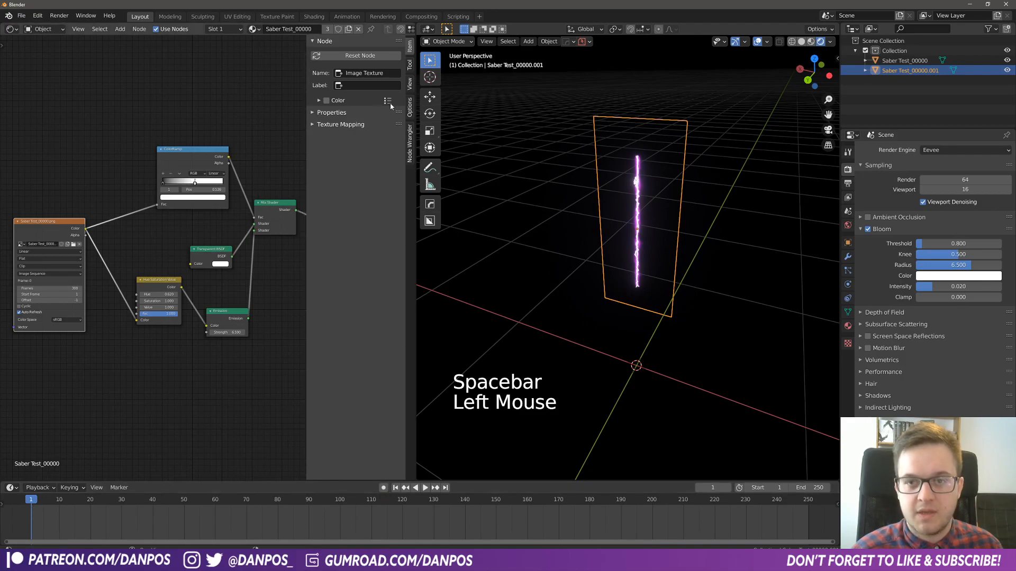
left_click_drag(416, 24, 288, 69)
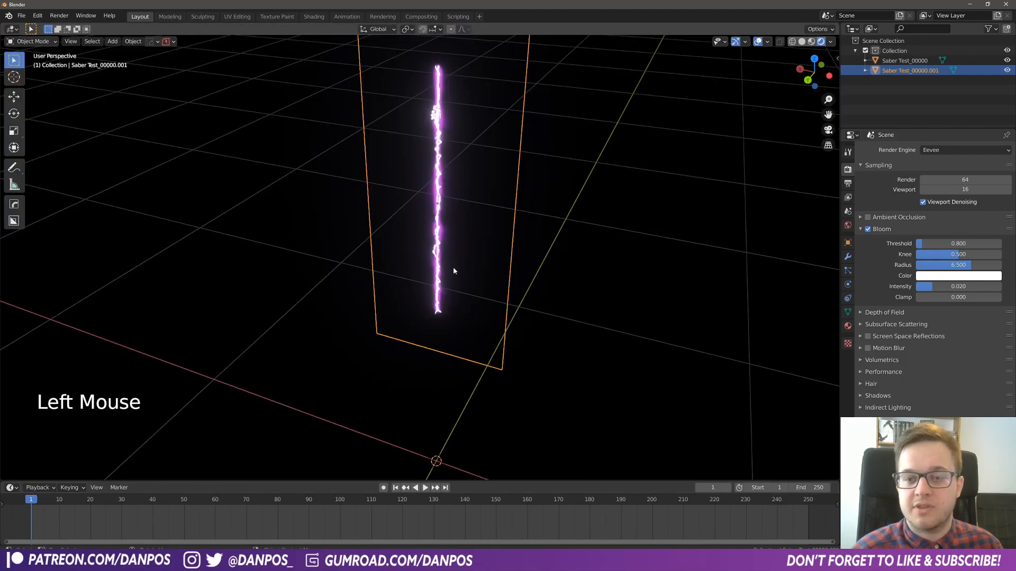
- Switch the 3D viewport from rendered to solid shading
middle_click_drag(453, 266, 460, 265)
key("z")
scroll(539, 303, "down", 3)
scroll(539, 303, "down", 1)
middle_click_drag(539, 303, 459, 329)
middle_click_drag(460, 329, 457, 334)
middle_click_drag(457, 334, 454, 359)
middle_click_drag(453, 359, 489, 322, "shift")
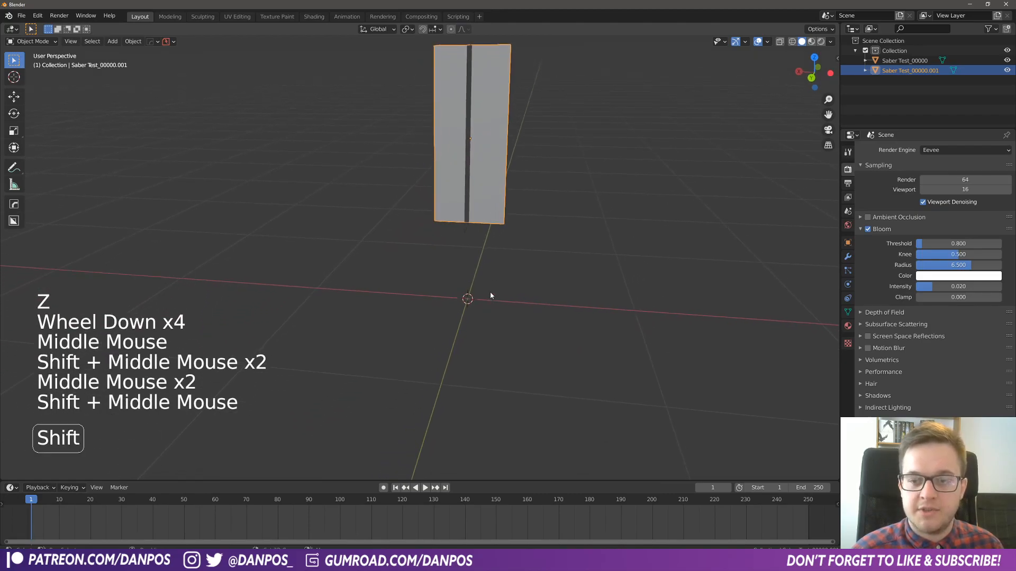
- Add a mesh plane at the world origin and scale it by 8 as the ground
key("shift+a")
mouse_move(490, 295)
left_click(548, 294)
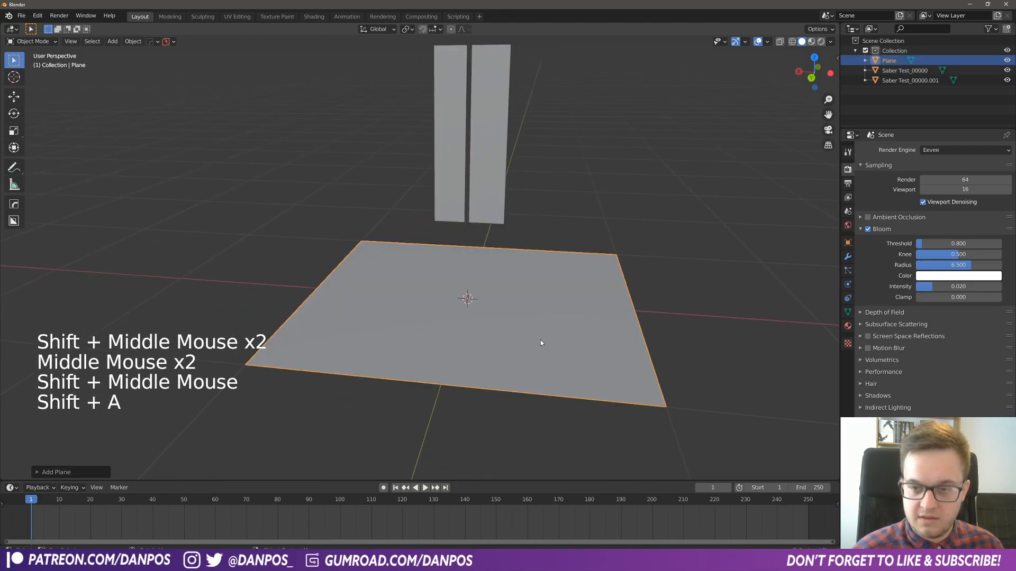
key("s")
key("8")
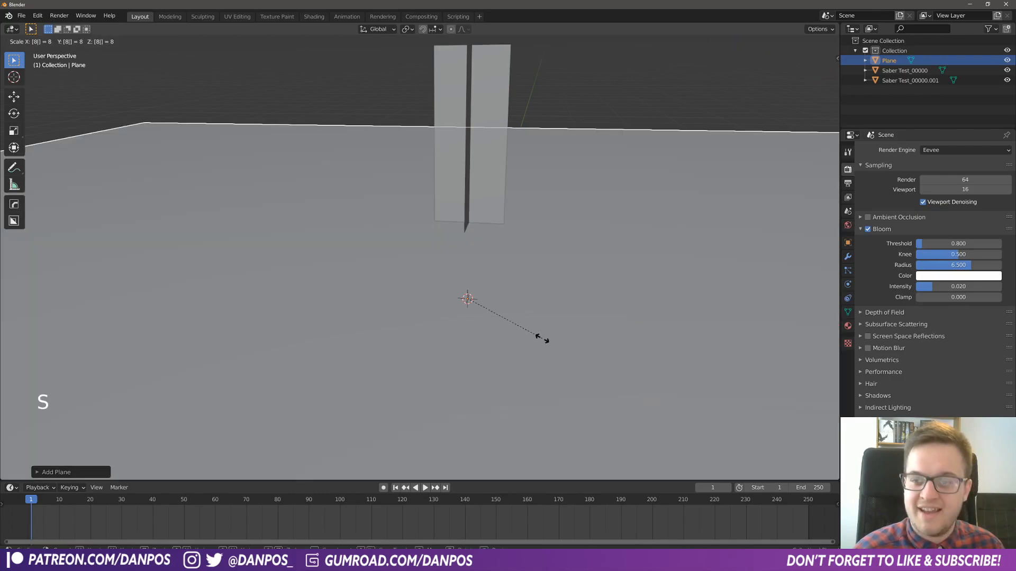
key("Return")
- Set the viewport's solid shading to random object colors, enable Cavity, and change its type
middle_click_drag(691, 262, 664, 242)
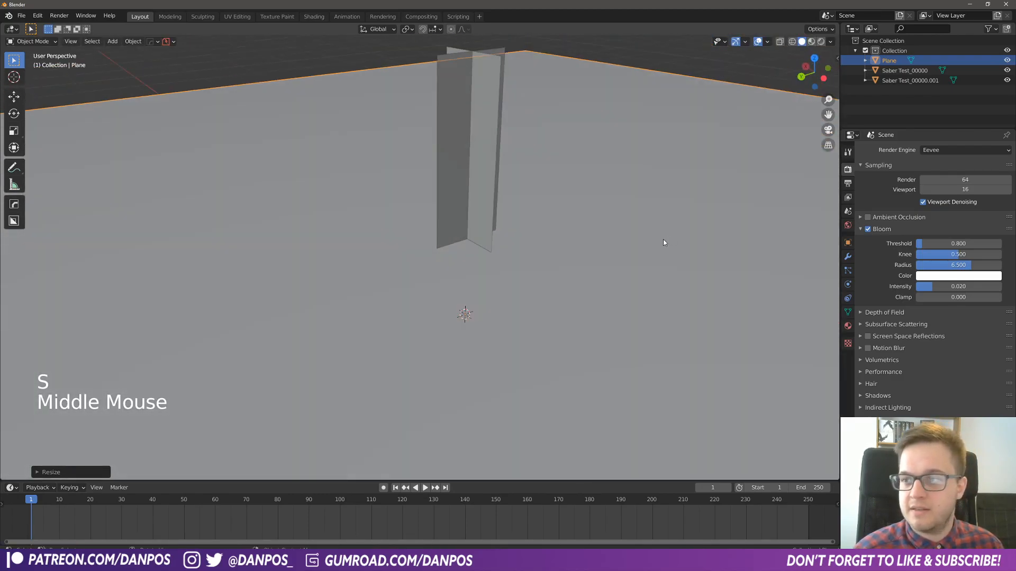
left_click(830, 42)
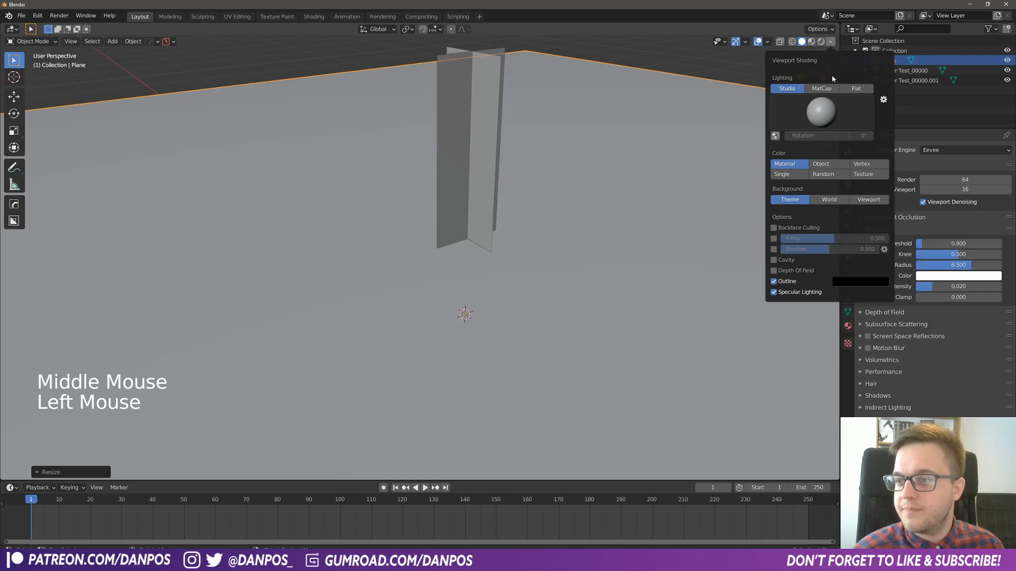
left_click(825, 175)
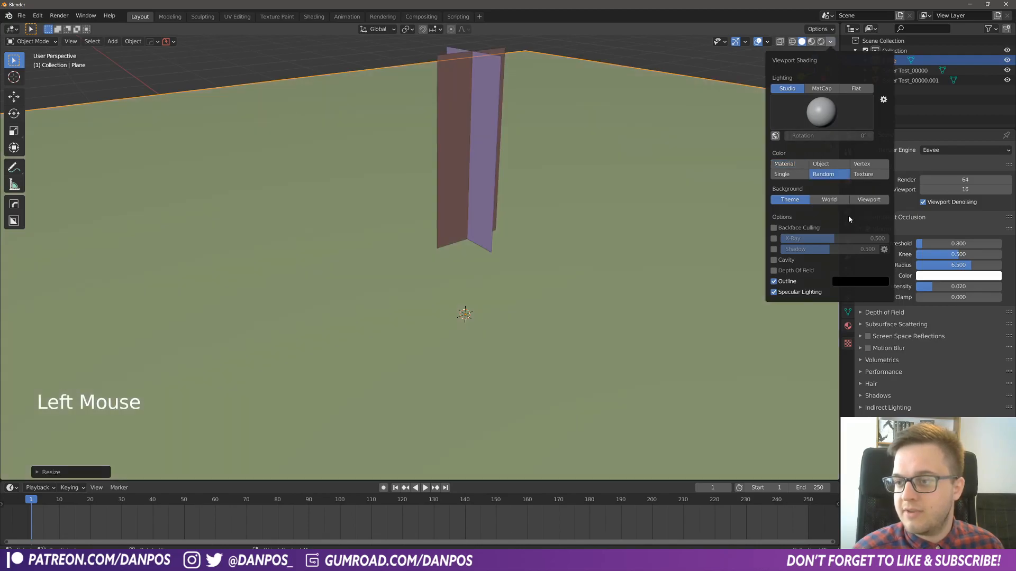
left_click(774, 260)
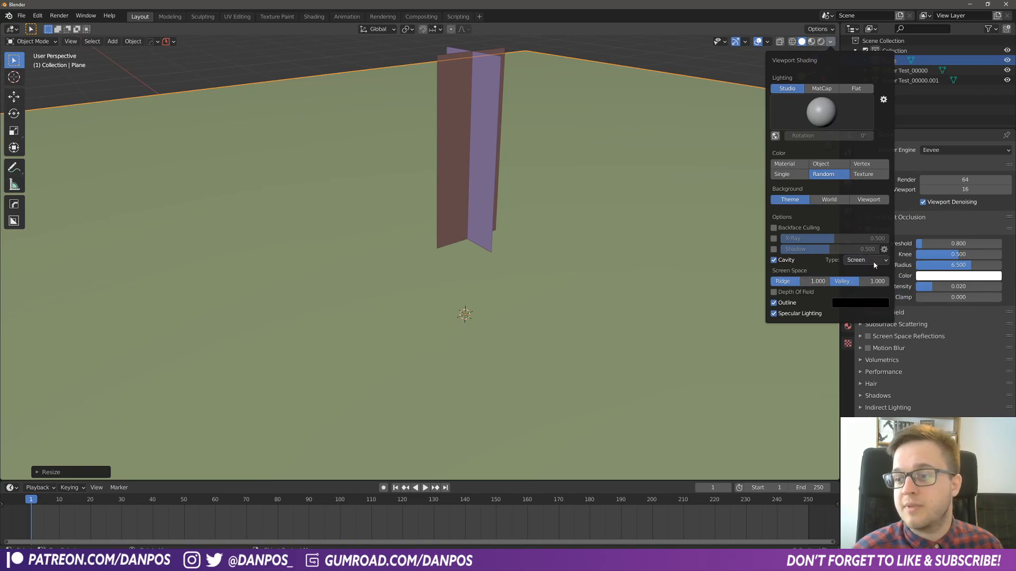
left_click(874, 263)
left_click(862, 294)
- Try to move the two crossed beam planes down toward the ground plane, and undo the move
mouse_move(517, 268)
middle_mouse_down()
mouse_move(555, 272)
mouse_move(528, 309)
mouse_move(529, 264)
mouse_move(482, 193)
mouse_move(491, 193)
middle_mouse_up()
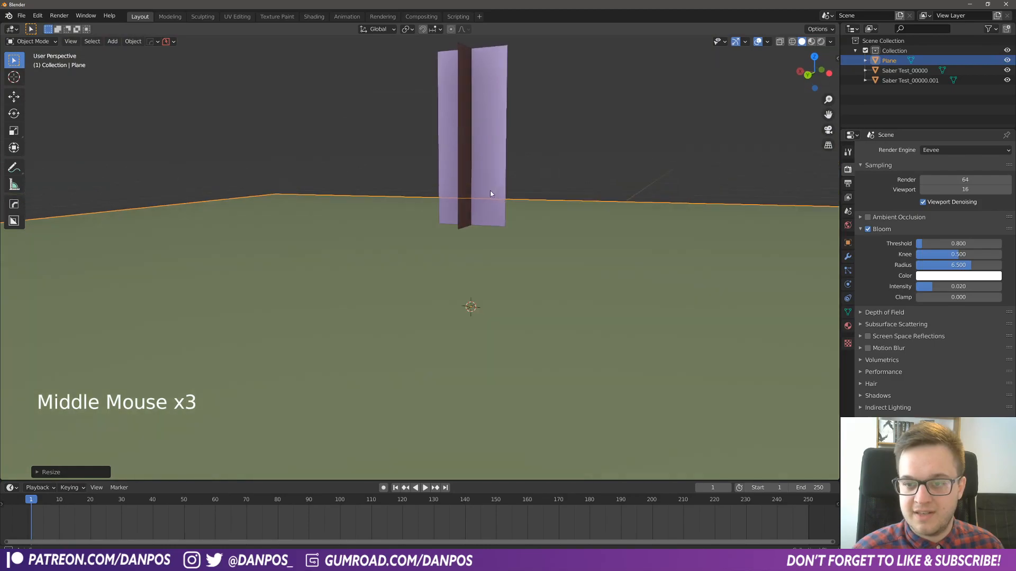
left_click(490, 193)
key("g")
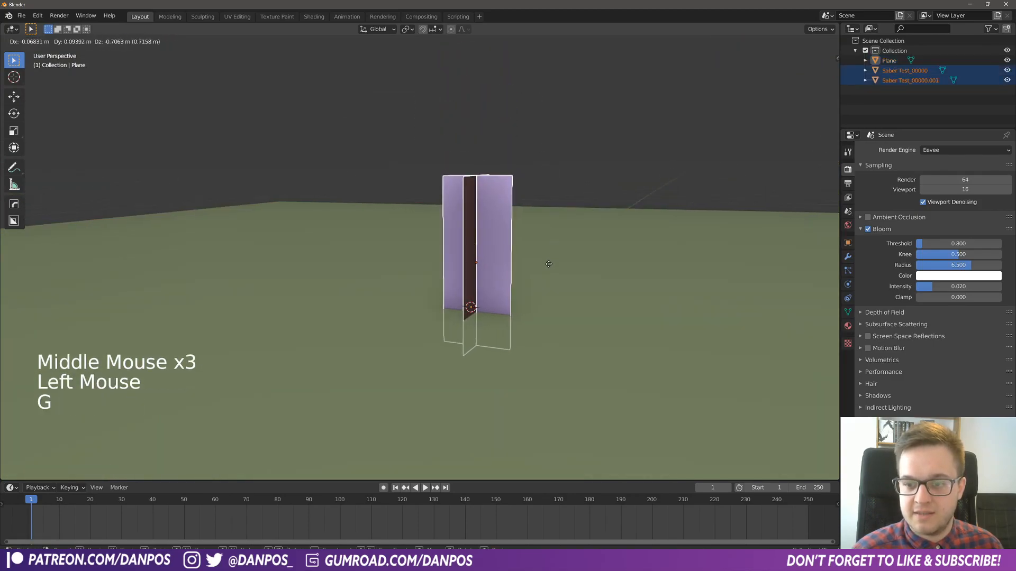
left_click(548, 264)
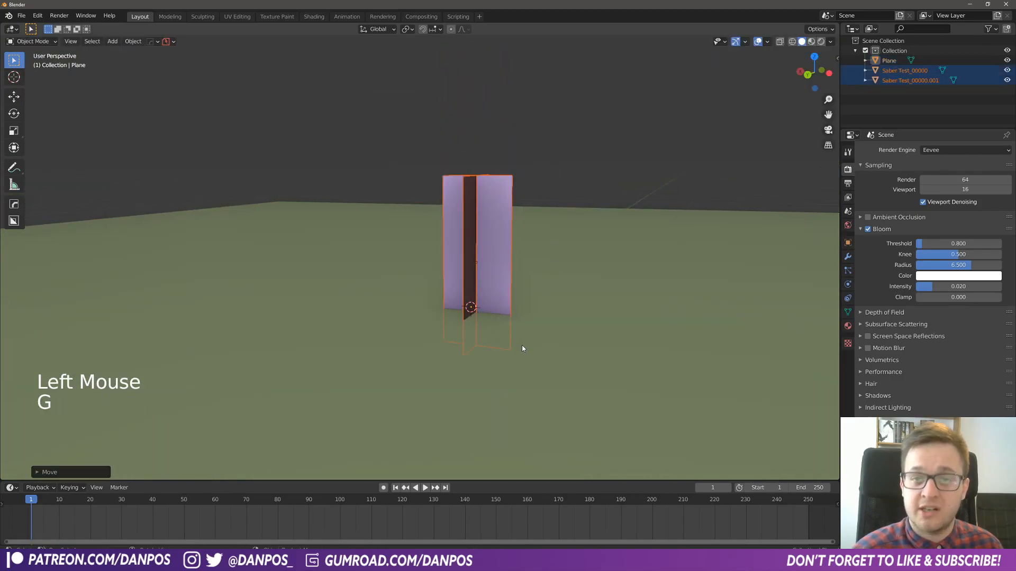
key("ctrl+z")
- Add a mesh circle with 64 vertices at the world origin
middle_click_drag(522, 345, 494, 321)
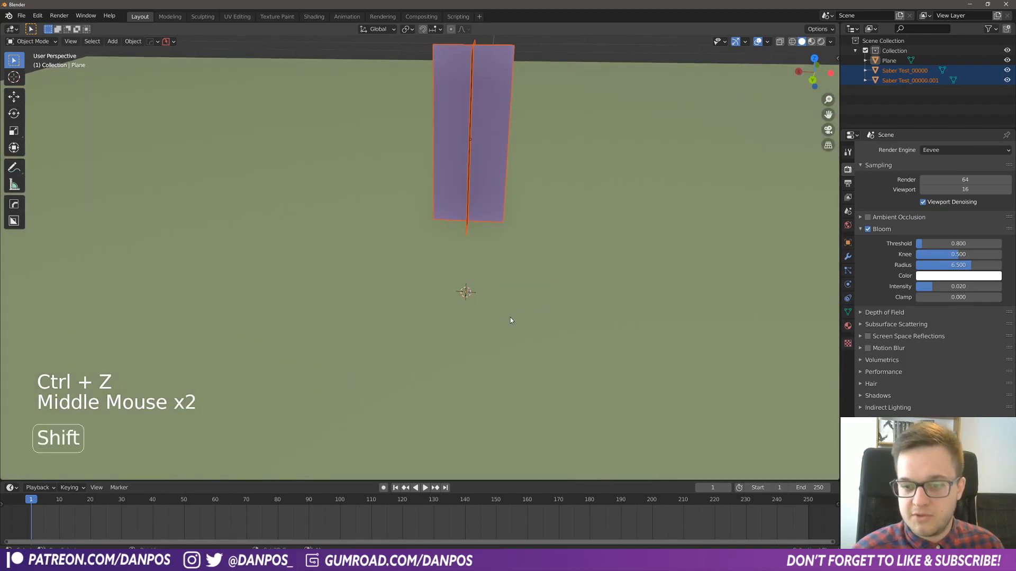
key("shift+a")
mouse_move(510, 318)
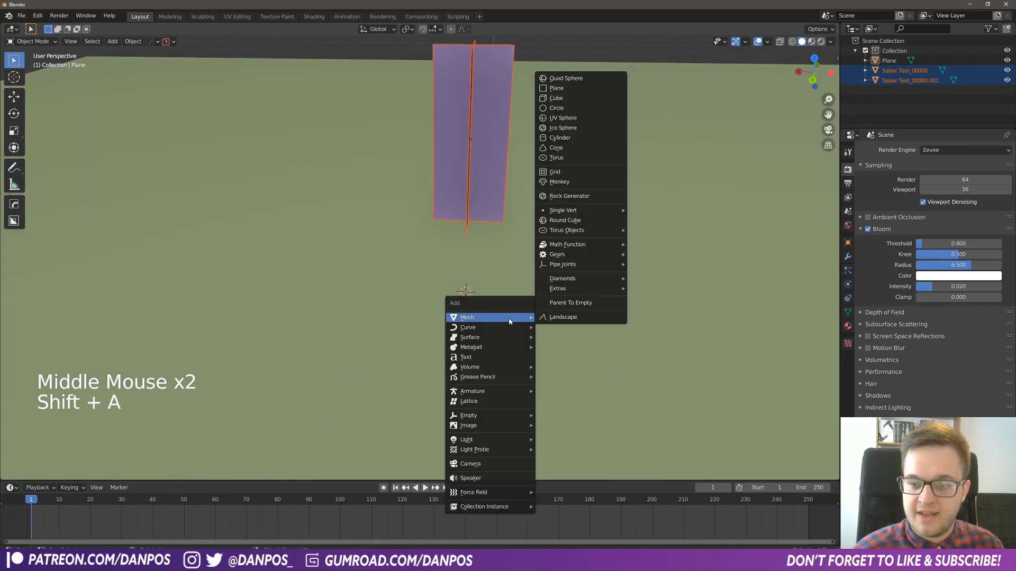
left_click(564, 109)
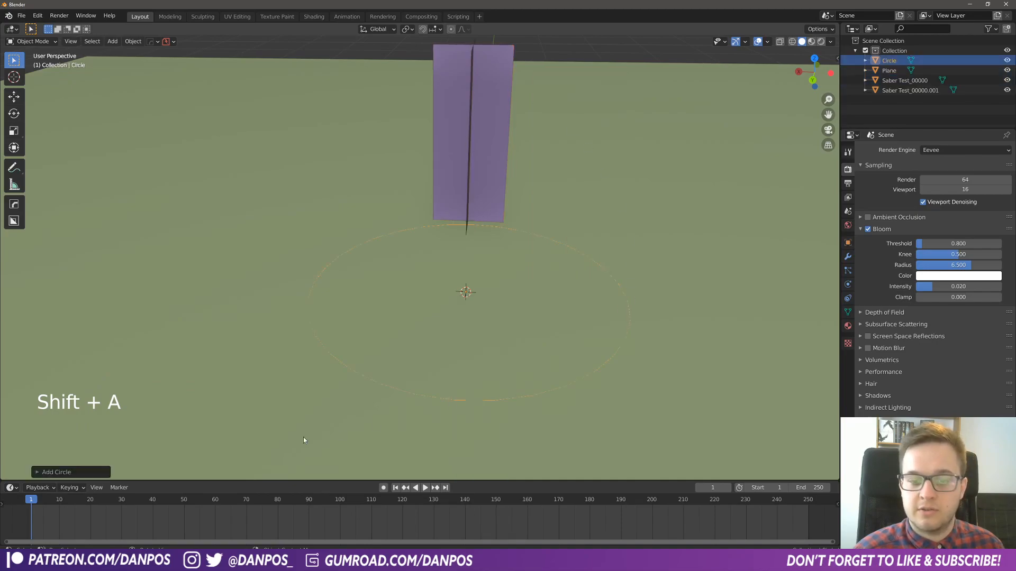
left_click(40, 473)
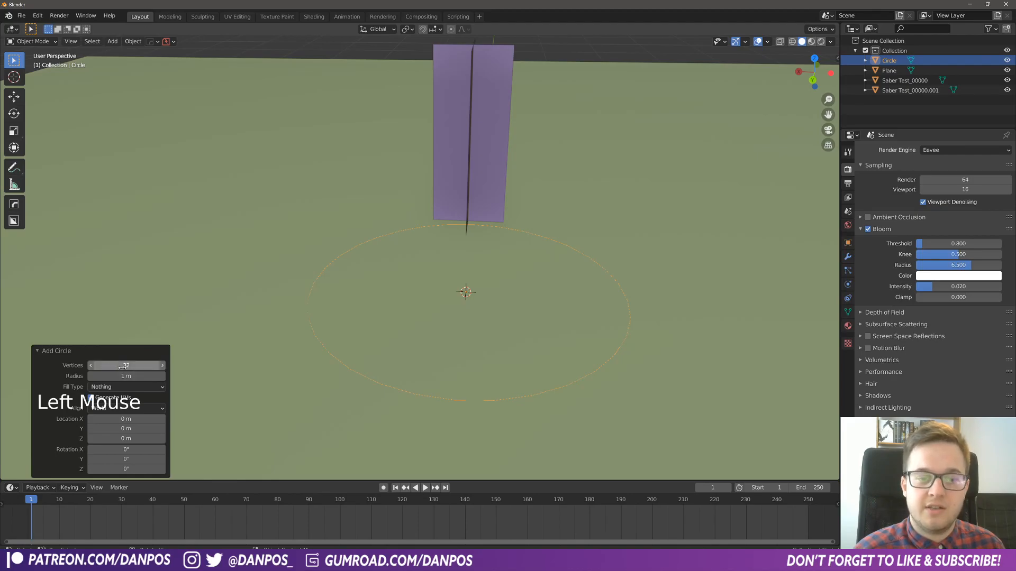
left_click(152, 368)
type("64")
key("Return")
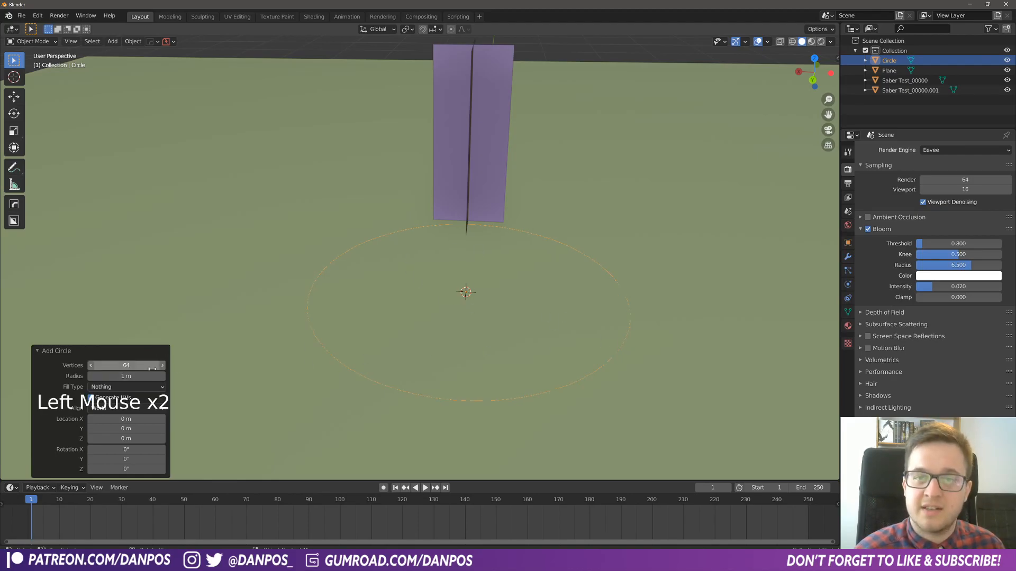
- Scale the circle down to about 0.476 in top view
middle_click_drag(553, 277, 565, 303)
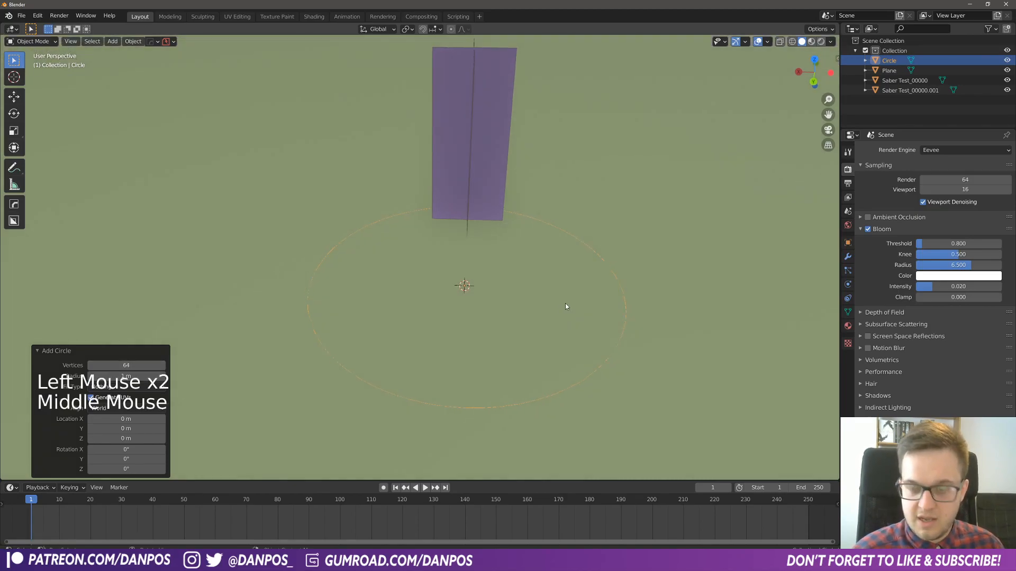
key("KP_7")
key("s")
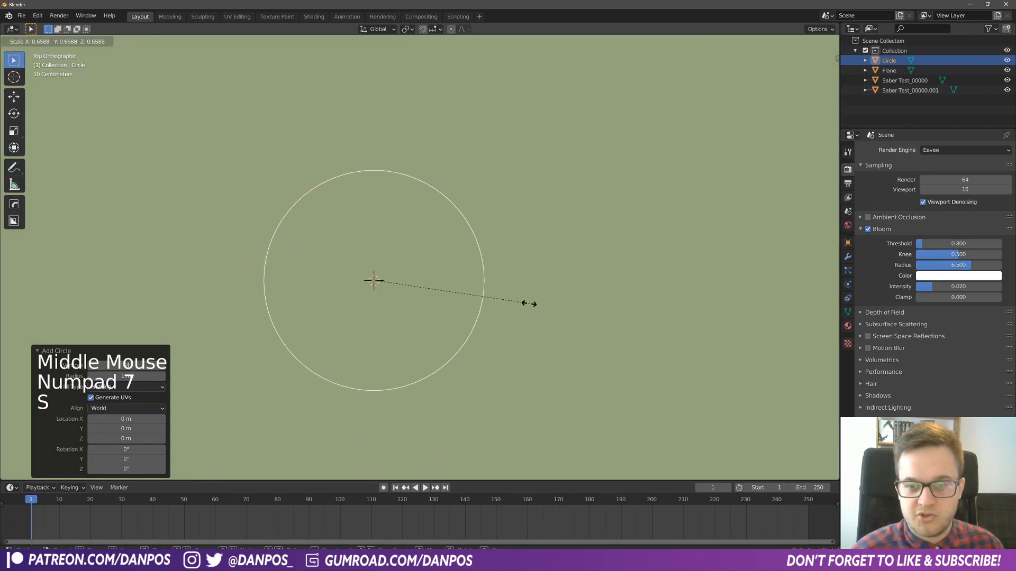
left_click(487, 300)
- Enter edge editing on the circle and extrude its edge loop upward along Z by about 0.19 m
middle_click_drag(490, 336, 455, 254)
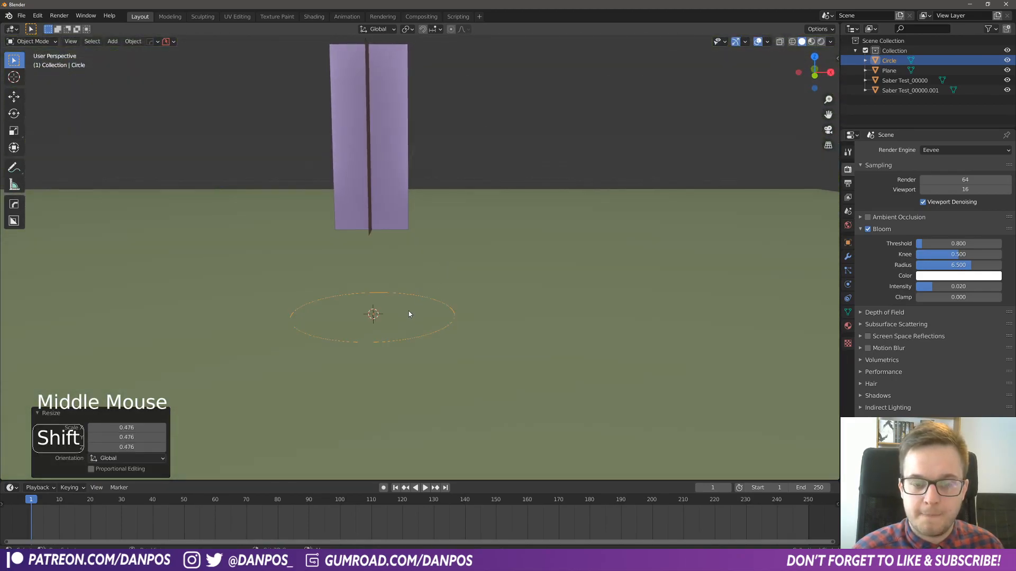
middle_click_drag(411, 313, 477, 279, "shift")
middle_click_drag(428, 225, 428, 239, "shift")
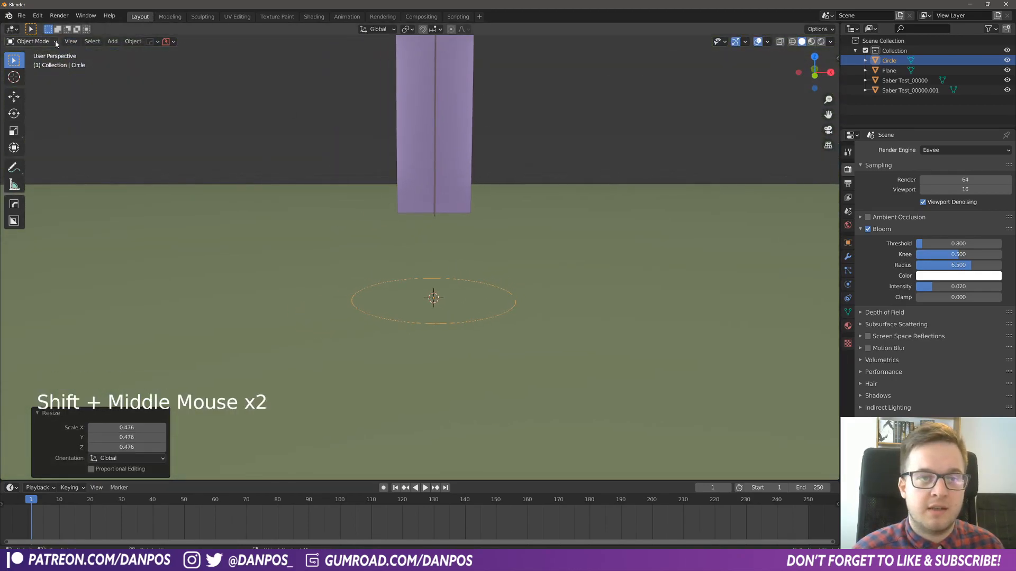
left_click_drag(56, 44, 37, 65)
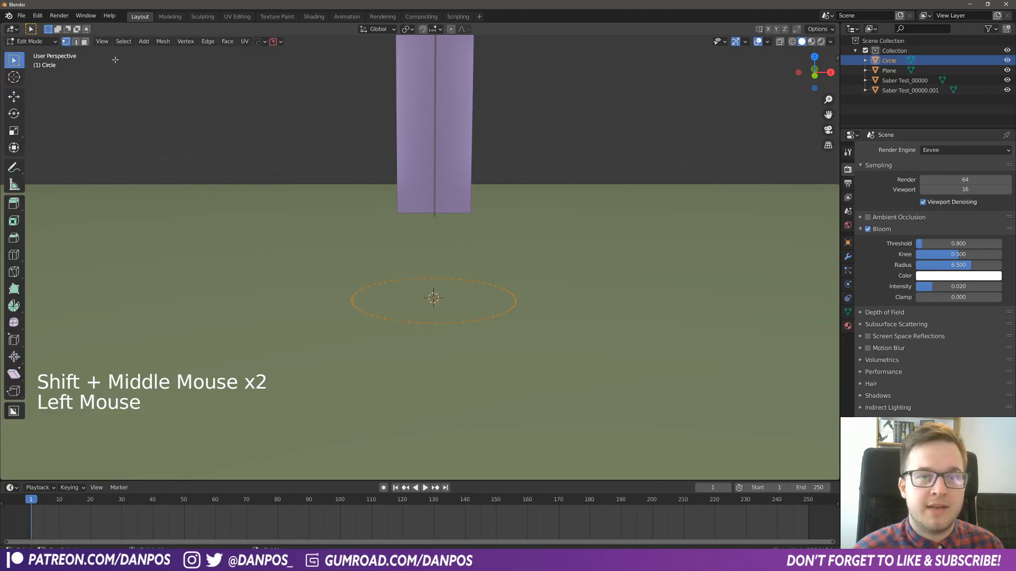
left_click(76, 45)
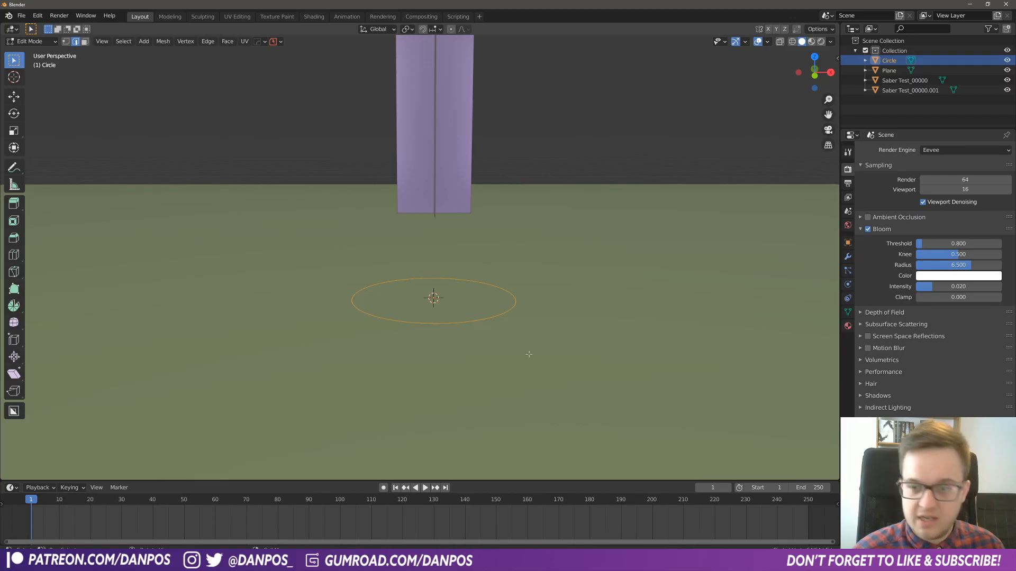
key("e")
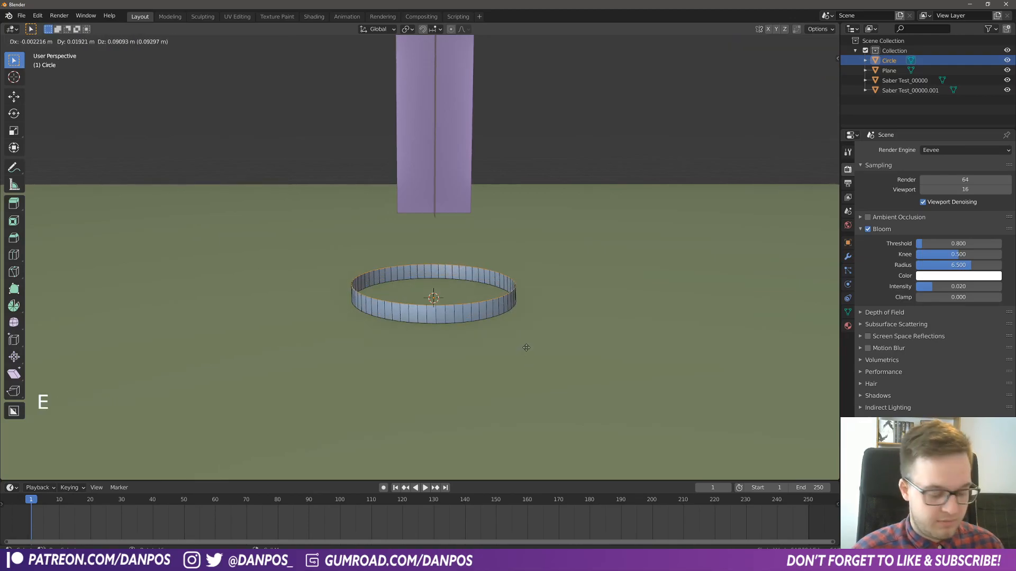
key("z")
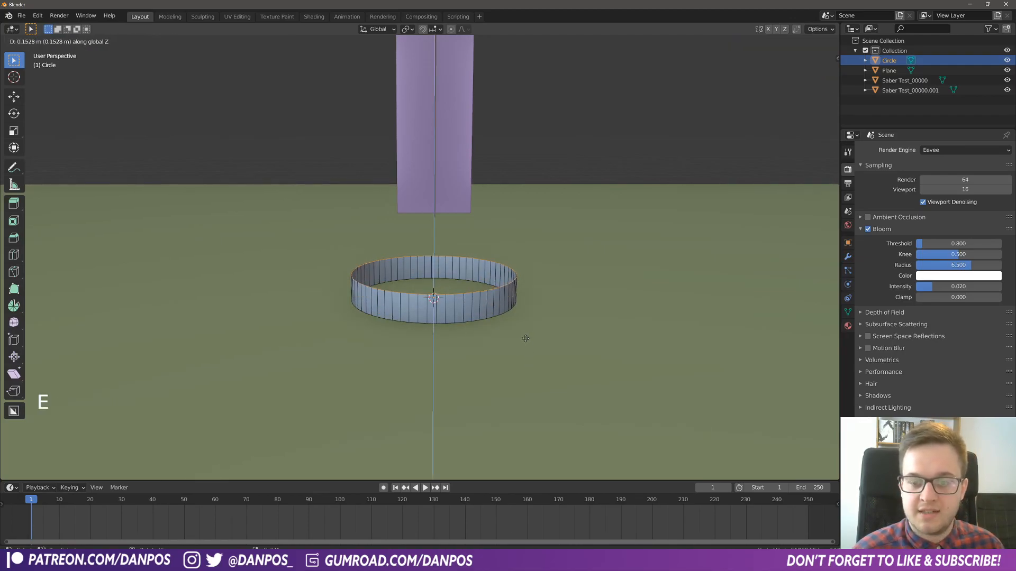
left_click(526, 332)
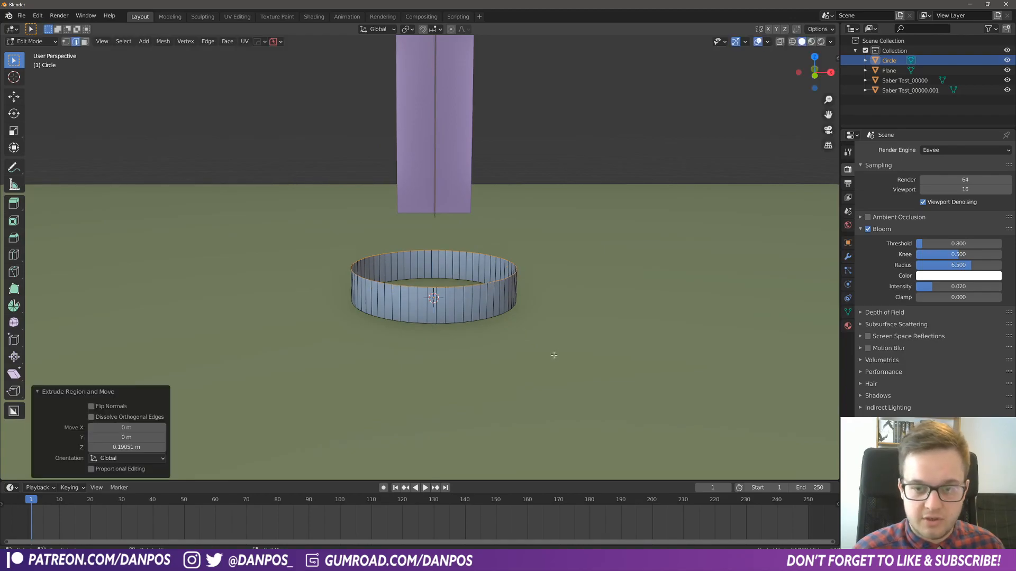
- Extrude the upper rim about 0.08 m along Z and scale it inward to form a sloped shoulder
key("e")
key("z")
key("s")
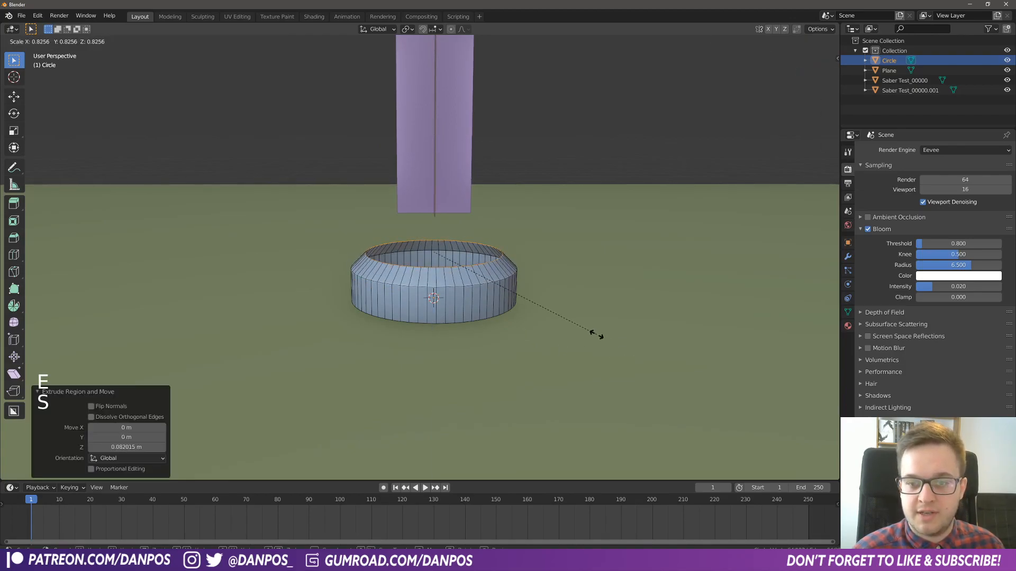
left_click(592, 332)
- Extrude the shoulder's rim upward as a collar, and extrude its top edge inward at a scale of about 0.777
middle_click_drag(530, 286, 577, 337, "shift")
key("e")
- Continue extruding the inner rim into a sunken groove and a raised central ring, and fill the hole inside that ring
key("e")
key("s")
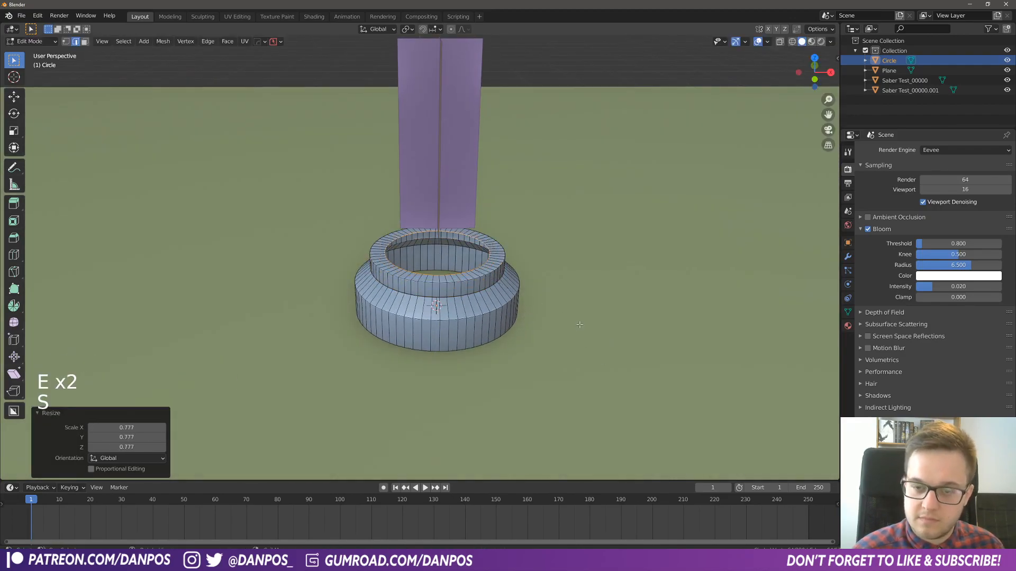
left_click(569, 324)
key("e")
left_click(561, 292)
key("e")
right_click(624, 294)
key("s")
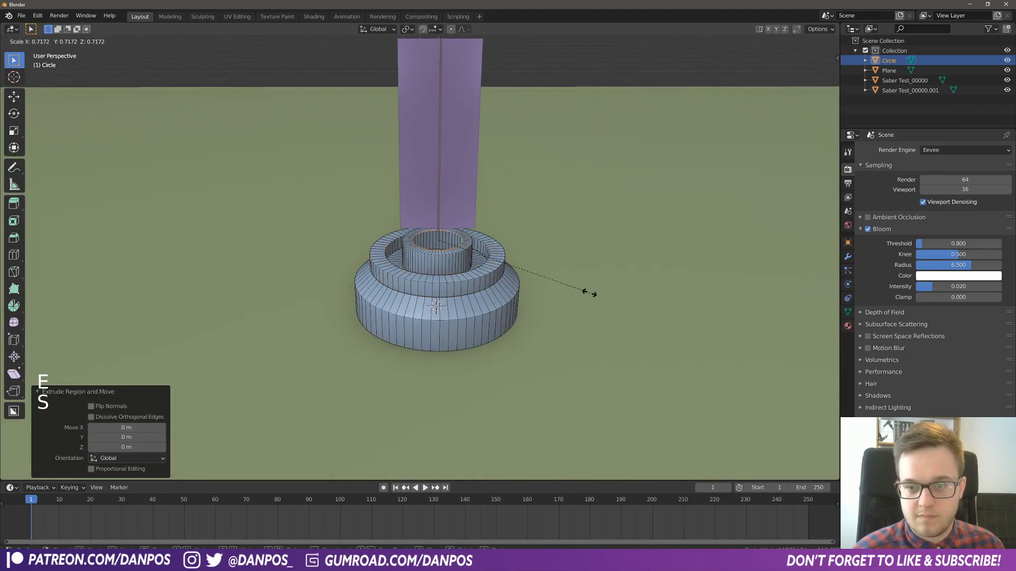
left_click(545, 283)
key("e")
left_click(540, 294)
key("f")
- Apply the base object's scale and return to editing its mesh
middle_click_drag(434, 296, 436, 317)
key("Tab")
left_click(398, 267, "alt")
key("Tab")
key("ctrl+a")
- Try twice to bevel the selected edges around the base's groove, undoing each attempt
key("Tab")
key("ctrl+b")
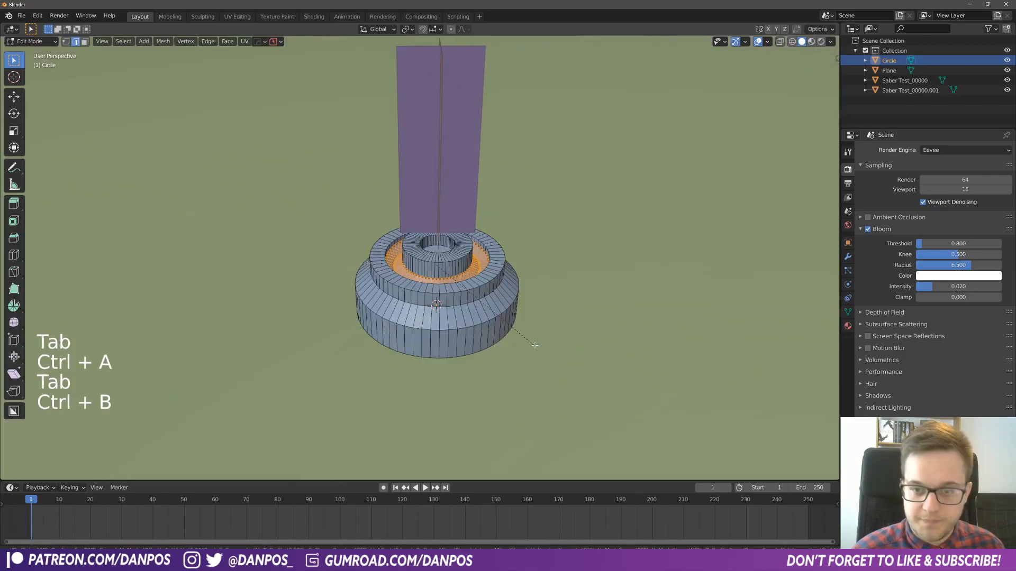
left_click(531, 340)
key("ctrl+z")
- Give the base a Bevel modifier with a 0.005 m width, 3 segments and the Weight limit method
key("Tab")
key("Tab")
key("ctrl+b")
left_click(569, 336)
key("ctrl+z")
middle_click_drag(568, 334, 553, 317)
key("Tab")
middle_click_drag(481, 300, 474, 291)
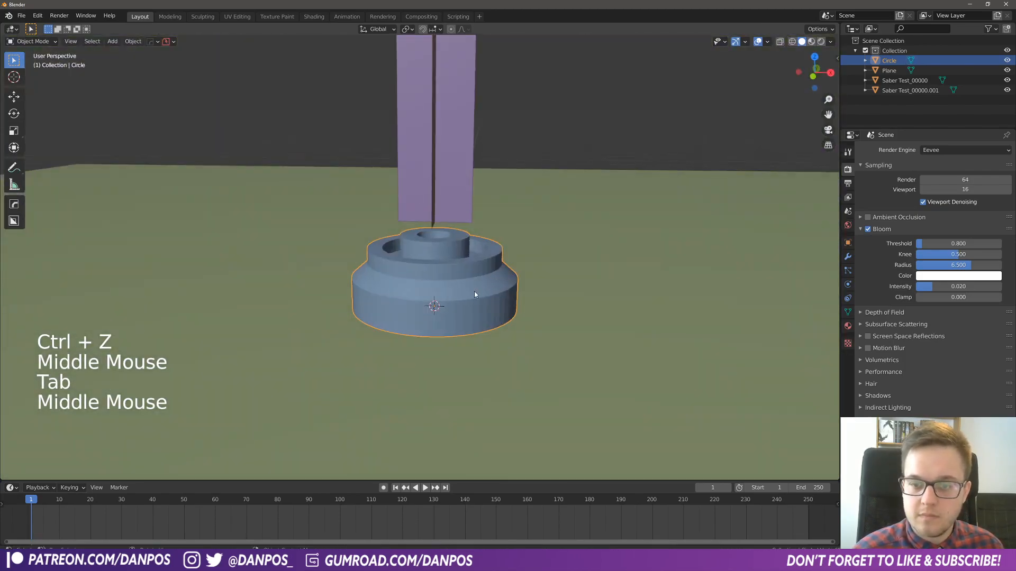
middle_click_drag(465, 297, 470, 291)
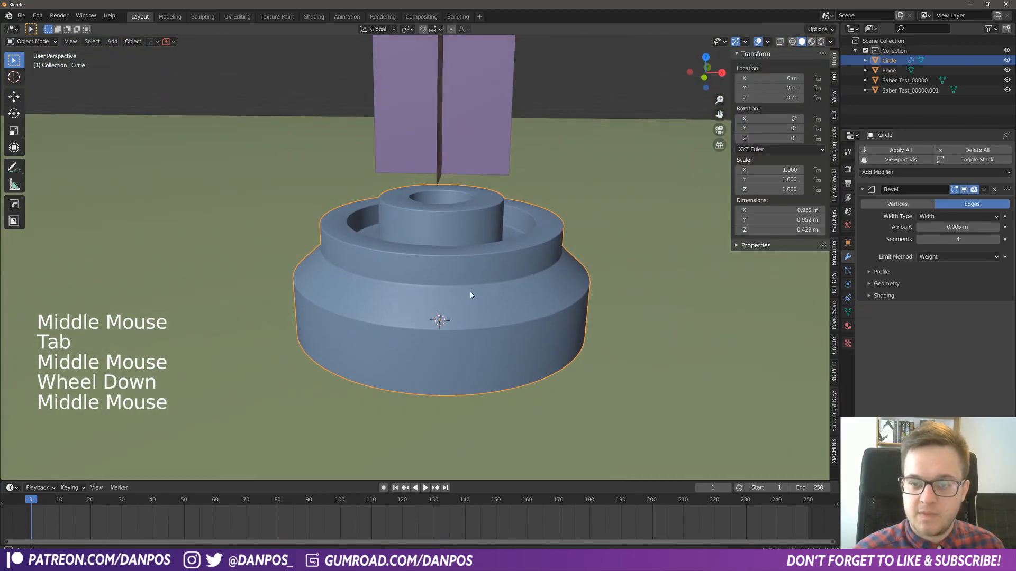
- Switch the 3D viewport to Material Preview shading
left_click(811, 41)
scroll(446, 211, "down", 2)
middle_click_drag(446, 215, 472, 293)
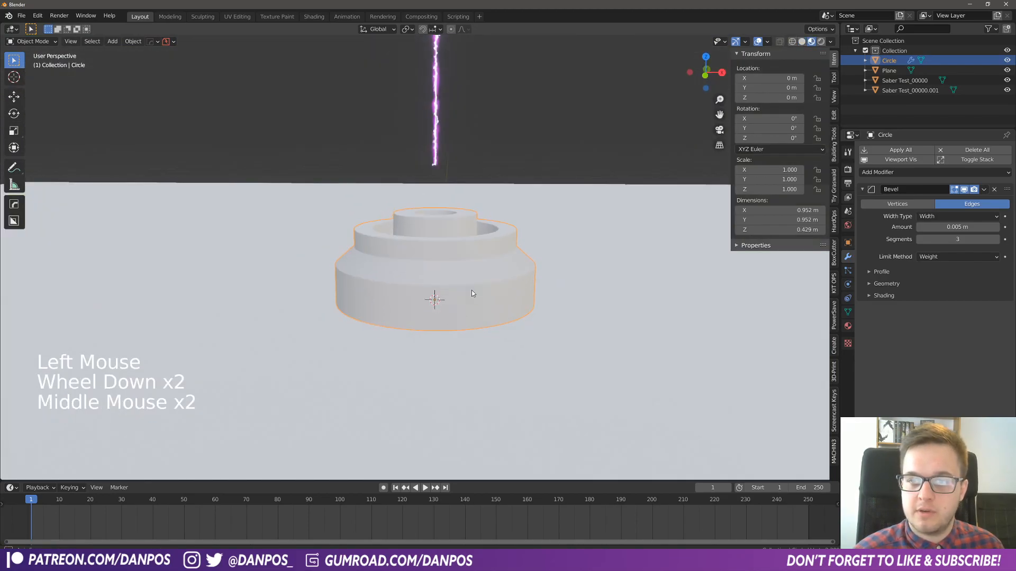
middle_click_drag(402, 155, 426, 159)
scroll(426, 158, "down", 3)
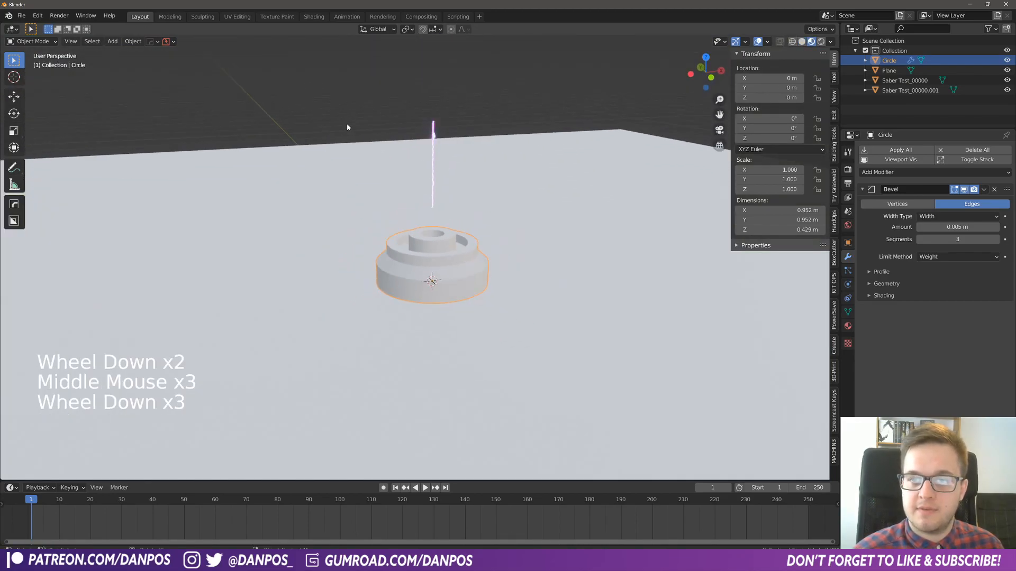
- Select both crossed Saber beam planes and move them about 0.28 m down along Z onto the base
middle_click_drag(347, 127, 404, 137)
left_click_drag(357, 108, 492, 166)
middle_click_drag(492, 166, 429, 213)
middle_click_drag(367, 242, 460, 234)
scroll(461, 198, "up", 3)
middle_click_drag(558, 117, 462, 245)
key("g")
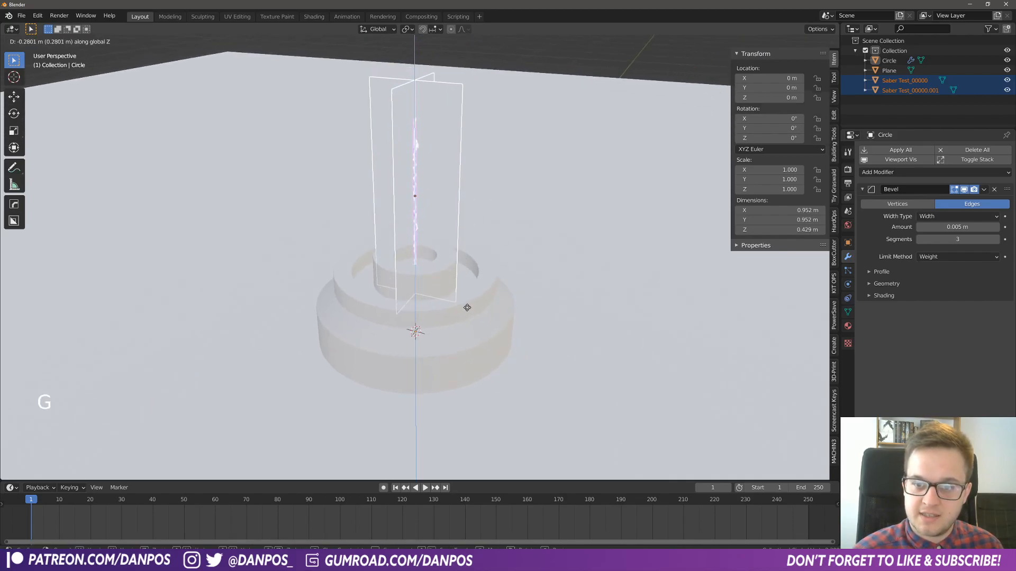
left_click(467, 308)
- Stretch both beam planes along Z by a factor of about 1.332 and raise them about 0.092 m
key("s")
key("z")
left_click(541, 274)
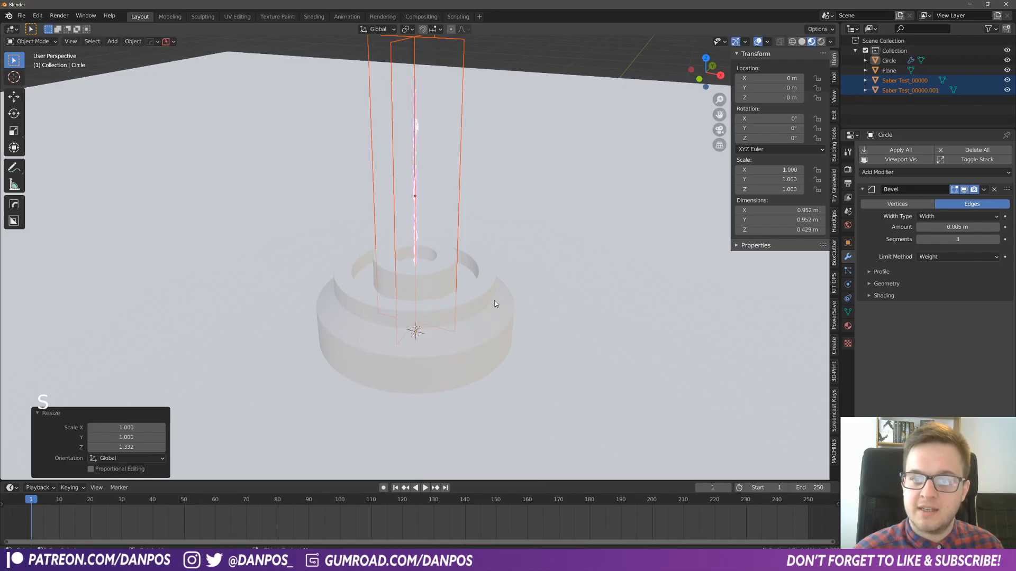
key("g")
key("z")
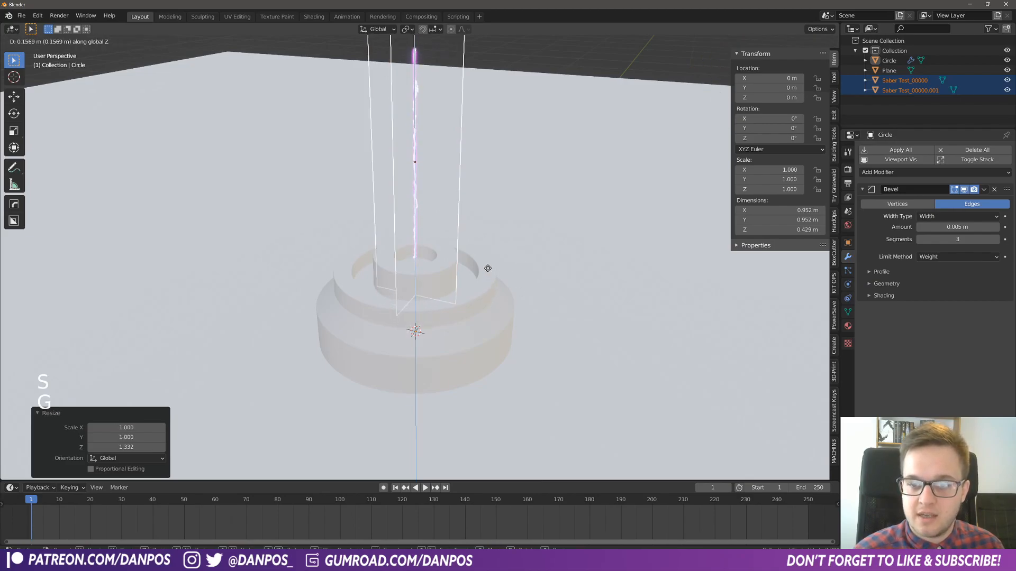
left_click(488, 282)
middle_click_drag(488, 282, 500, 322)
key("s")
right_click(517, 318)
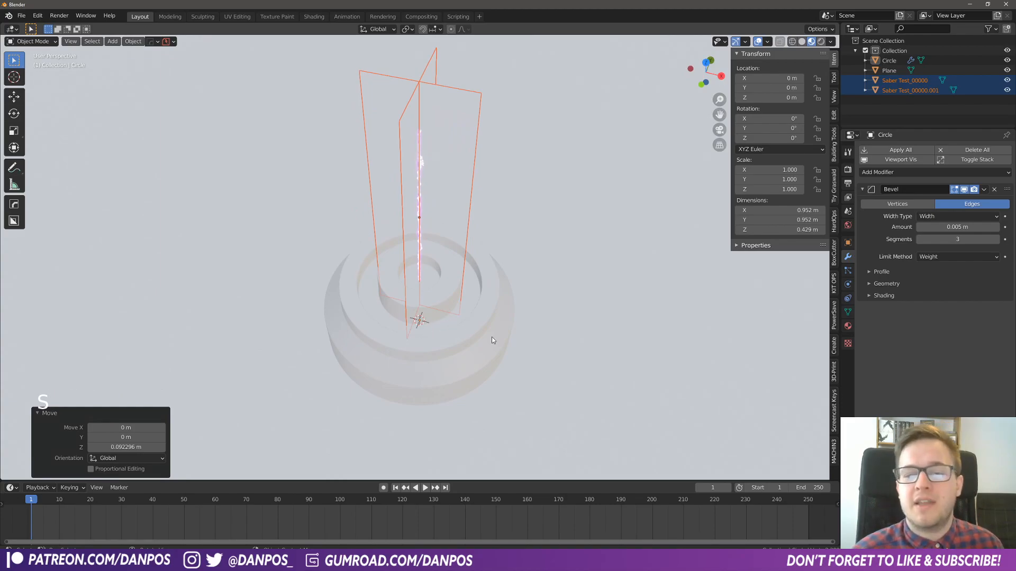
- Scale the base down horizontally to about 0.711, keeping its height along Z
left_click(458, 328)
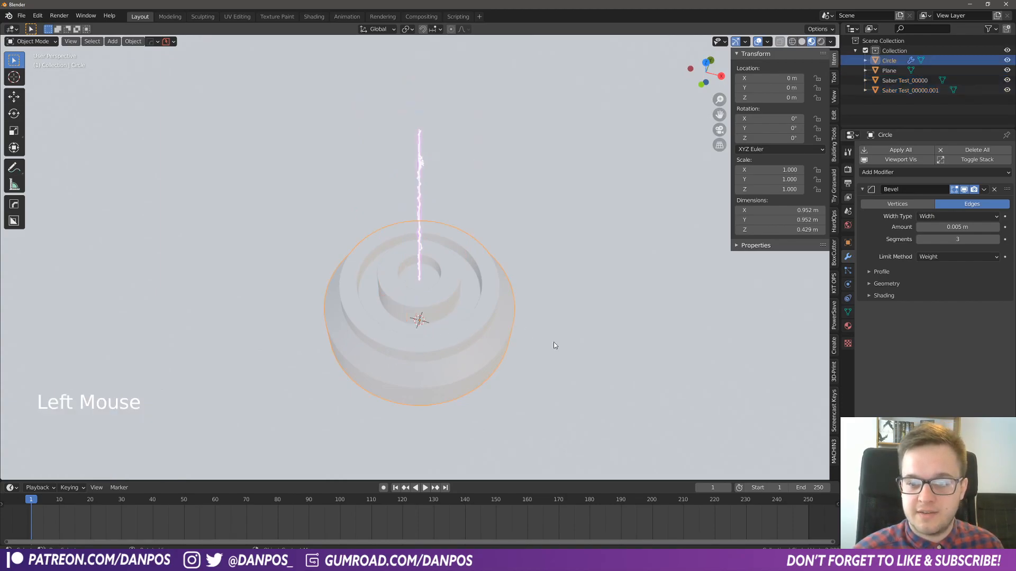
middle_click_drag(555, 345, 571, 371)
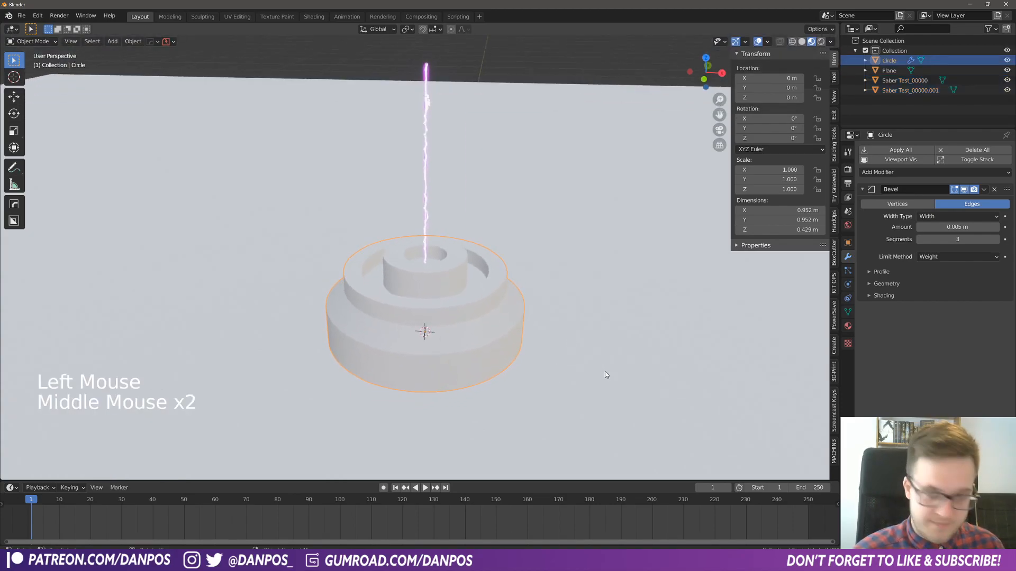
key("s")
key("shift+z")
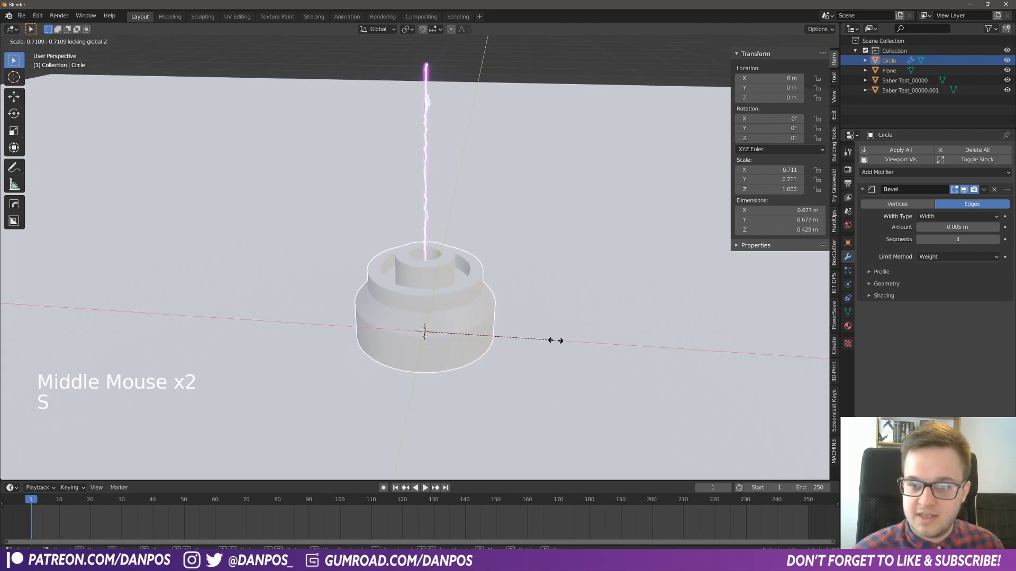
left_click(555, 340)
key("Tab")
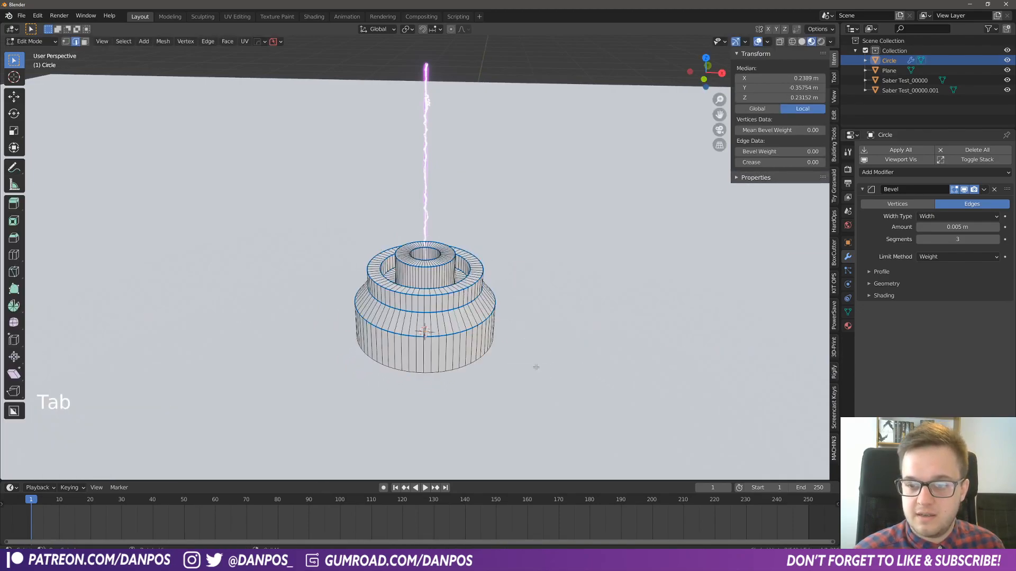
key("a")
key("alt+s")
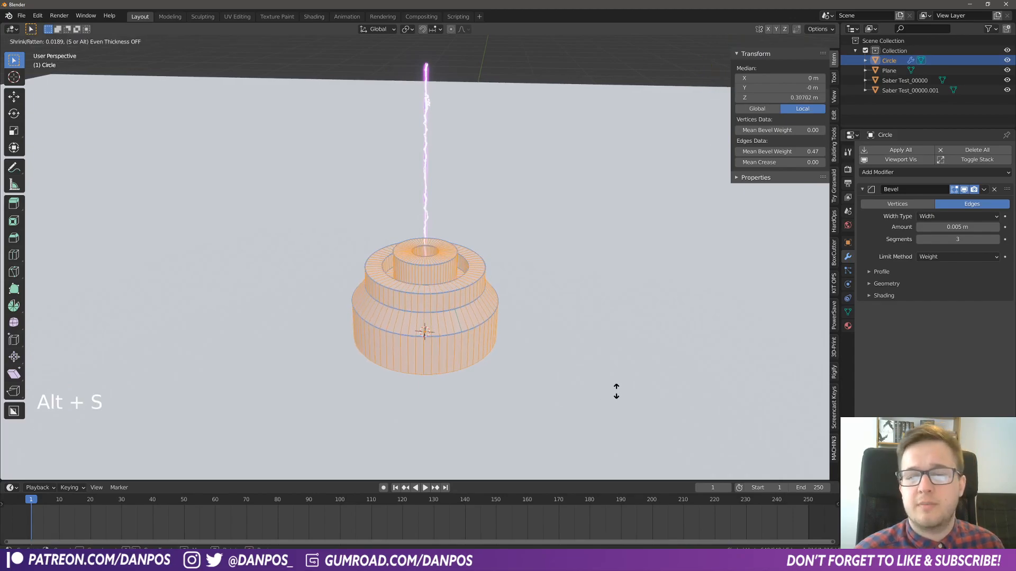
left_click(582, 391)
key("Tab")
key("Tab")
- Shrink the base's entire mesh along its normals by about 0.0325 using Shrink/Fatten in Edit Mode
left_click(502, 334)
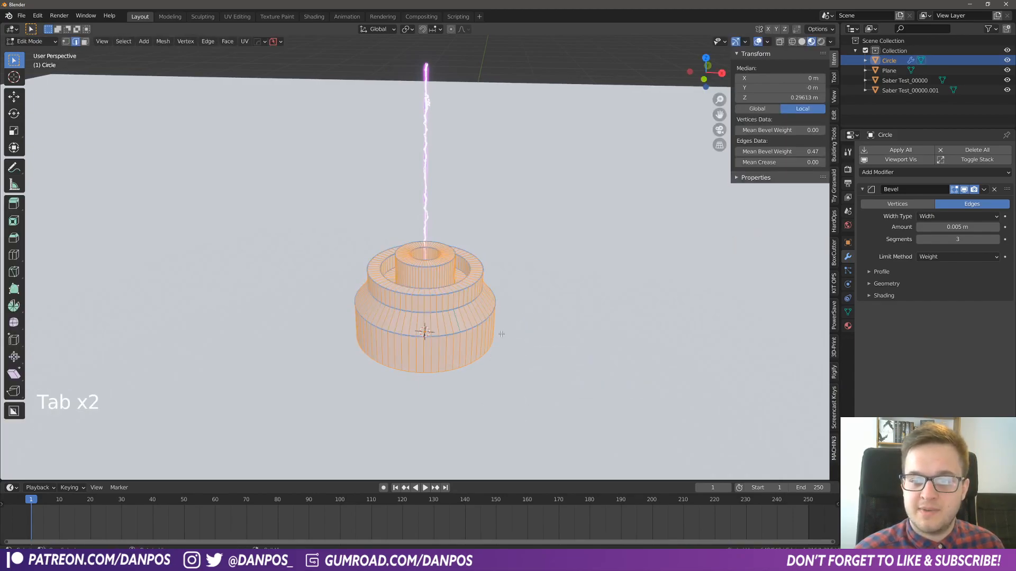
key("a")
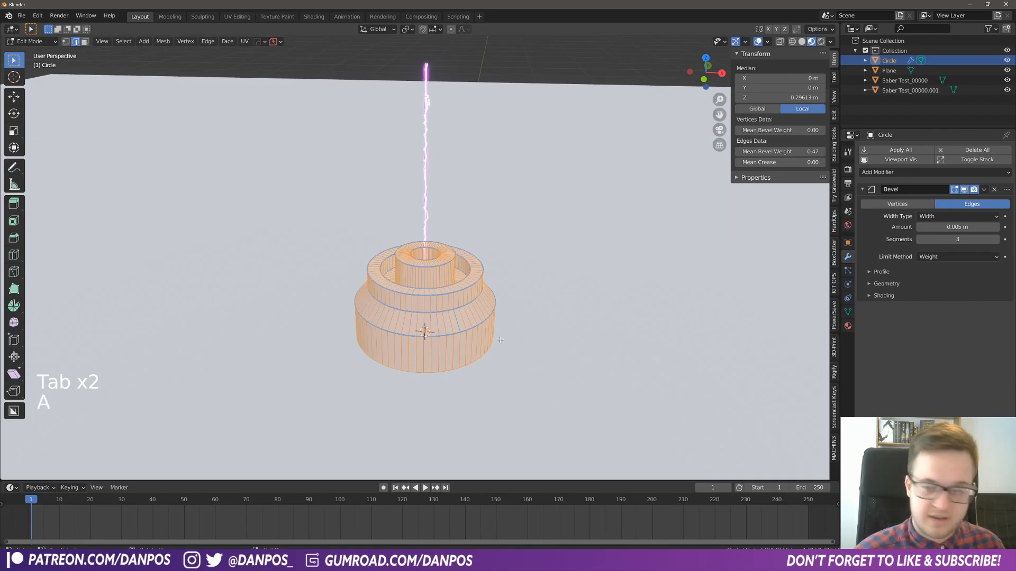
key("alt+s")
key("shift")
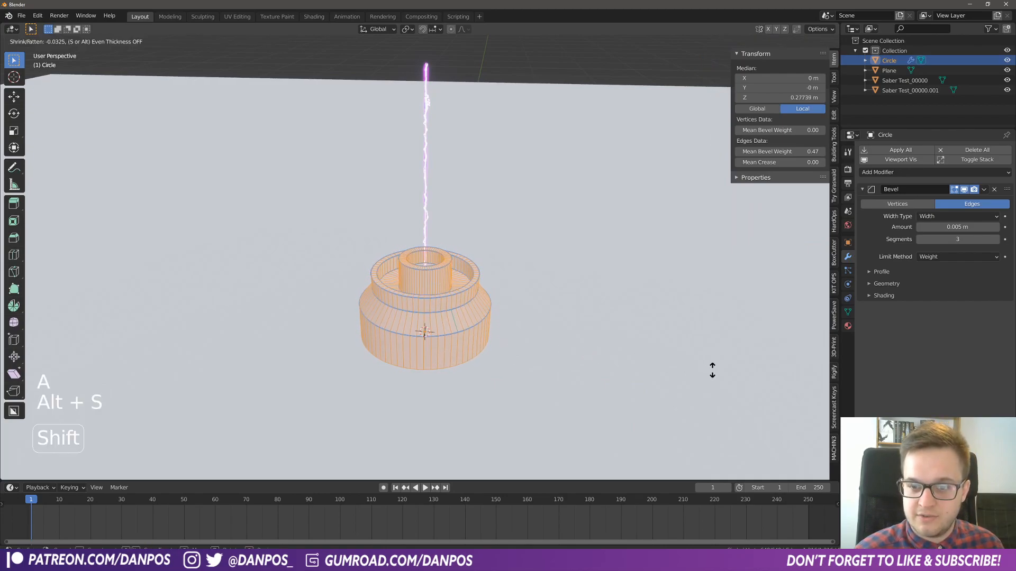
left_click(712, 370)
- Lower the top face ring of the base's inner cylinder about 0.037 m along Z and return to Object Mode
key("Tab")
left_click(443, 261, "alt")
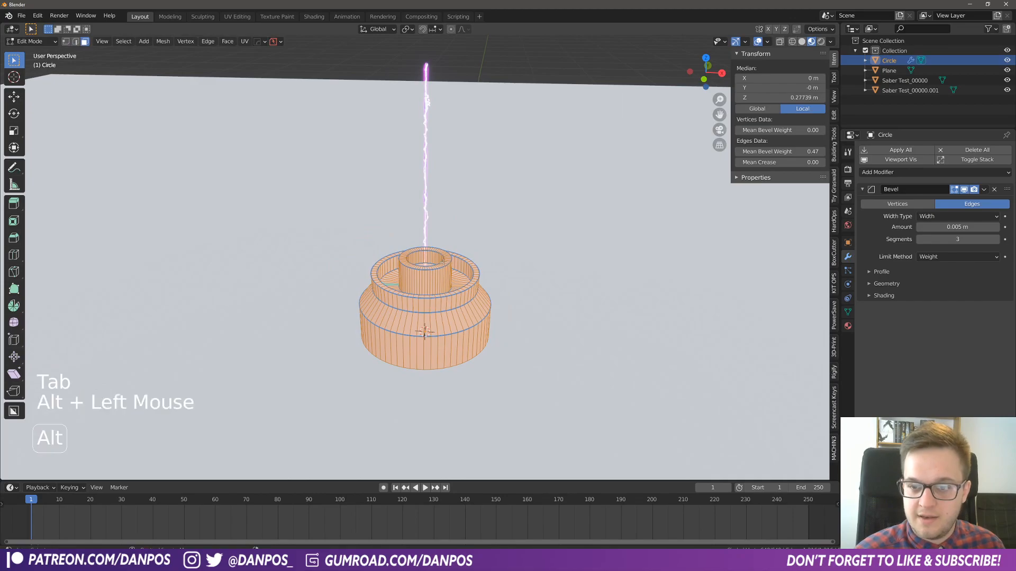
key("g")
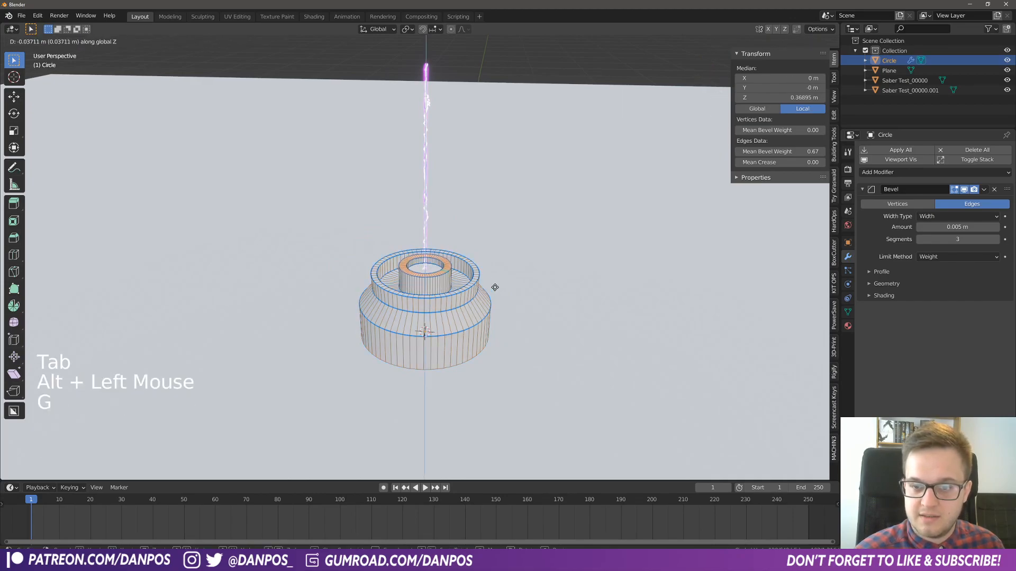
left_click(495, 287)
key("Tab")
- Switch the 3D viewport to Solid shading
key("z")
mouse_move(500, 306)
middle_mouse_down()
mouse_move(477, 274)
mouse_move(497, 286)
mouse_move(448, 301)
middle_mouse_up()
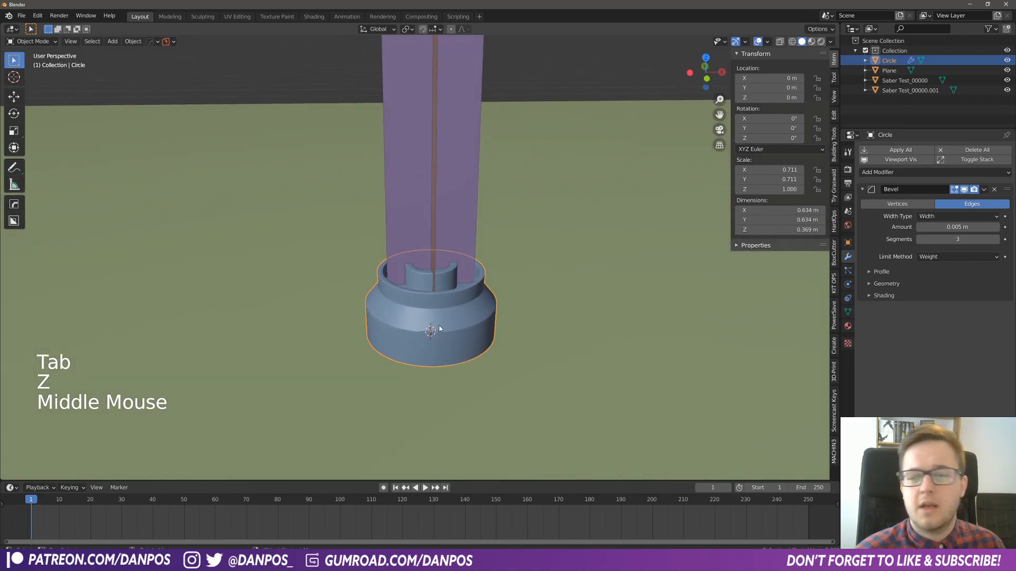
scroll(442, 330, "down", 2)
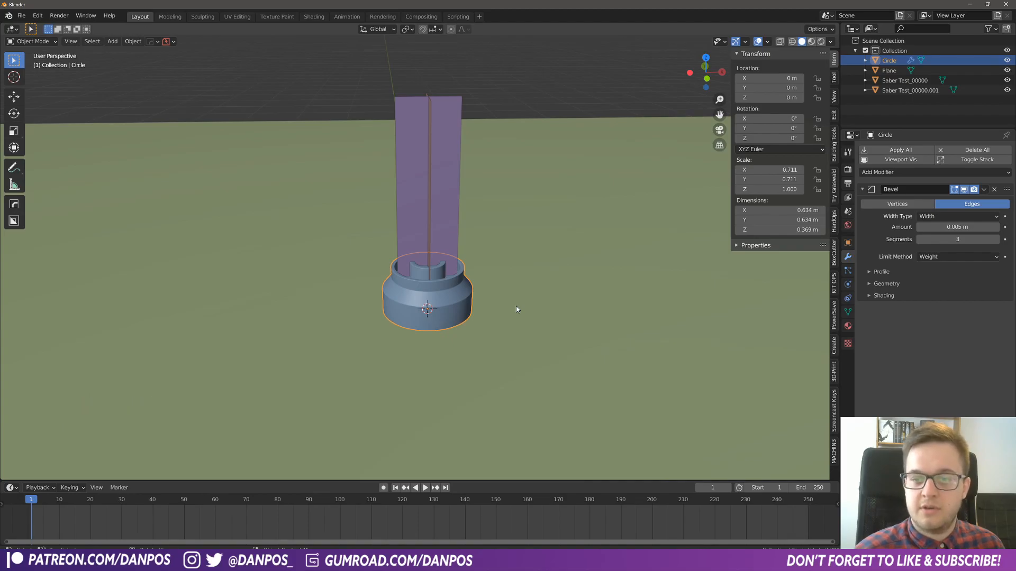
scroll(516, 307, "up", 4)
middle_click_drag(497, 309, 445, 341)
- Add two centred loop cuts around the top face of the base's outer rim in Edit Mode
key("Tab")
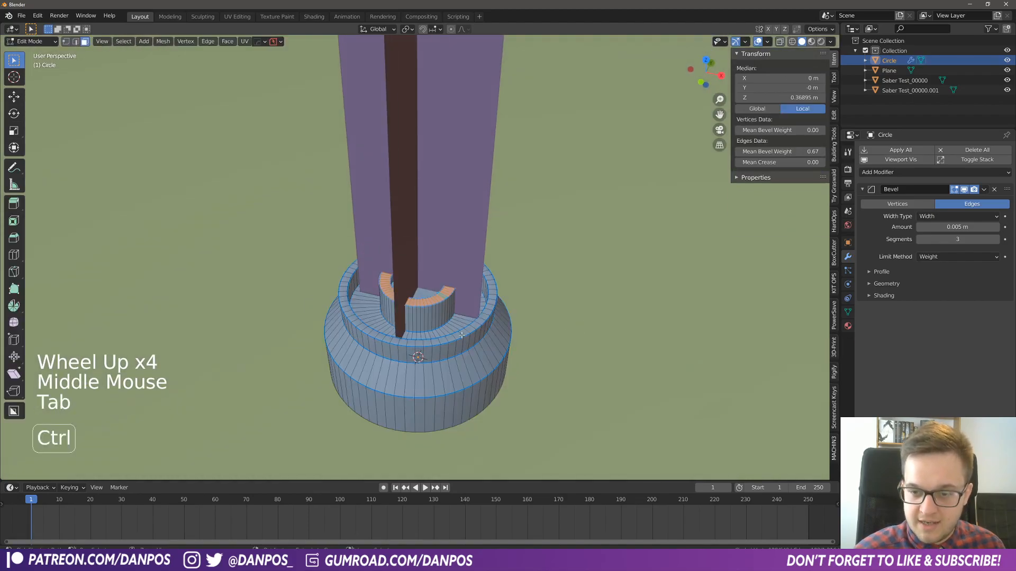
key("ctrl+r")
left_click(461, 335)
right_click(462, 335)
- Extrude the face ring between the rim's two cuts about 0.004 m downward to form a thin groove
key("Tab")
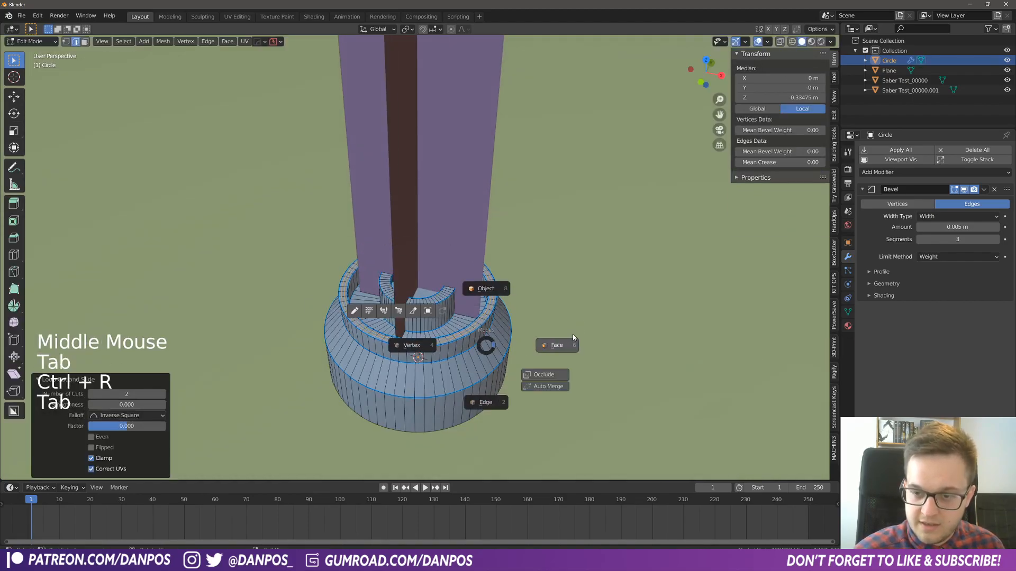
left_click(573, 336)
scroll(491, 365, "up", 2)
left_click(490, 372, "alt")
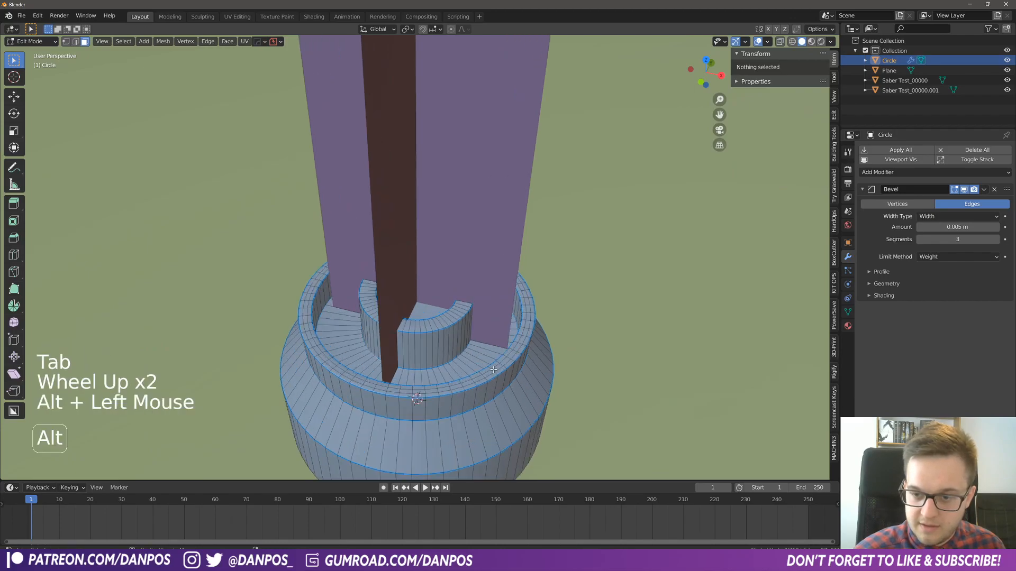
key("e")
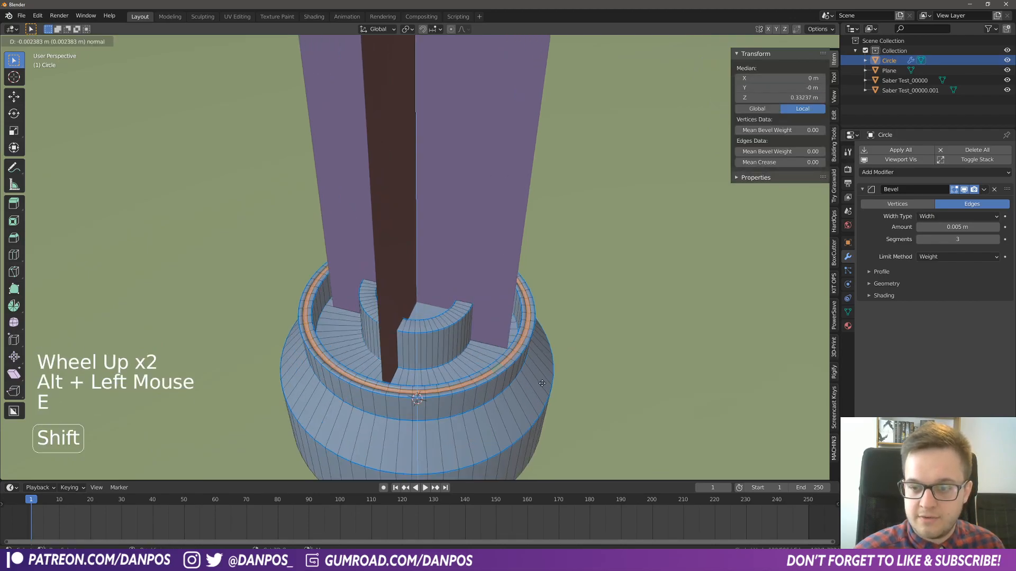
left_click(529, 385)
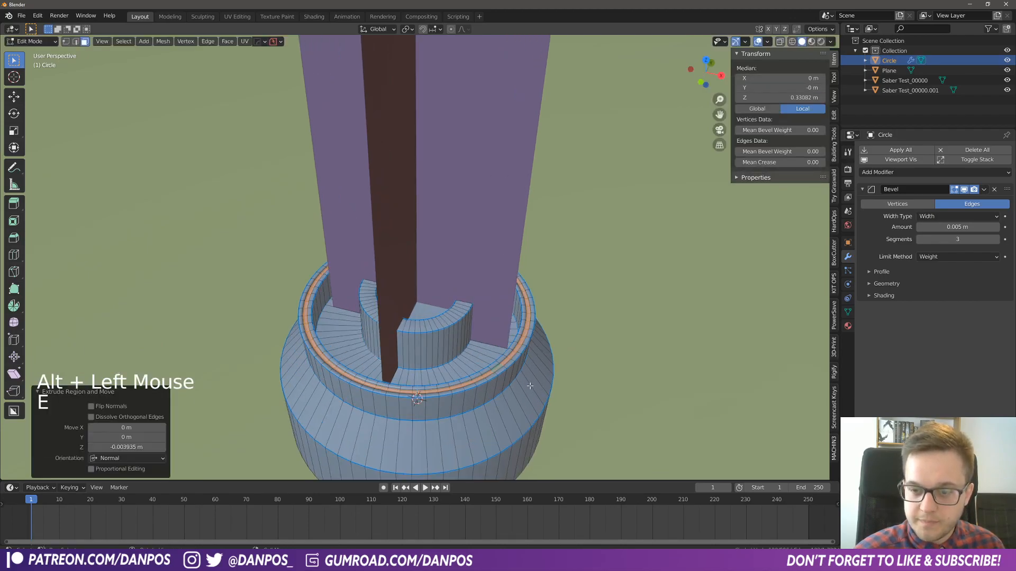
left_click(490, 372)
key("Tab")
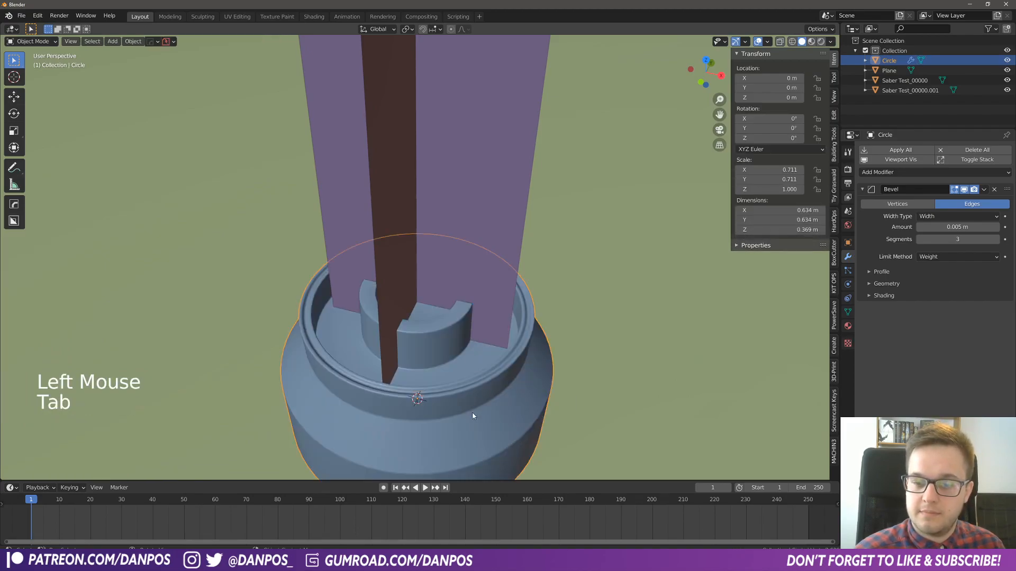
- Make a linked duplicate of the base and raise it about 1.108 m along Z
middle_click_drag(456, 422, 450, 344)
scroll(475, 376, "down", 2)
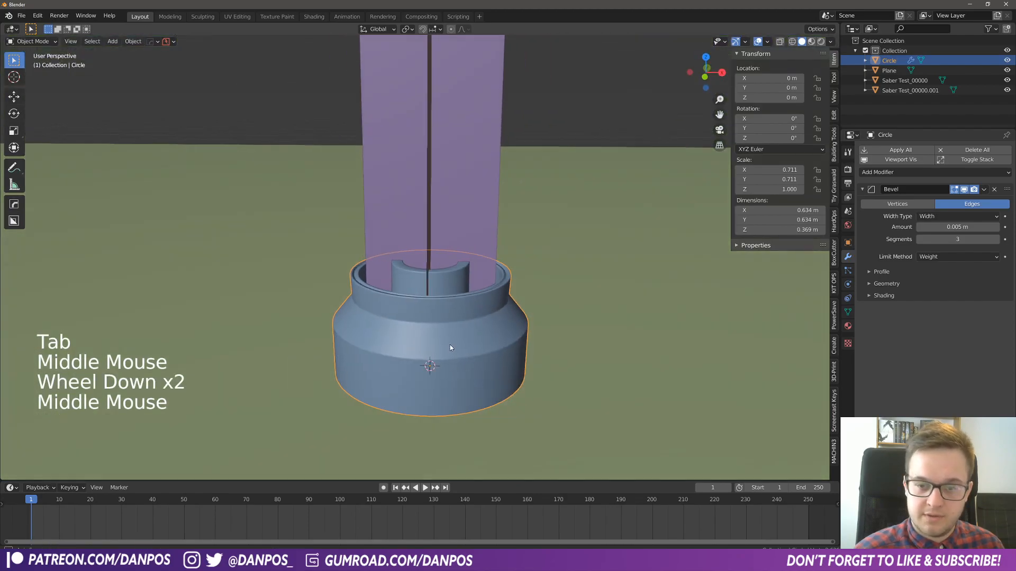
scroll(450, 344, "down", 2)
scroll(442, 319, "down", 1)
key("alt+d")
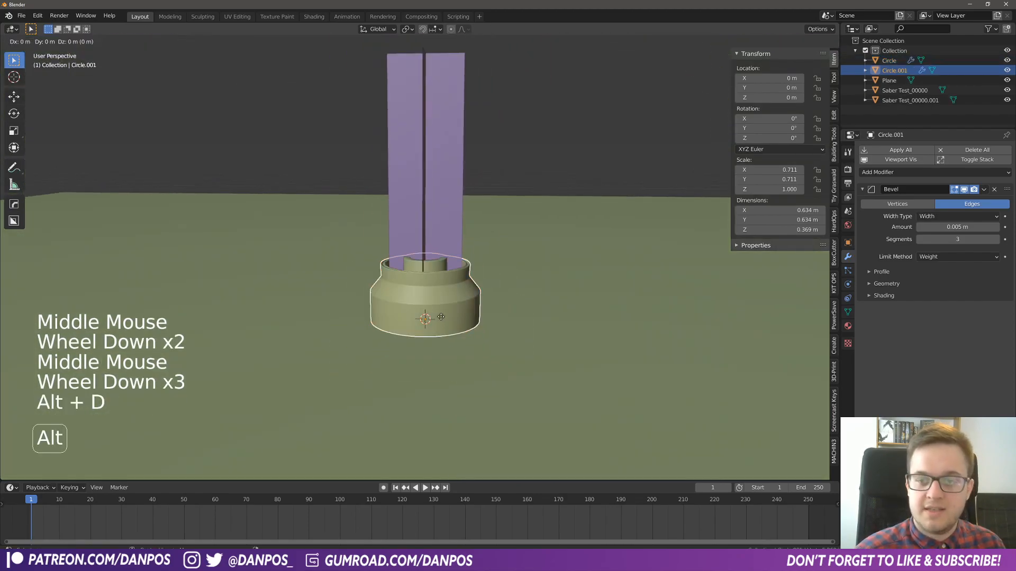
key("z")
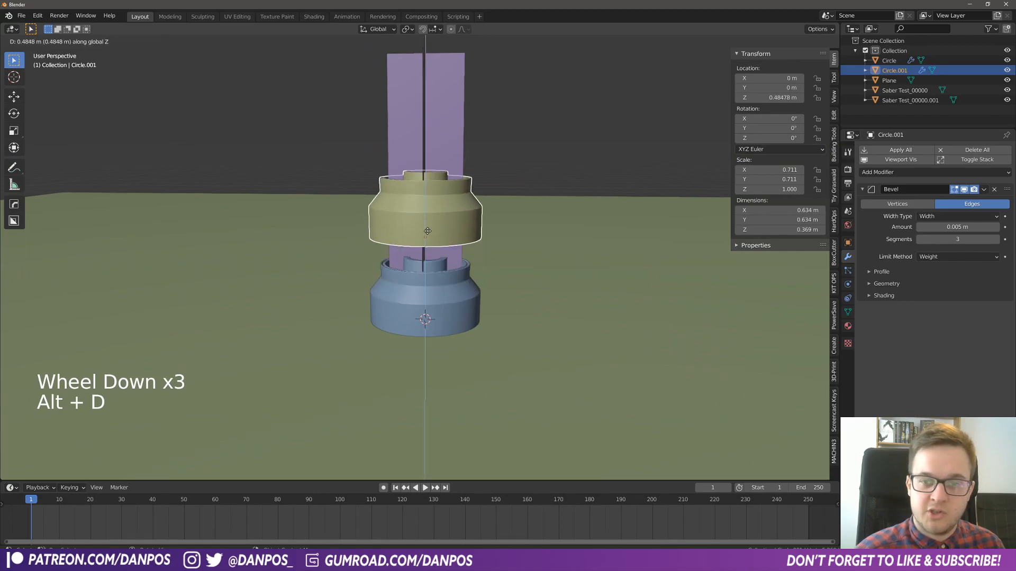
left_click(415, 127)
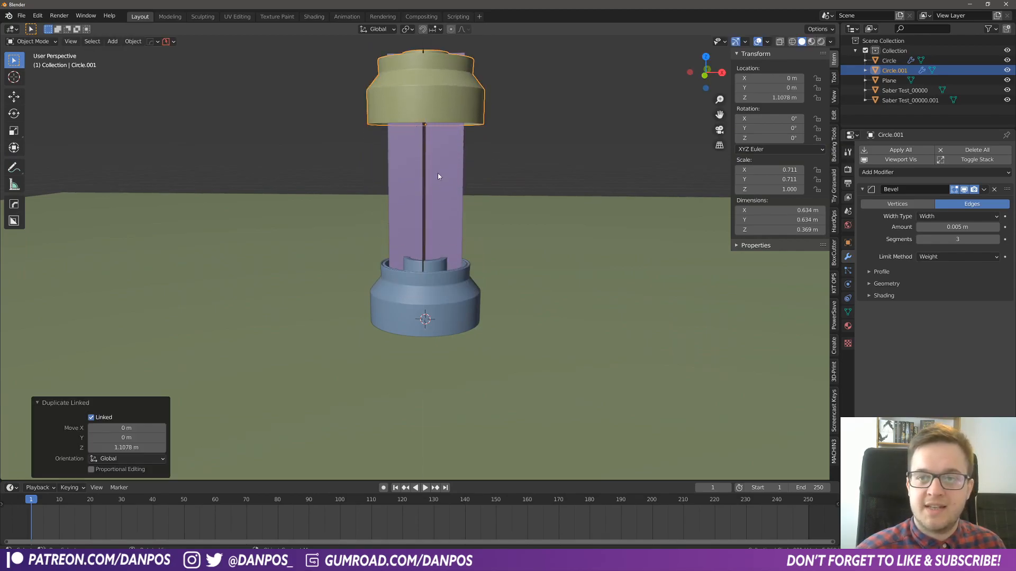
- Rotate the duplicated base 180° about X and raise it about 0.497 m to cap the beam
scroll(453, 193, "down", 2)
middle_click_drag(453, 192, 436, 208, "shift")
type("r")
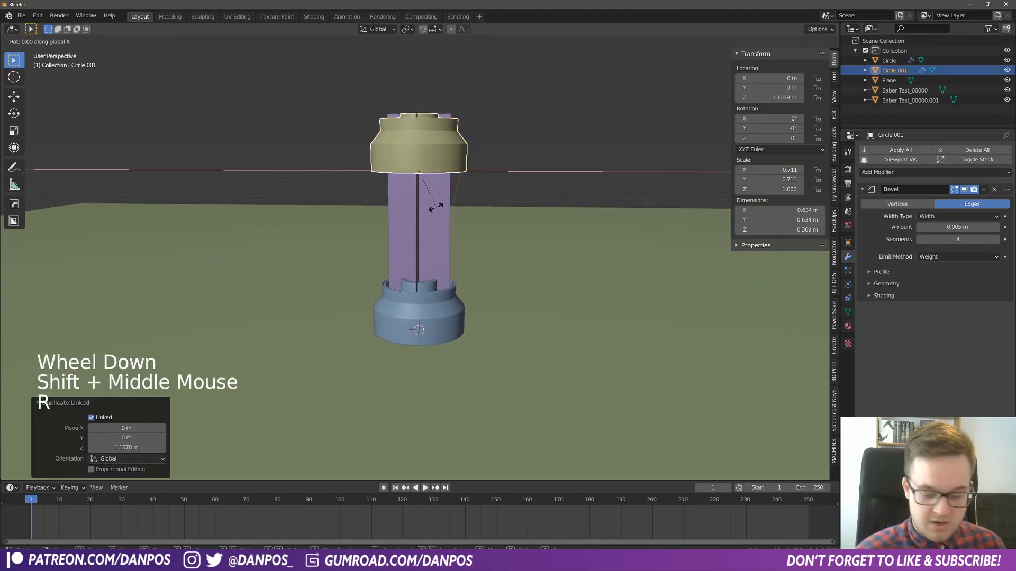
type("x180")
key("Return")
key("g")
key("z")
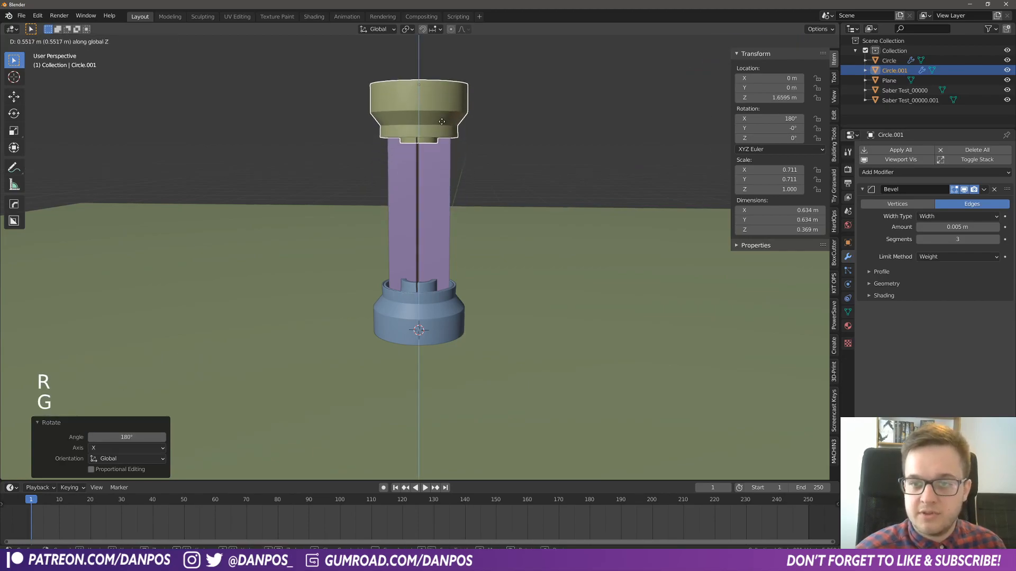
left_click(440, 130)
- Switch to Material Preview shading and lower the cap about 0.005 m along Z to meet the beam's end
key("z")
left_click(445, 232)
key("g")
key("z")
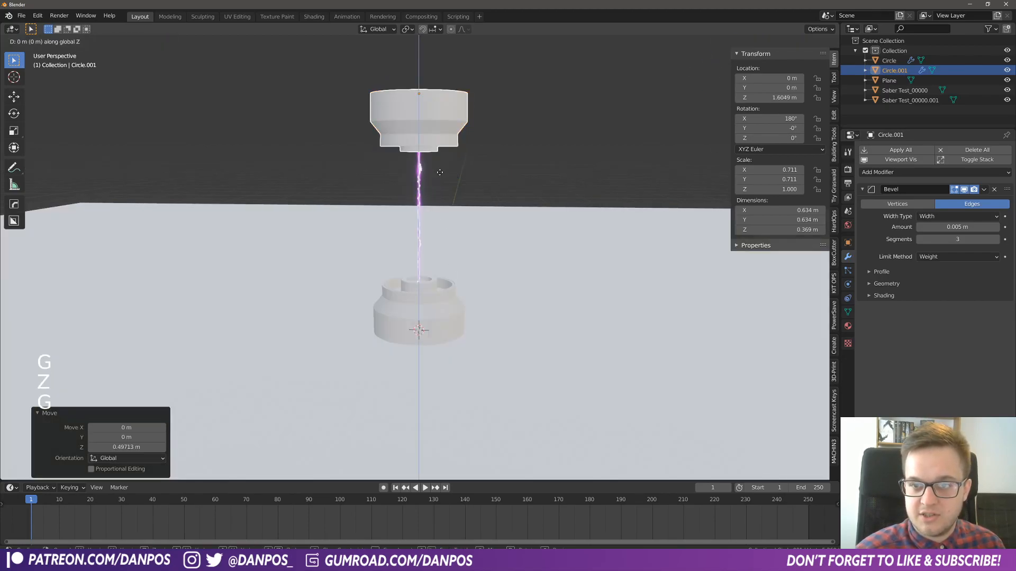
left_click(439, 173)
- Make an unlinked duplicate of the lower base and place it about 1.107 m away along X
mouse_move(433, 264)
middle_mouse_down()
mouse_move(445, 253)
mouse_move(439, 261)
middle_mouse_up()
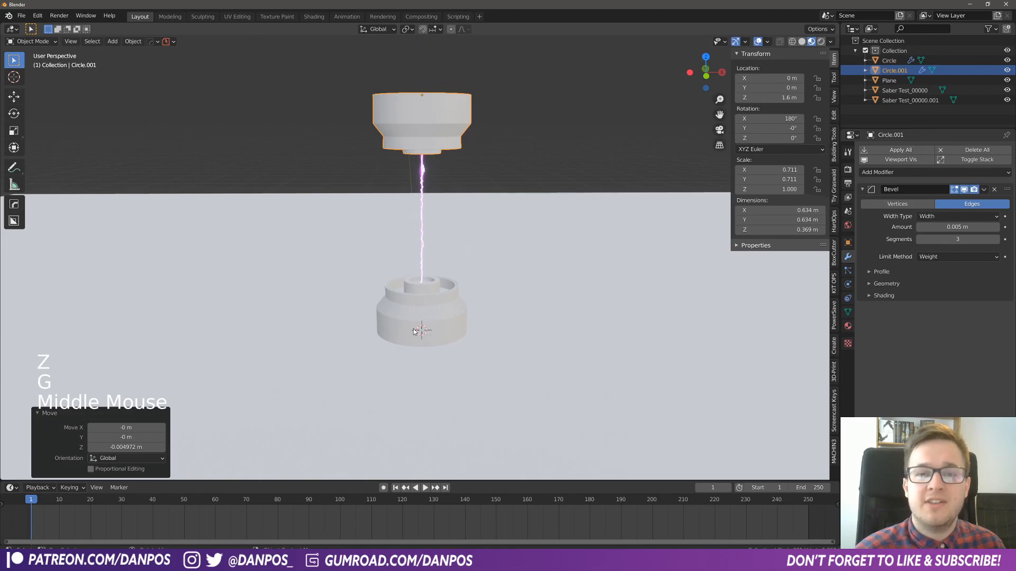
left_click(440, 312)
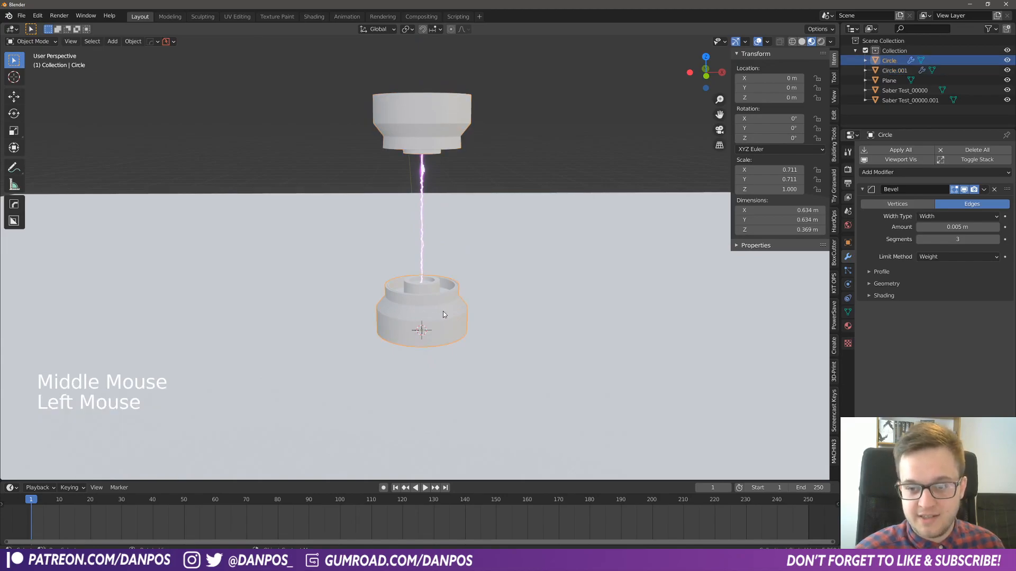
key("Tab")
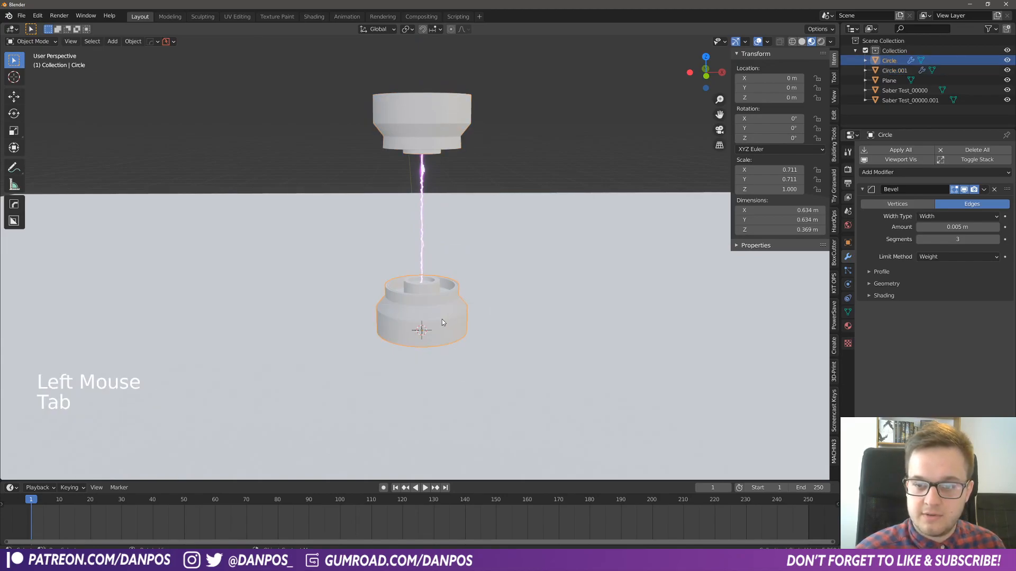
key("shift+d")
left_click(599, 321)
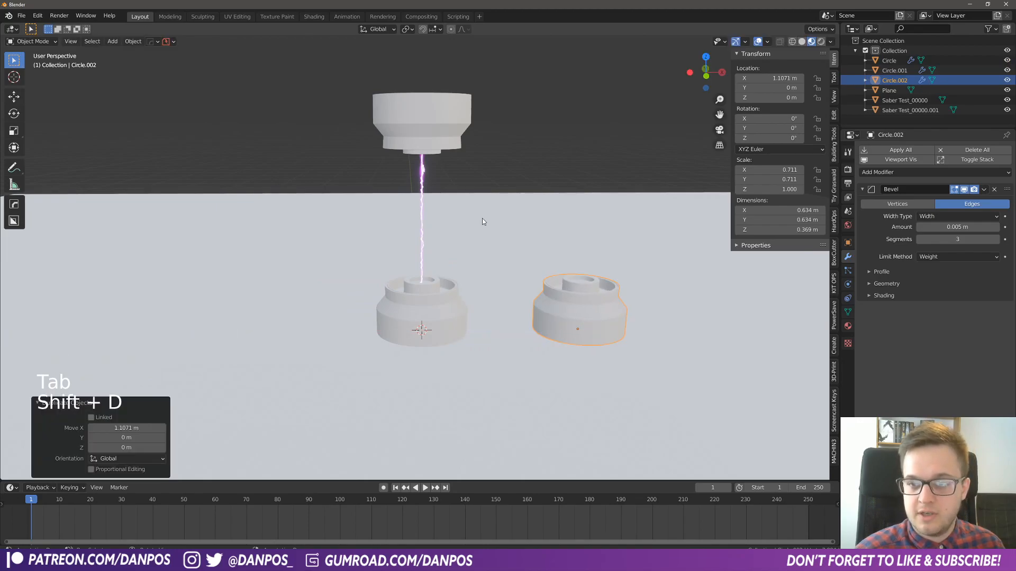
- Try pulling one vertex of the lower base outward to test the linked mesh, and undo the move
left_click_drag(352, 62, 575, 176)
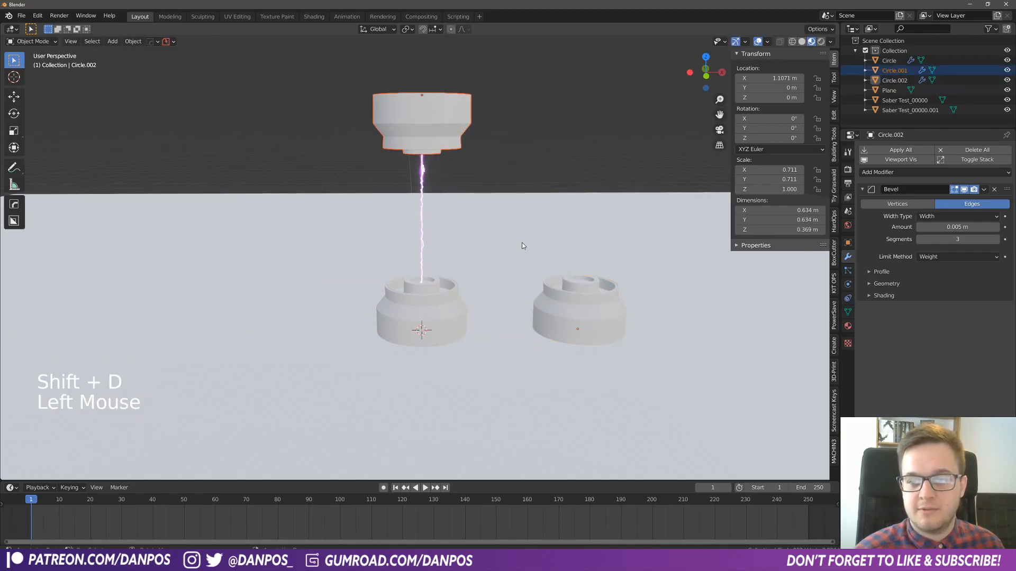
left_click(455, 310)
key("Tab")
left_click(411, 311)
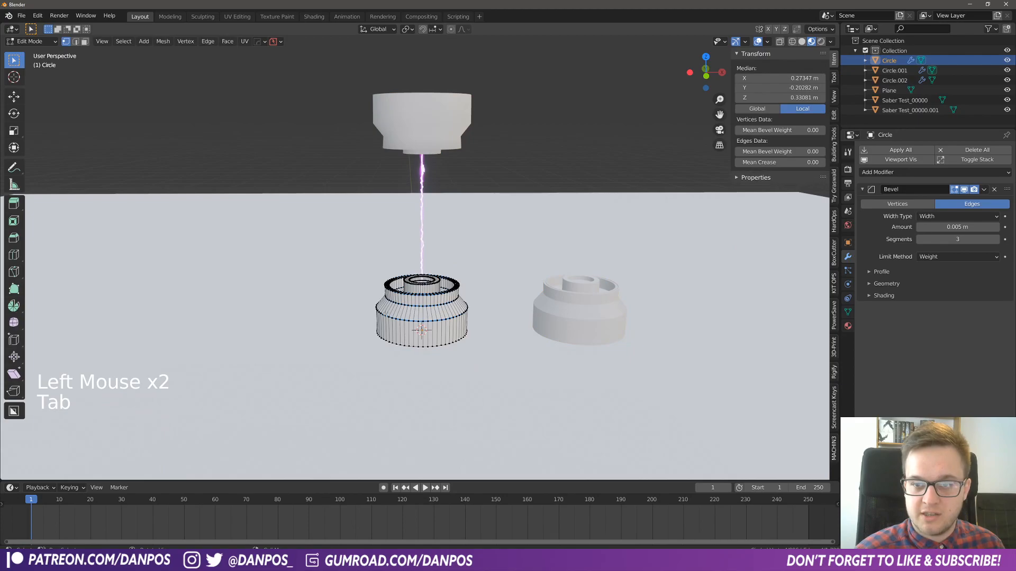
key("g")
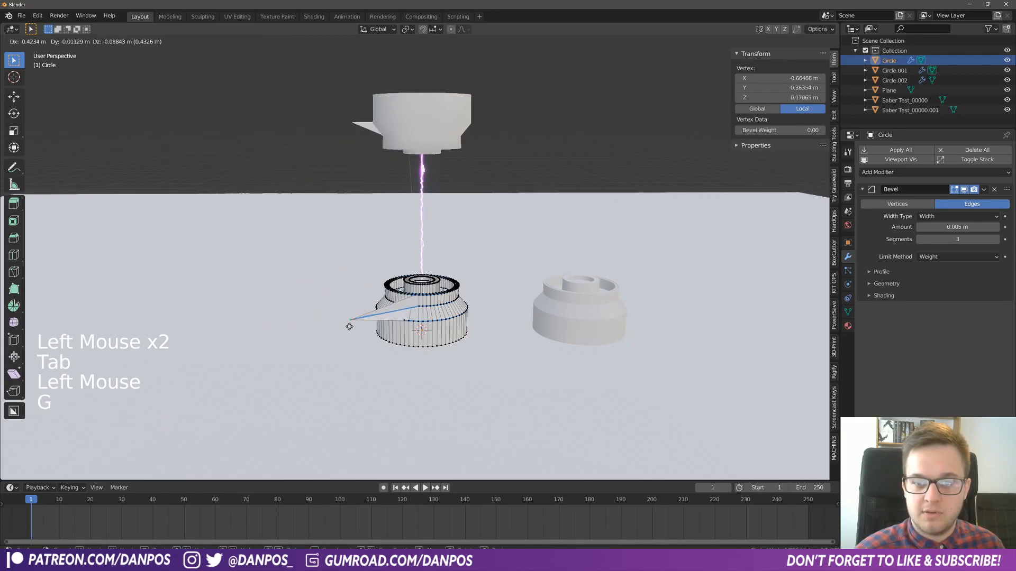
left_click(288, 306)
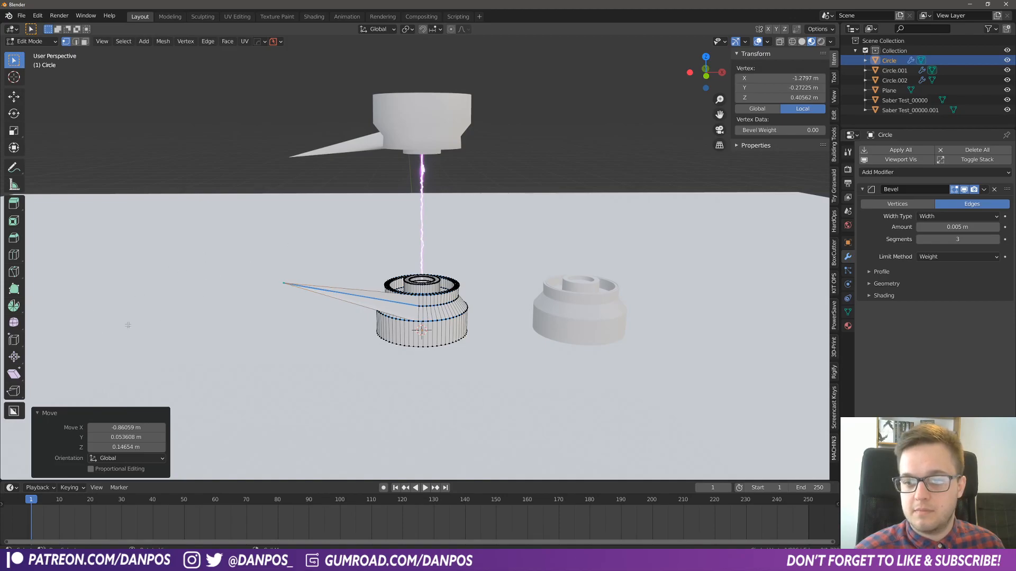
key("ctrl+z")
key("Tab")
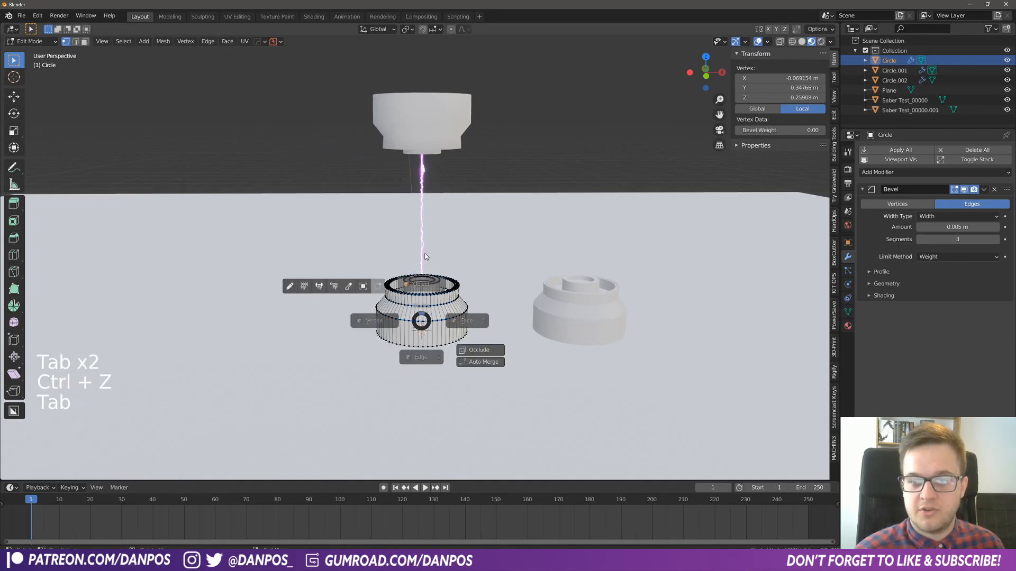
- Delete the unlinked duplicate of the base standing beside the prop
left_click(589, 319)
middle_click_drag(588, 319, 607, 349)
left_click(607, 352)
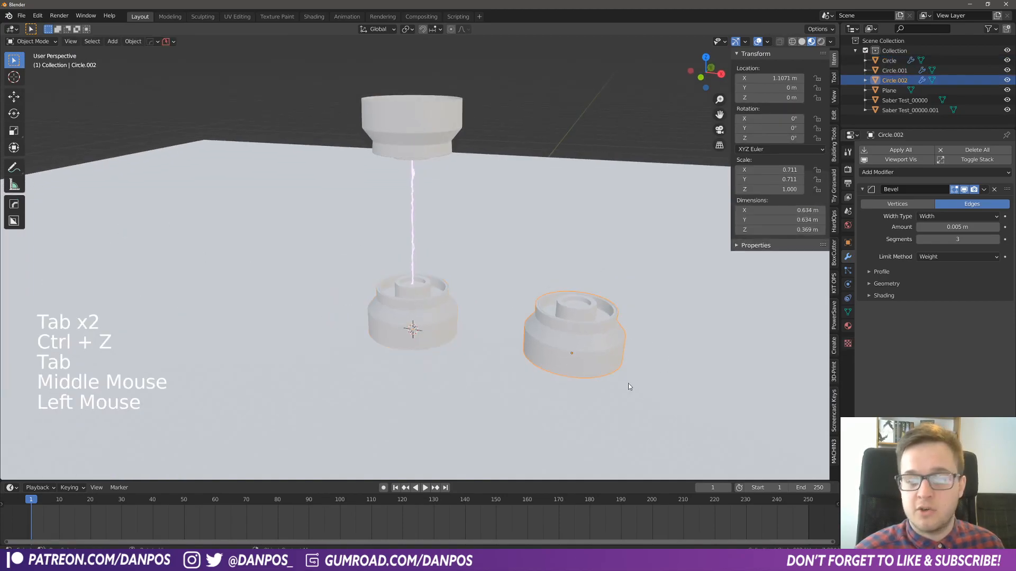
middle_click_drag(528, 341, 532, 333)
key("x")
left_click(561, 316)
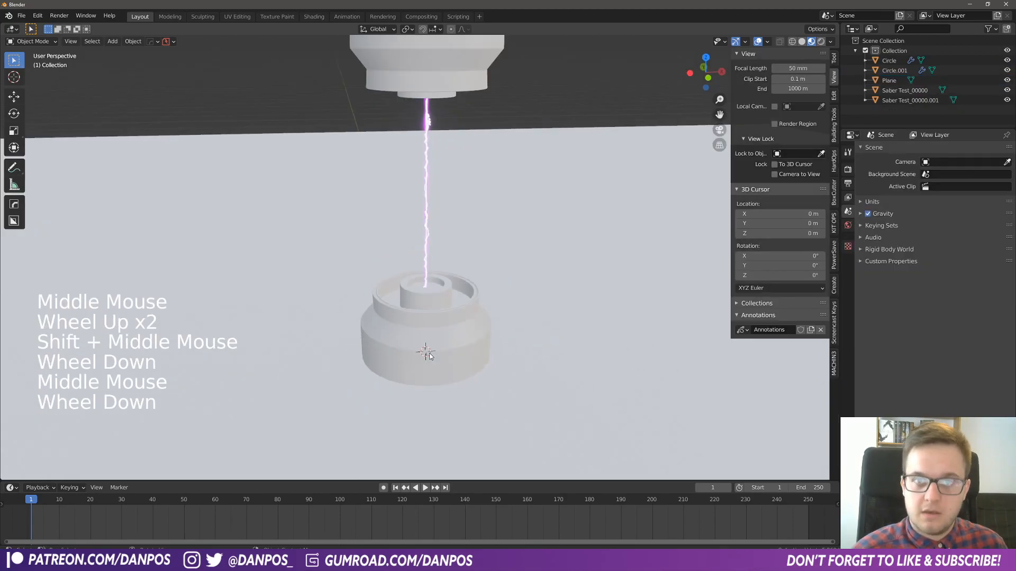
middle_click_drag(430, 355, 421, 331, "shift")
scroll(428, 362, "down", 2)
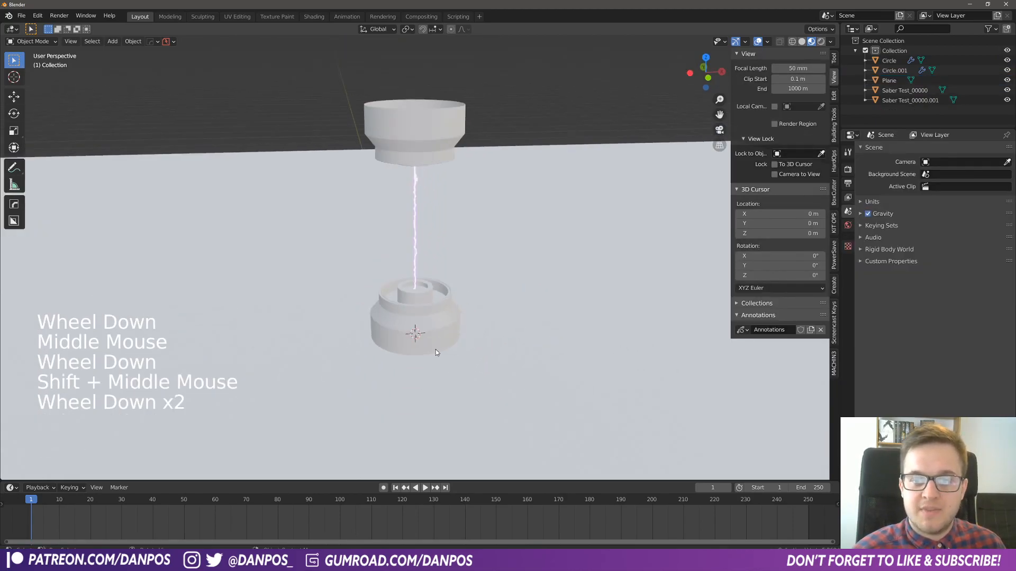
left_click(390, 146)
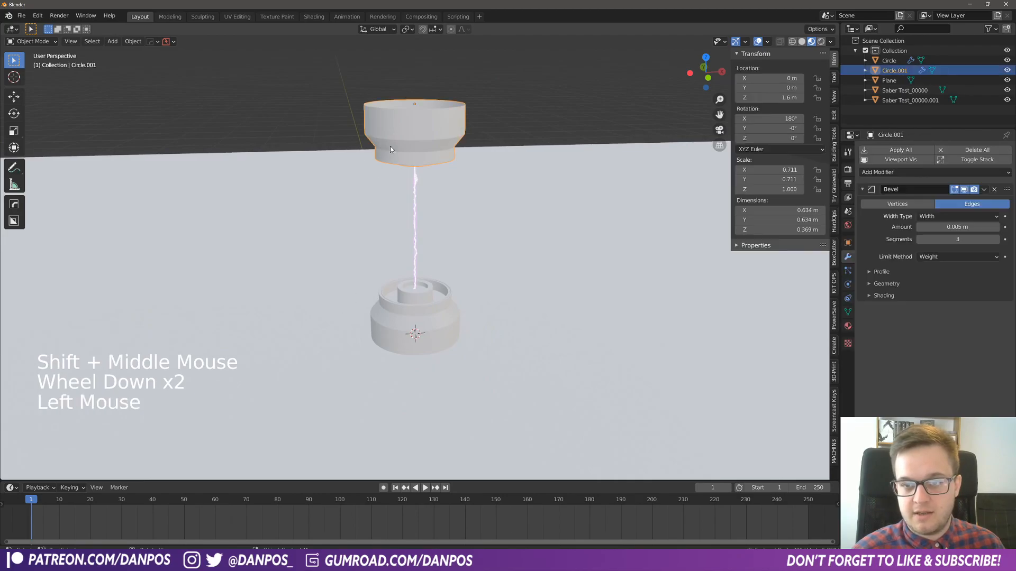
left_click(425, 328)
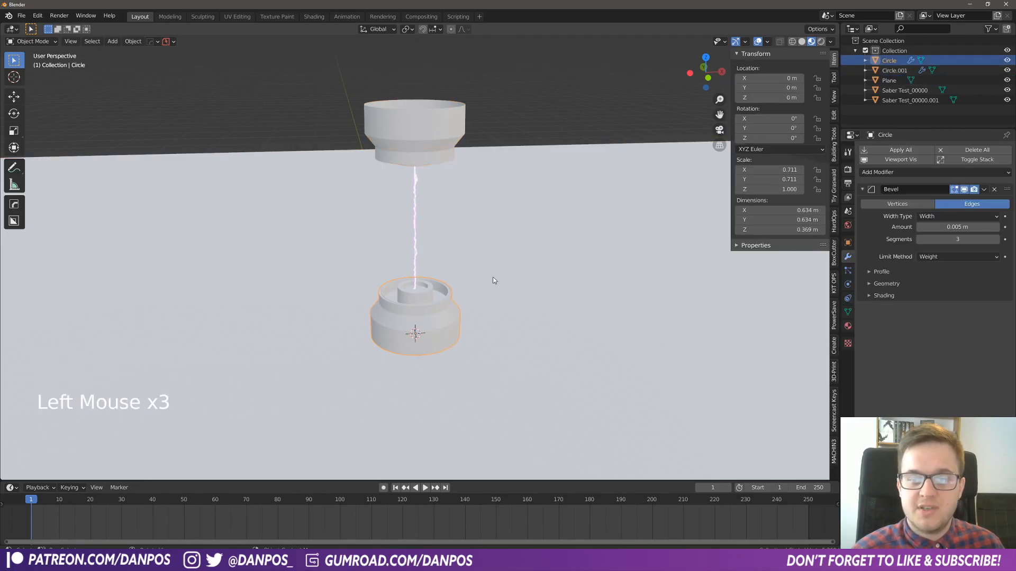
- Select the ground plane, split the 3D viewport and turn the new area into a Shader Editor with its sidebar hidden
left_click(535, 367)
scroll(598, 282, "down", 2)
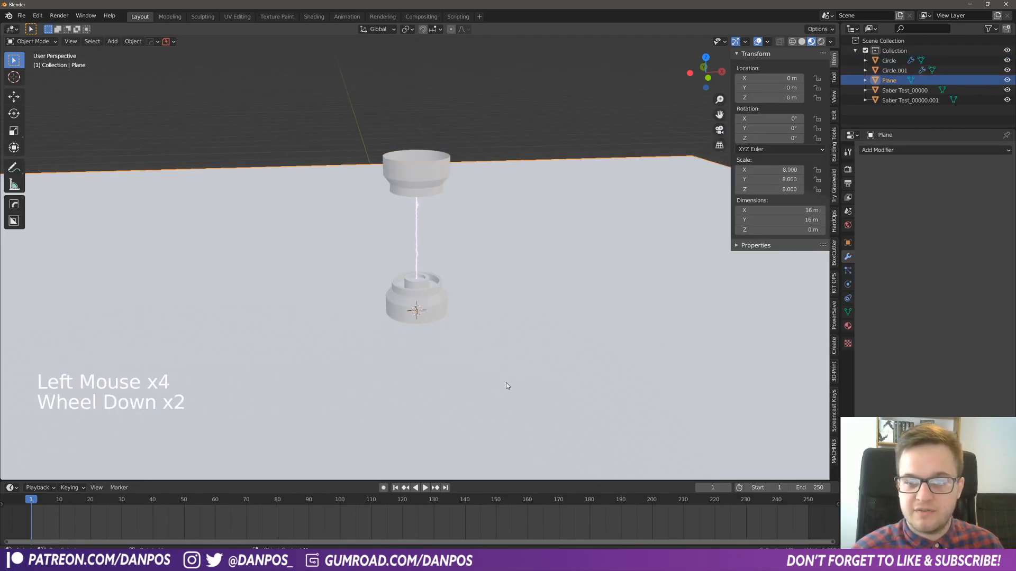
middle_click_drag(499, 389, 439, 348, "shift")
left_click_drag(2, 25, 313, 41)
key("n")
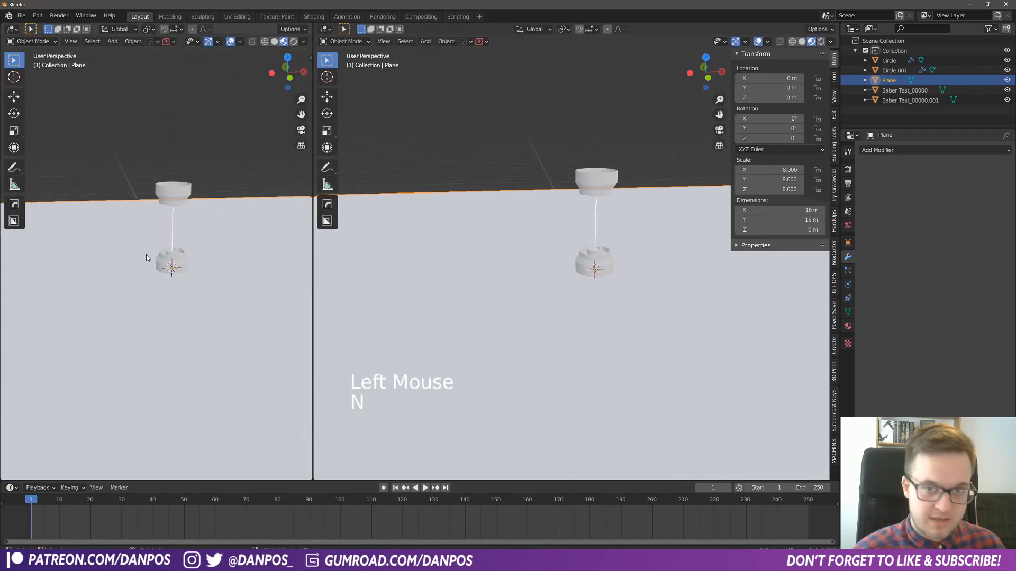
left_click(10, 28)
left_click(29, 102)
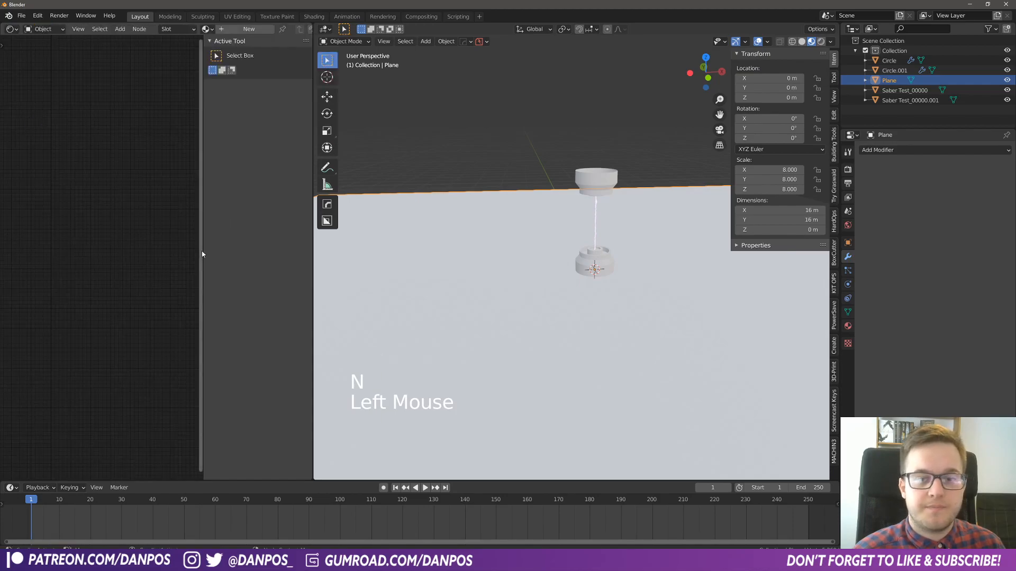
key("n")
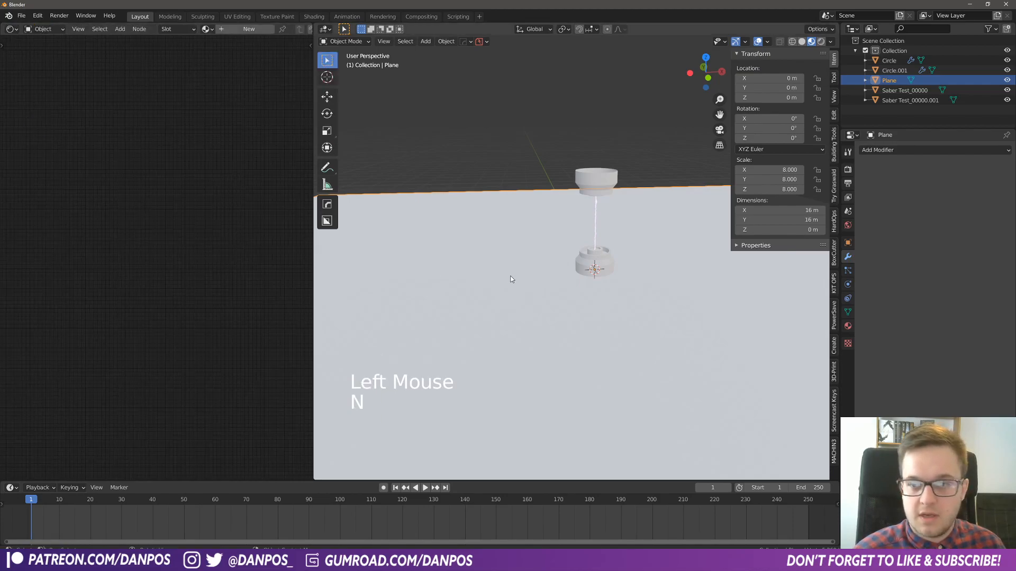
- Create a new material on the ground plane and name it metal
left_click(499, 273)
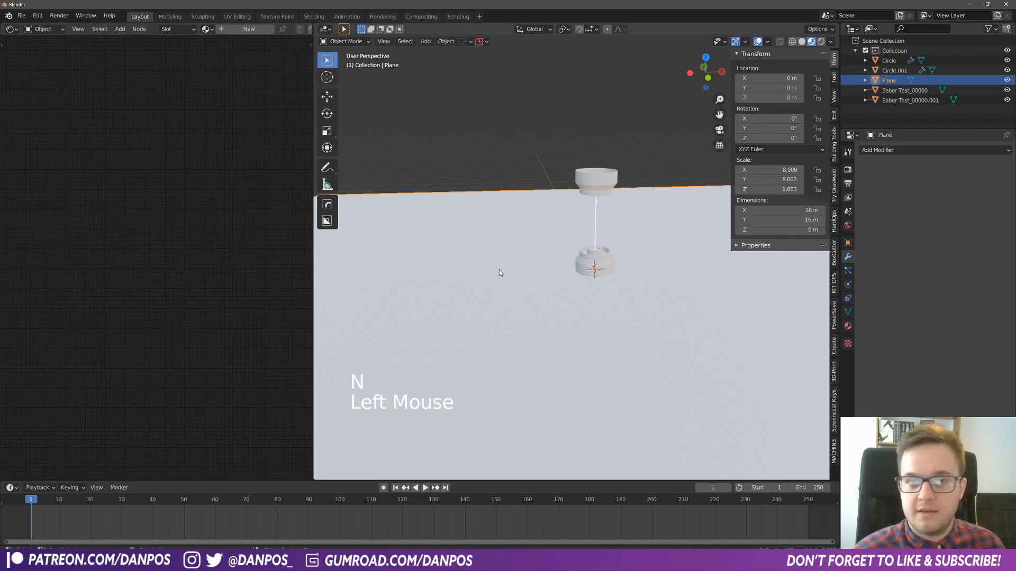
left_click(234, 32)
middle_click_drag(172, 143, 224, 62)
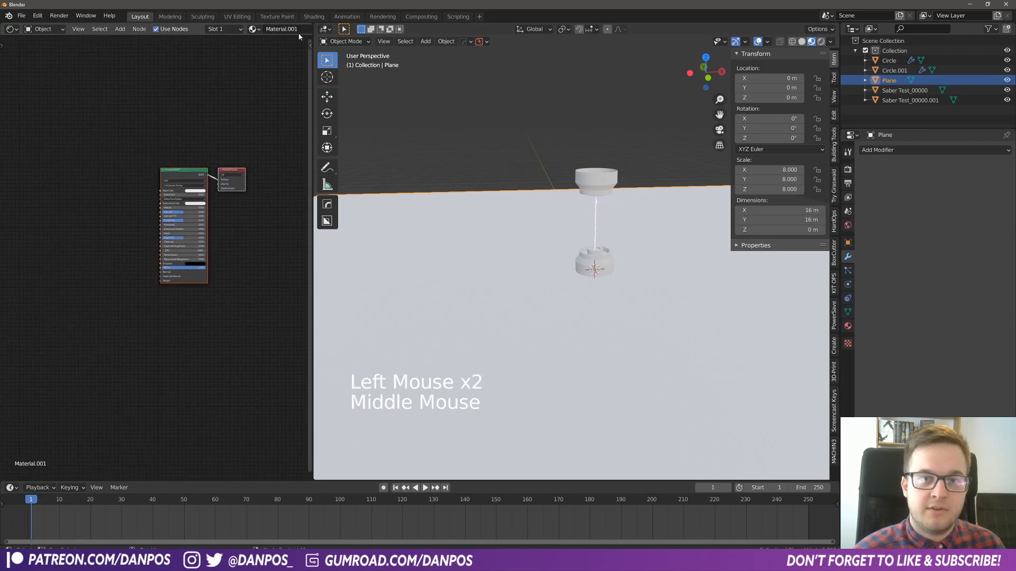
left_click(289, 34)
left_click(289, 33)
type("m")
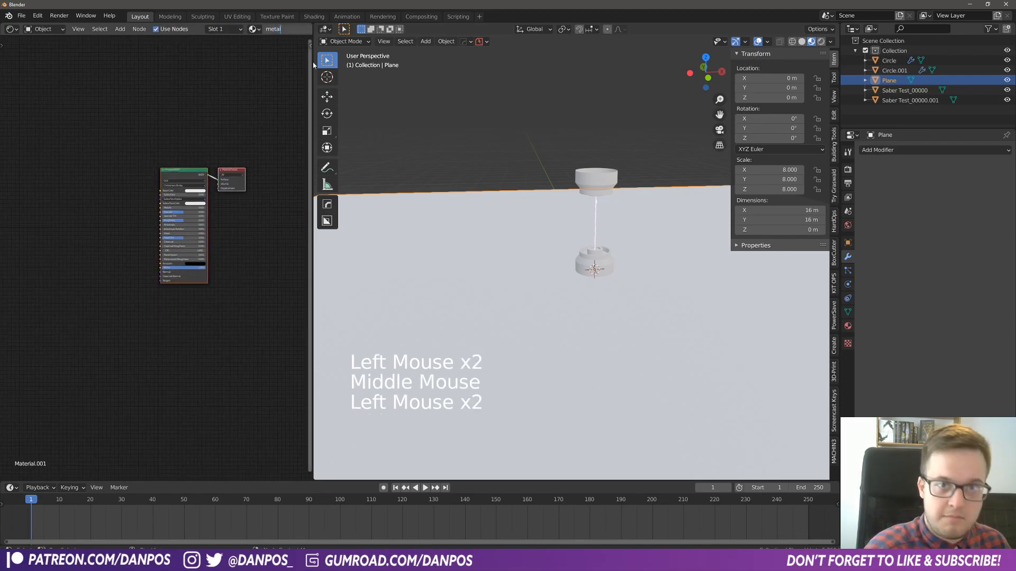
type("etal")
key("Return")
- Set the Principled BSDF's Metallic value of the metal material to 1.000
scroll(123, 261, "up", 8)
mouse_move(120, 247)
middle_mouse_down()
mouse_move(148, 256)
mouse_move(121, 262)
middle_mouse_up()
left_click_drag(206, 204, 259, 204)
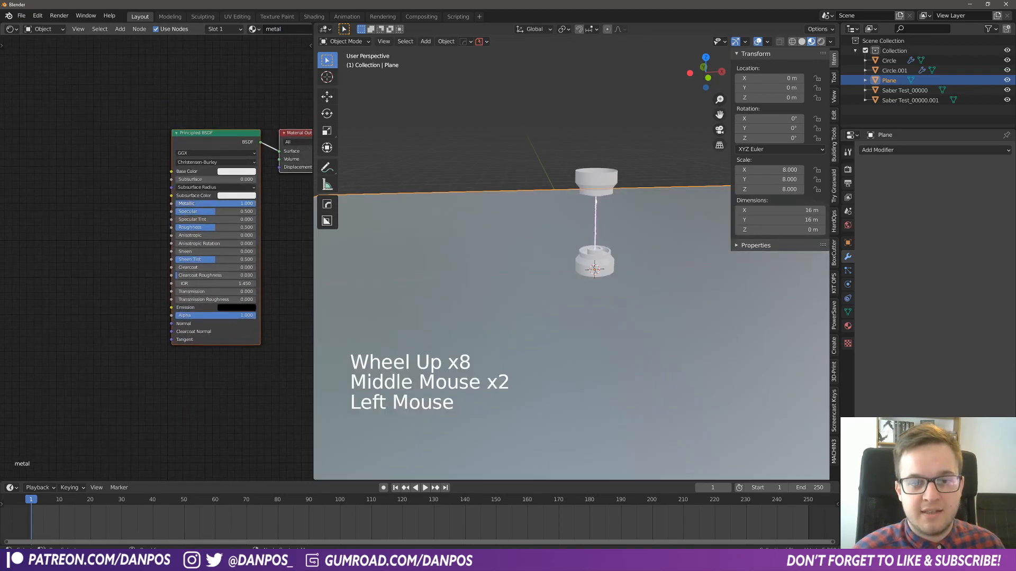
- Add a Musgrave Texture node and connect its Height output to the Principled BSDF's Roughness input
middle_click_drag(135, 222, 146, 203)
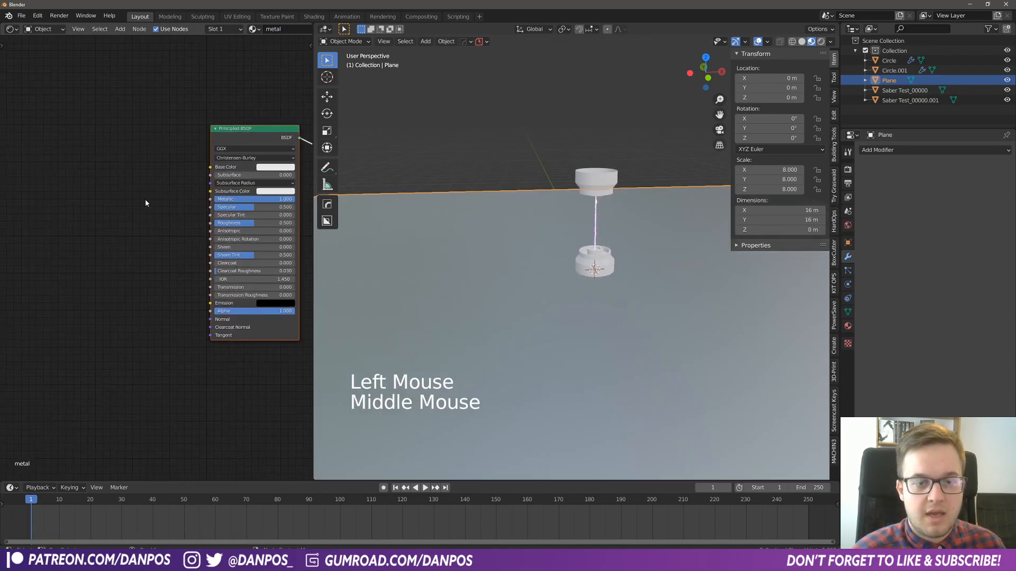
left_click(145, 199)
key("shift+a")
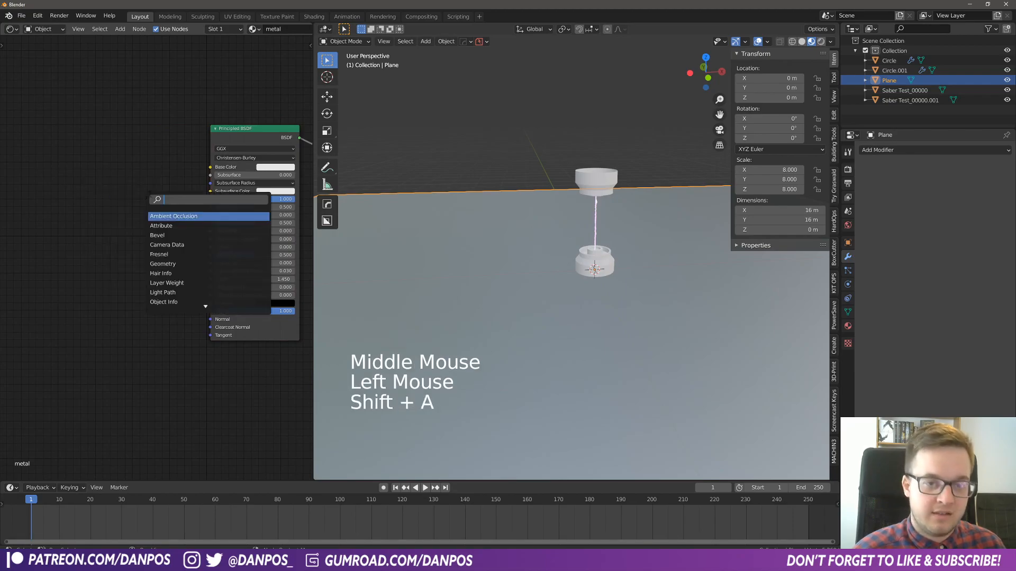
type("mus")
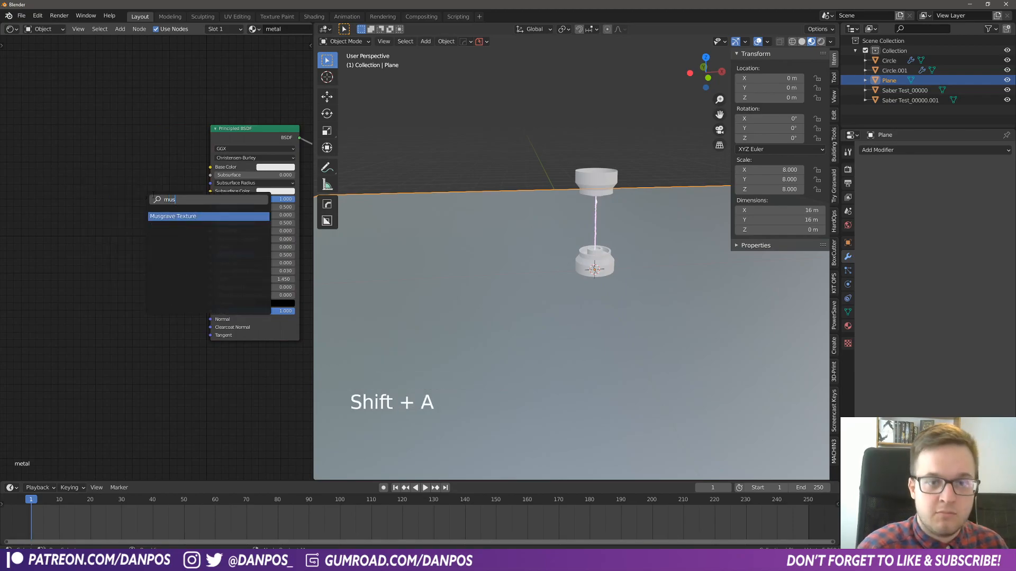
key("Return")
left_click(86, 221)
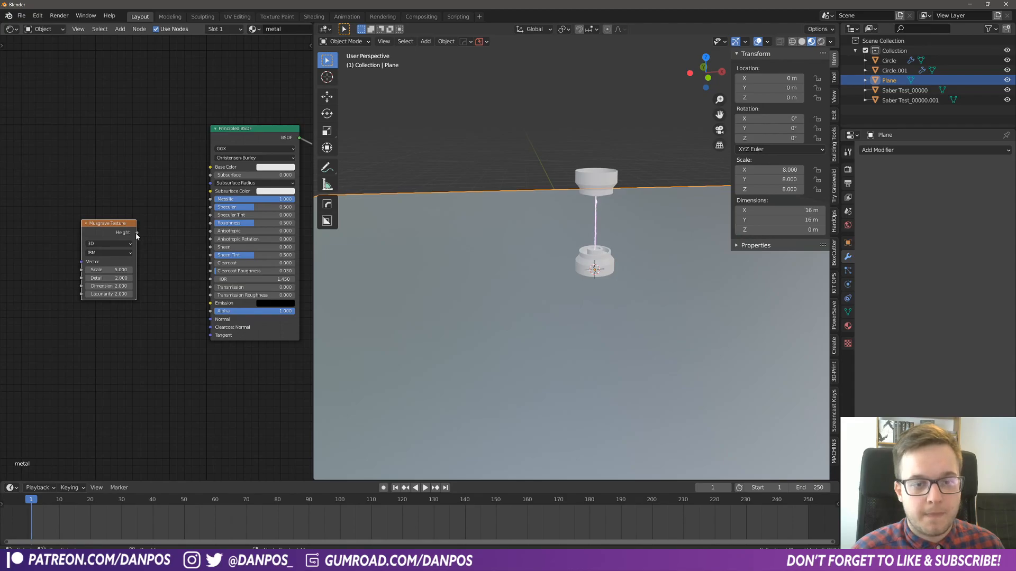
left_click_drag(136, 234, 141, 232)
left_click_drag(149, 147, 211, 223)
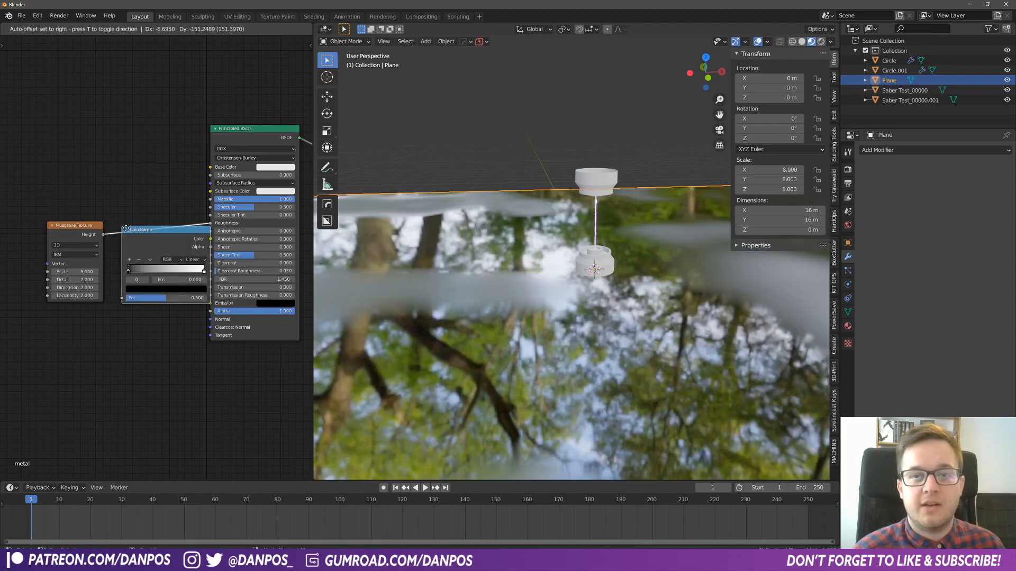
- Insert a ColorRamp node between the Musgrave Texture's Height output and the Roughness input
left_click_drag(126, 228, 151, 228)
middle_click_drag(174, 297, 200, 311)
scroll(159, 315, "down", 4)
left_click(150, 246)
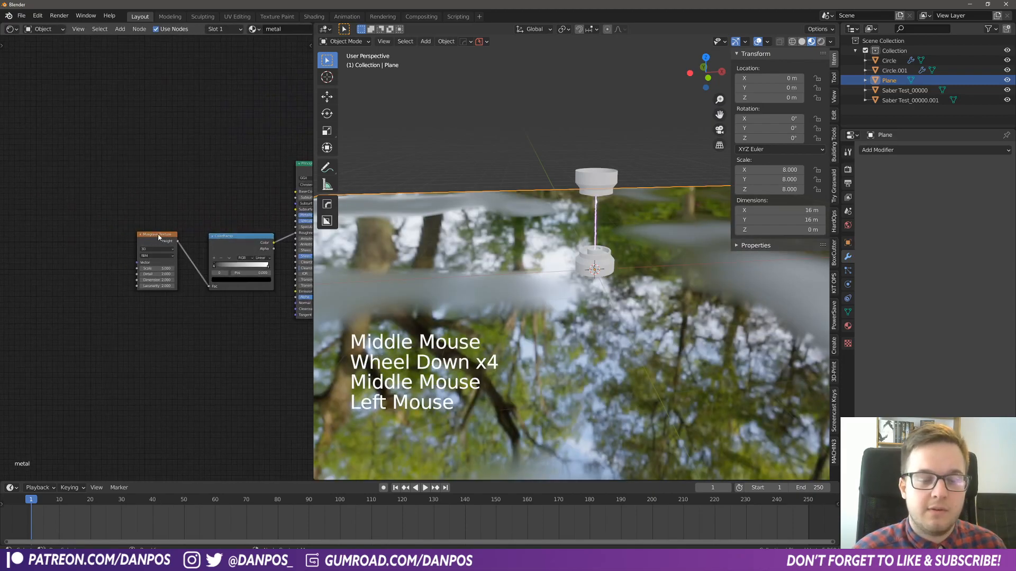
left_click(158, 237)
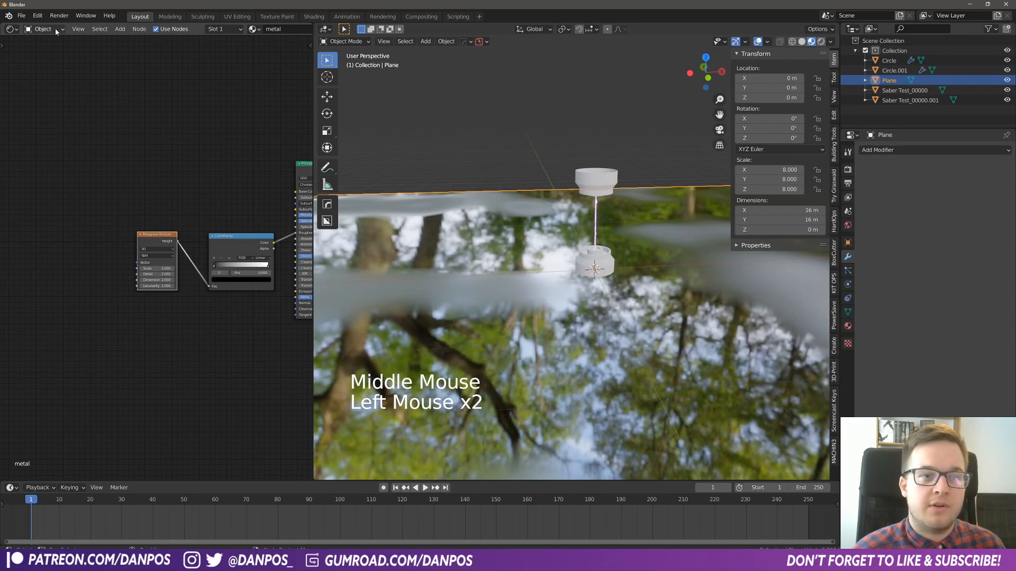
- Check in the add-on preferences whether Node Wrangler is enabled, searching for "node"
left_click(38, 15)
left_click(55, 157)
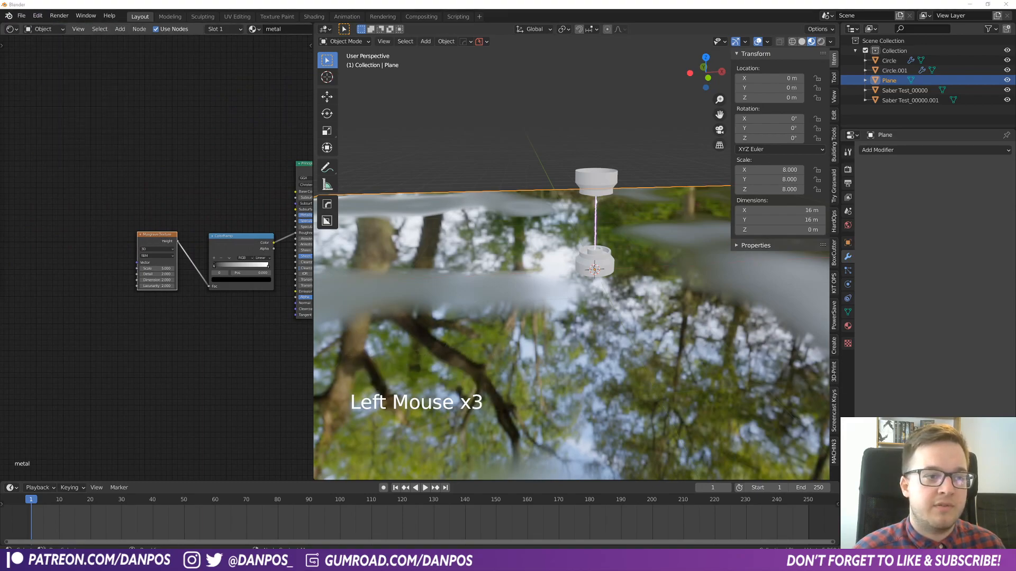
left_click(316, 86)
type("node")
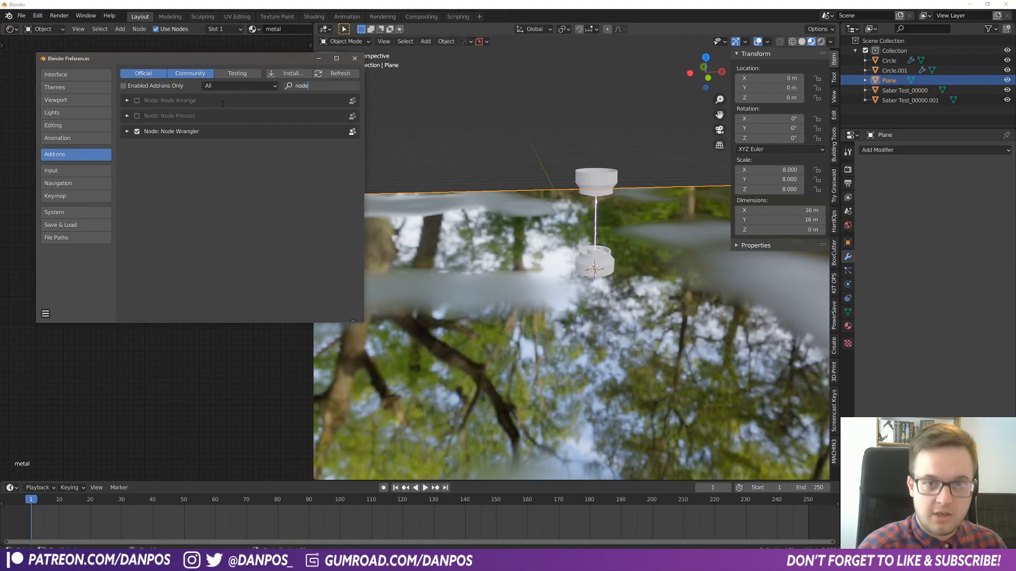
left_click(354, 58)
left_click(151, 147)
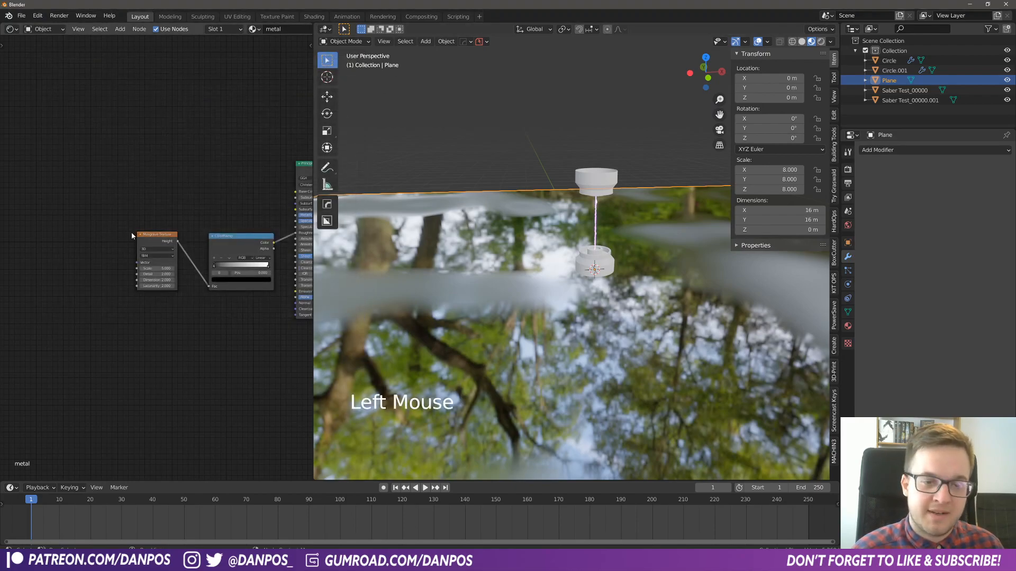
- Add Texture Coordinate and Mapping nodes to the Musgrave Texture and feed the Mapping vector from the Object output
left_click(160, 236)
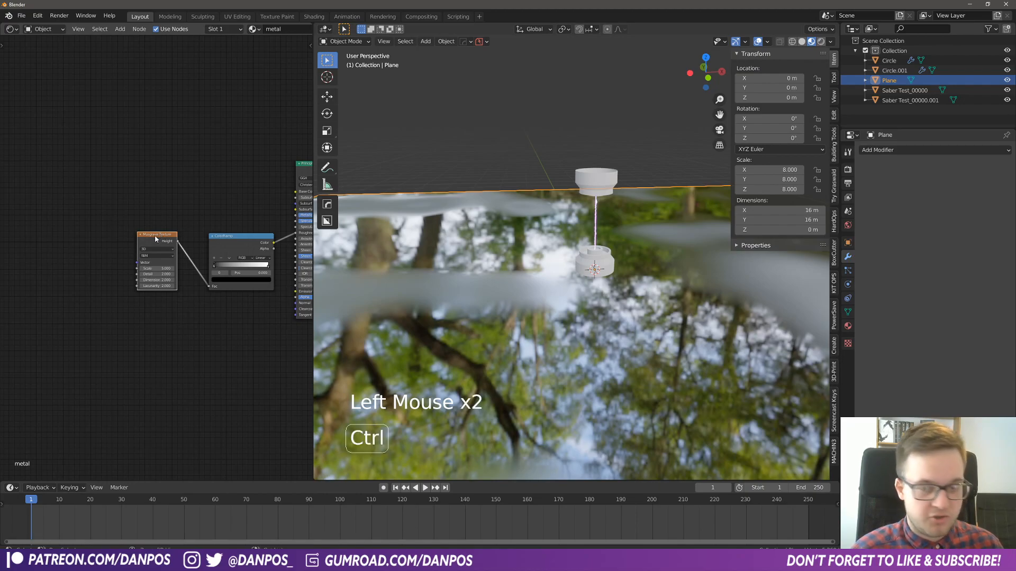
key("ctrl+t")
middle_click_drag(145, 298, 174, 309)
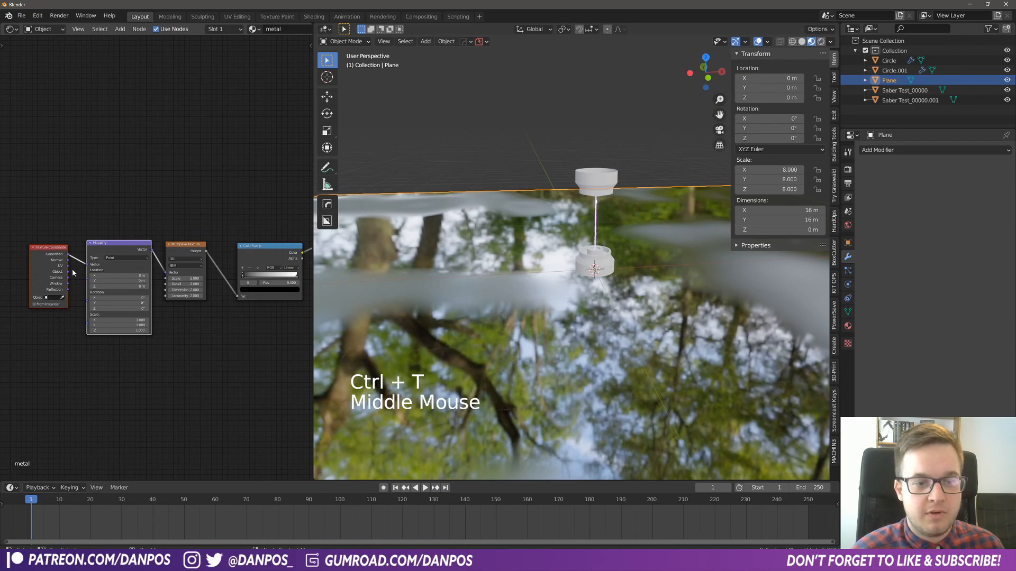
left_click_drag(68, 271, 87, 264)
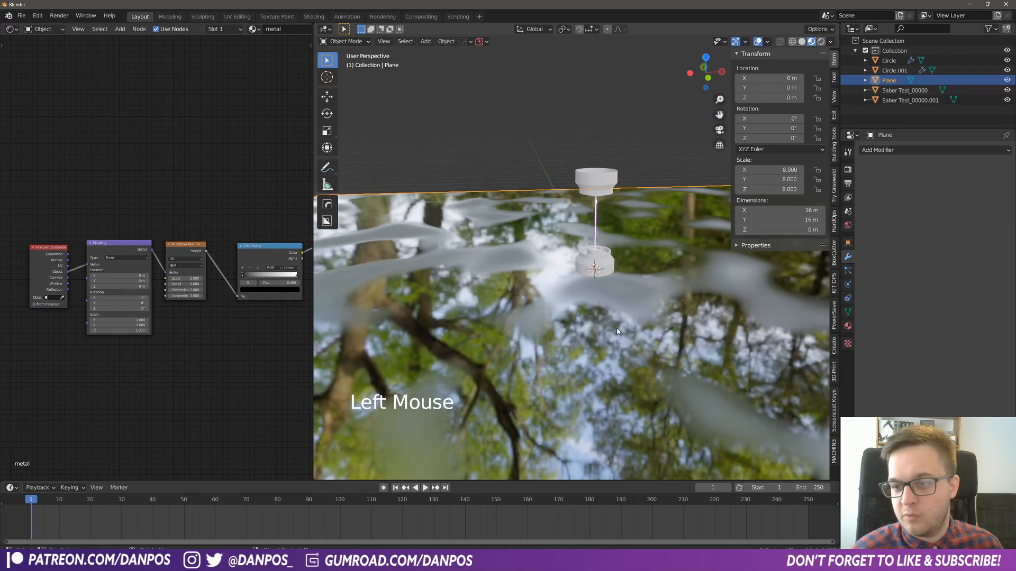
- Raise the Musgrave Texture's Scale to about 100 and its Detail to 16
scroll(617, 332, "up", 3)
scroll(634, 325, "down", 3)
middle_click_drag(653, 316, 630, 285)
middle_click_drag(629, 286, 592, 256, "shift")
left_click_drag(184, 278, 259, 278)
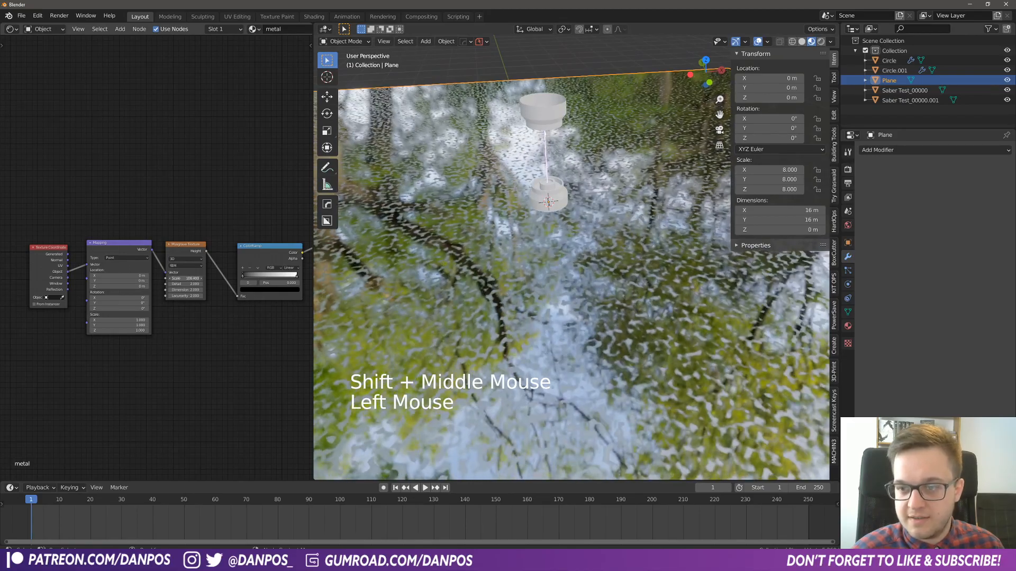
left_click_drag(185, 290, 222, 285)
- Inspect the floor's roughness pattern up close beside the base and reduce the Musgrave Texture's Scale for larger patches
scroll(562, 245, "up", 5)
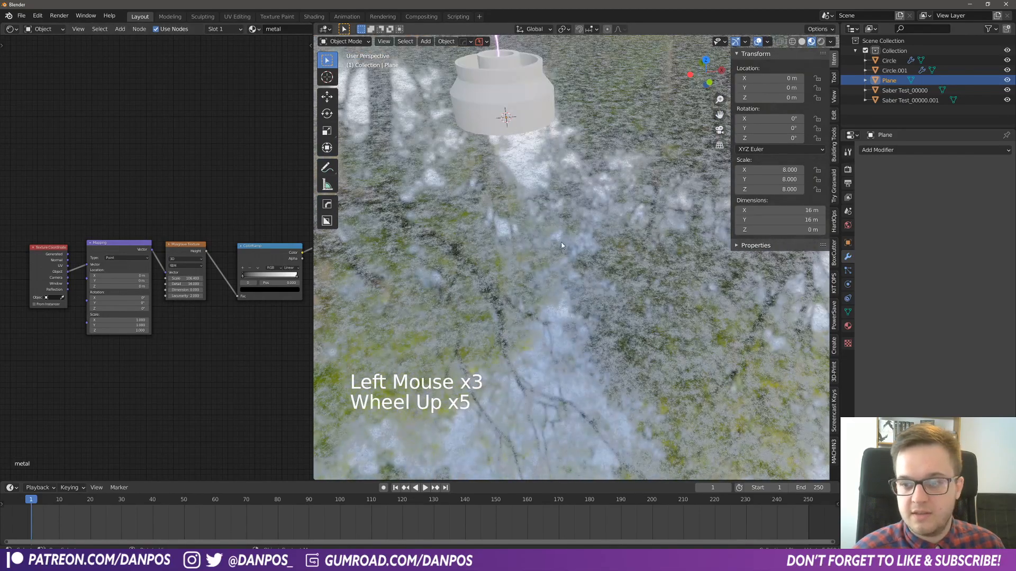
scroll(562, 245, "up", 3)
middle_click_drag(503, 131, 364, 296, "shift")
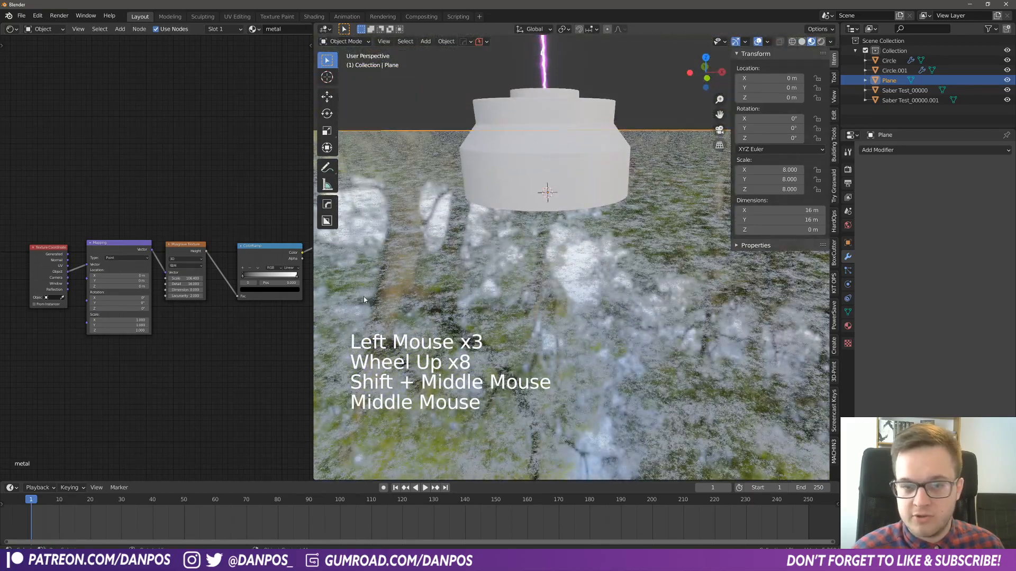
left_click_drag(187, 280, 130, 280)
middle_click_drag(274, 266, 194, 283)
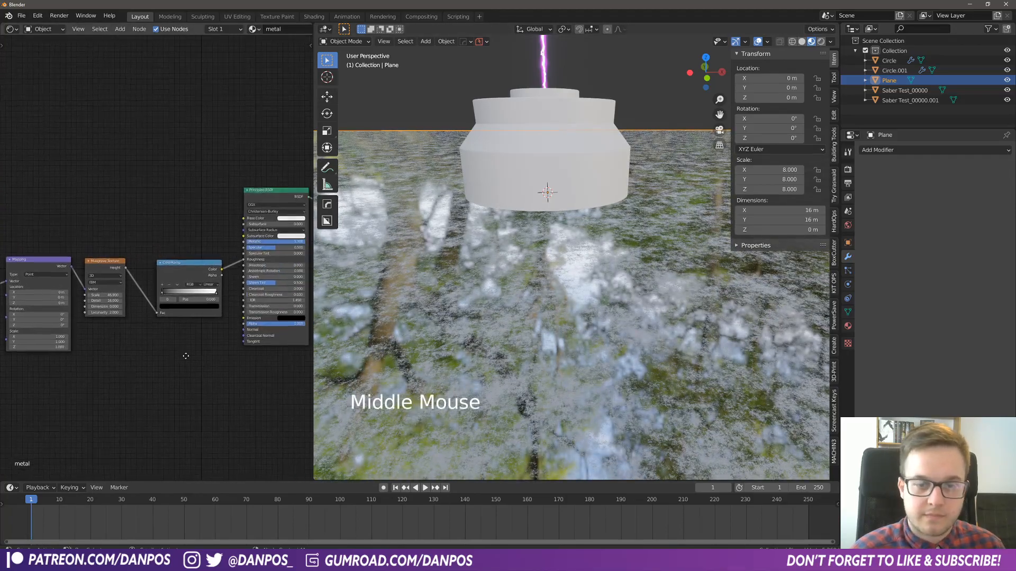
- Preview the ColorRamp's output directly on the floor to examine the black-and-white roughness pattern
left_click_drag(191, 273, 186, 265)
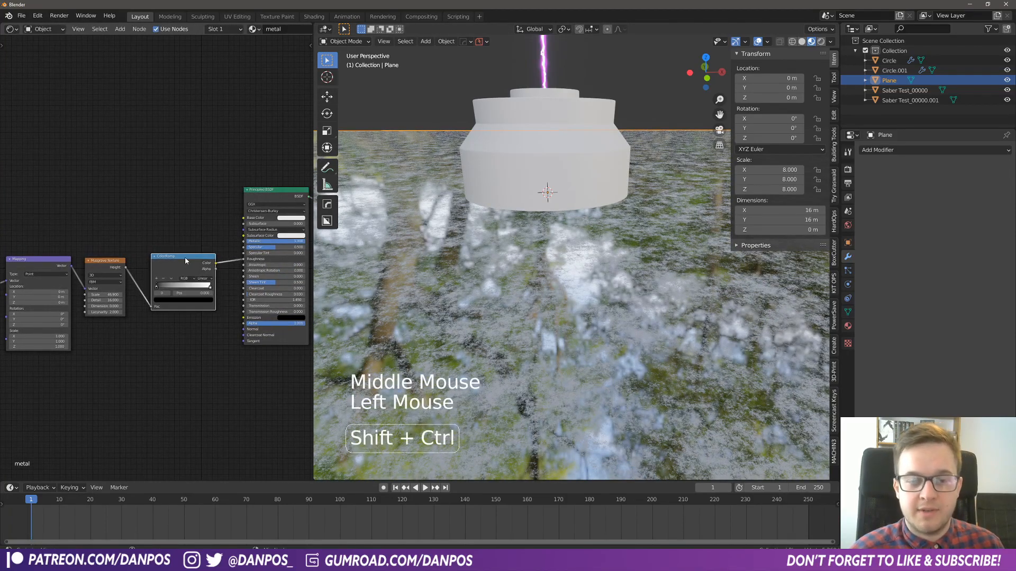
left_click(186, 265, "ctrl+shift")
middle_click_drag(565, 286, 617, 320)
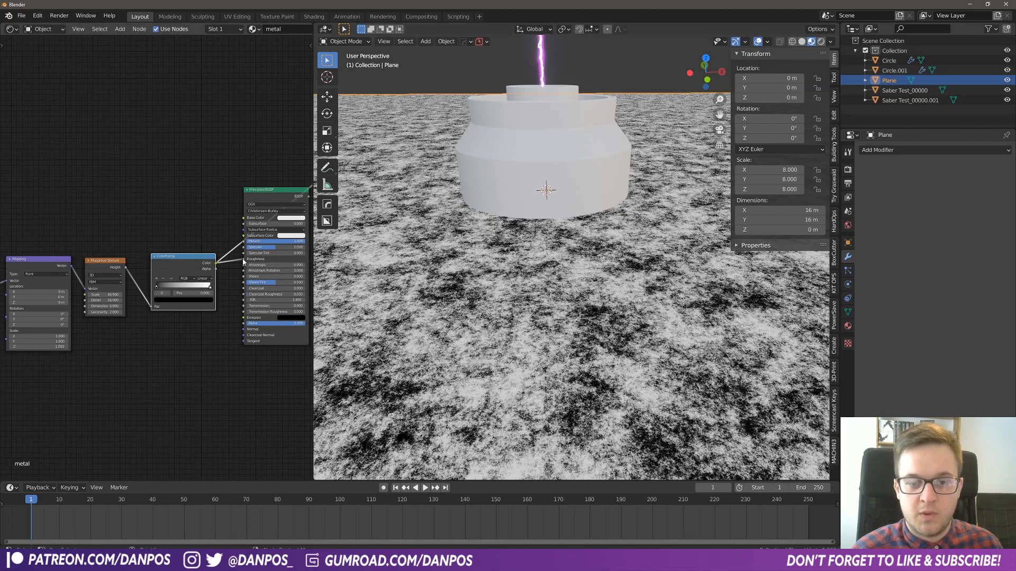
- Unlink the ColorRamp from Roughness, restore the Principled BSDF output and try a uniform roughness of 0.5
left_click_drag(243, 262, 227, 254)
left_click(267, 198, "ctrl+shift")
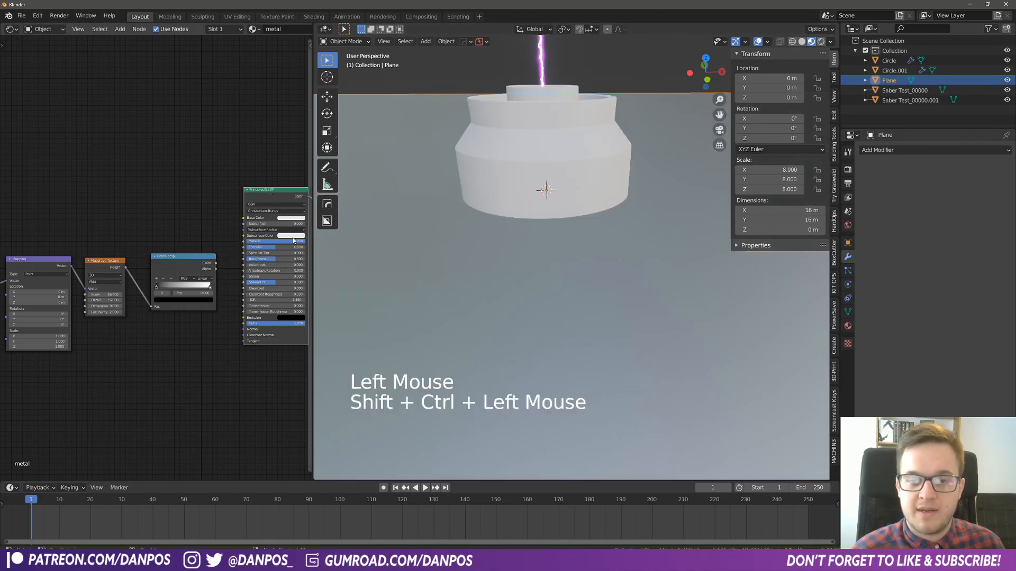
middle_click_drag(294, 241, 249, 249)
mouse_move(233, 267)
left_mouse_down()
mouse_move(204, 268)
mouse_move(260, 268)
mouse_move(244, 267)
left_mouse_up()
left_click(252, 266)
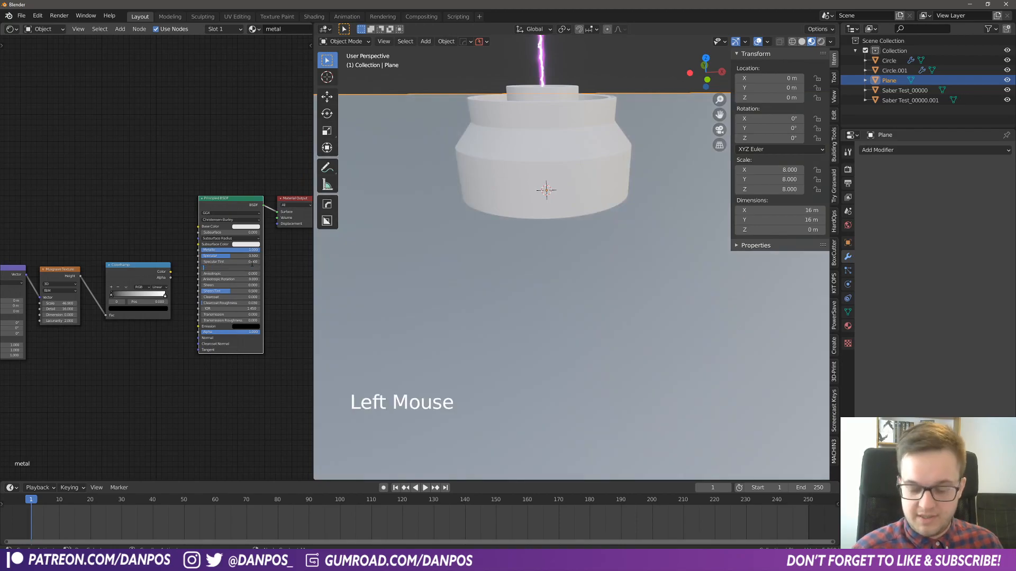
type("0.5")
key("Return")
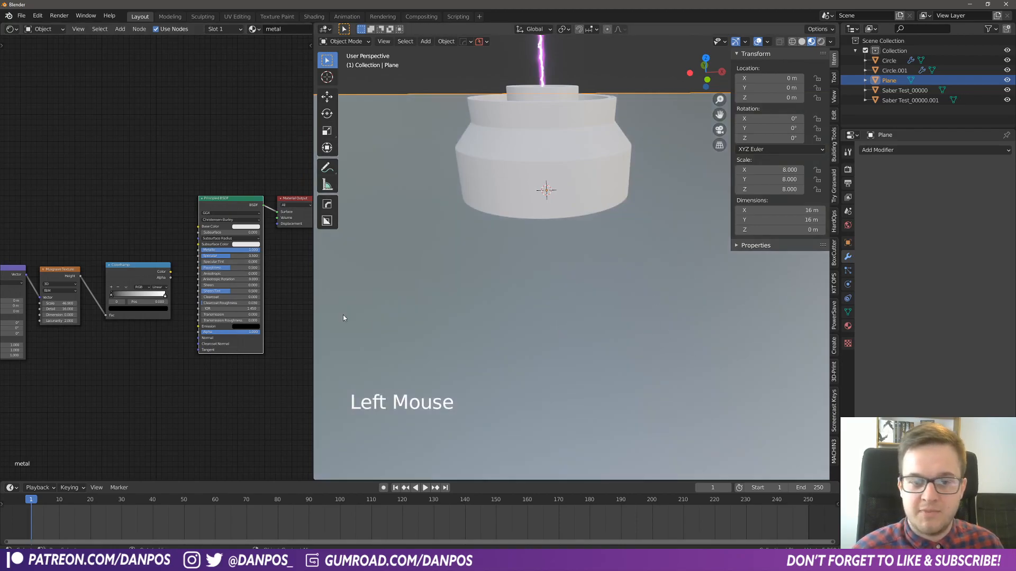
- Reconnect the ColorRamp's Color output to the Principled BSDF's Roughness input
left_click(170, 273)
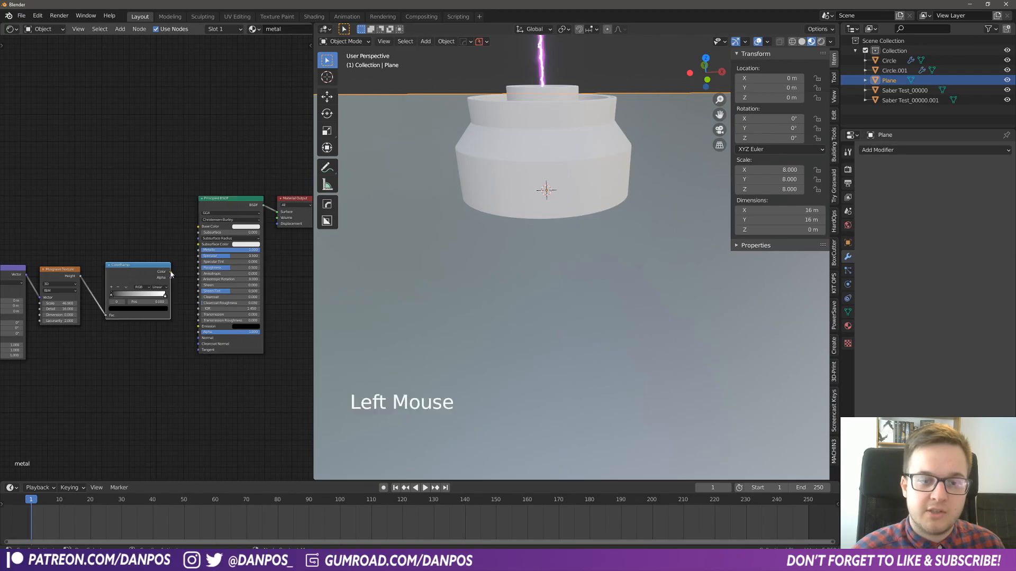
left_click_drag(201, 270, 199, 268)
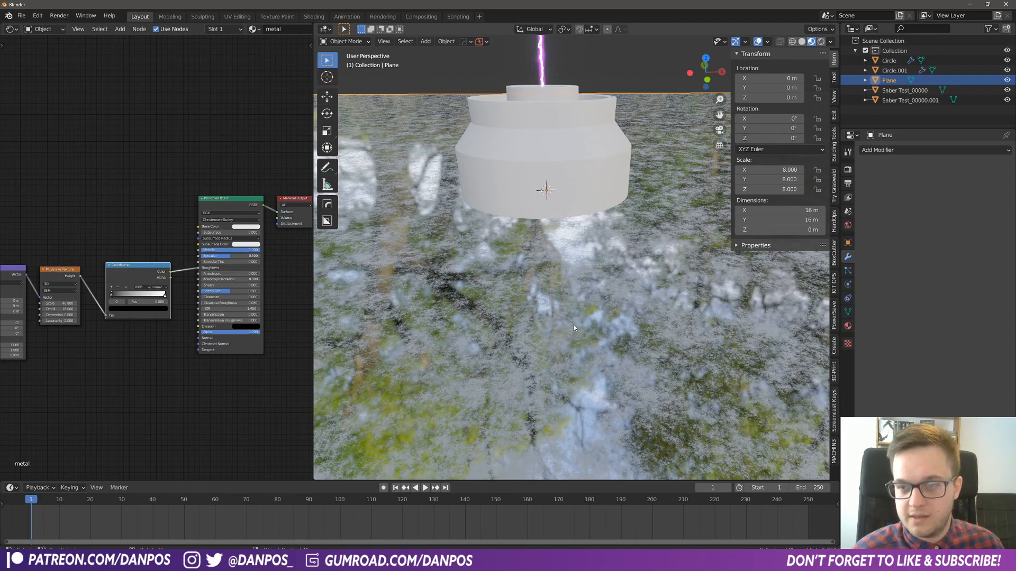
double_click(611, 292)
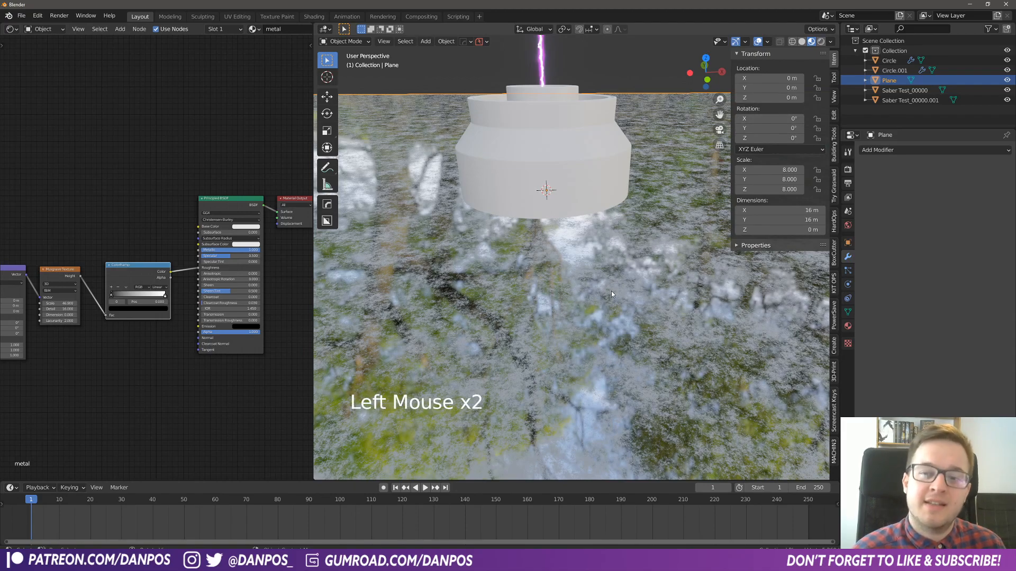
- Lighten the ColorRamp's black stop to a mid grey with a value of about 0.42
scroll(126, 413, "up", 8)
middle_click_drag(127, 413, 146, 396)
scroll(146, 396, "up", 2)
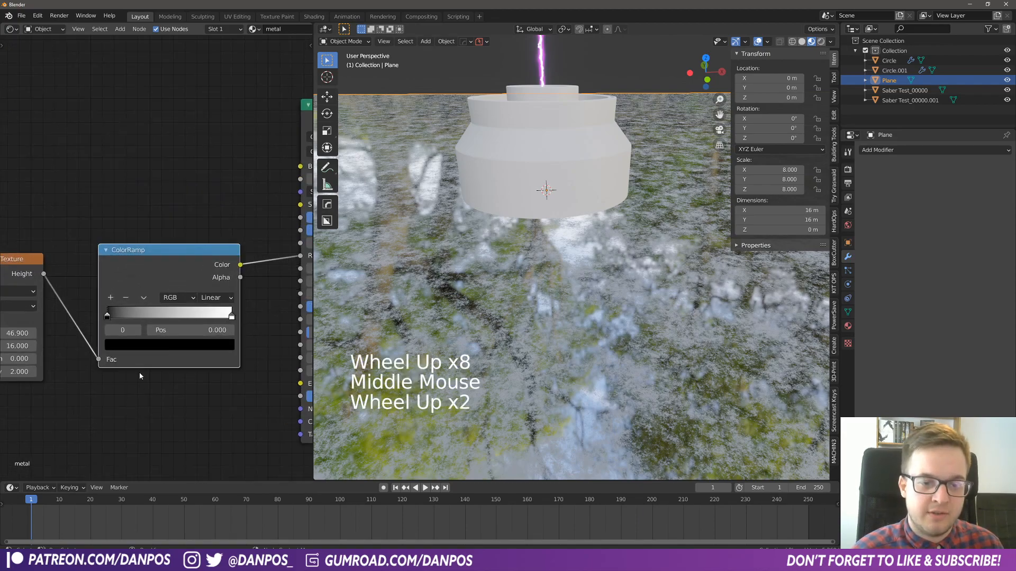
left_click(106, 317)
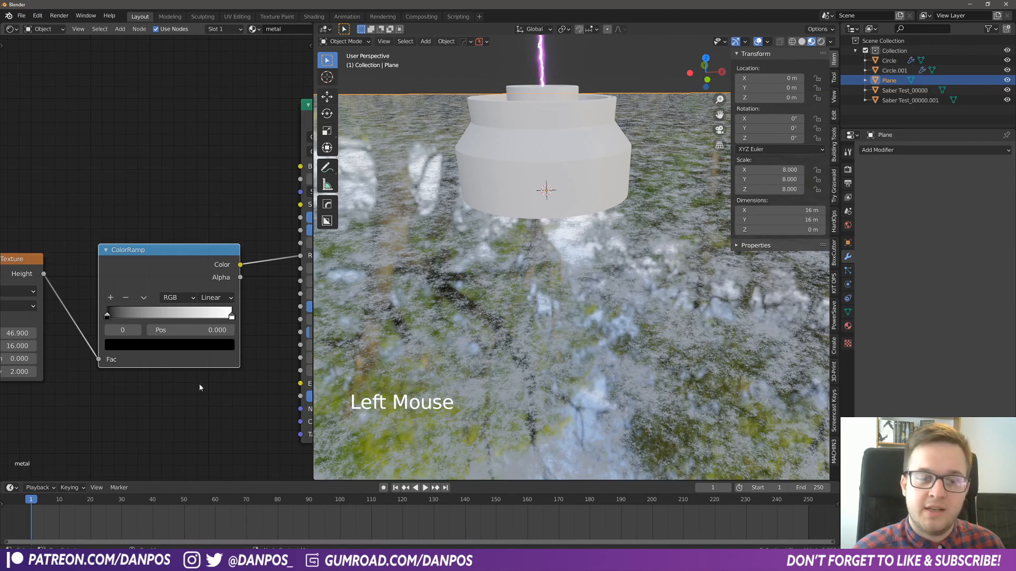
left_click(156, 346)
left_click_drag(206, 250, 206, 225)
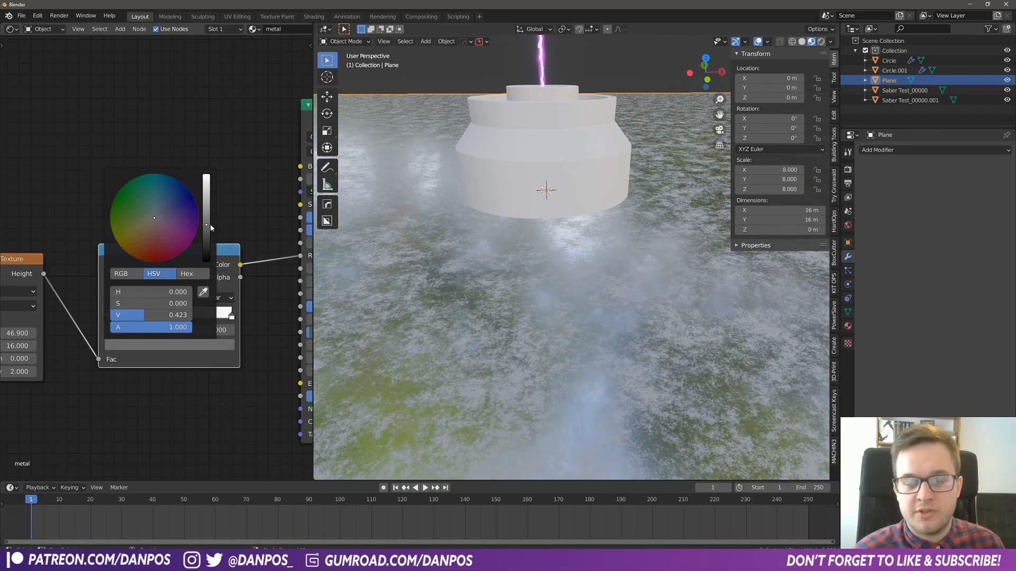
middle_click_drag(622, 415, 603, 303)
- Darken the ColorRamp's white stop to a grey with a value of about 0.49
left_click(231, 316)
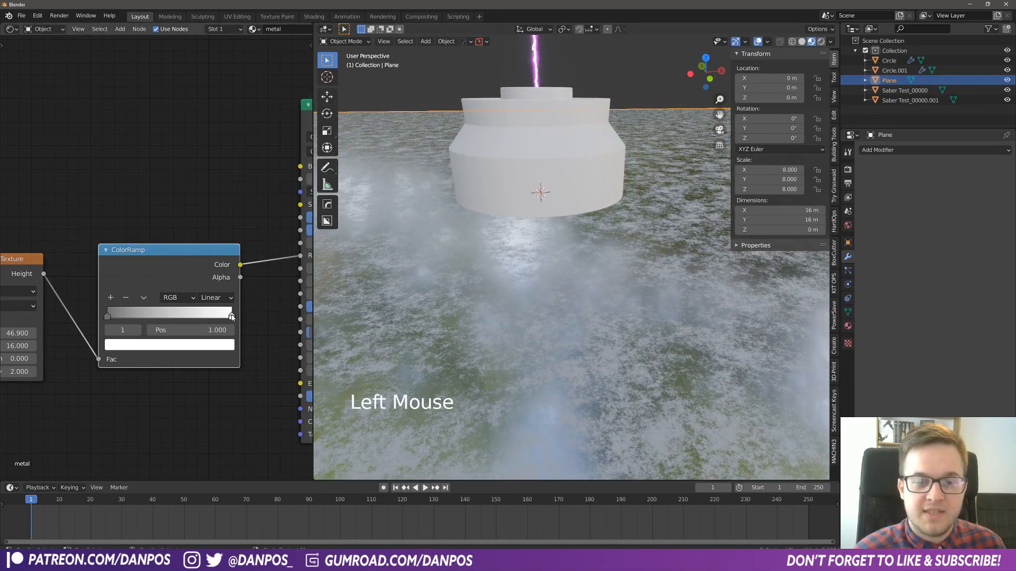
left_click(217, 344)
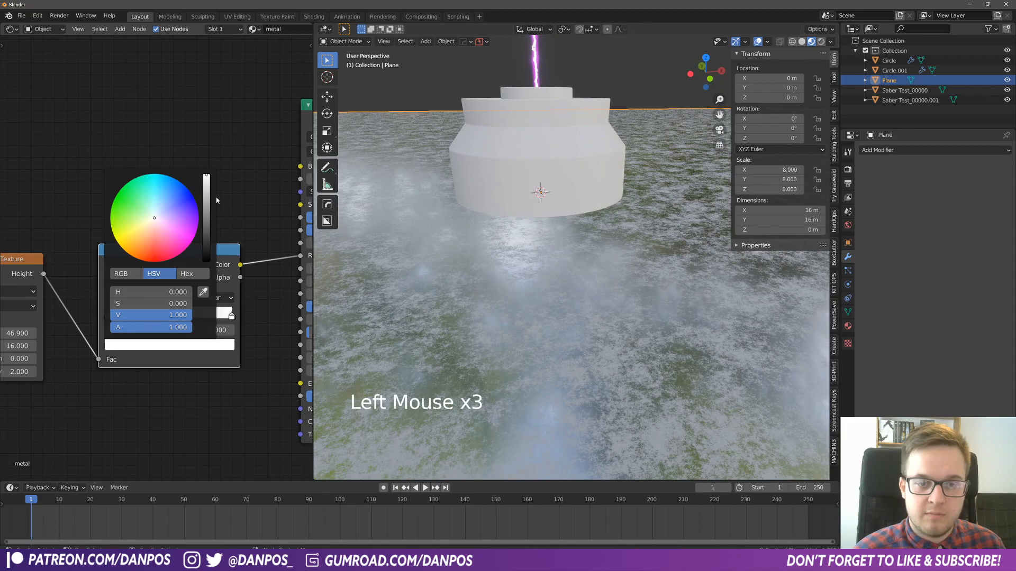
left_click(205, 250)
left_click_drag(206, 229, 207, 219)
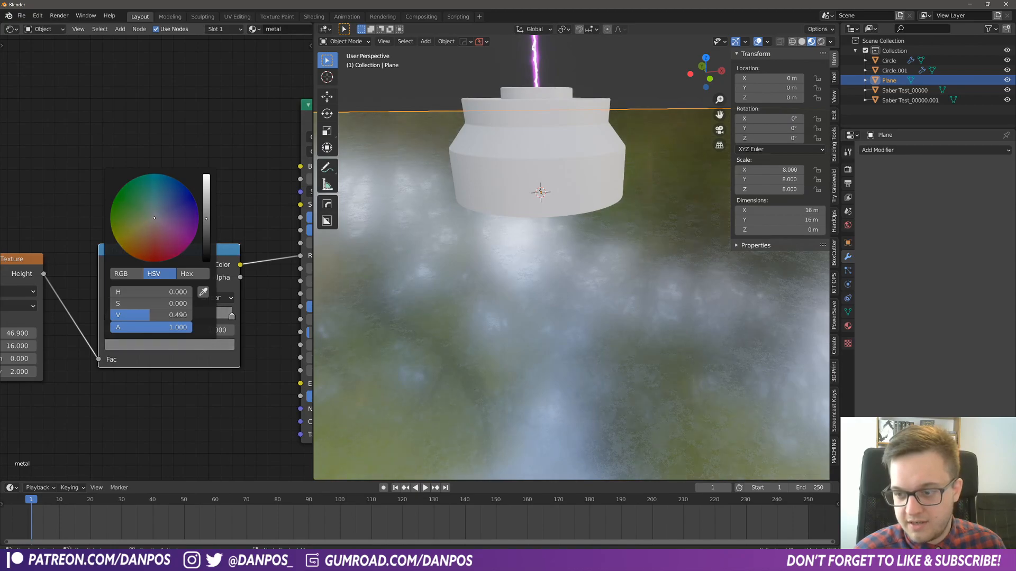
- Assign the existing "metal" material to the base object on the floor
middle_click_drag(598, 340, 699, 339)
scroll(687, 336, "down", 5)
middle_click_drag(619, 253, 576, 255, "shift")
left_click(571, 256)
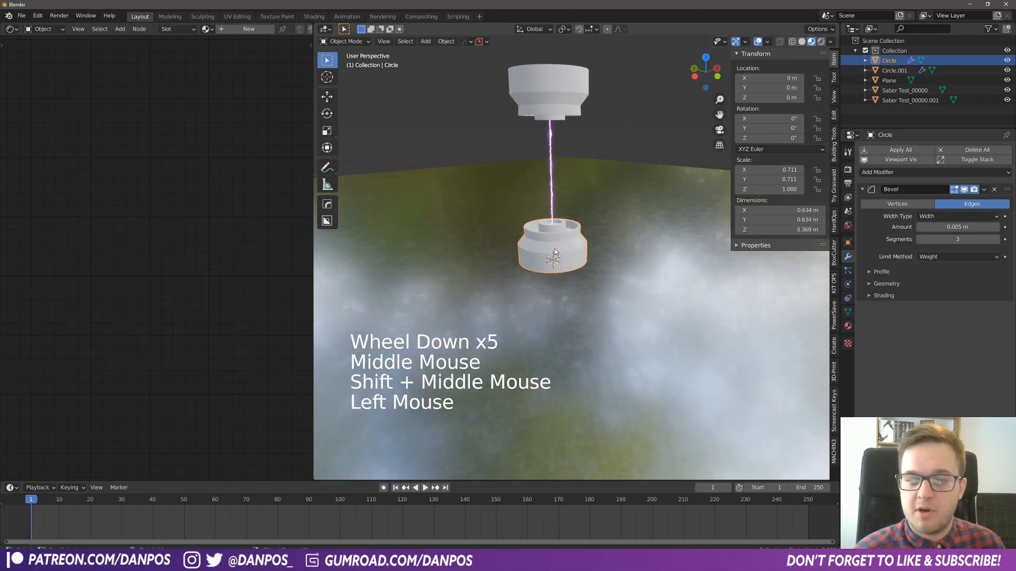
left_click(847, 326)
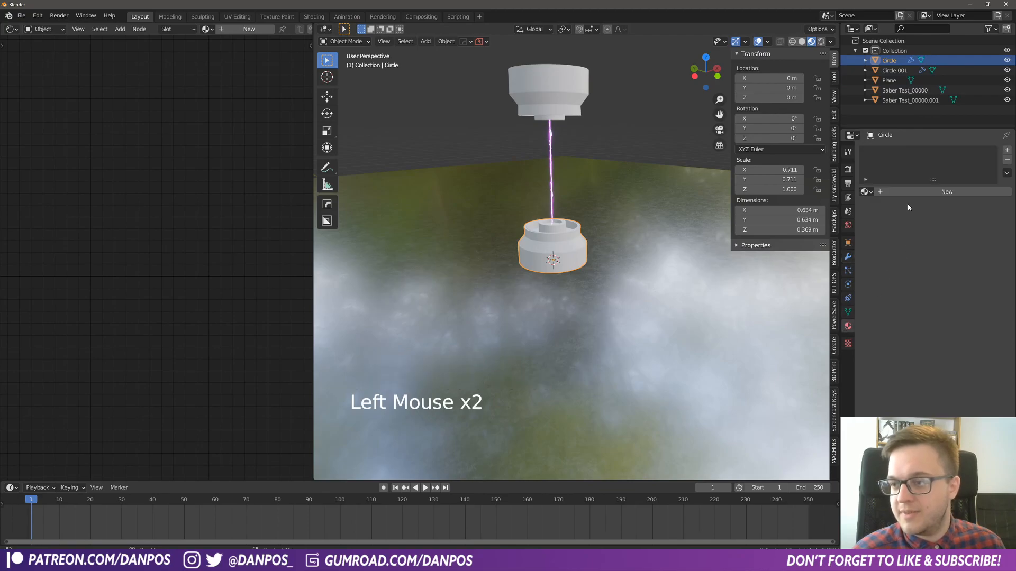
left_click(866, 193)
left_click(882, 217)
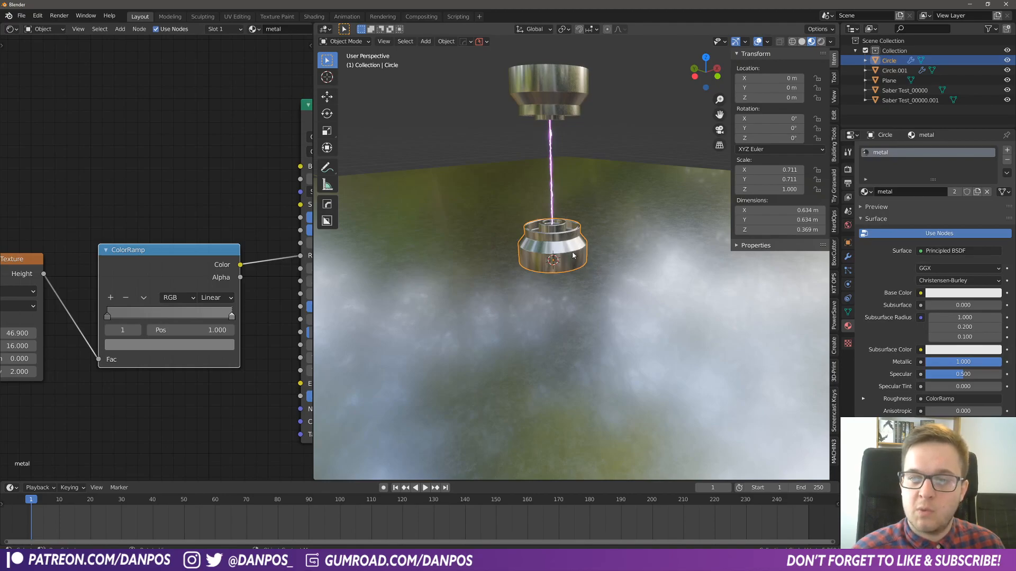
- Check the material on the linked top cap and examine the metal surface of the cap and base up close
left_click(581, 106)
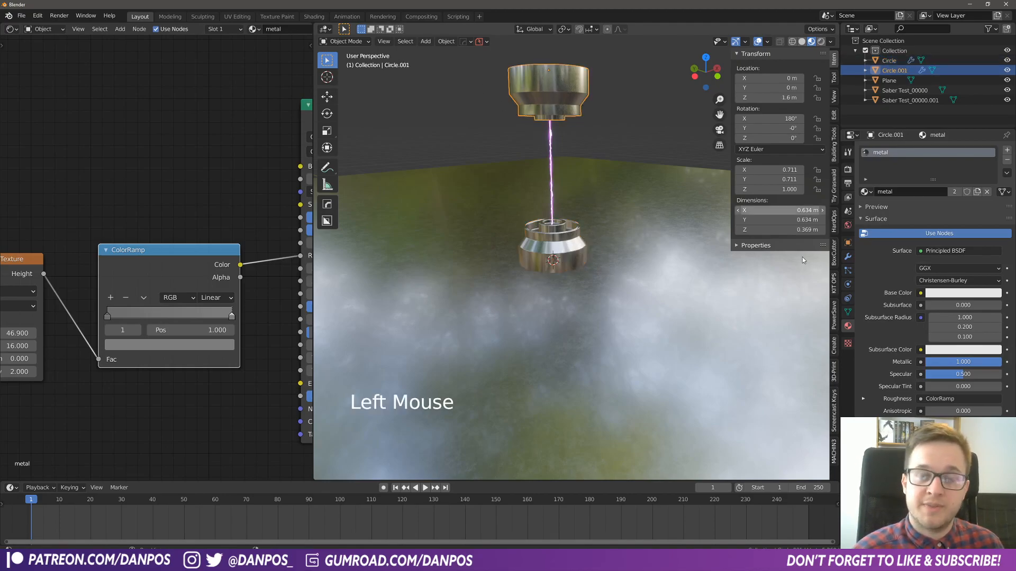
middle_click_drag(742, 286, 644, 253)
scroll(555, 254, "up", 10)
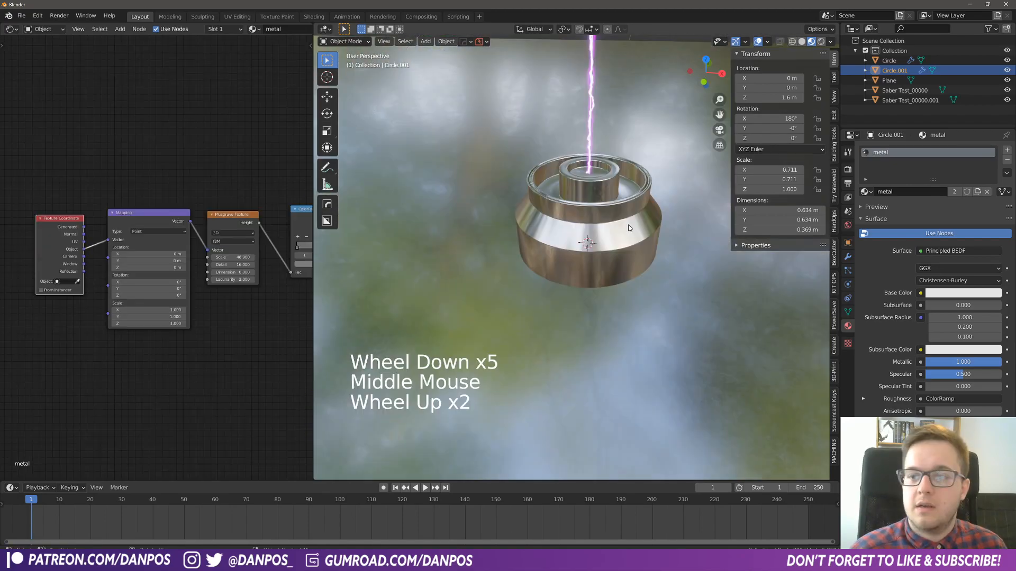
middle_click_drag(627, 224, 599, 279, "shift")
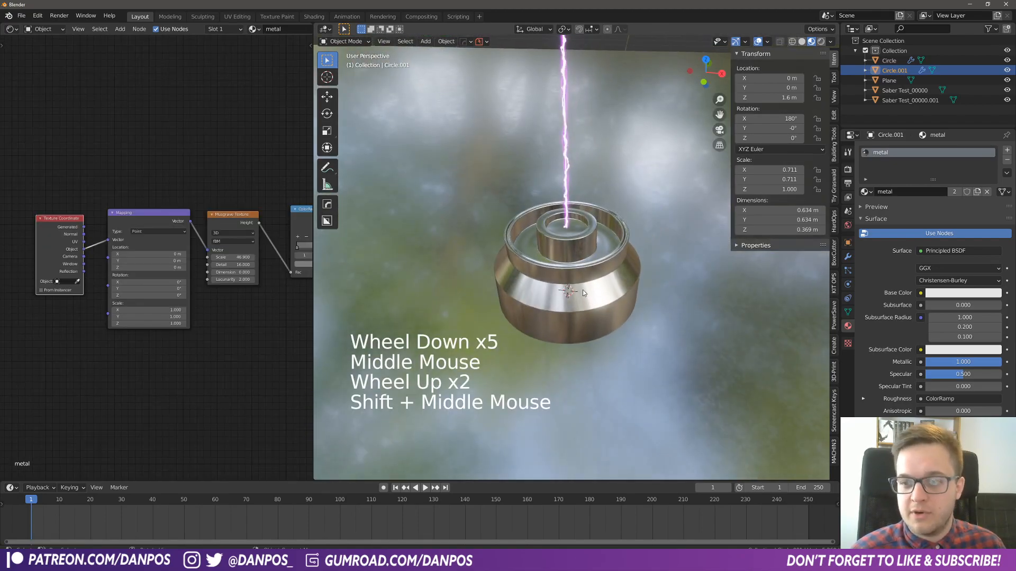
middle_click_drag(617, 225, 597, 217, "shift")
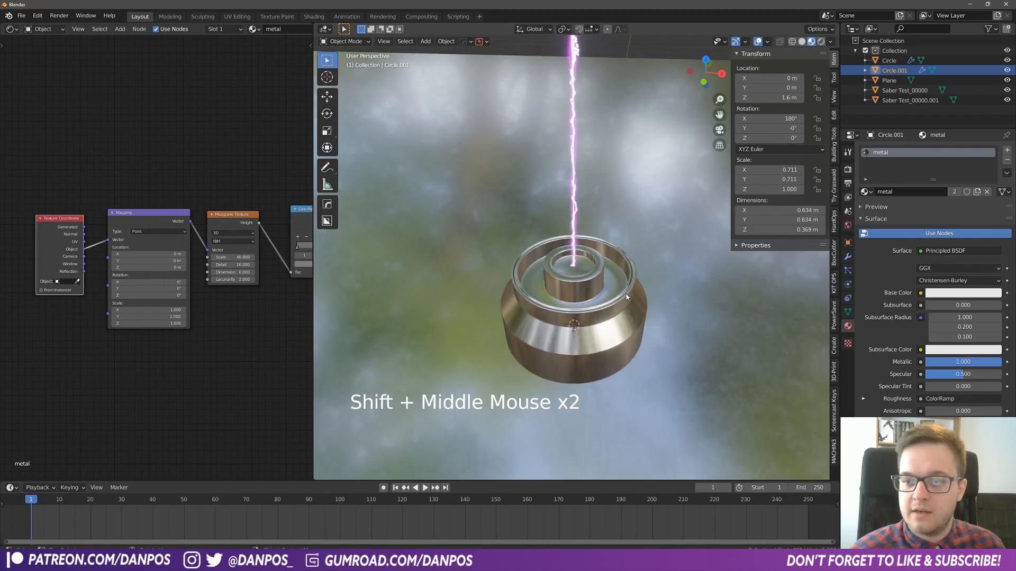
scroll(611, 297, "down", 2)
middle_click_drag(568, 259, 562, 228)
- In the base's mesh, add one centred loop cut running around the groove of the outer rim
left_click(572, 280)
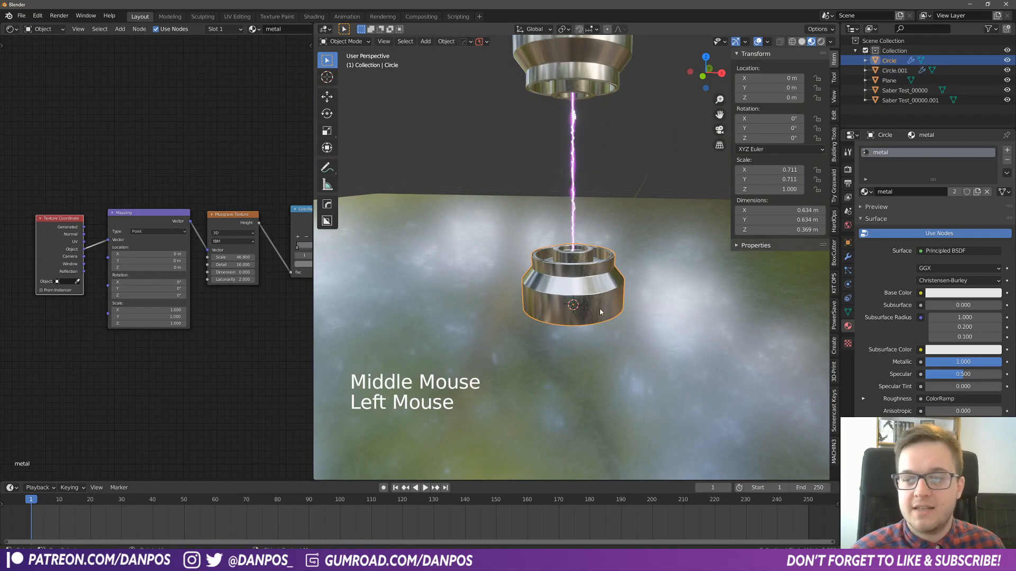
middle_click_drag(599, 309, 621, 313)
scroll(621, 313, "up", 3)
left_click(366, 41)
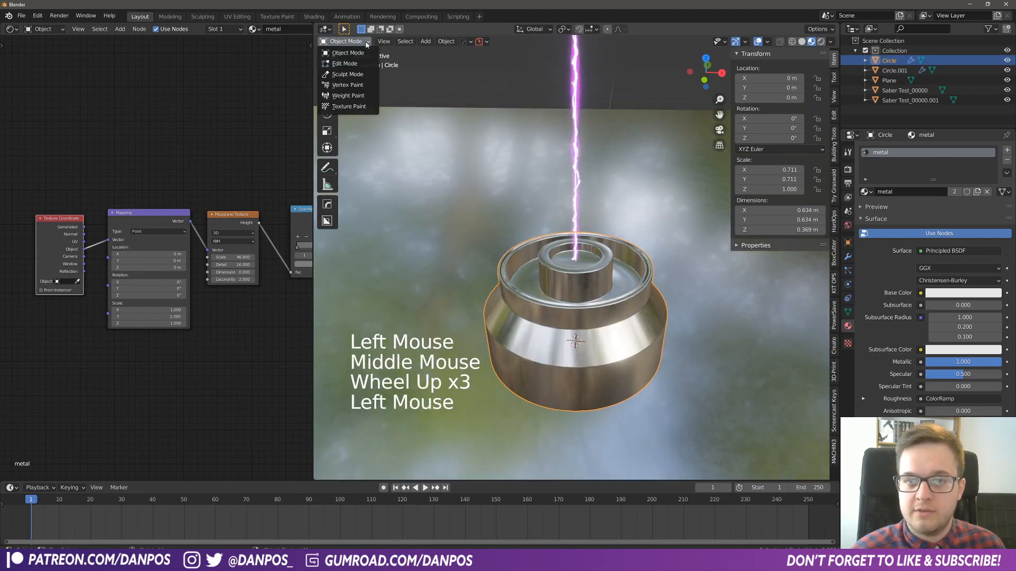
left_click(349, 65)
middle_click_drag(546, 226, 617, 334)
scroll(617, 334, "up", 4)
left_click(389, 42)
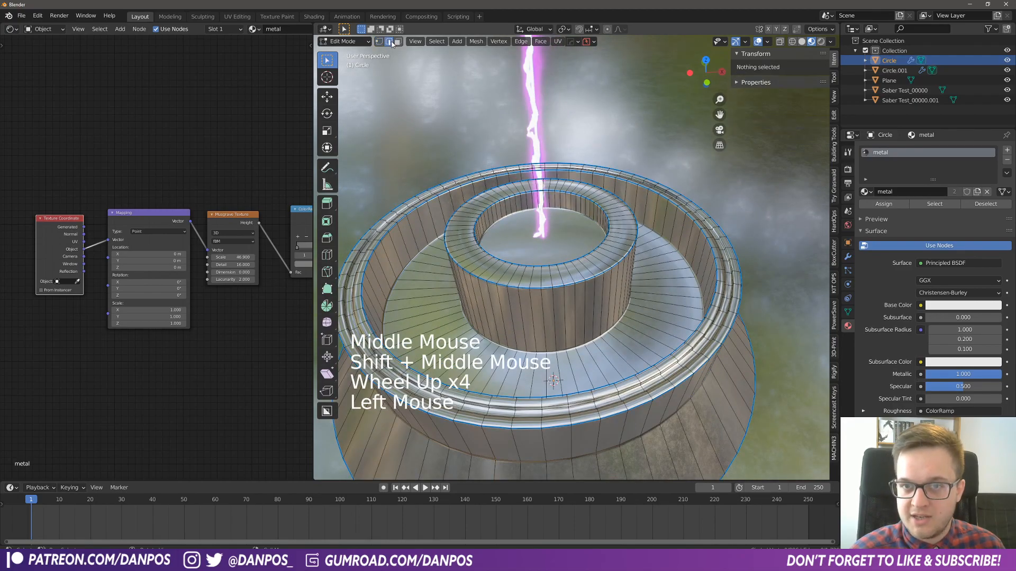
middle_click_drag(661, 423, 677, 342, "shift")
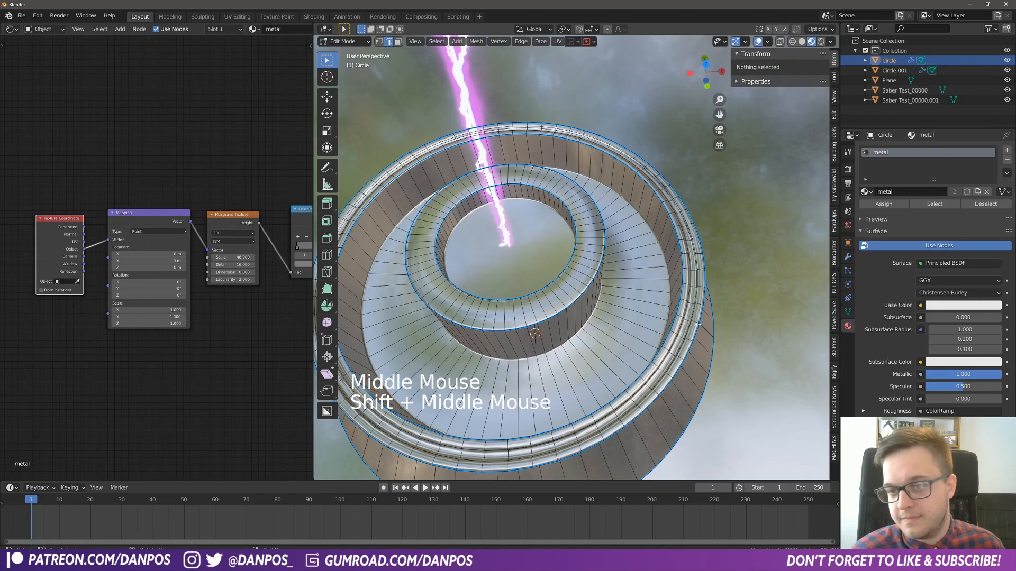
key("ctrl+r")
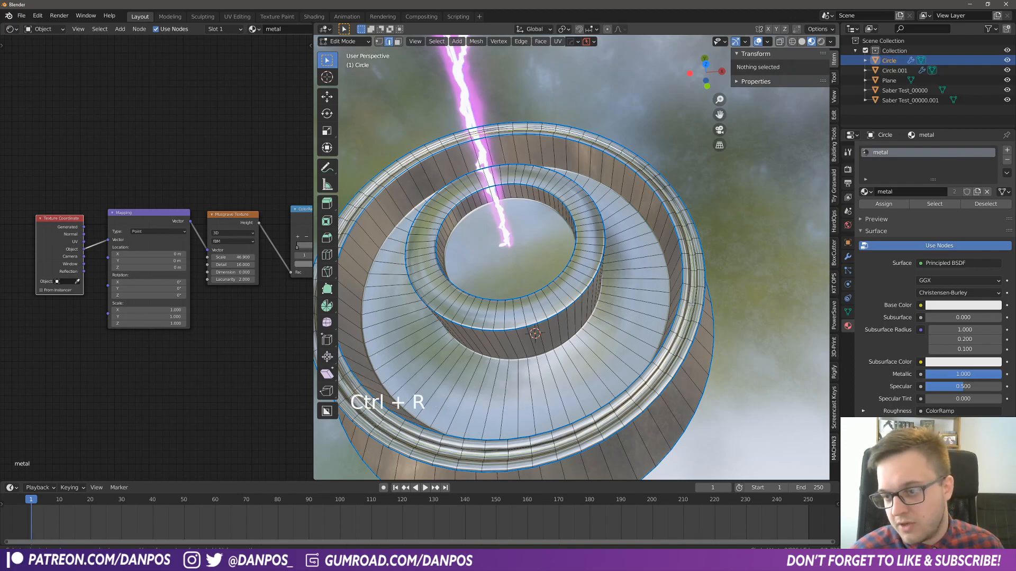
left_click(691, 304)
right_click(690, 304)
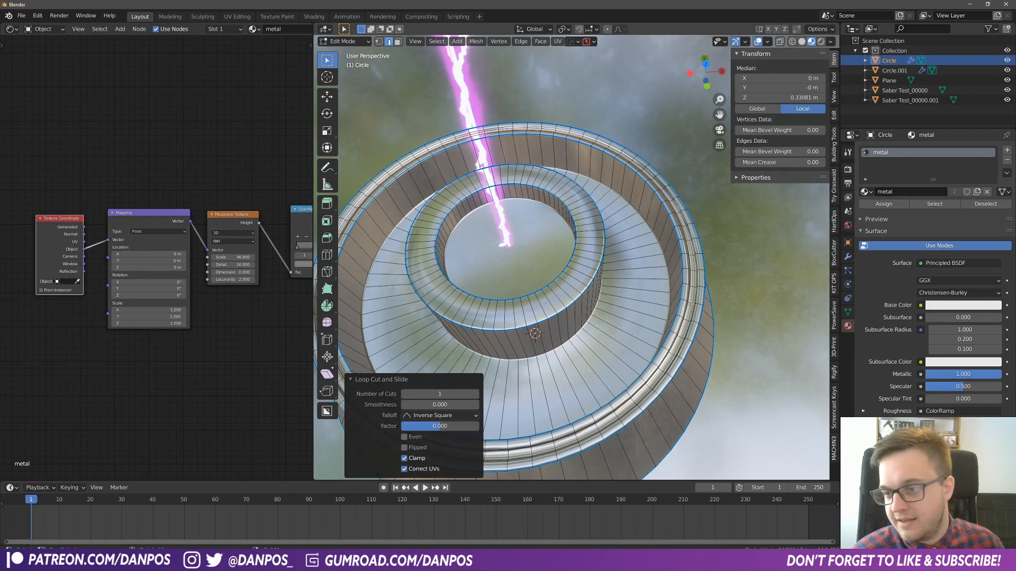
- Separate the new edge loop into its own object and select it in Object Mode, leaving its position unchanged
key("p")
left_click(691, 305)
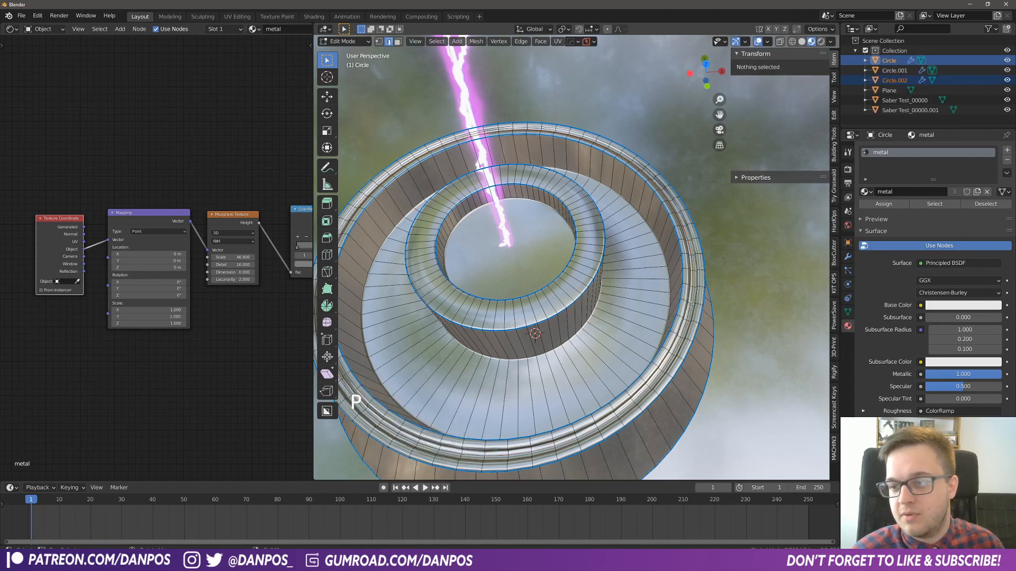
key("Tab")
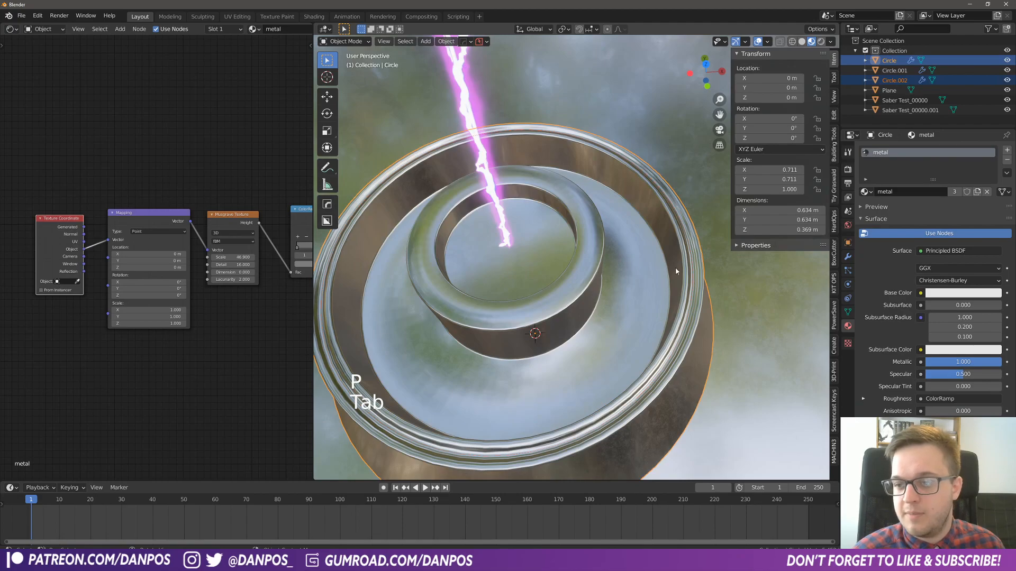
left_click(691, 294)
key("g")
right_click(720, 316)
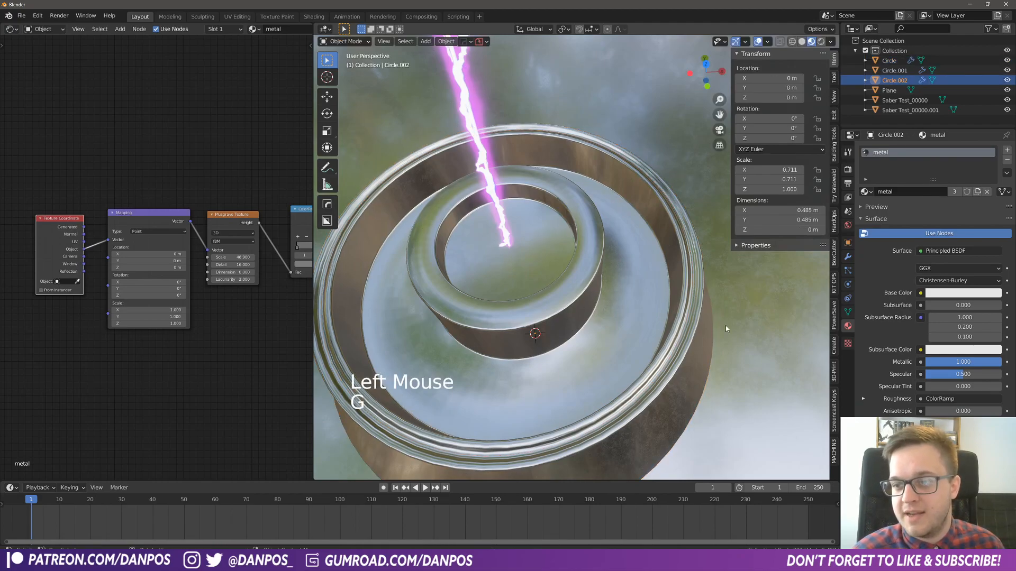
- Extrude the whole separated ring about 0.95 m upward along Z to the top cap, forming the tube wall
middle_click_drag(732, 388, 694, 323)
middle_click_drag(694, 324, 734, 336, "shift")
left_click(344, 41)
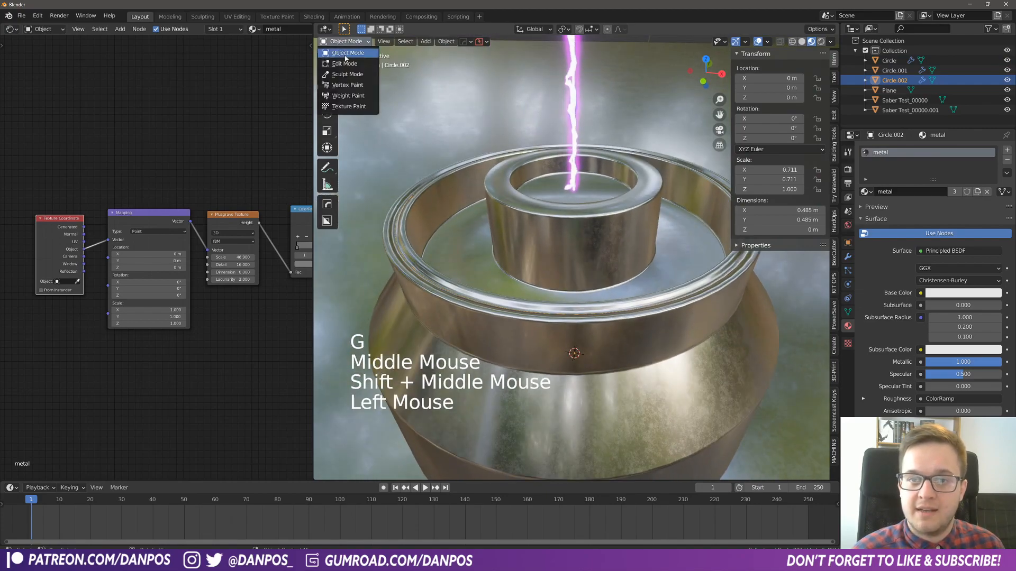
left_click(346, 52)
scroll(744, 312, "down", 1)
key("a")
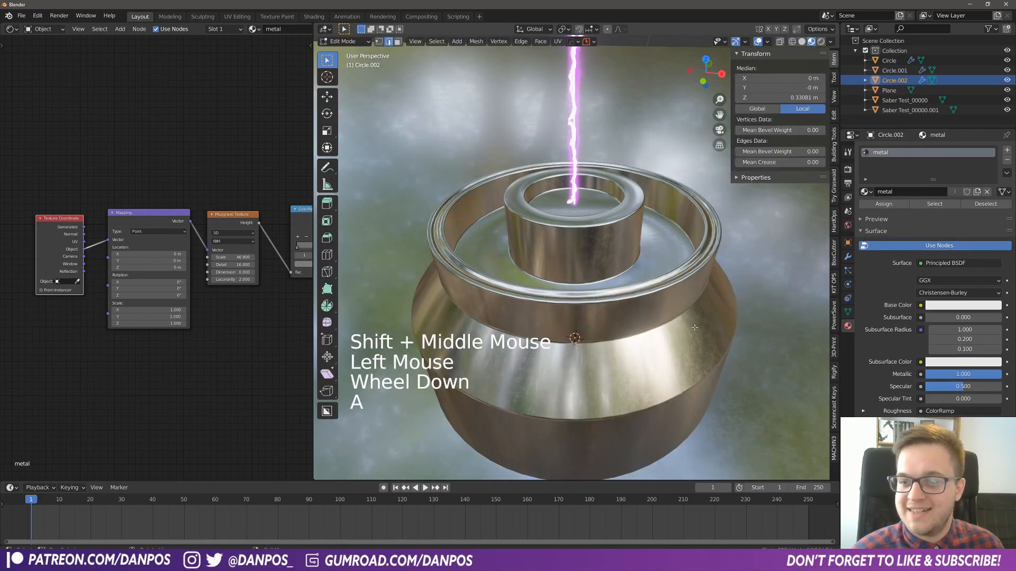
scroll(658, 337, "down", 3)
scroll(650, 364, "down", 2)
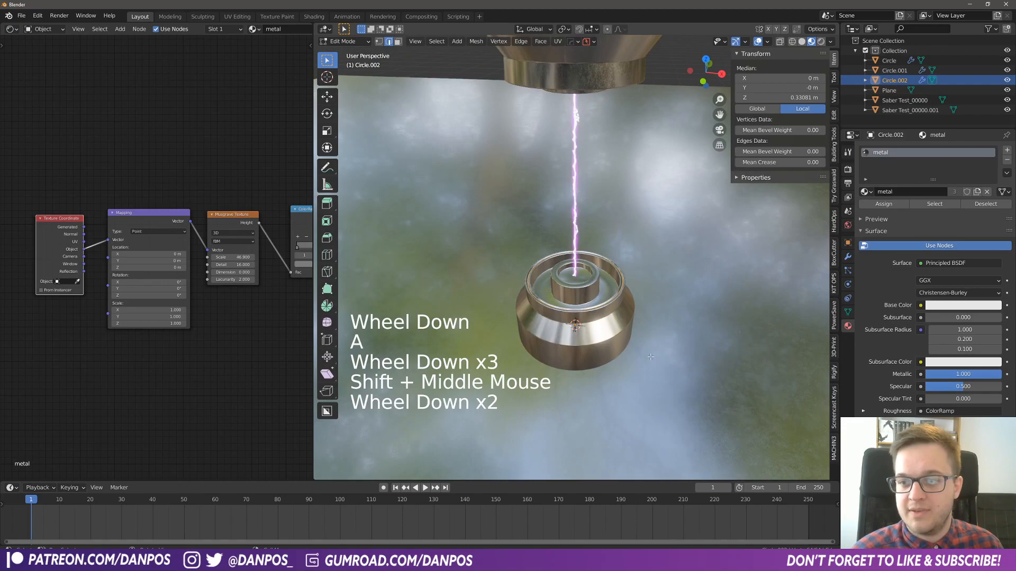
key("e")
left_click(641, 157)
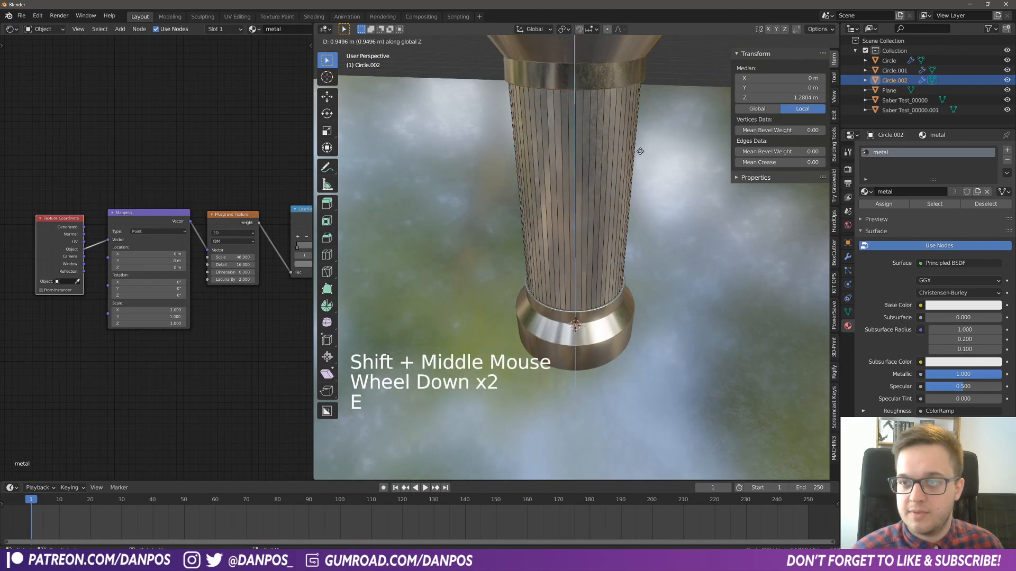
key("Tab")
middle_click_drag(634, 122, 616, 190)
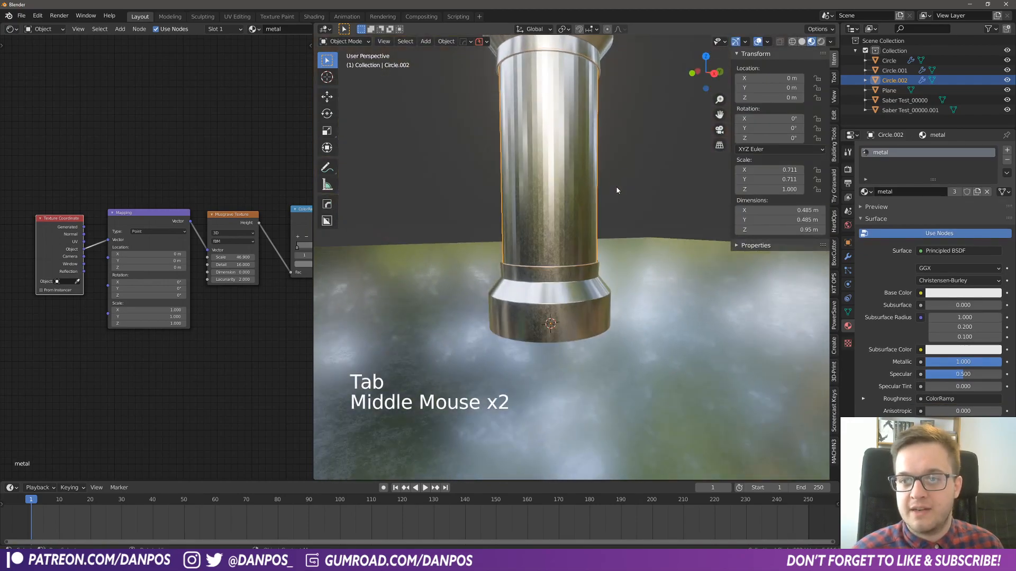
- Apply smooth shading to the extruded tube wall
mouse_move(550, 173)
middle_mouse_down()
mouse_move(577, 196)
mouse_move(590, 173)
mouse_move(571, 185)
mouse_move(550, 134)
middle_mouse_up()
right_click(550, 134)
left_click(552, 132)
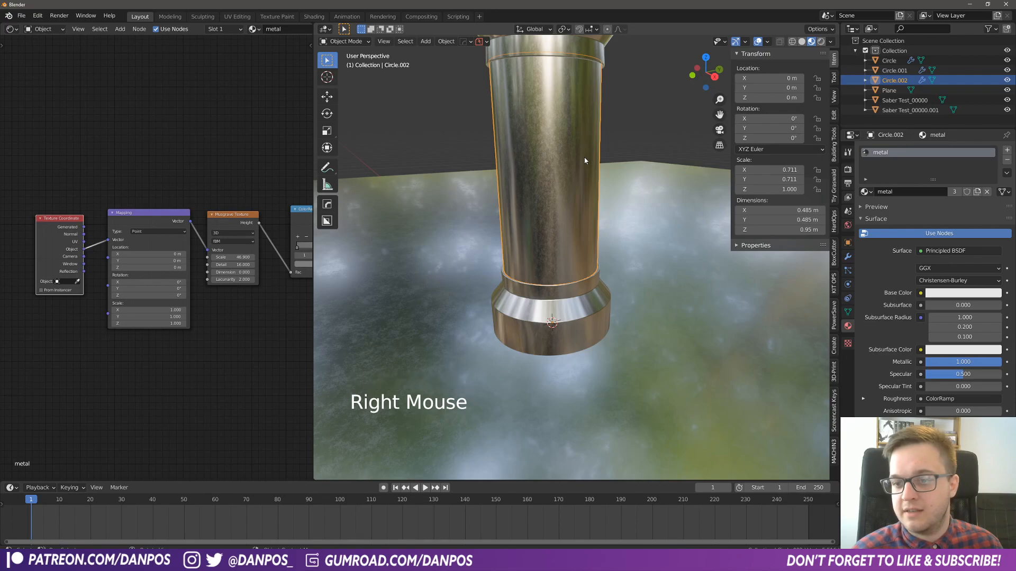
middle_click_drag(568, 171, 602, 207)
middle_click_drag(603, 207, 616, 205)
- Unlink the metal material from the tube and give it a new material named Glass
middle_click_drag(238, 104, 211, 114)
scroll(248, 108, "down", 3)
scroll(265, 30, "down", 6)
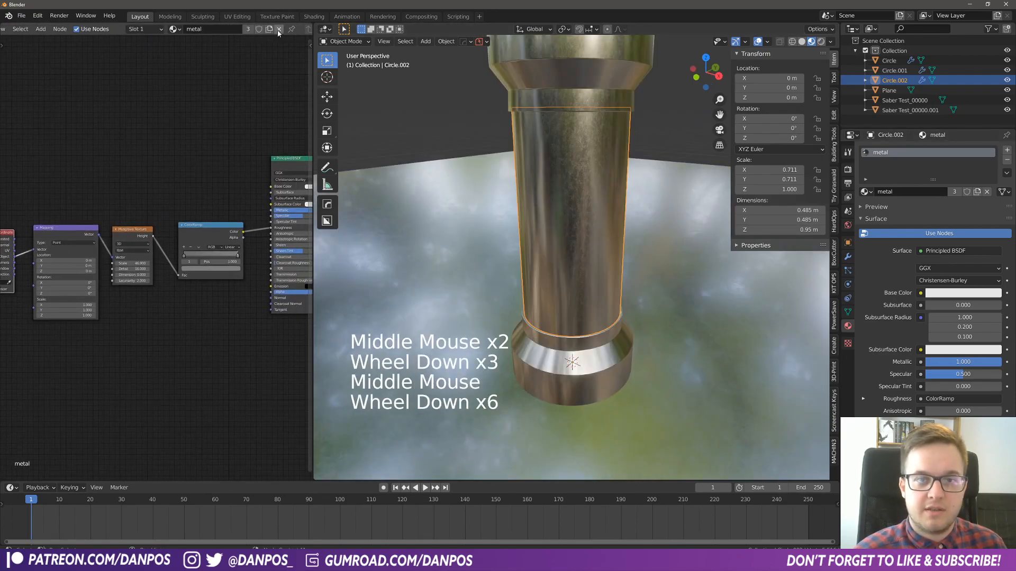
left_click(279, 31)
left_click(244, 30)
left_click(264, 30)
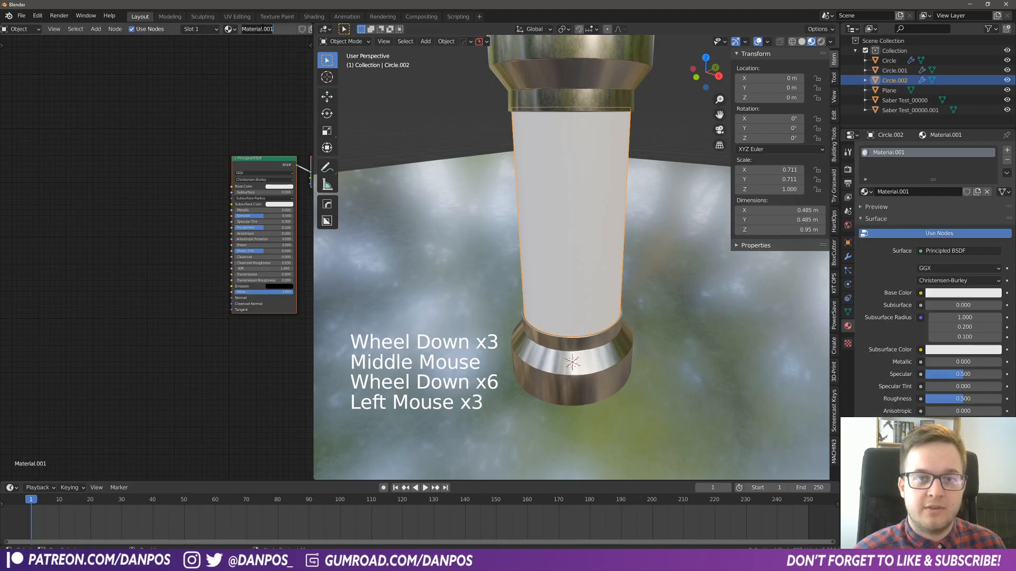
type("Glass")
key("Return")
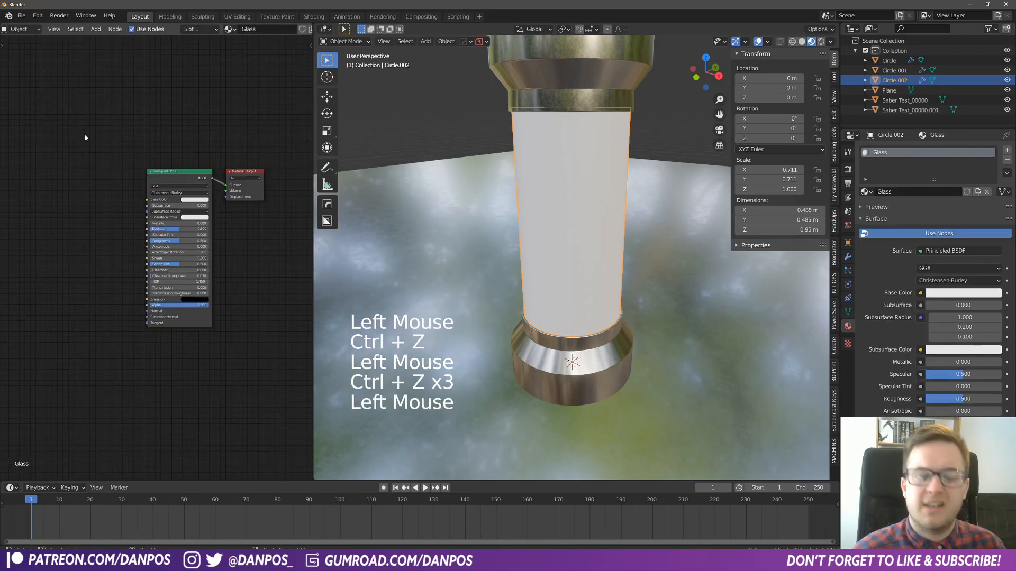
- Delete the Principled BSDF from the Glass material and place a Glass BSDF node in its place
middle_click_drag(518, 156, 575, 193)
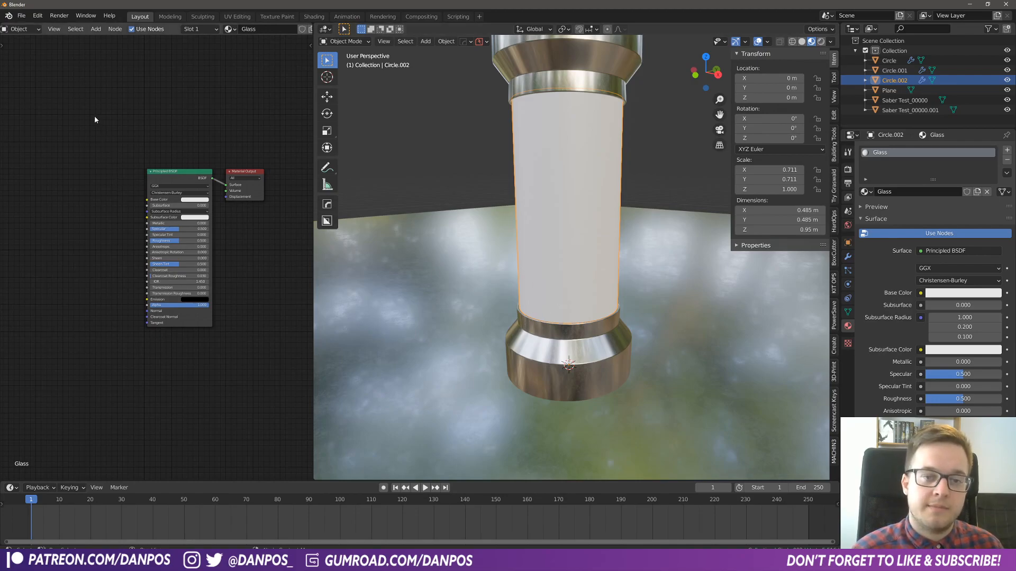
left_click_drag(94, 115, 175, 222)
key("Delete")
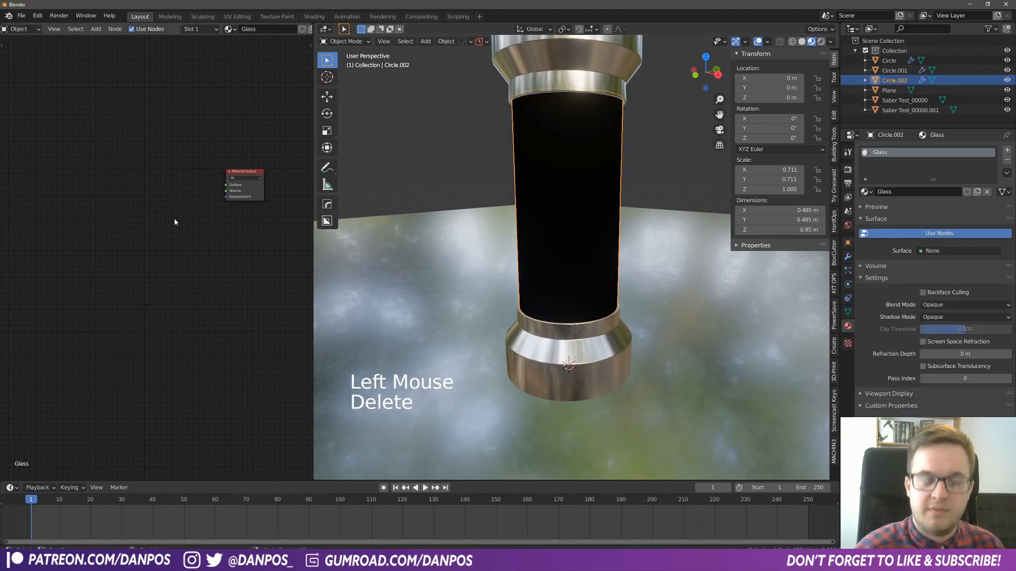
left_click(143, 194)
key("shift+a")
mouse_move(150, 190)
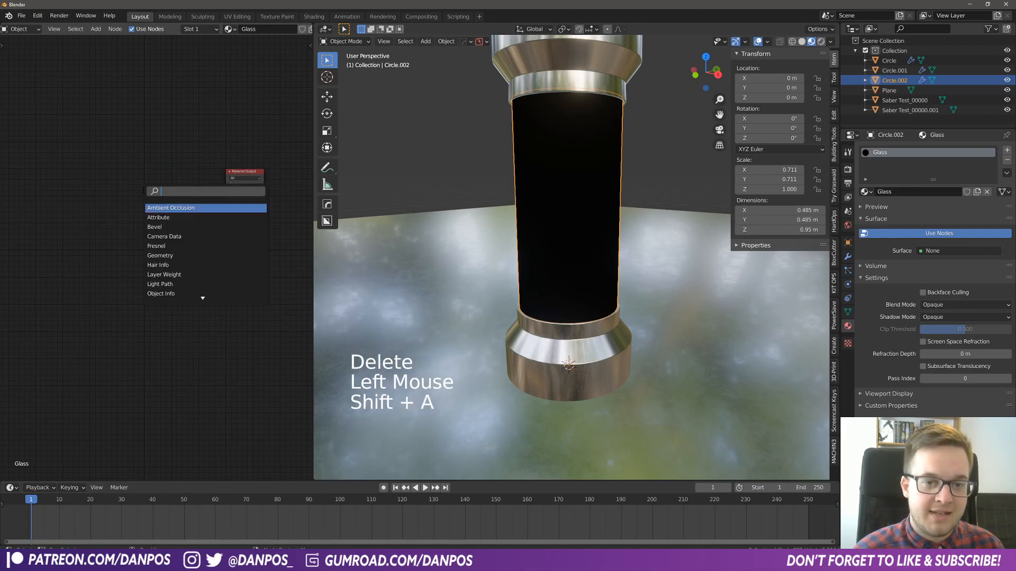
type("glass")
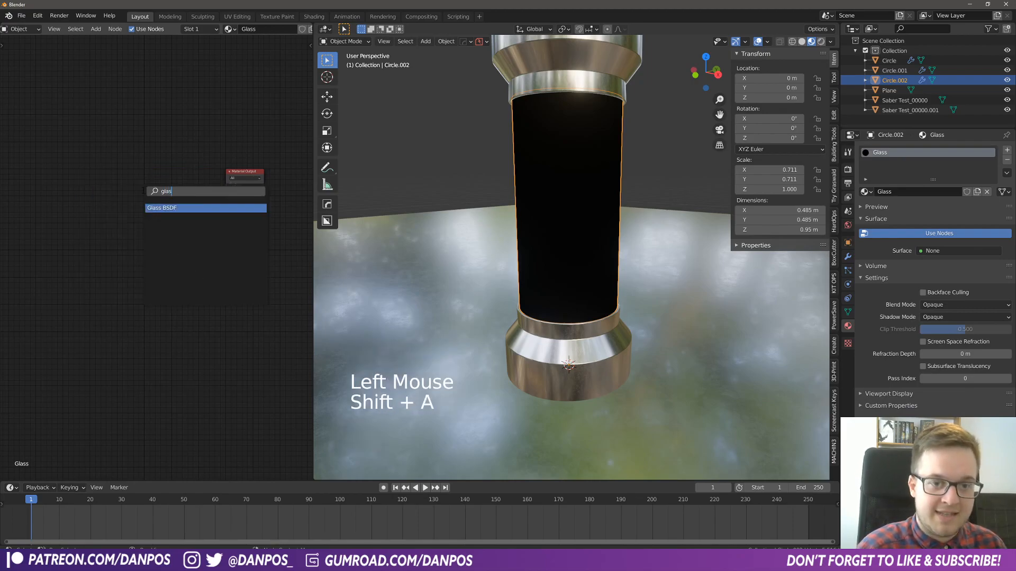
key("Return")
left_click(123, 221)
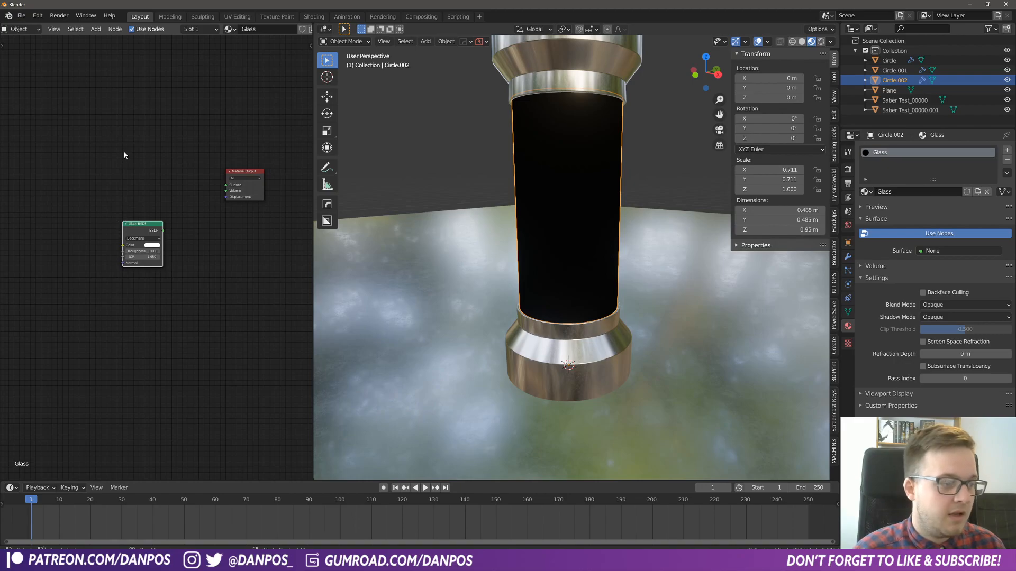
- Add a Transparent BSDF node just above the Glass BSDF
left_click(142, 180)
key("shift+a")
type("tras")
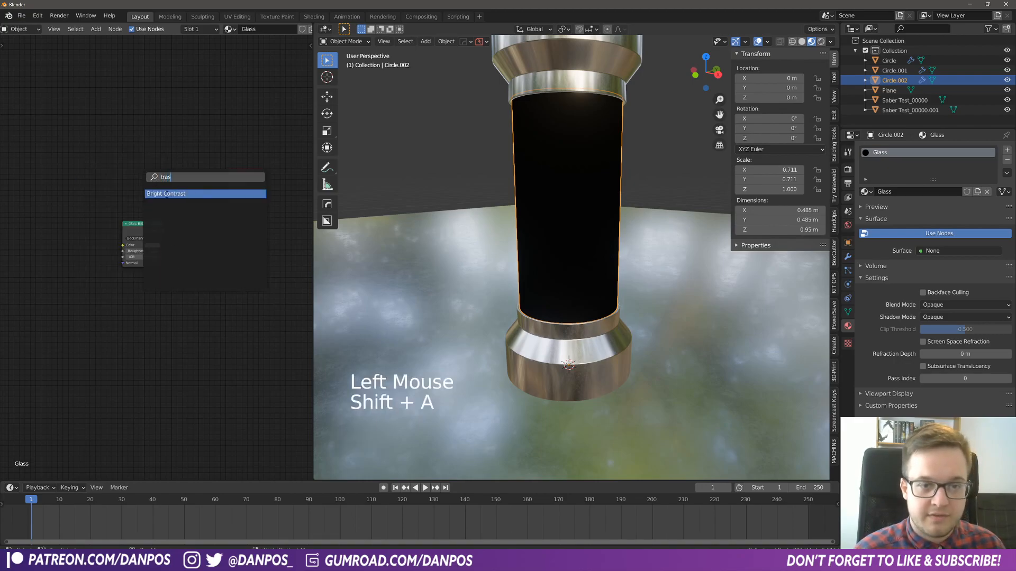
key("BackSpace")
type("n")
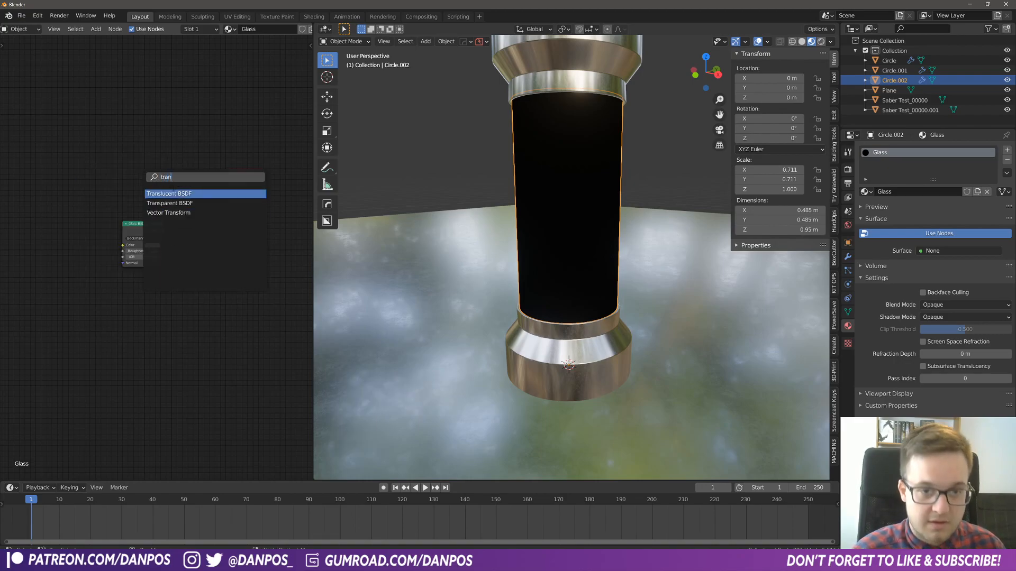
left_click(163, 204)
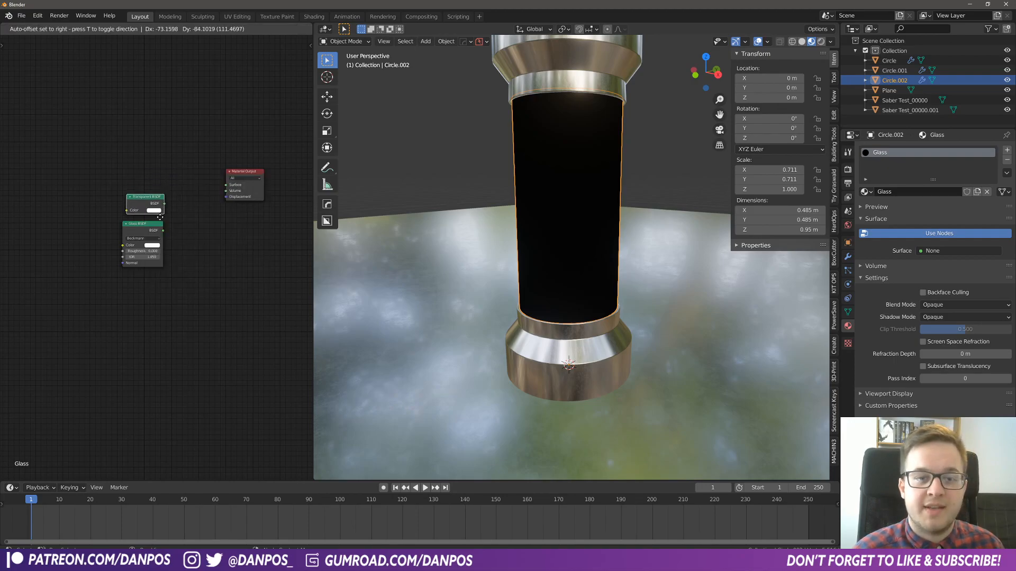
left_click(155, 217)
- Combine the Transparent BSDF and Glass BSDF through a Mix Shader, in that order, and feed it into the Material Output's Surface
key("shift+a")
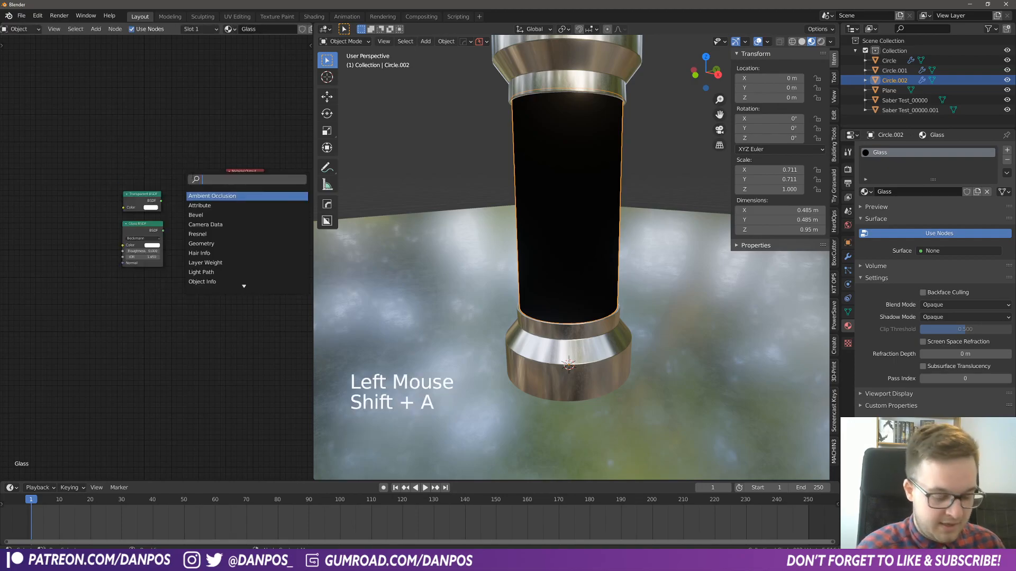
type("mi")
left_click(203, 205)
left_click(201, 203)
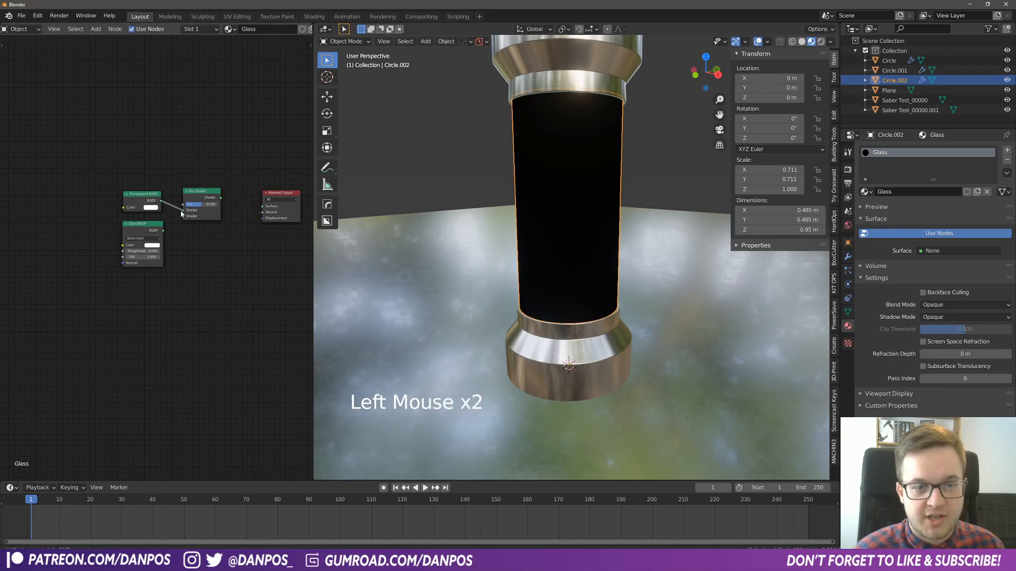
left_click_drag(163, 234, 264, 206)
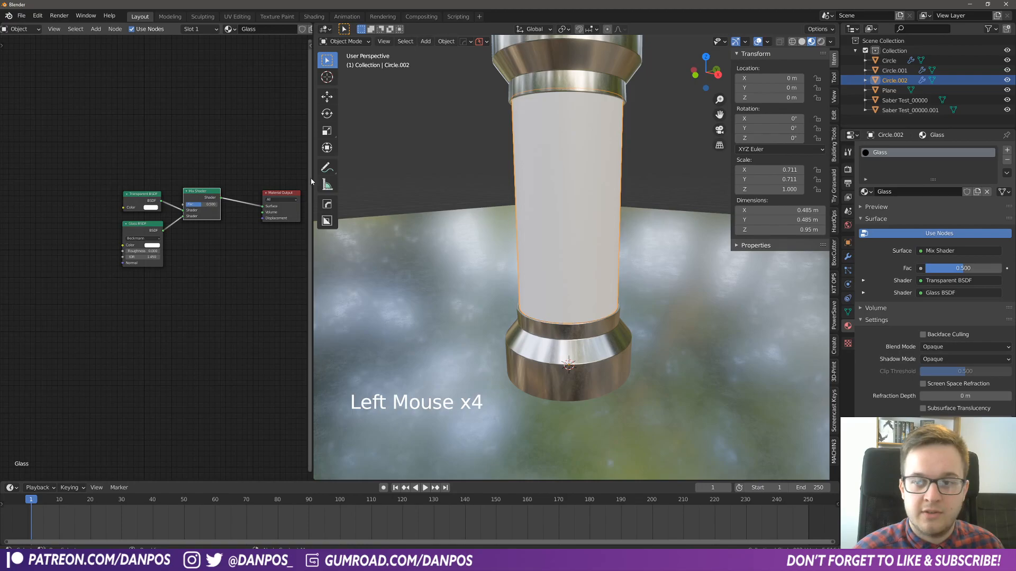
- Set the Glass material's blend mode to Alpha Blend and its shadow mode to None
left_click(851, 328)
scroll(883, 370, "down", 9)
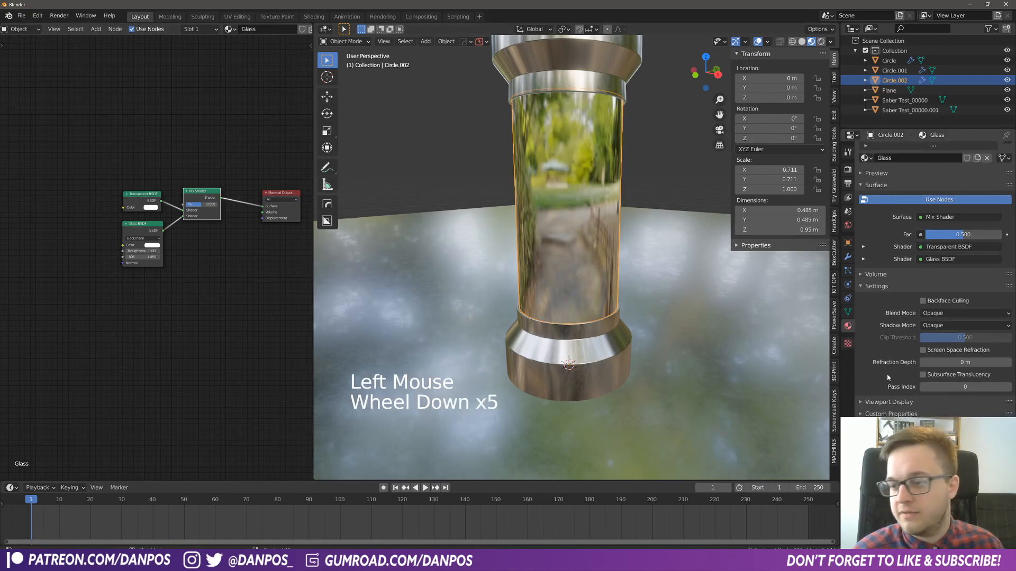
scroll(874, 317, "down", 4)
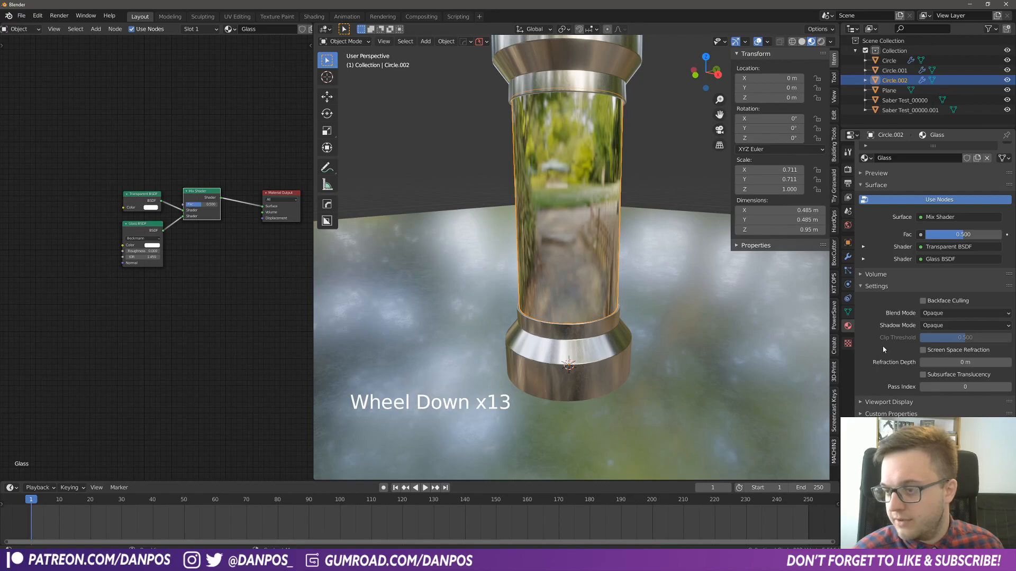
left_click(949, 314)
left_click(947, 356)
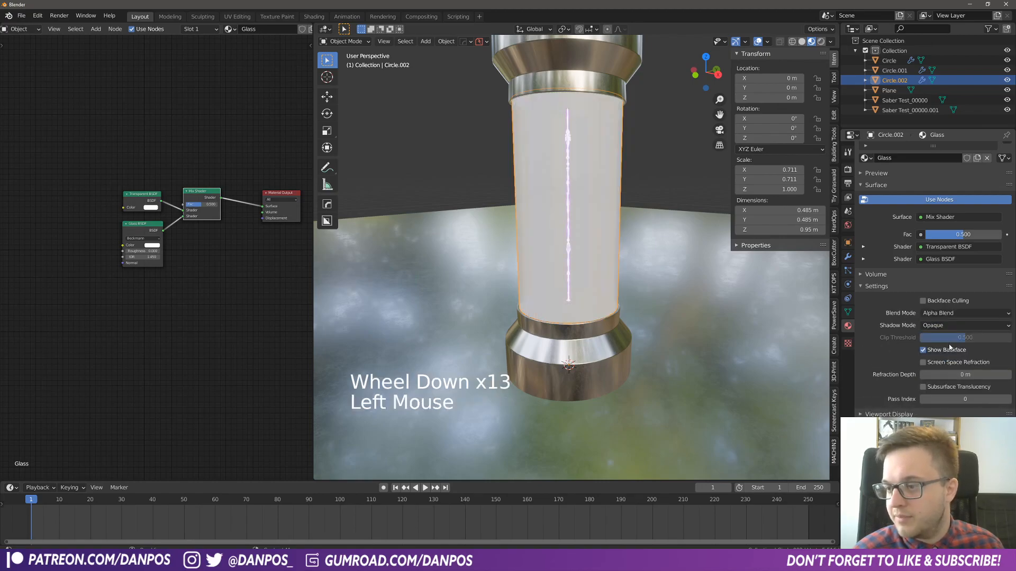
left_click(959, 325)
left_click(930, 337)
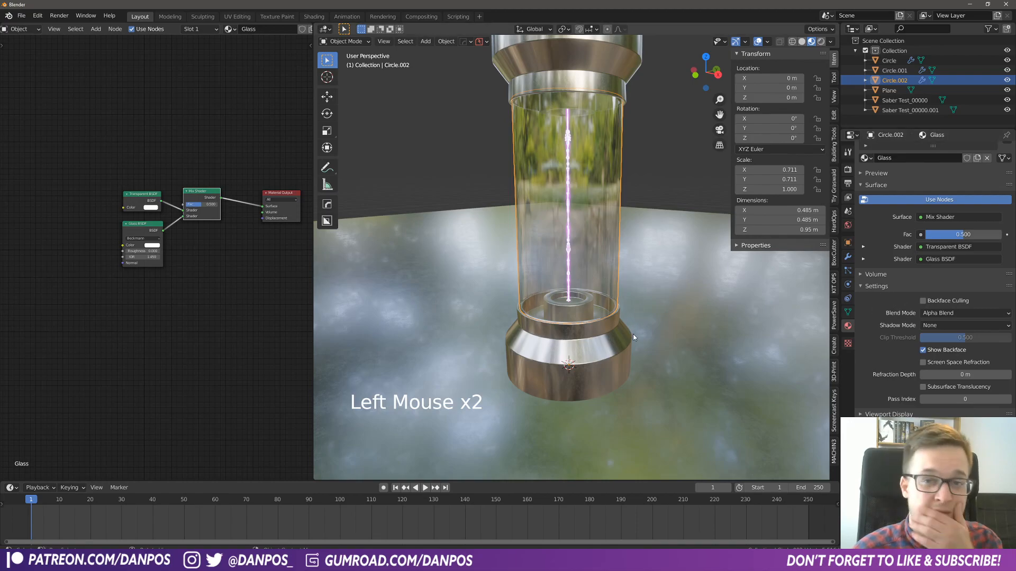
- Set the Glass BSDF's IOR to 1.35 after checking the tube up close
middle_click_drag(630, 325, 584, 268)
scroll(587, 265, "up", 3)
scroll(550, 233, "down", 1)
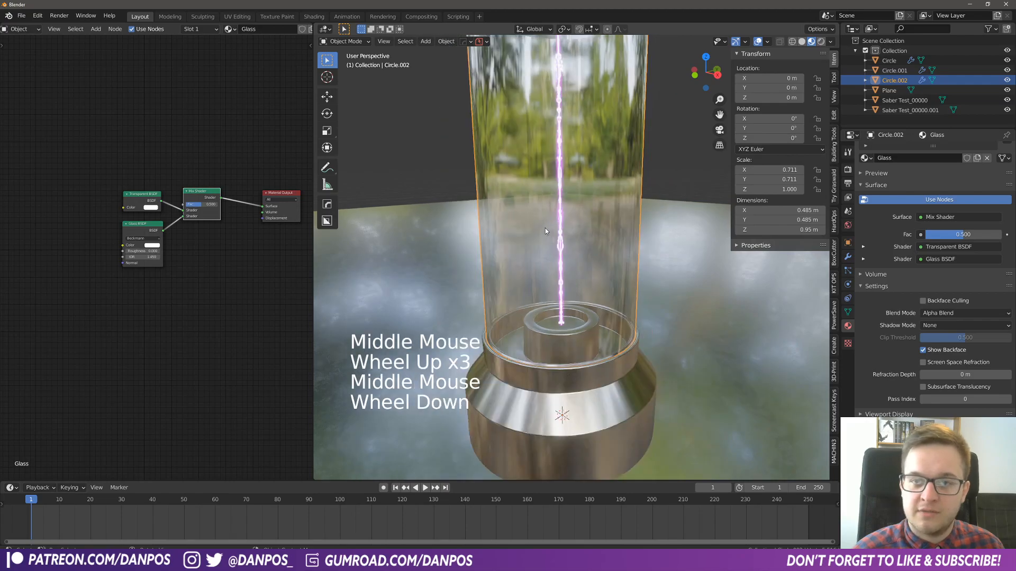
left_click(143, 256)
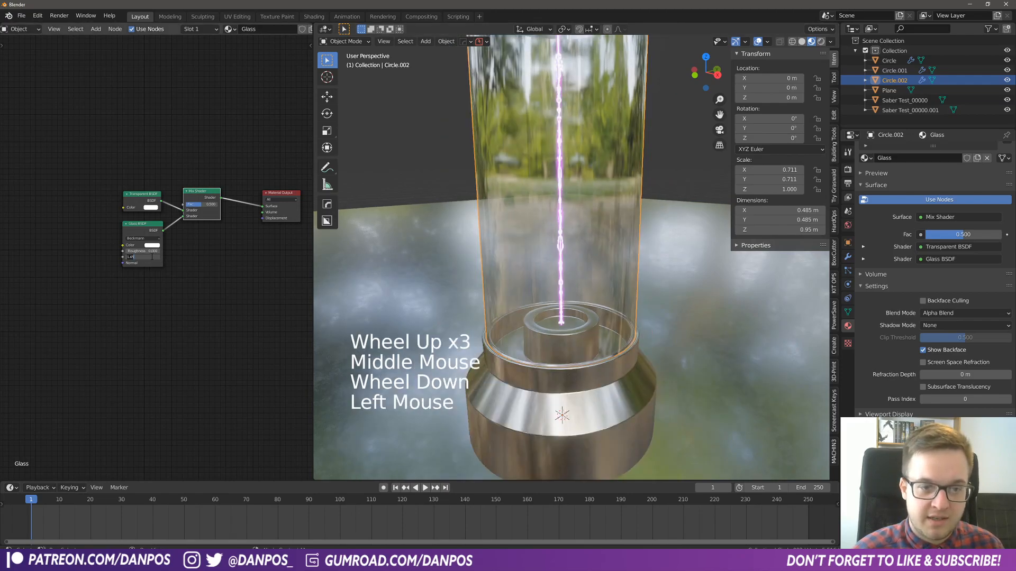
type("1.35")
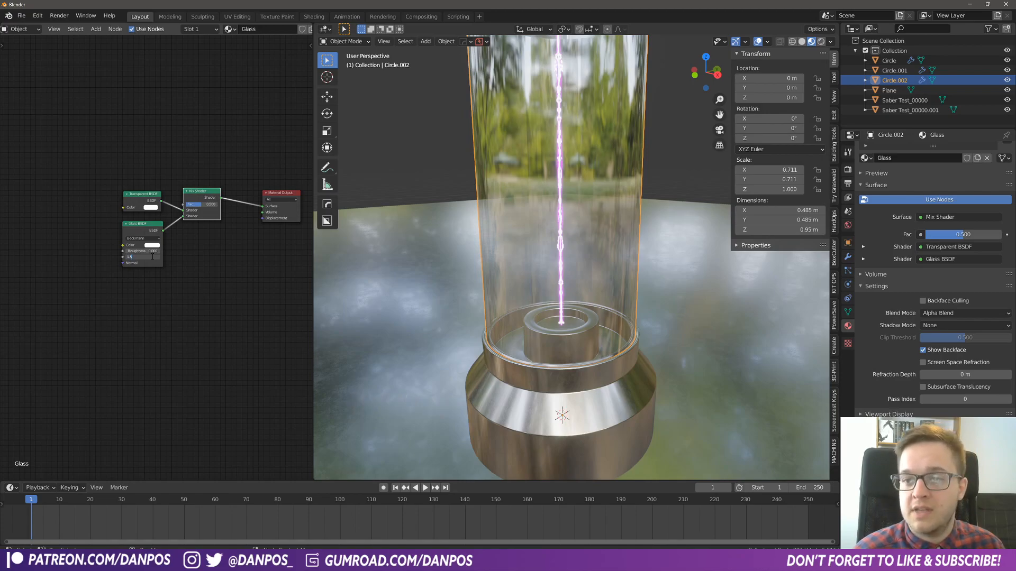
key("Return")
left_click(212, 256)
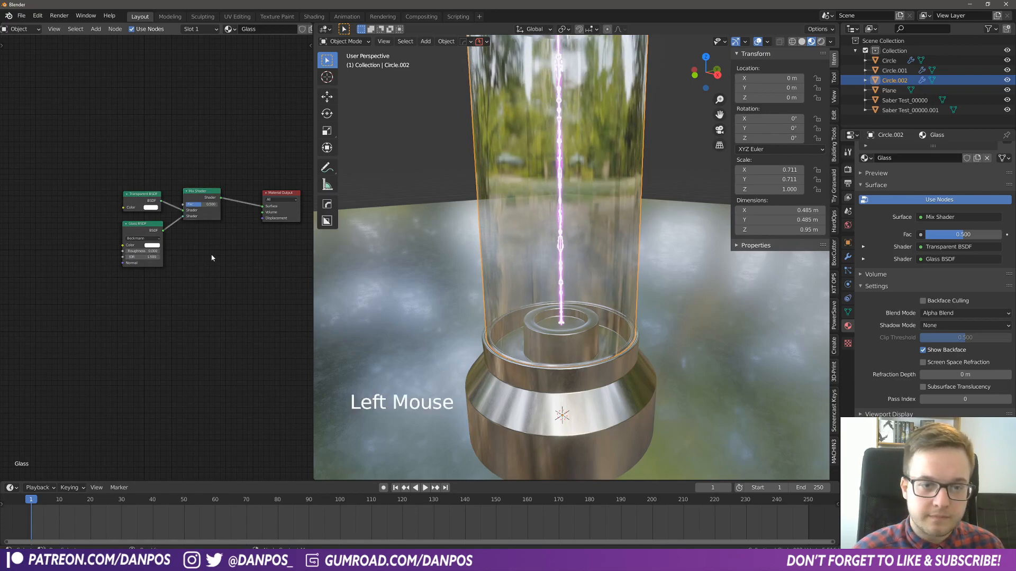
- Add a Layer Weight node and connect its Facing output to the Mix Shader's Fac input
scroll(216, 265, "down", 1)
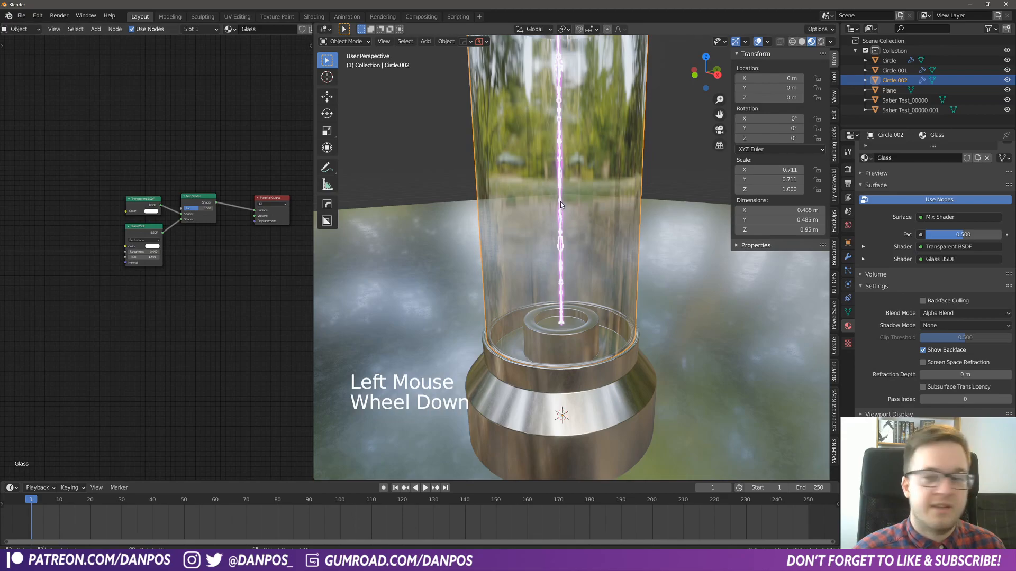
middle_click_drag(567, 190, 565, 185)
scroll(565, 185, "down", 1)
middle_click_drag(557, 148, 560, 163)
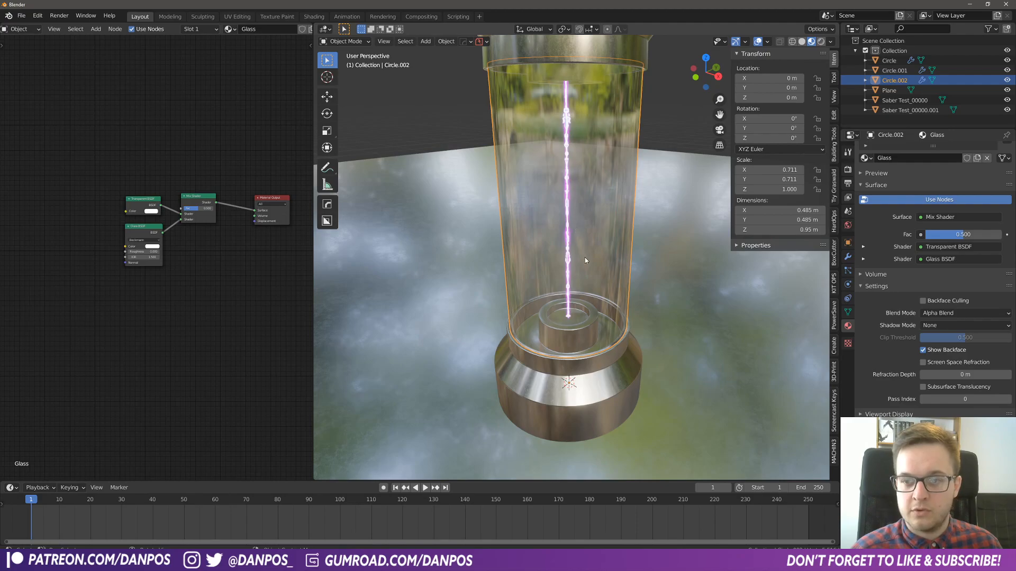
left_click(149, 168)
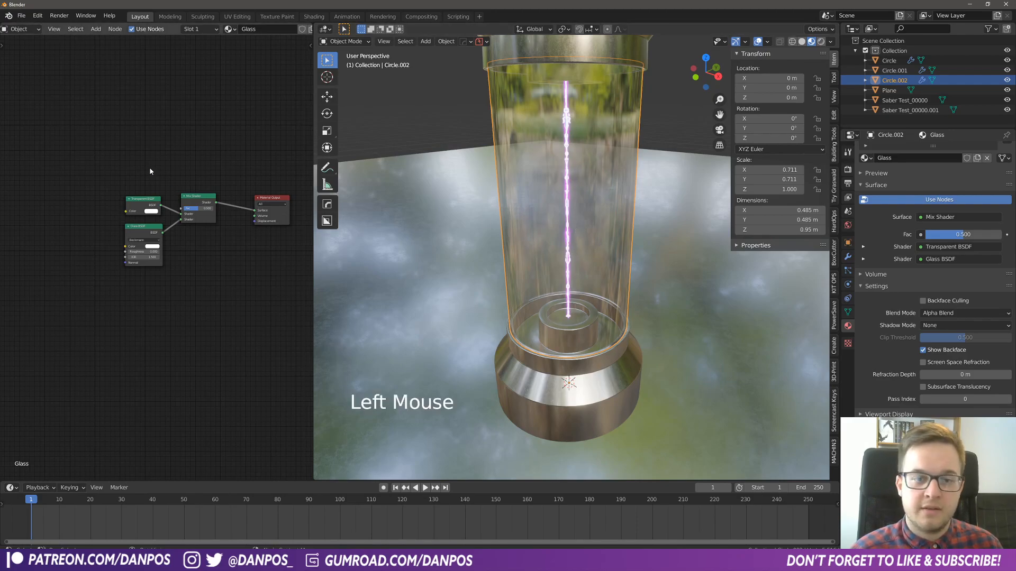
key("shift+a")
left_click(169, 146)
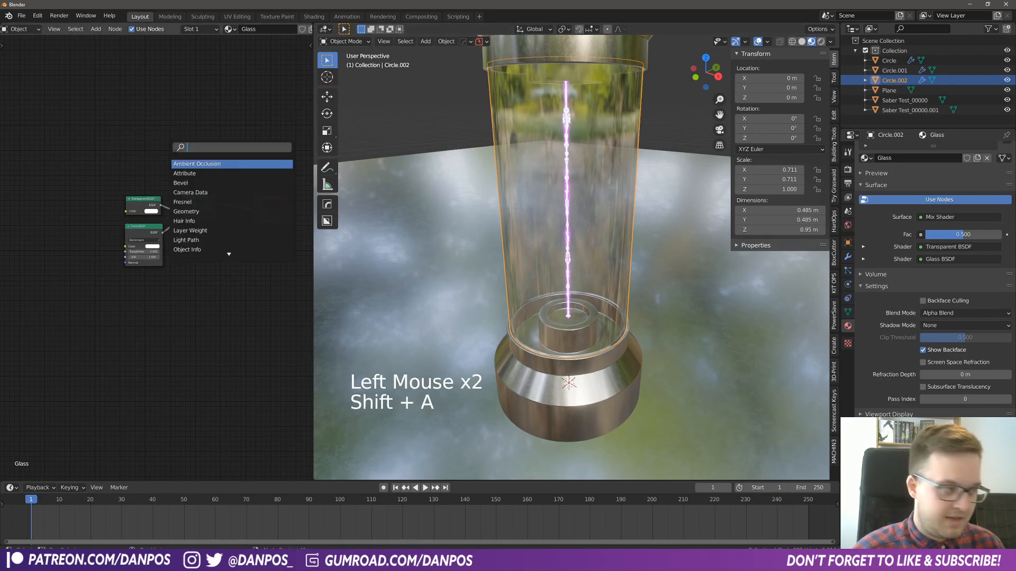
type("layer")
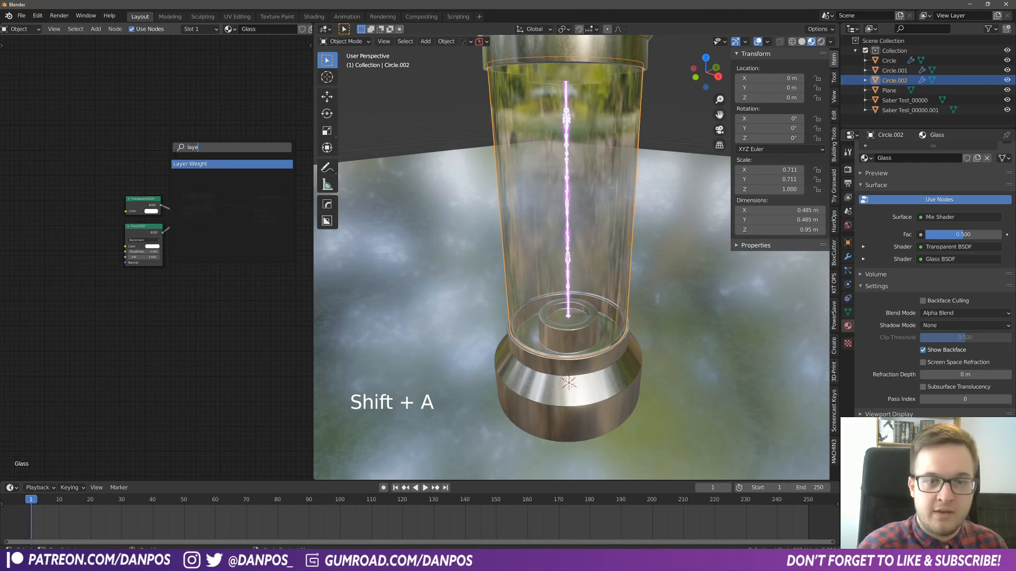
key("Return")
left_click(64, 146)
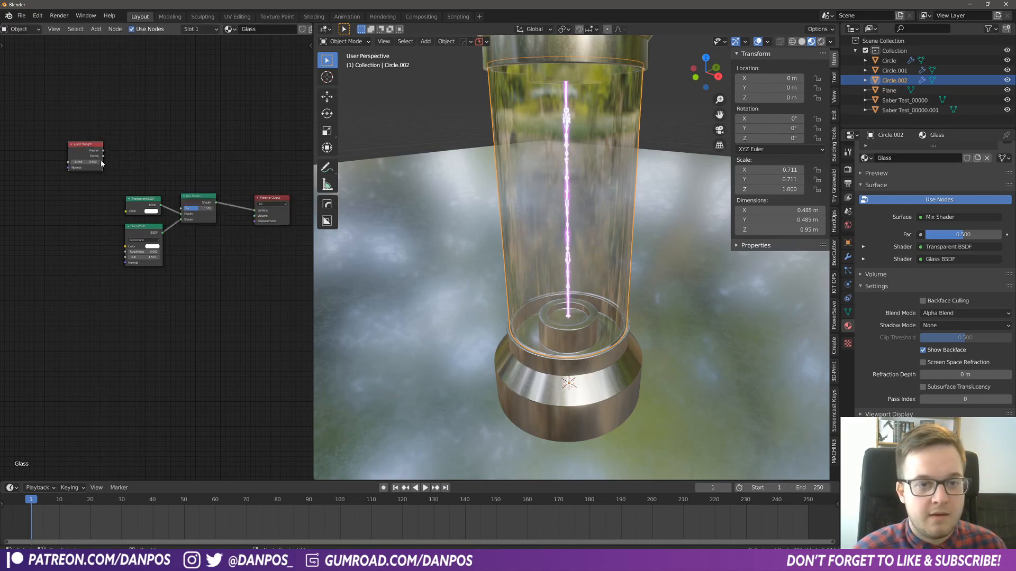
left_click_drag(103, 158, 184, 213)
- Spread the nodes apart, insert a ColorRamp between the Layer Weight and the Mix Shader's Fac, and preview the ramp's output on the tube
left_click_drag(95, 192, 91, 281)
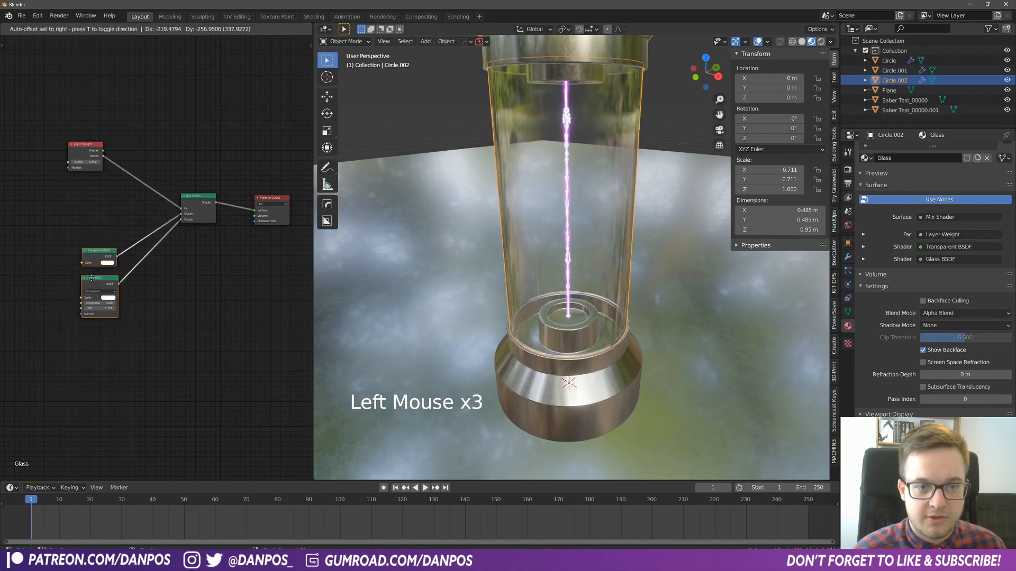
left_click_drag(197, 197, 211, 186)
left_click(129, 156)
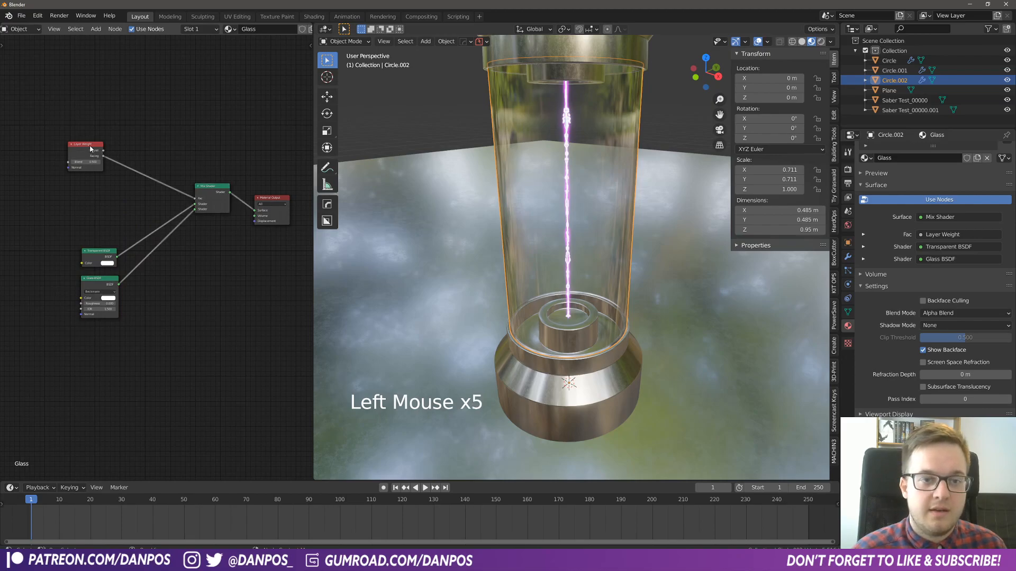
left_click(160, 149)
key("shift+a")
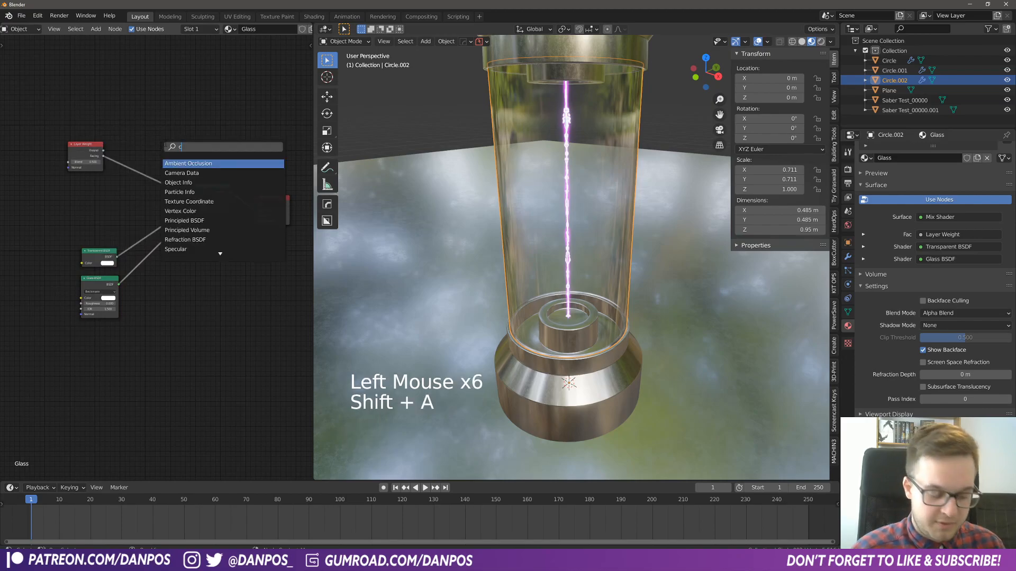
type("colo")
key("Down")
key("Return")
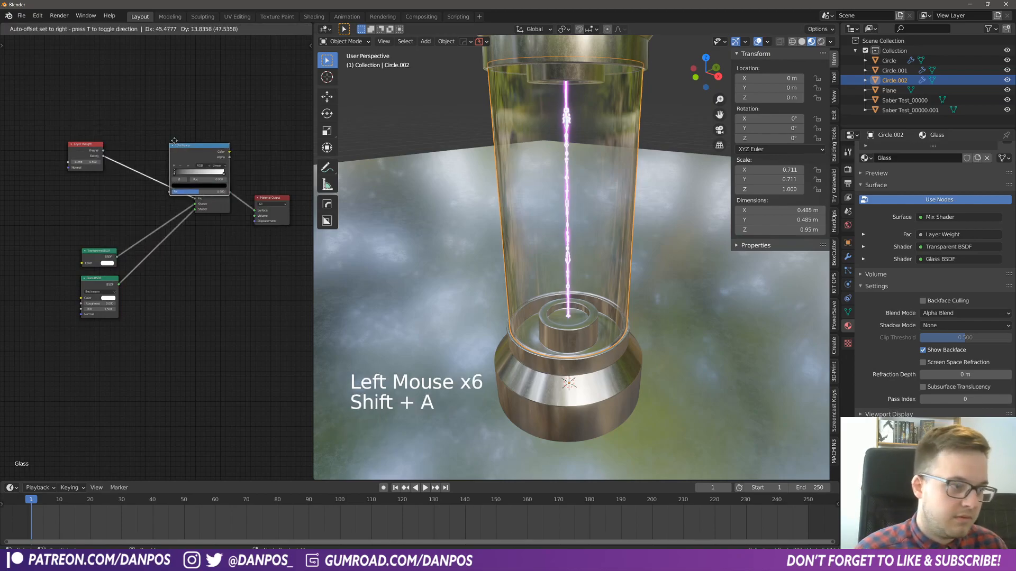
left_click(131, 160)
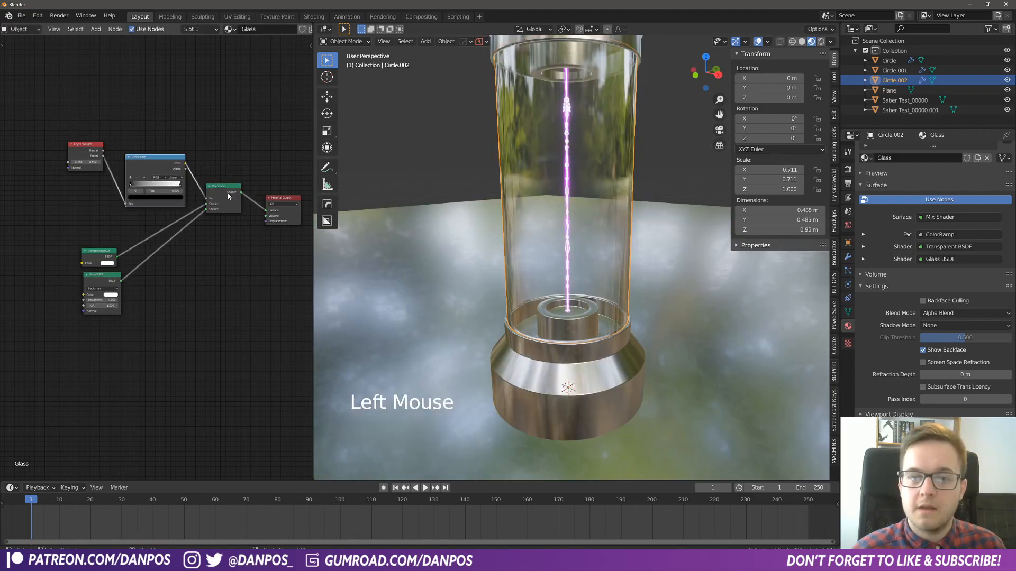
left_click(174, 164, "ctrl+shift")
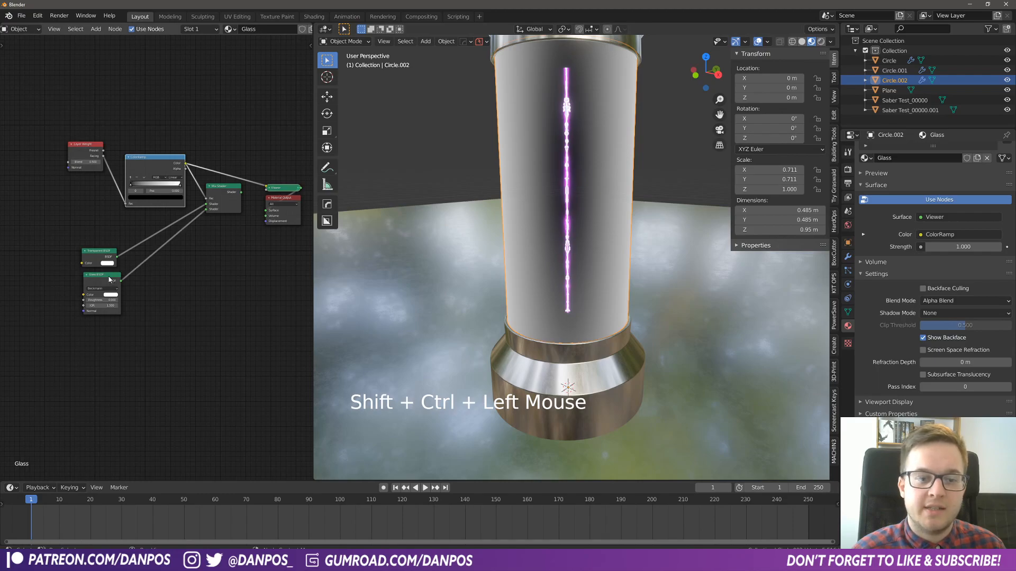
- Move the Glass BSDF lower, reconnect the ColorRamp's Color to the Mix Shader's Fac and preview the ramp on the tube
left_click_drag(109, 280, 114, 301)
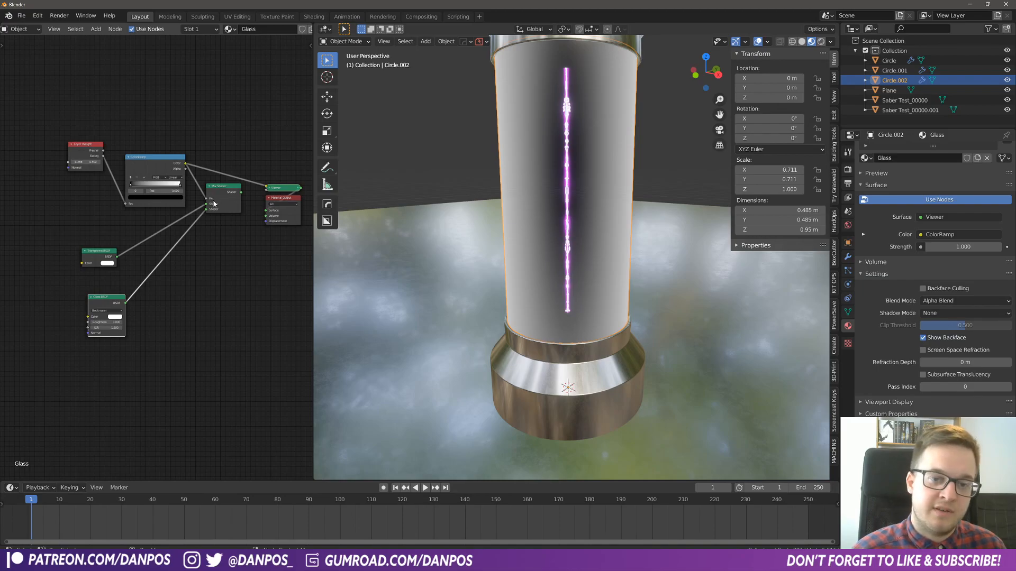
mouse_move(207, 199)
left_mouse_down()
mouse_move(221, 201)
mouse_move(207, 200)
left_mouse_up()
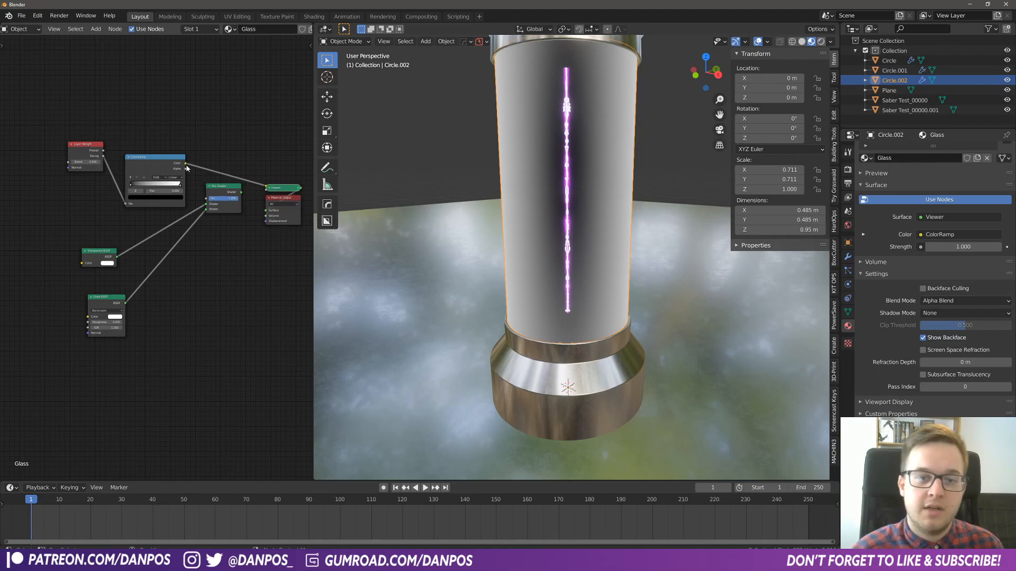
left_click_drag(185, 163, 242, 202)
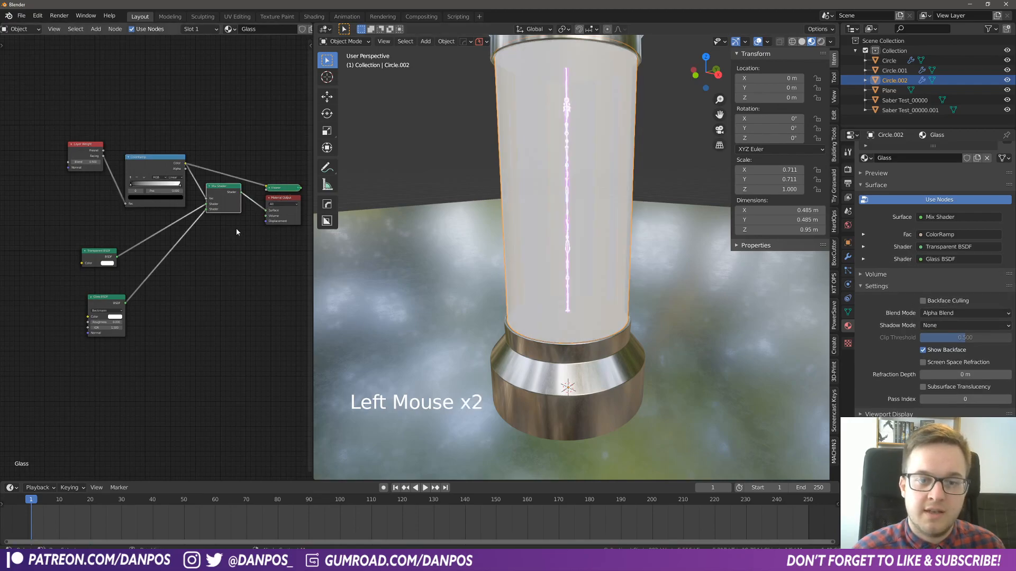
left_click(162, 160, "ctrl+shift")
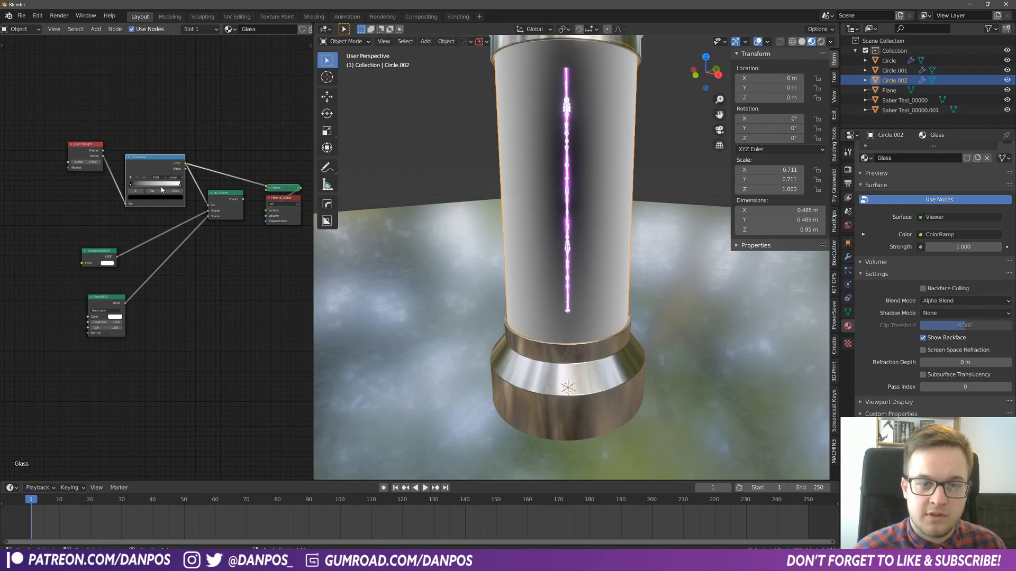
- Set the Layer Weight node's Blend to 0.25
mouse_move(91, 162)
left_mouse_down("shift")
mouse_move(64, 162)
mouse_move(93, 161)
left_mouse_up("shift")
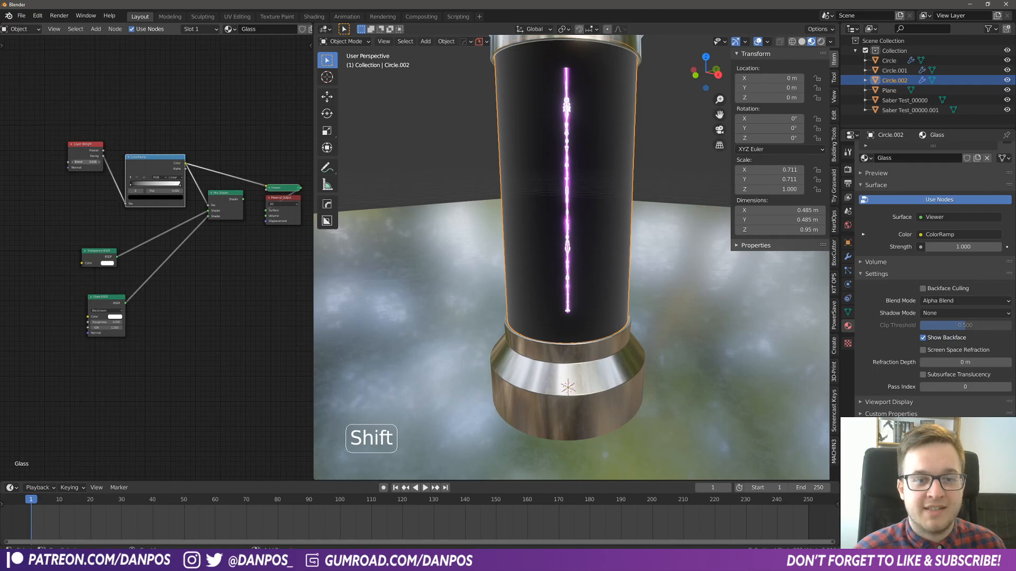
left_click(99, 164)
type(".25")
key("Return")
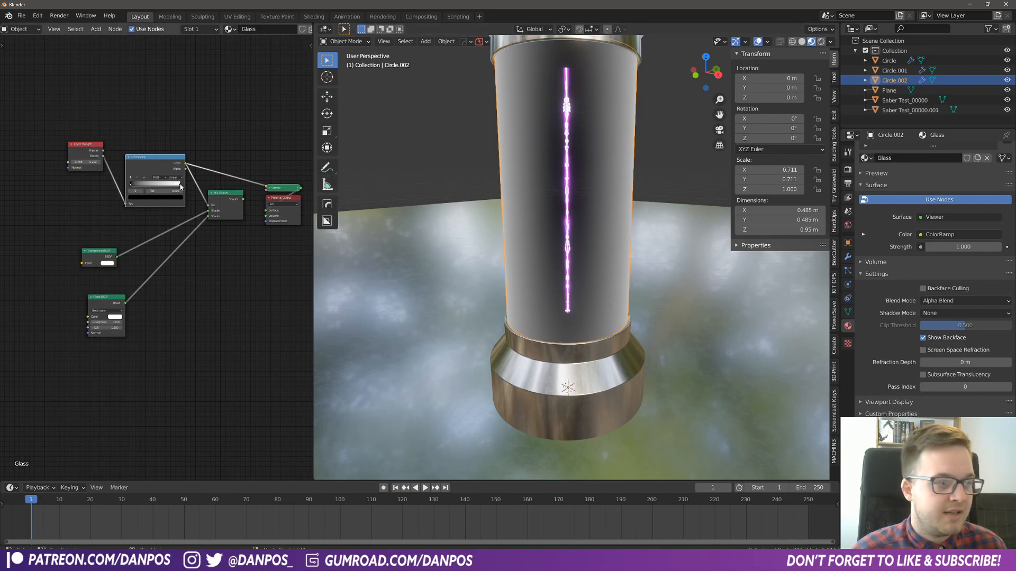
- Move the ColorRamp's white stop to position 0.312 and set its interpolation to Ease
mouse_move(129, 188)
left_mouse_down()
mouse_move(164, 186)
mouse_move(146, 186)
left_mouse_up()
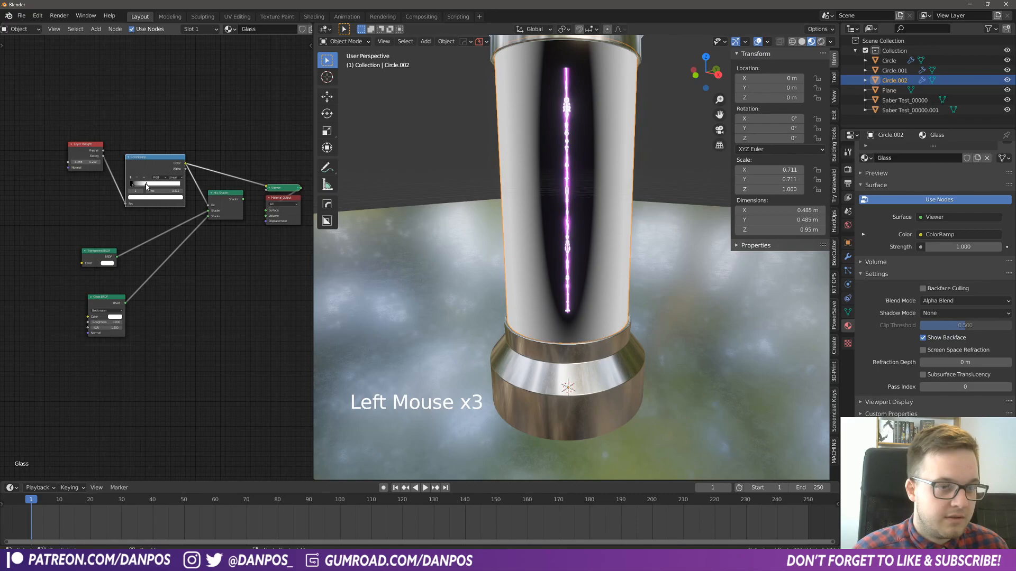
left_click(177, 178)
left_click(180, 185)
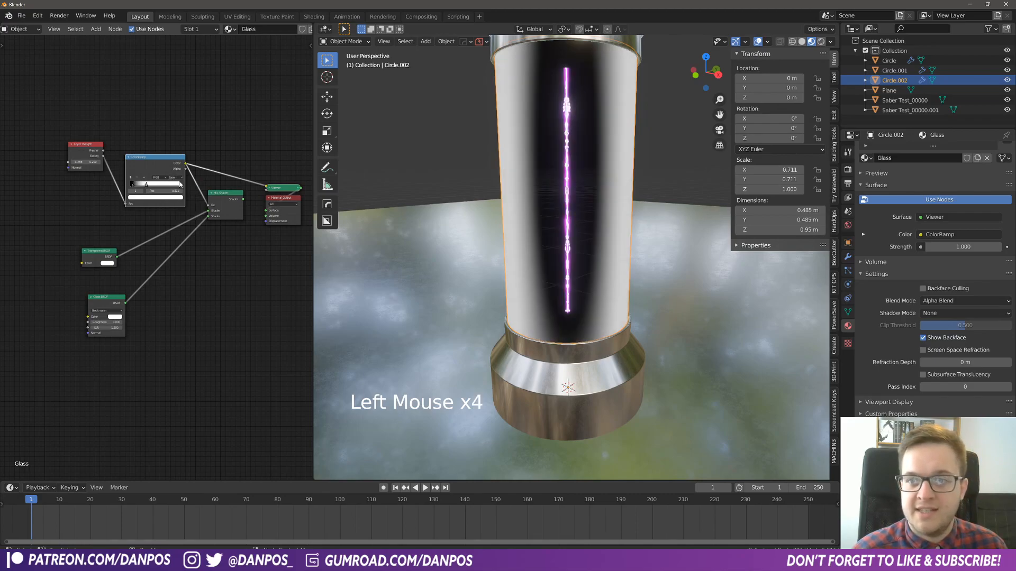
middle_click_drag(621, 202, 502, 189)
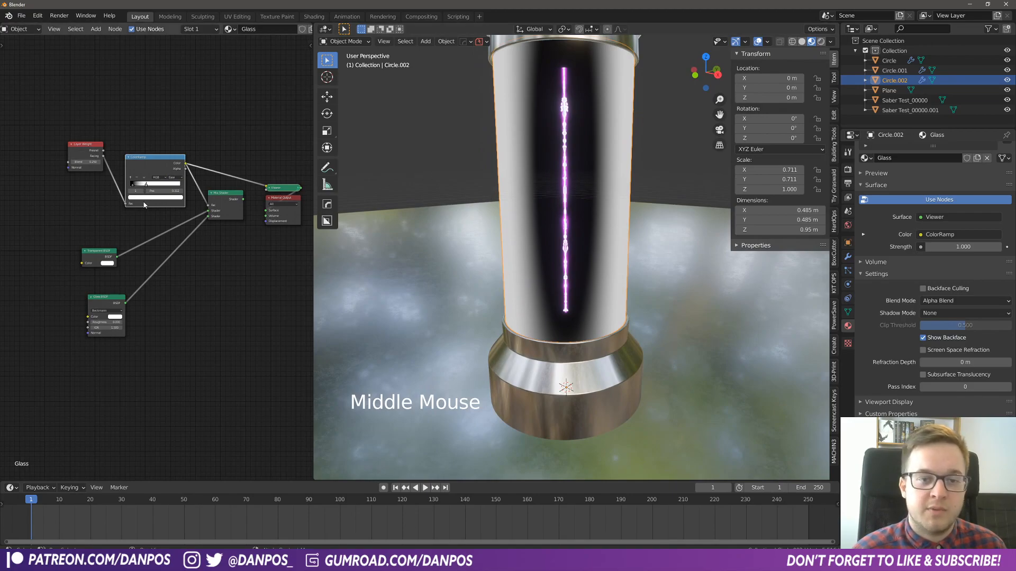
- Lower the Layer Weight's Blend to 0.1 and display the Mix Shader's result on the tube
scroll(77, 158, "up", 4)
middle_click_drag(67, 141, 90, 171)
left_click(90, 171)
left_click_drag(79, 156, 43, 156, "shift")
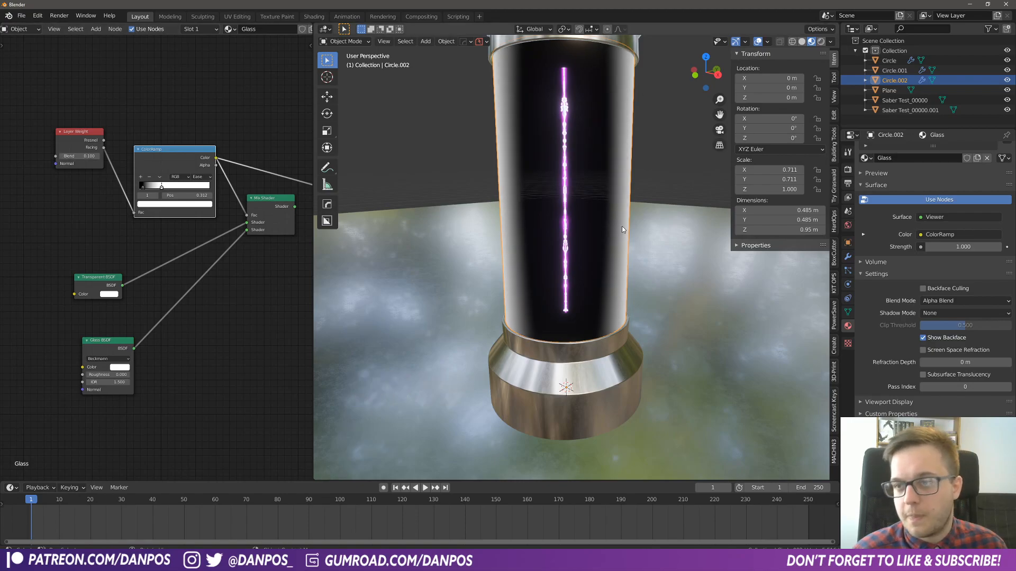
left_click(260, 201, "ctrl+shift")
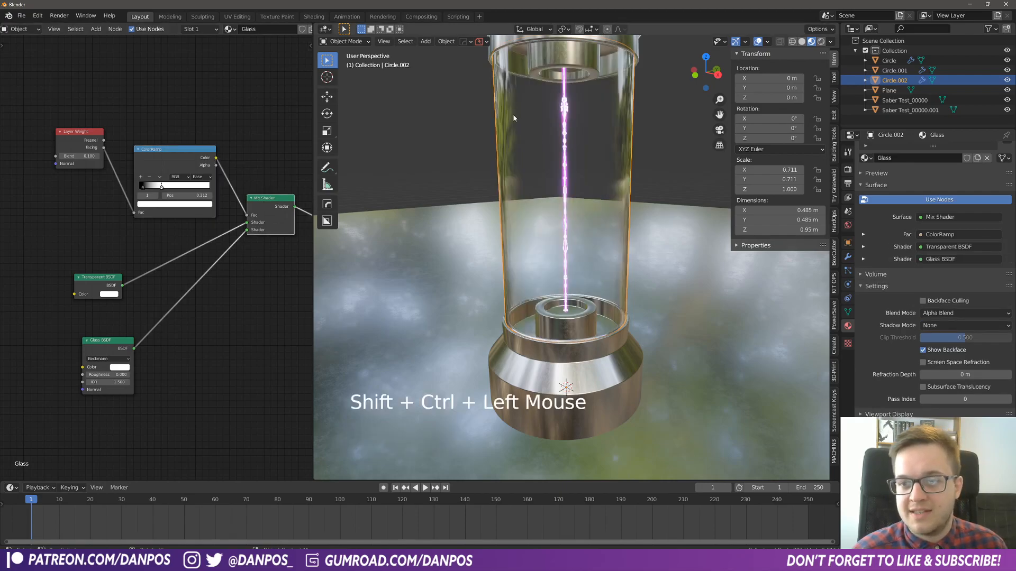
middle_click_drag(605, 254, 620, 186)
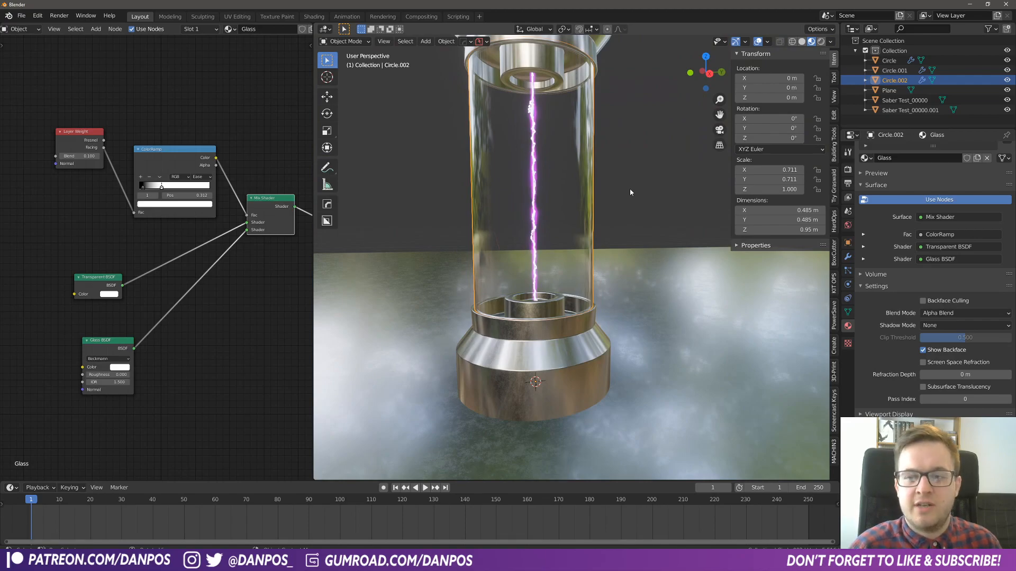
- Set the Glass BSDF's Roughness to about 0.272 and tint its color light pinkish purple
mouse_move(107, 373)
left_mouse_down()
mouse_move(145, 373)
mouse_move(126, 373)
left_mouse_up()
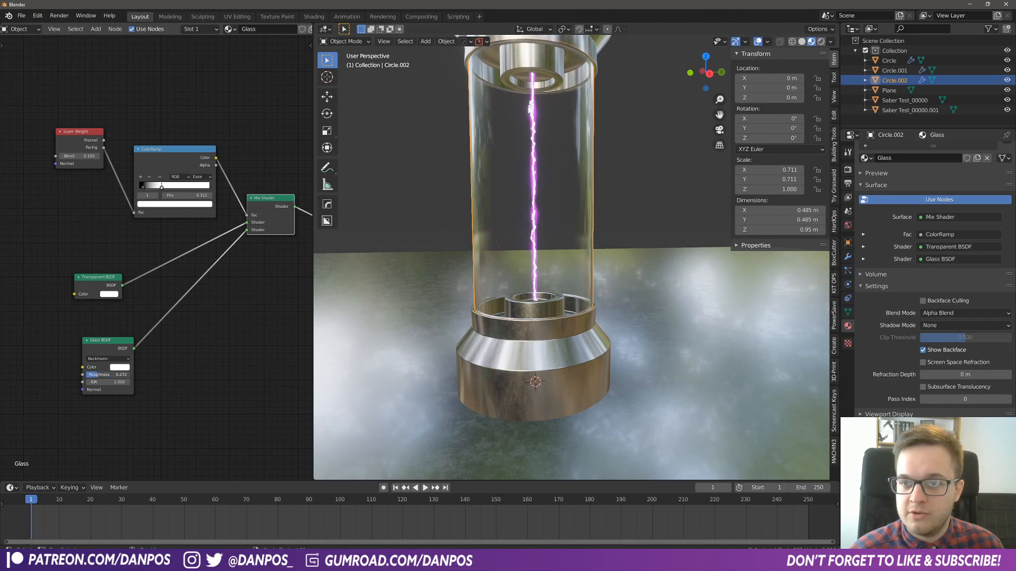
left_click(120, 368)
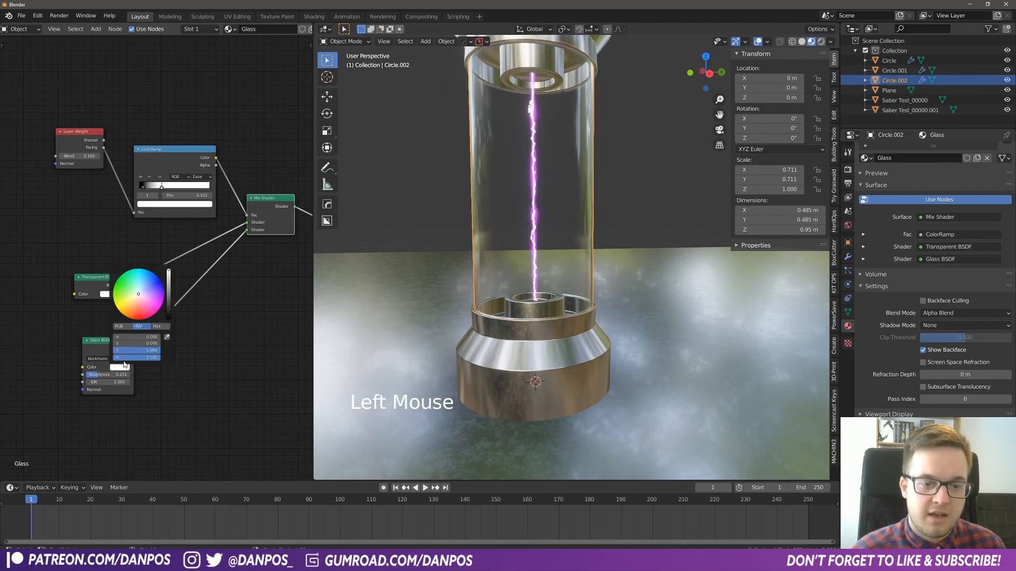
left_click_drag(145, 298, 144, 292)
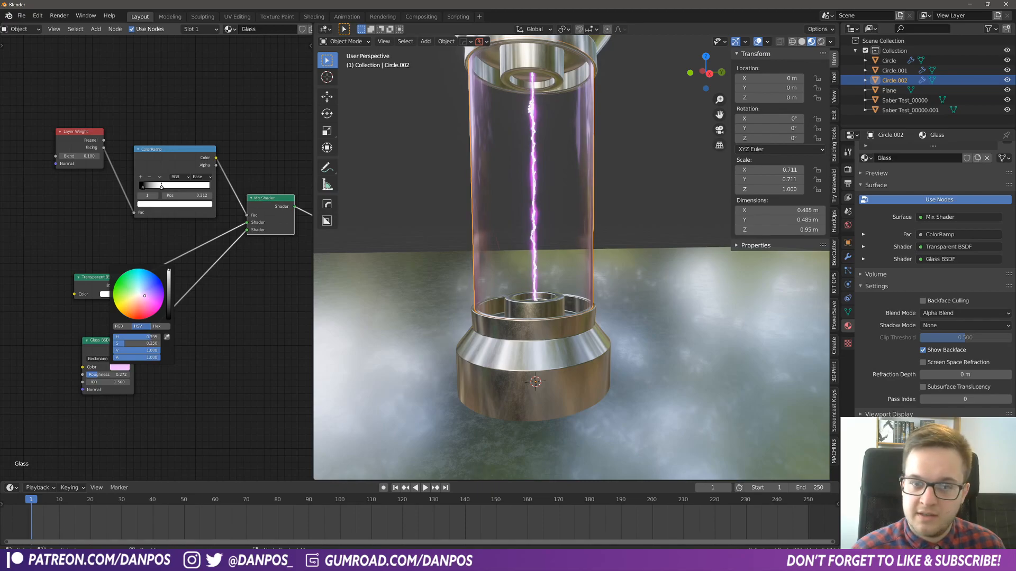
- Give the Transparent BSDF's color the glass's pink tint and fade it to nearly white
key("ctrl+z")
middle_click_drag(111, 311, 70, 320)
left_click(69, 303)
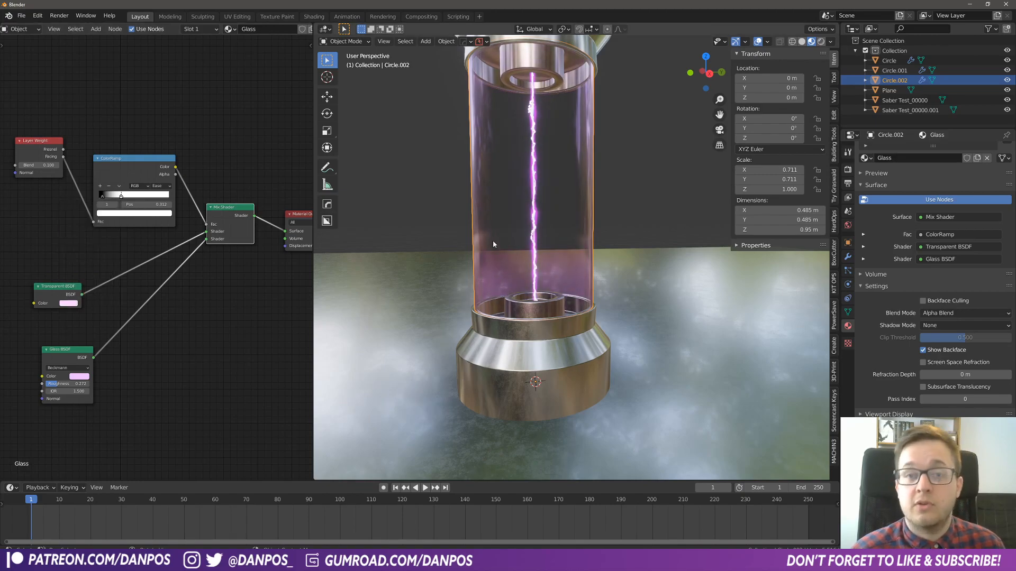
middle_click_drag(493, 243, 547, 262)
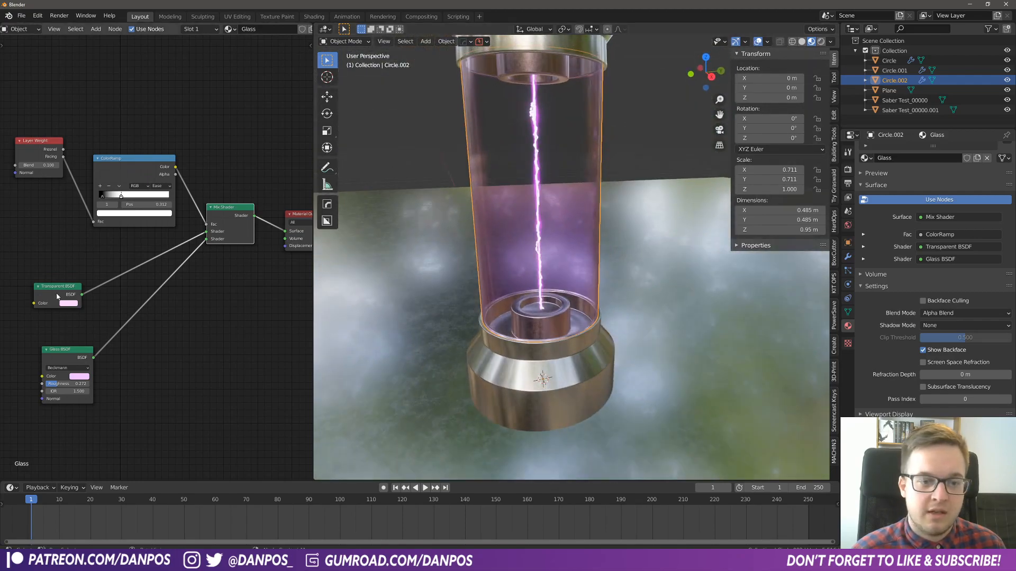
left_click(65, 303)
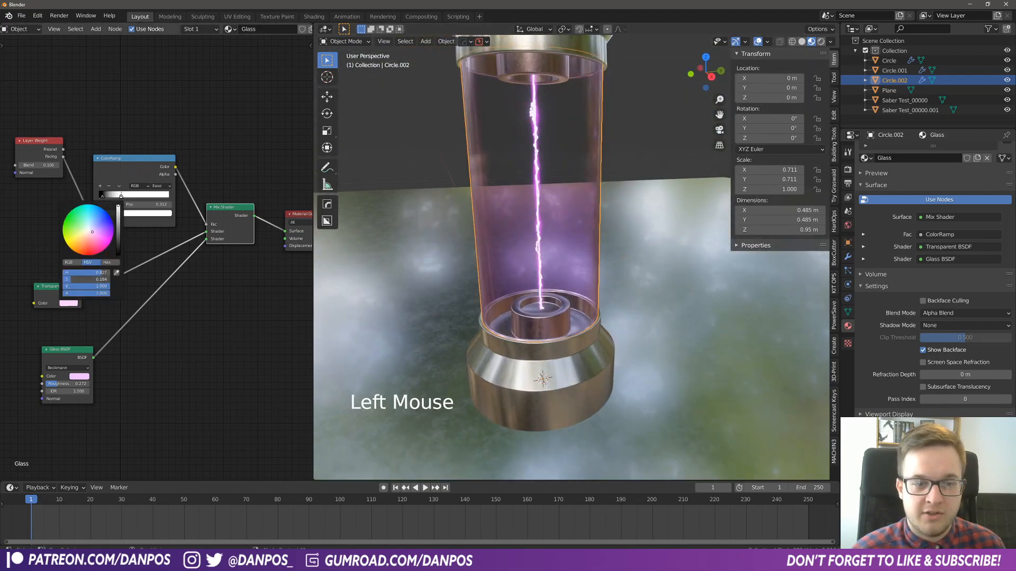
left_click_drag(92, 232, 88, 229)
middle_click_drag(677, 330, 666, 319)
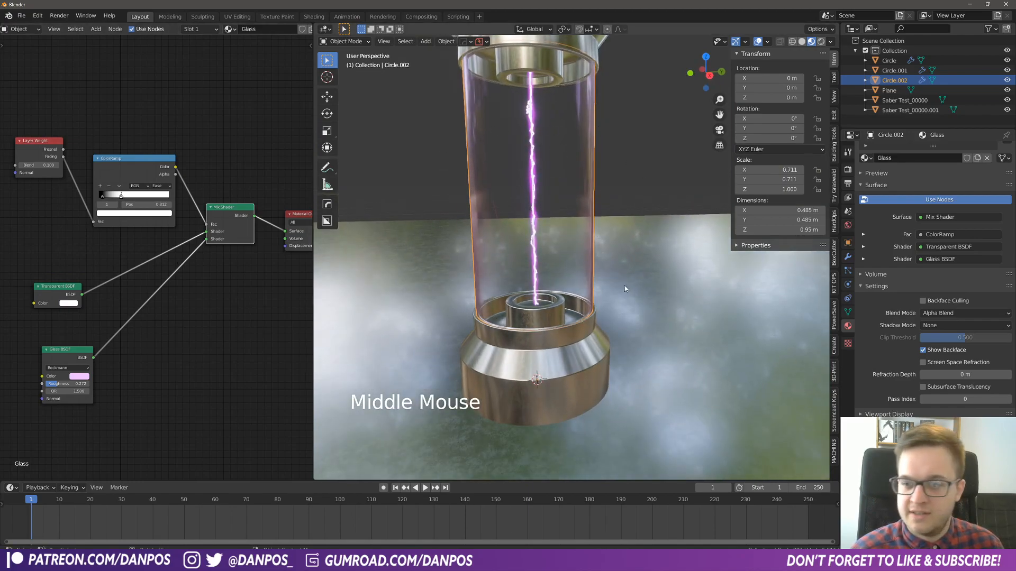
middle_click_drag(625, 285, 614, 317)
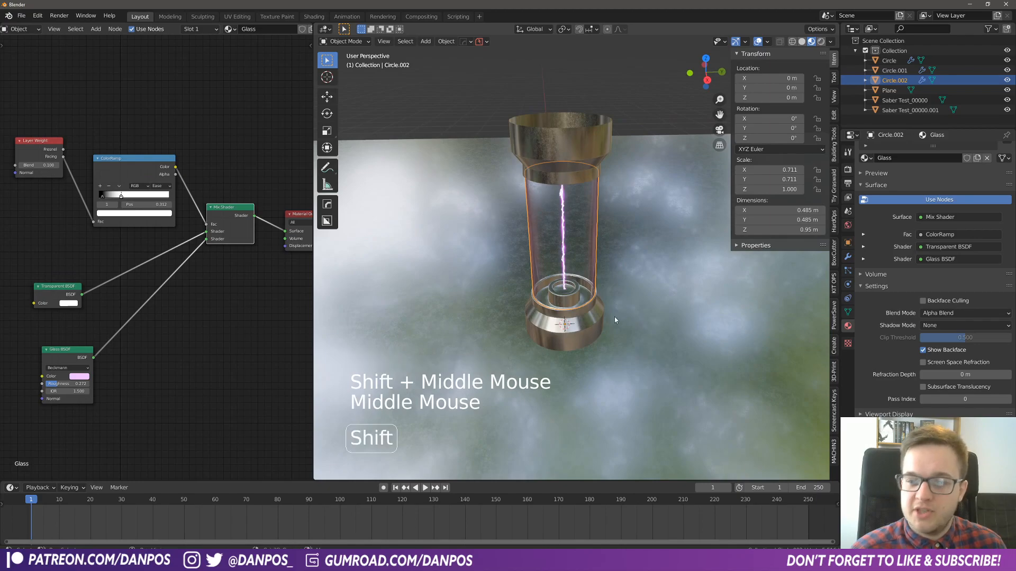
- Add a camera to the scene and look through it
key("shift+a")
key("shift+a")
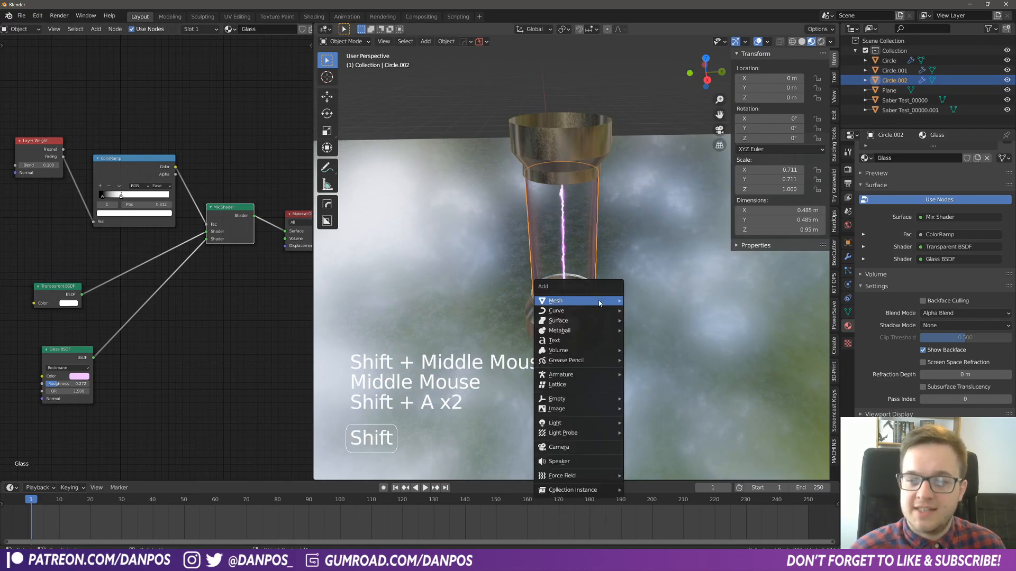
left_click(556, 446)
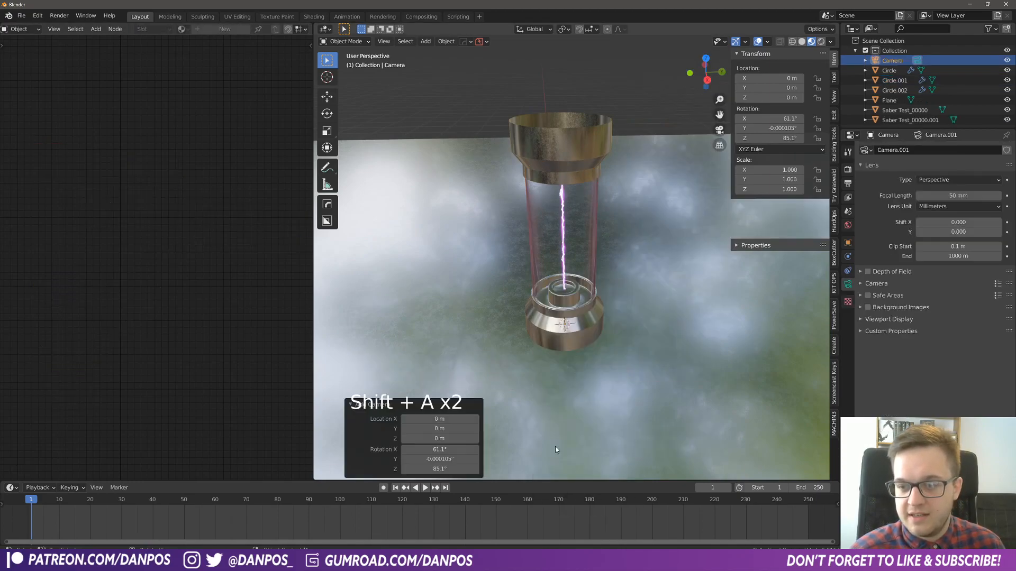
scroll(605, 289, "down", 1)
key("KP_0")
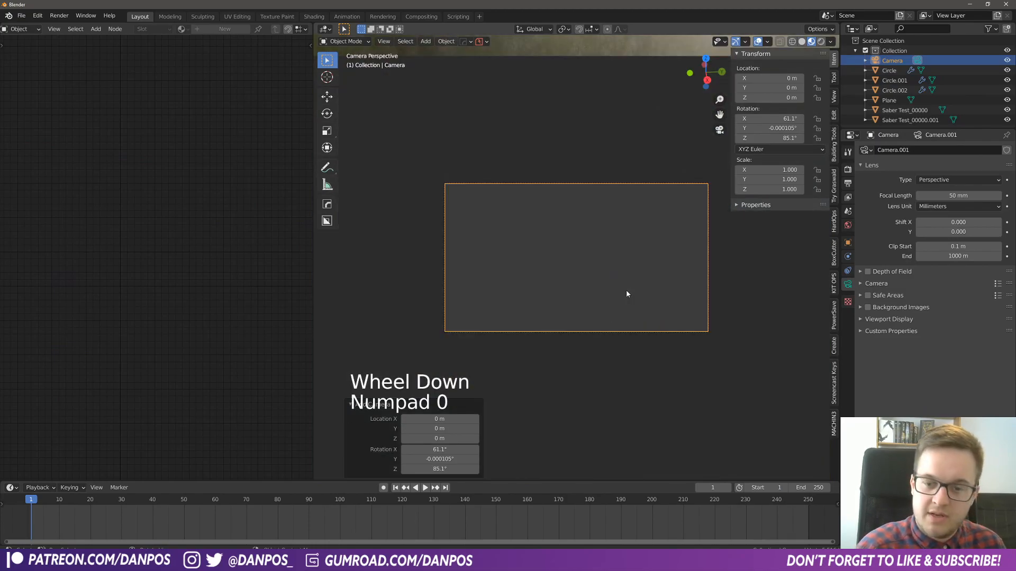
- Walk the camera back to about X 3.4 m, Y -0.65 m, Z 1.6 m to frame the glass tube
key("shift+grave")
key("s")
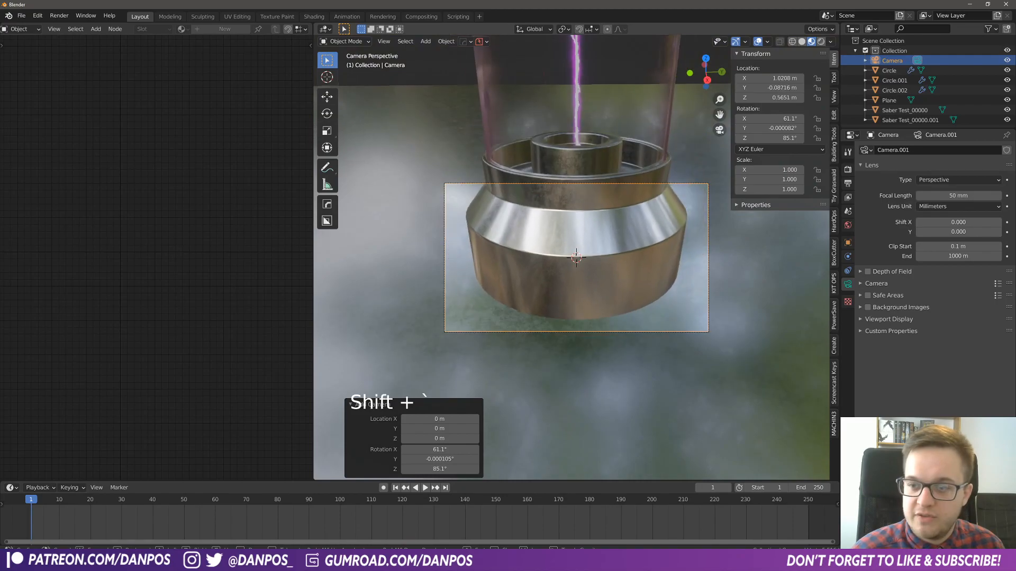
key("s")
key("a")
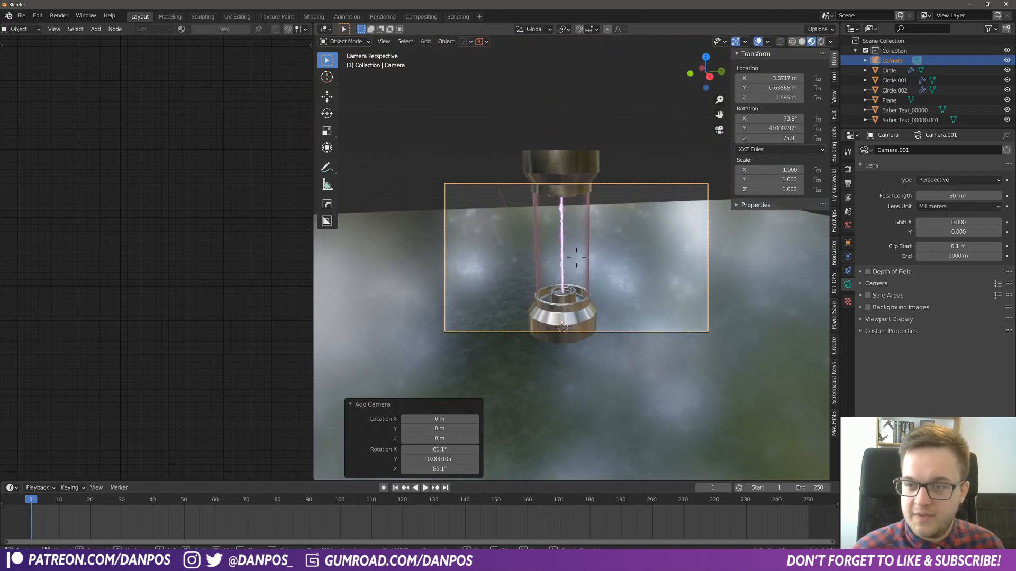
key("q")
key("s")
key("d")
key("d")
key("w")
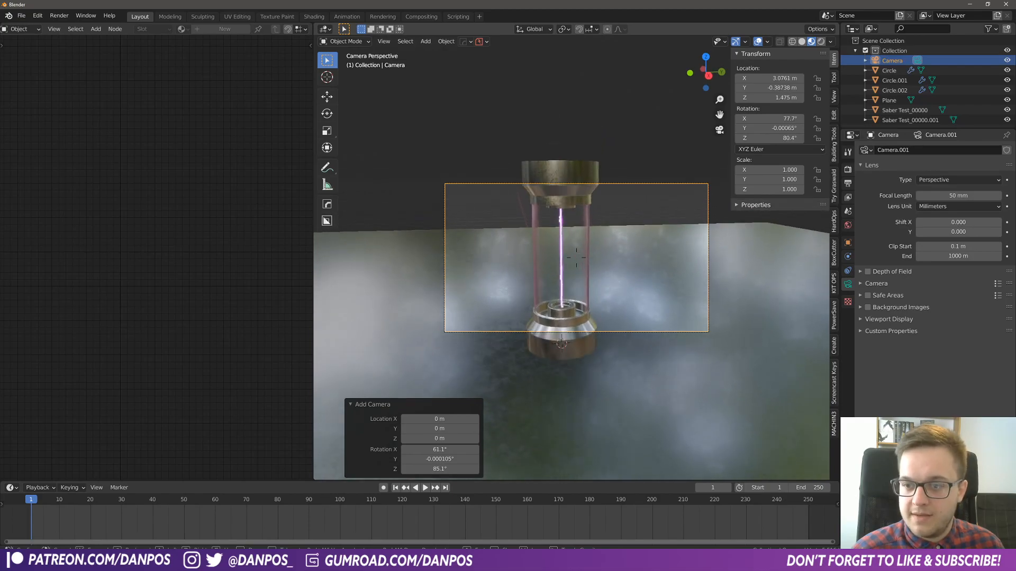
key("s")
key("a")
key("e")
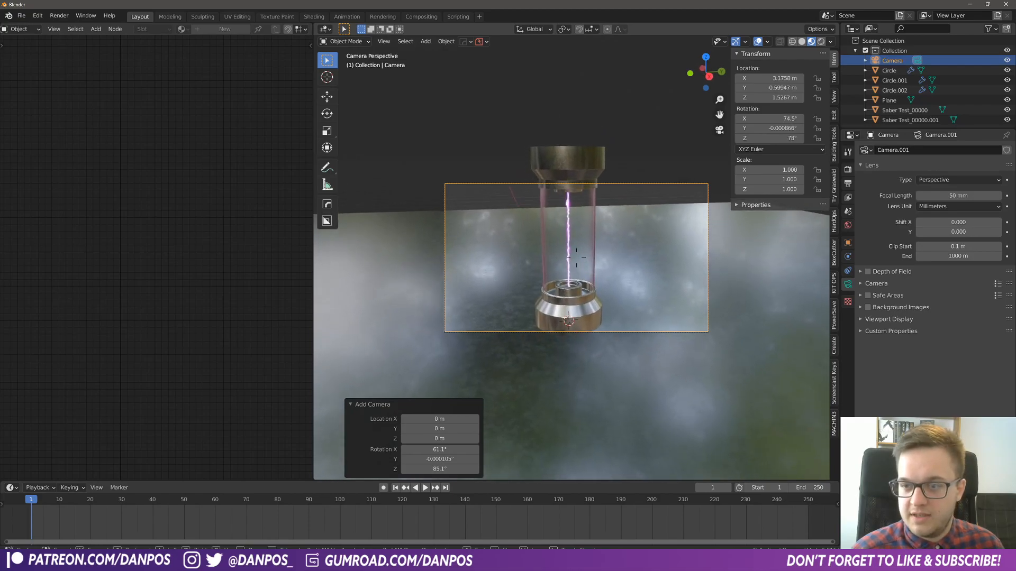
key("s")
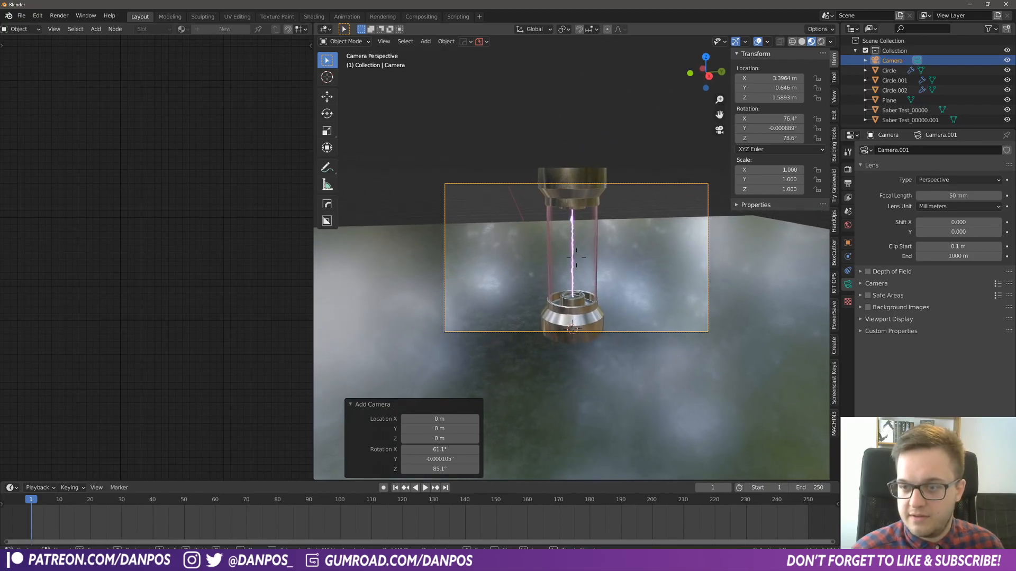
- Move the ground plane about -5.78 m along X and scale it up by 8
left_click(766, 355)
key("g")
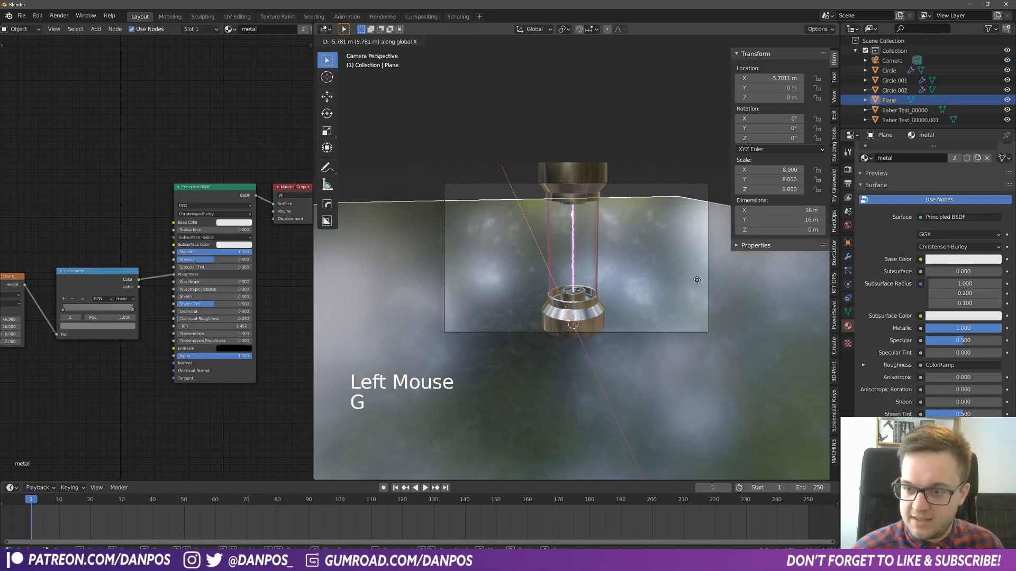
left_click(719, 295)
type("s8")
key("Return")
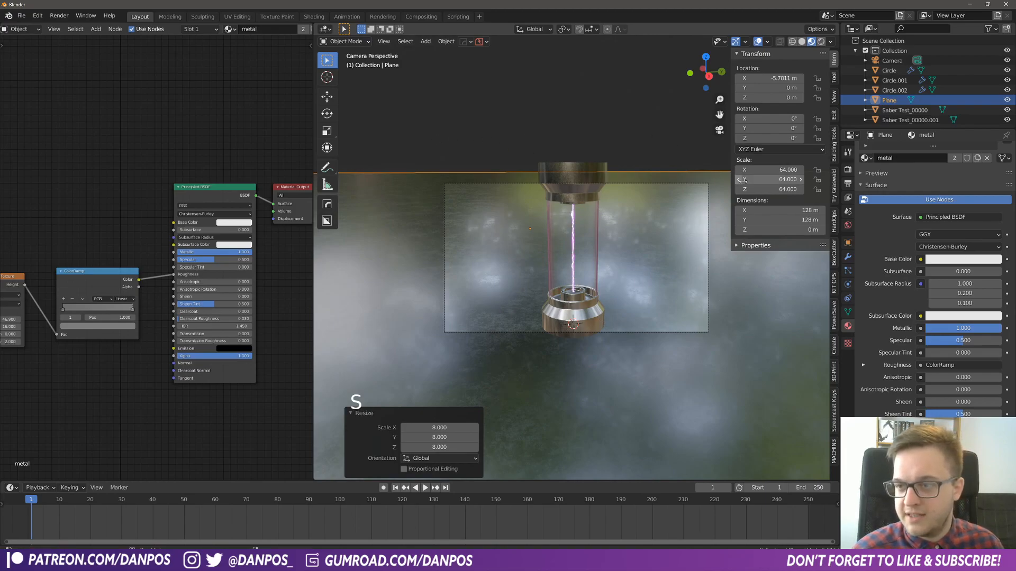
- Show the viewport in rendered shading and compare the scene in Cycles, returning the render engine to Eevee
left_click(821, 41)
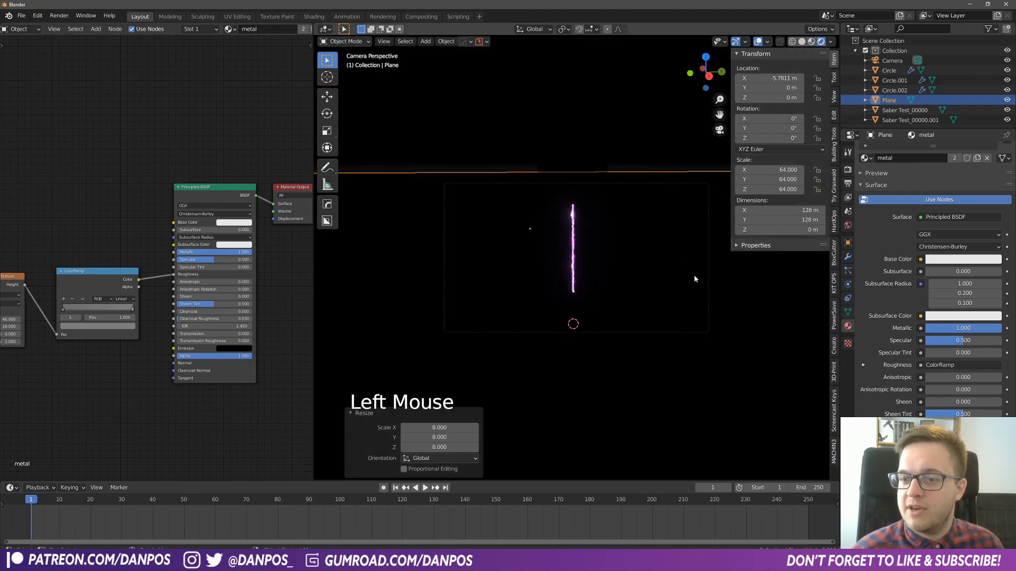
left_click(848, 169)
left_click(944, 149)
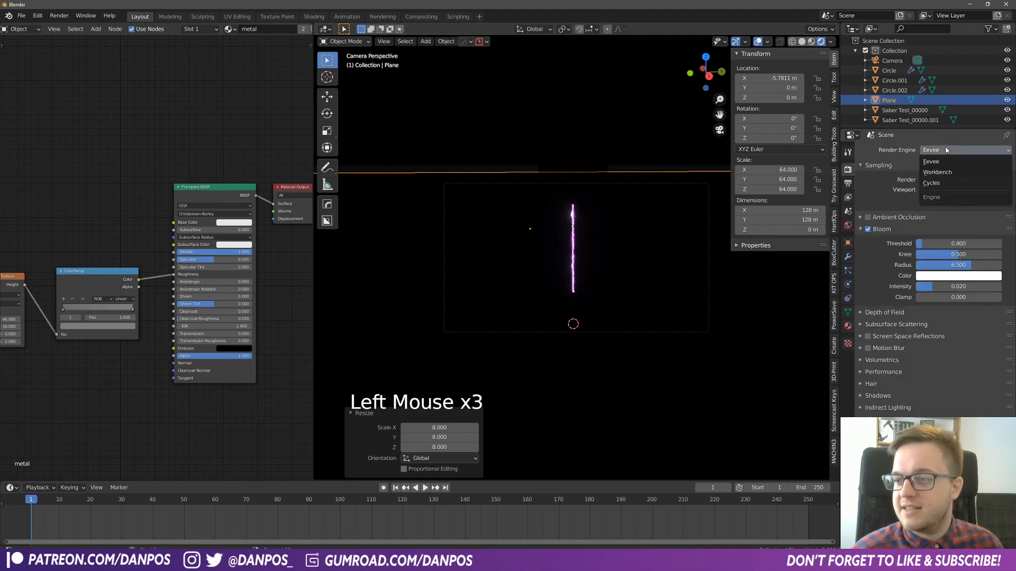
left_click(941, 183)
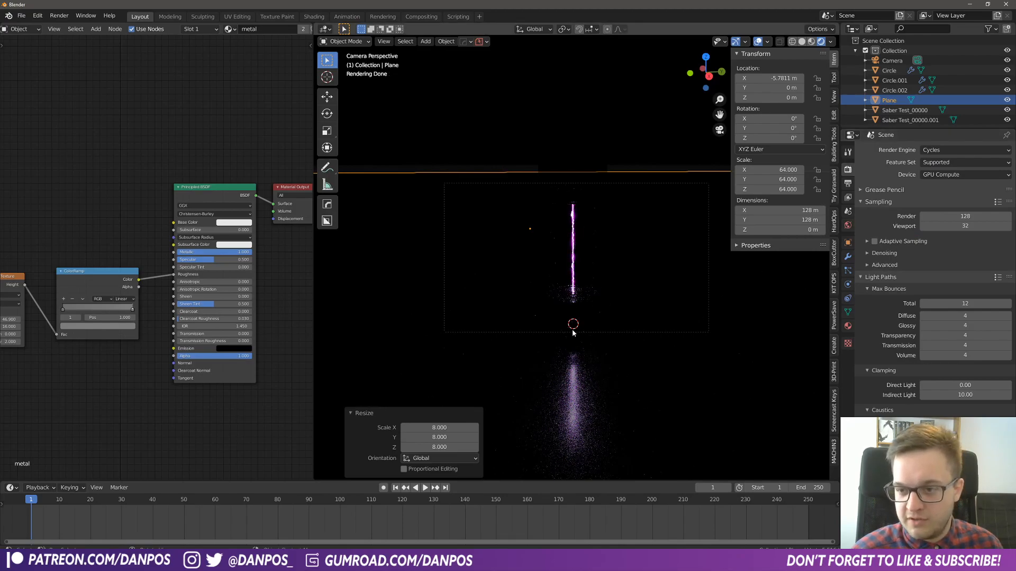
left_click(947, 151)
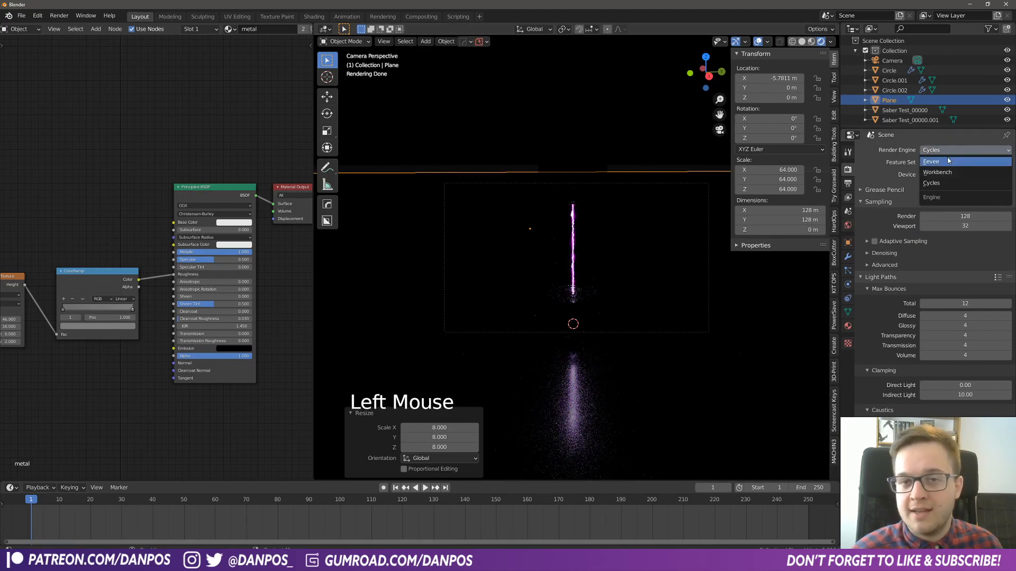
left_click(947, 161)
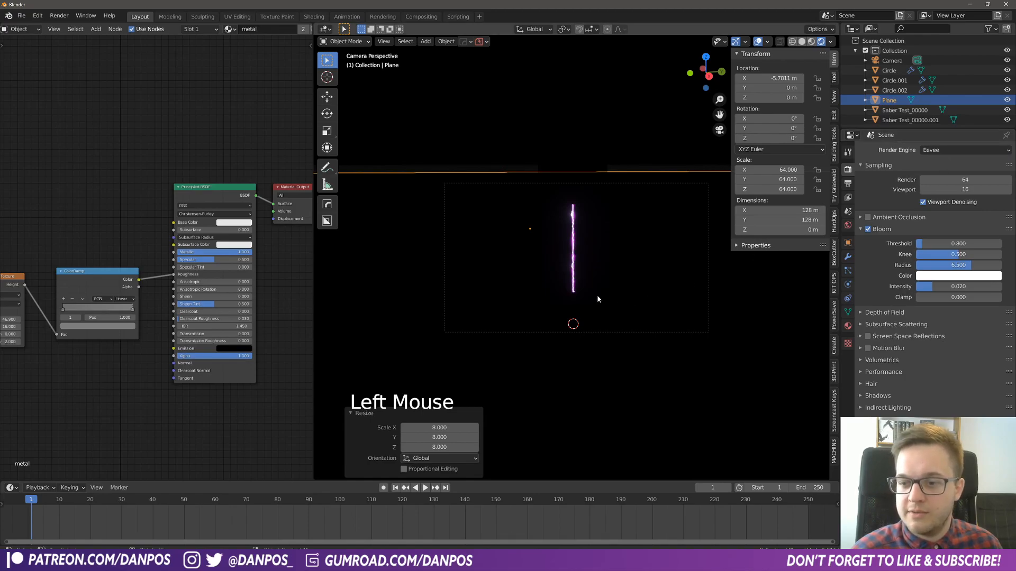
- Add a point light at the glass tube and raise it about 0.86 m along Z
key("shift+a")
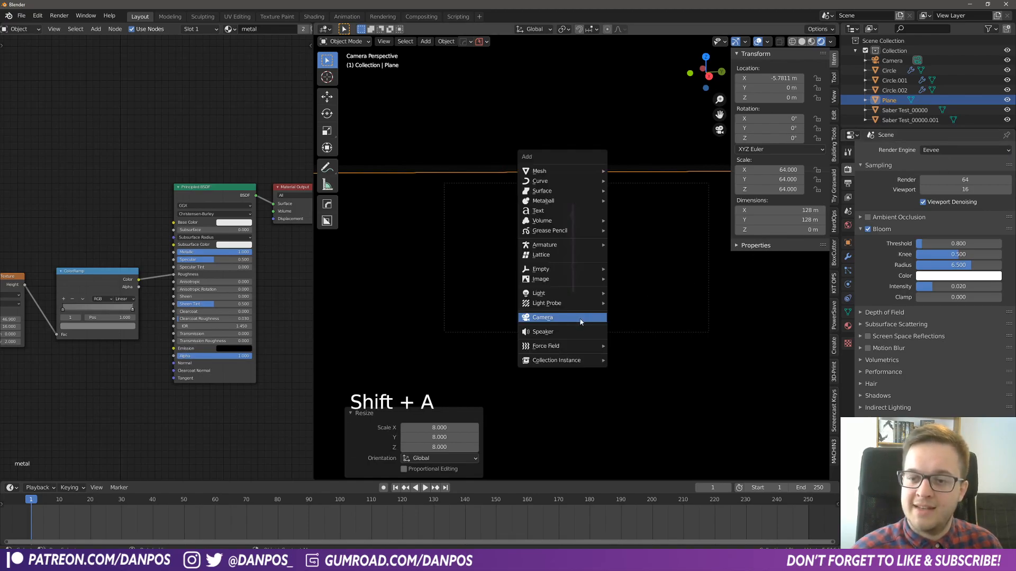
mouse_move(549, 181)
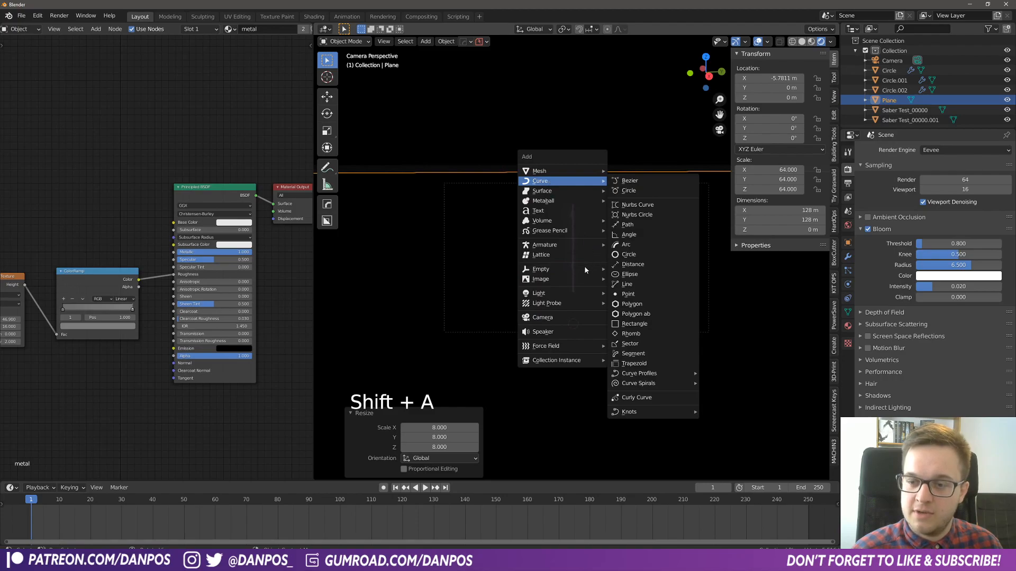
key("shift+a")
mouse_move(568, 275)
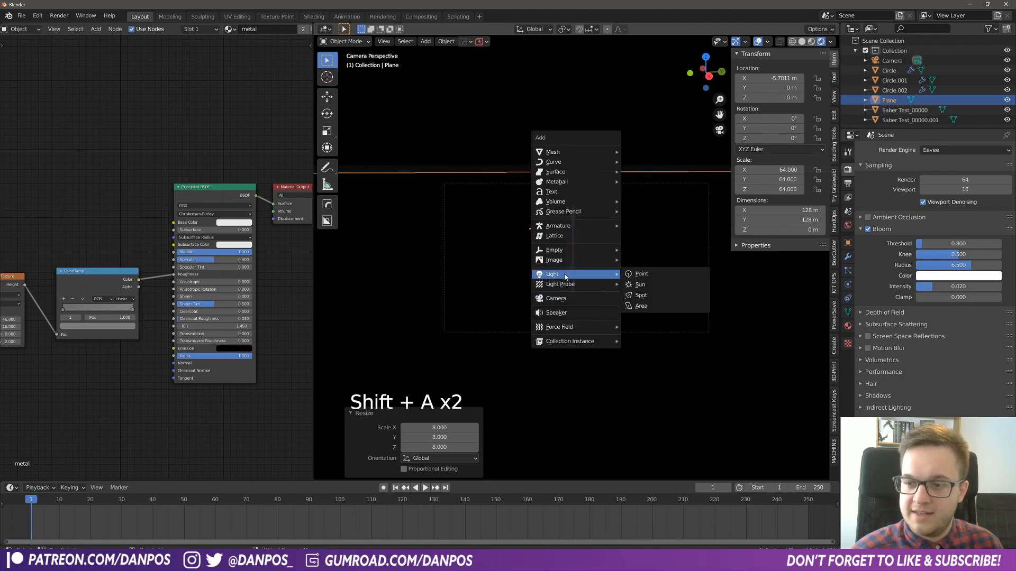
left_click(649, 277)
key("g")
key("z")
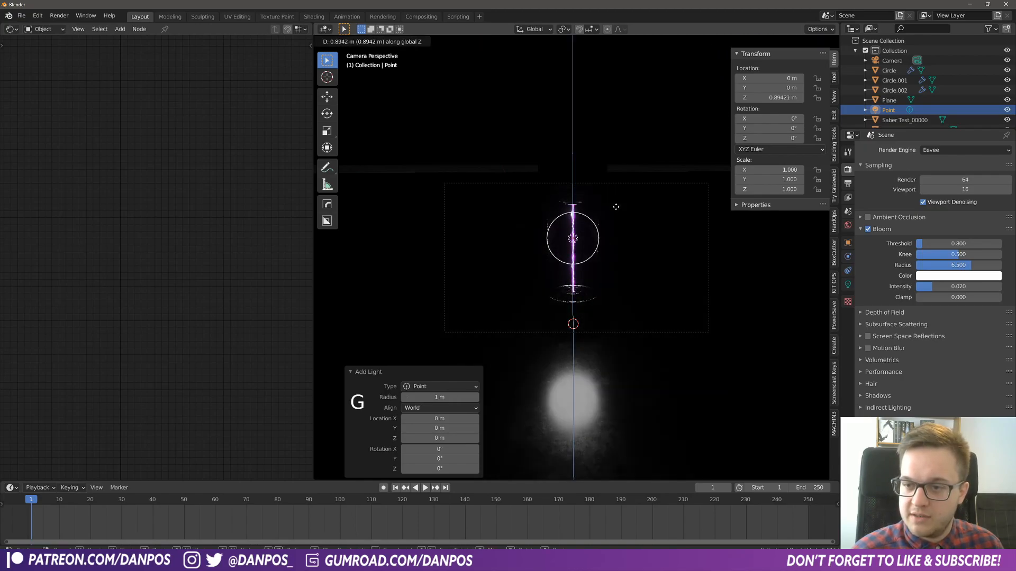
left_click(619, 222)
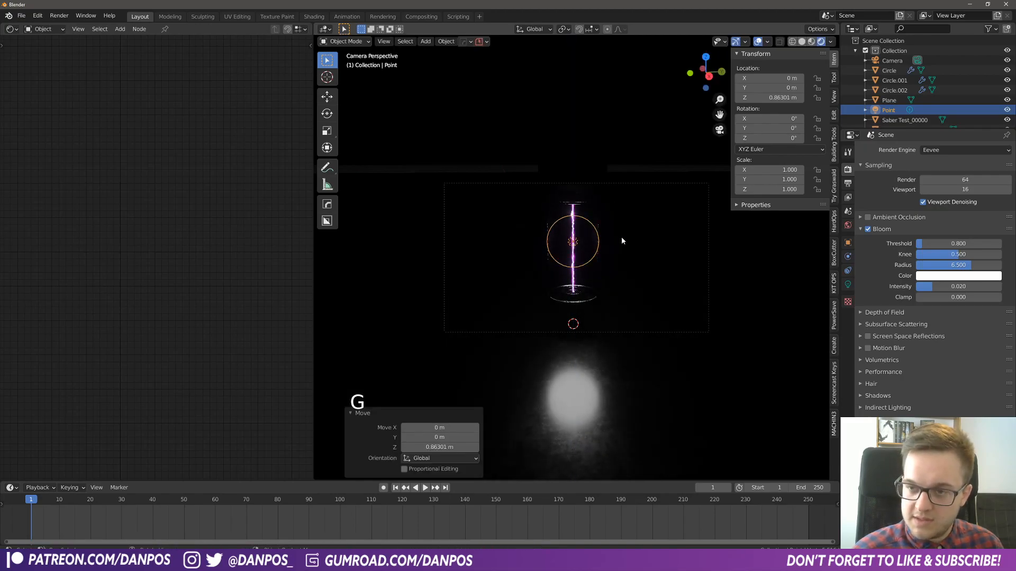
- Turn the empty node editor area into a second 3D viewport showing the glass tube up close
left_click(11, 29)
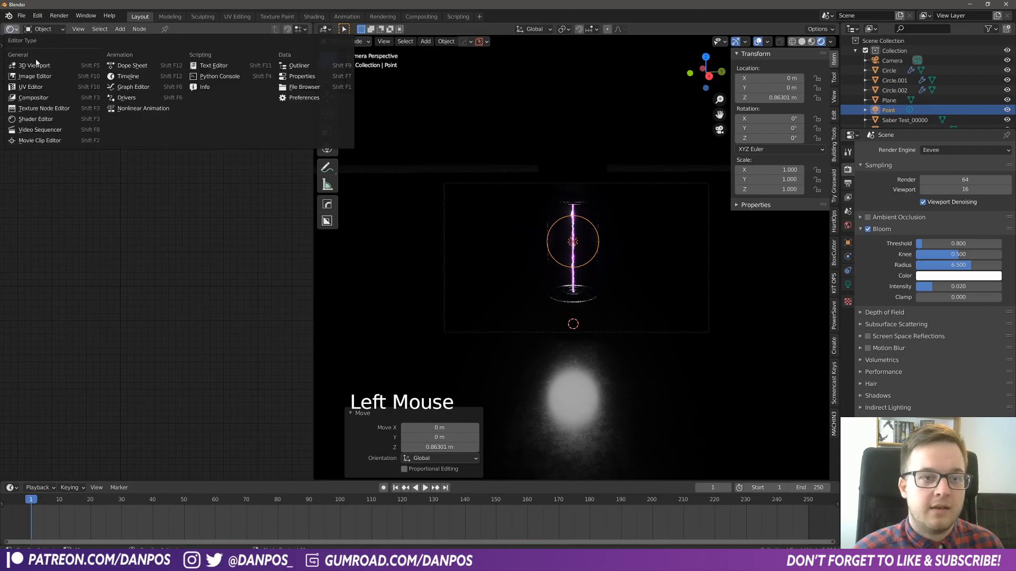
left_click(31, 65)
middle_click_drag(153, 136, 225, 270)
scroll(227, 264, "up", 3)
- Move the point light above and beside the tube, to about X 0.55 m, Y -0.9 m, Z 1.9 m
key("g")
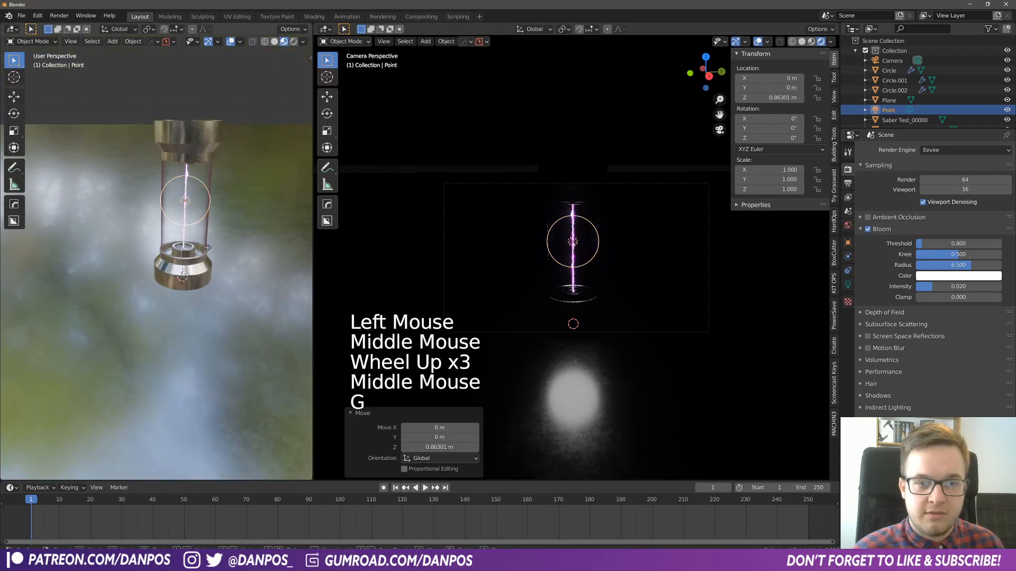
key("z")
left_click(212, 138)
middle_click_drag(212, 139, 220, 254, "shift")
scroll(218, 245, "down", 3)
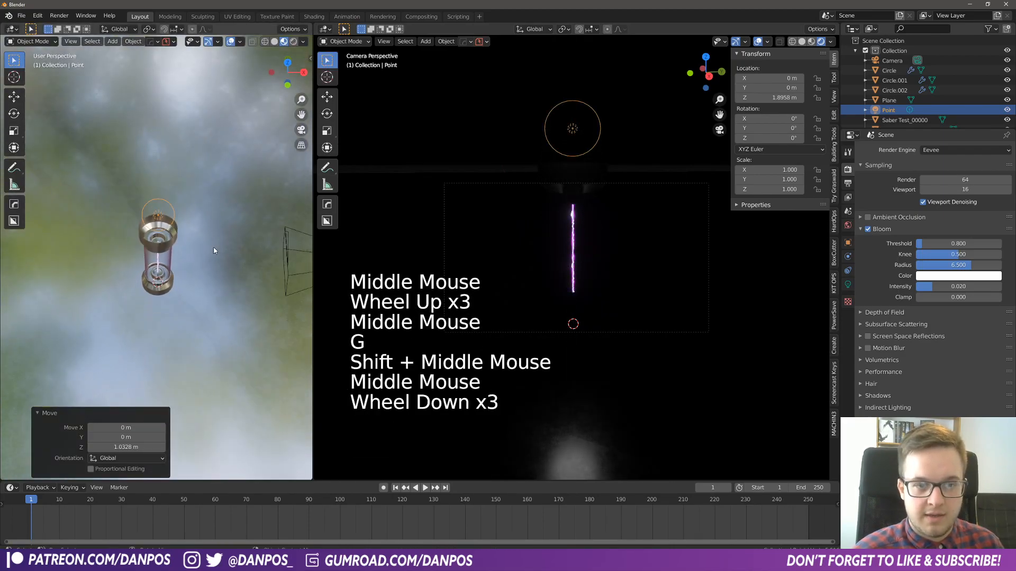
key("g")
key("shift+z")
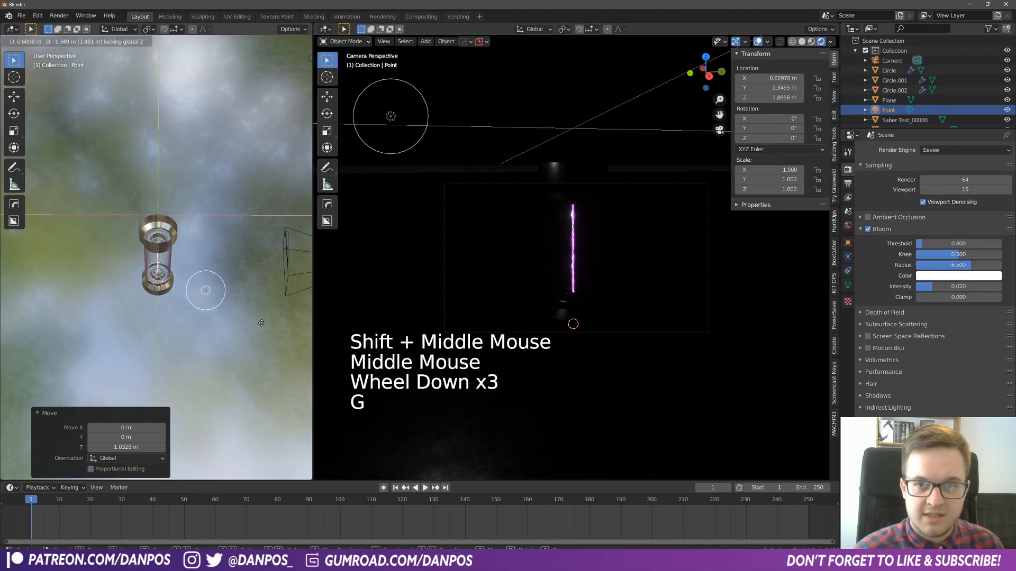
left_click(254, 293)
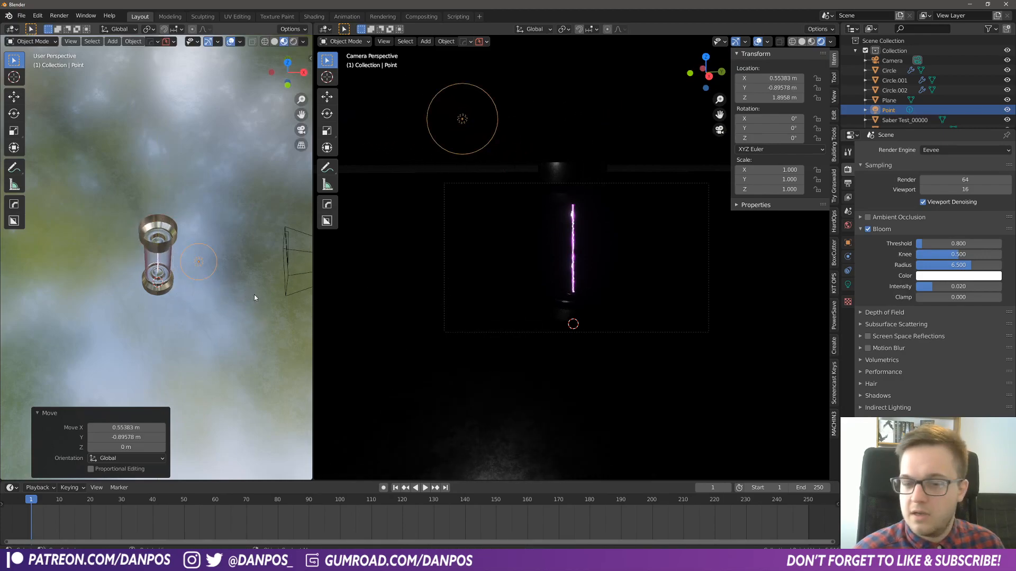
- Enable contact shadows for the point light
left_click(848, 285)
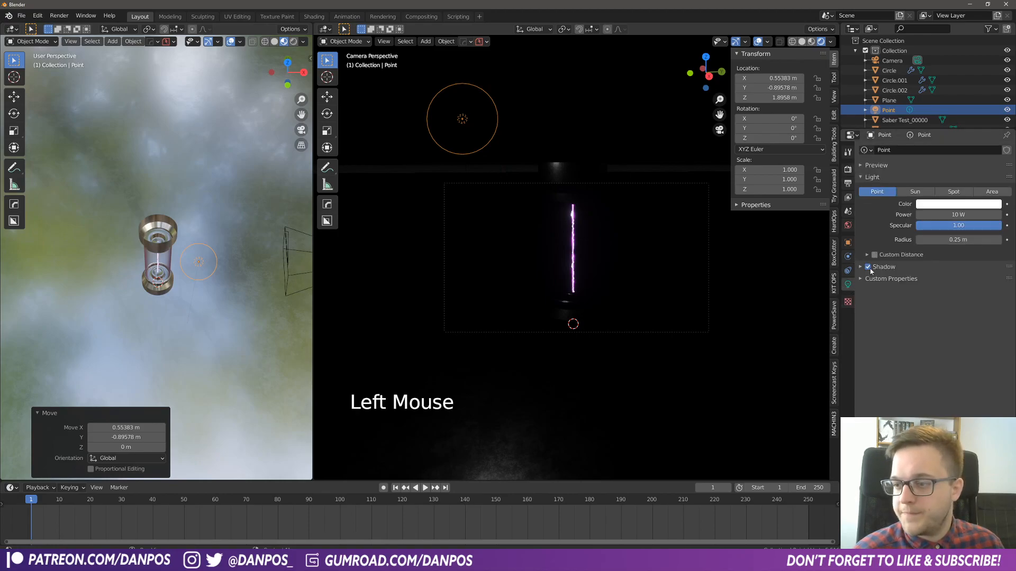
left_click(860, 269)
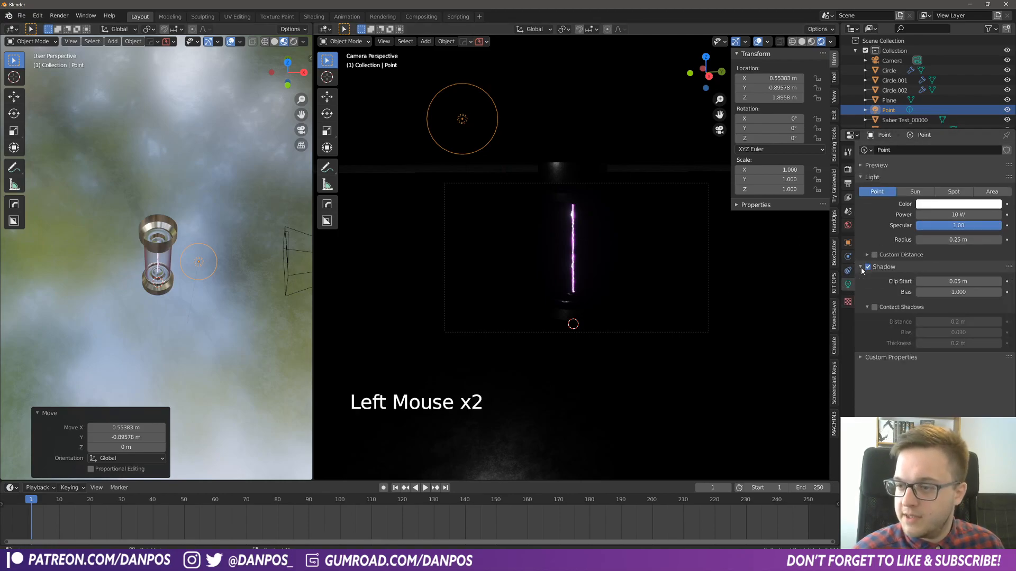
left_click(873, 307)
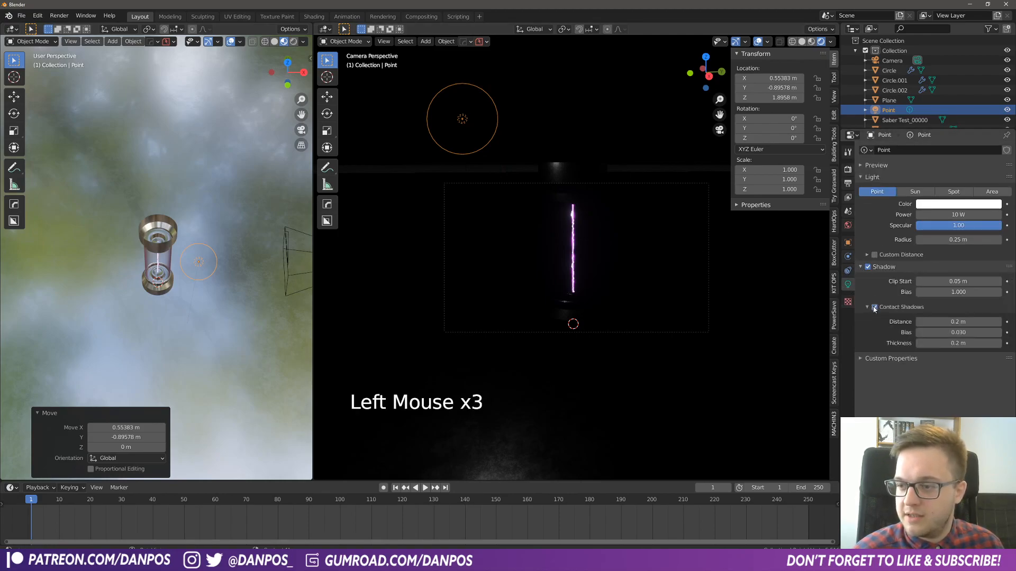
- Set the point light's power to about 92 W and tint it pale purple, hue 0.781 and saturation 0.245
left_click_drag(946, 215, 995, 215, "shift")
left_click(954, 204)
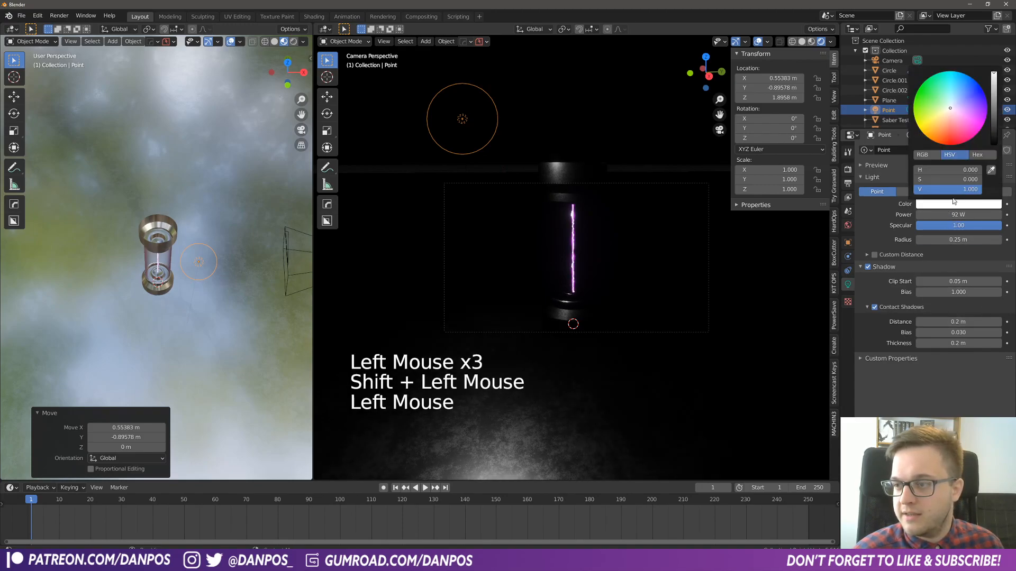
left_click(960, 112)
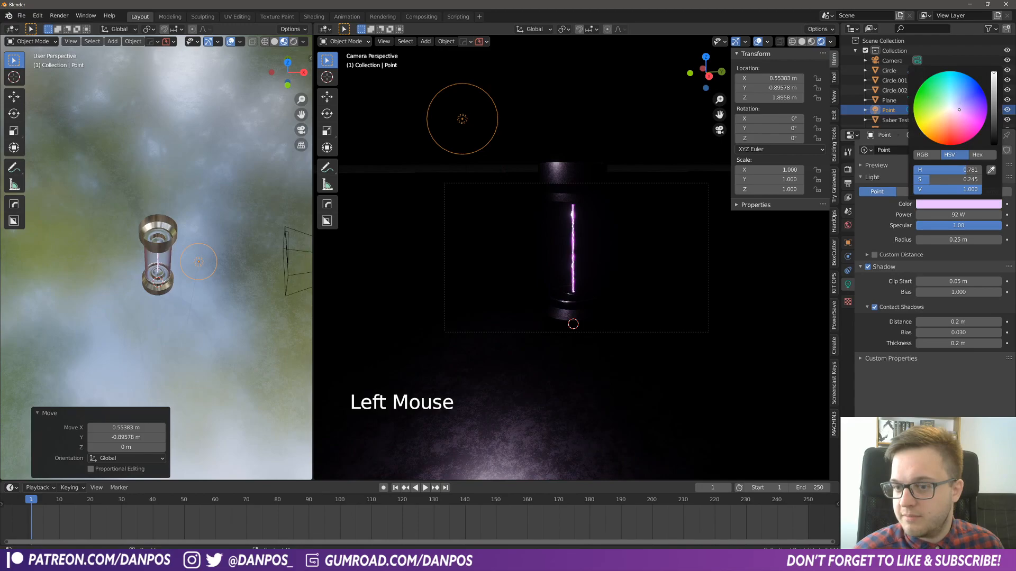
- Move the point light inside the tube to about X 0.02 m, Y 0 m, Z 0.82 m and reduce its radius to 0.21 m
key("g")
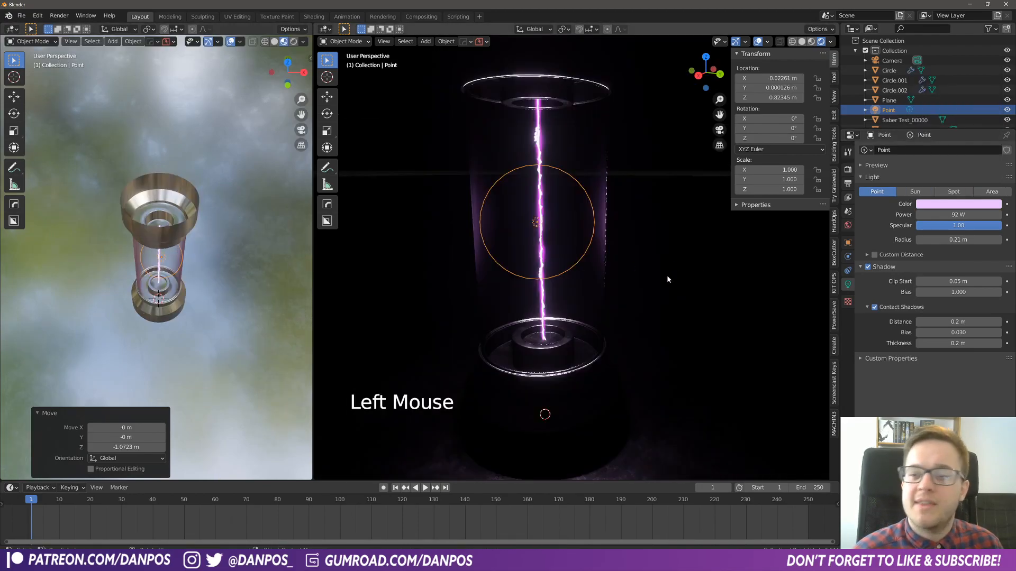
middle_click_drag(667, 274, 626, 283)
scroll(595, 317, "down", 4)
scroll(607, 361, "up", 4)
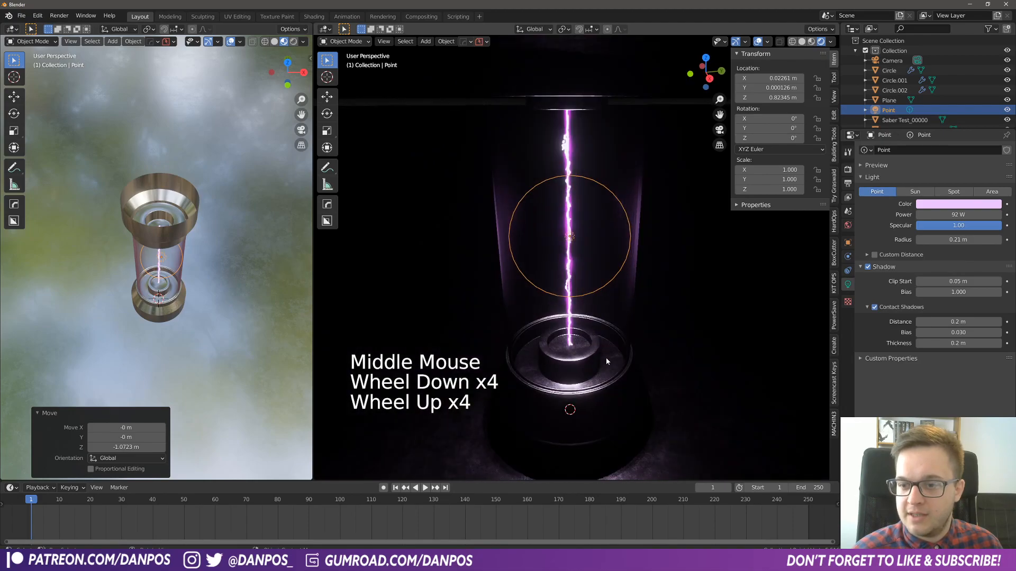
- Compare how the point light illuminates the tube in Cycles and in Eevee, leaving Eevee as the render engine
left_click(847, 169)
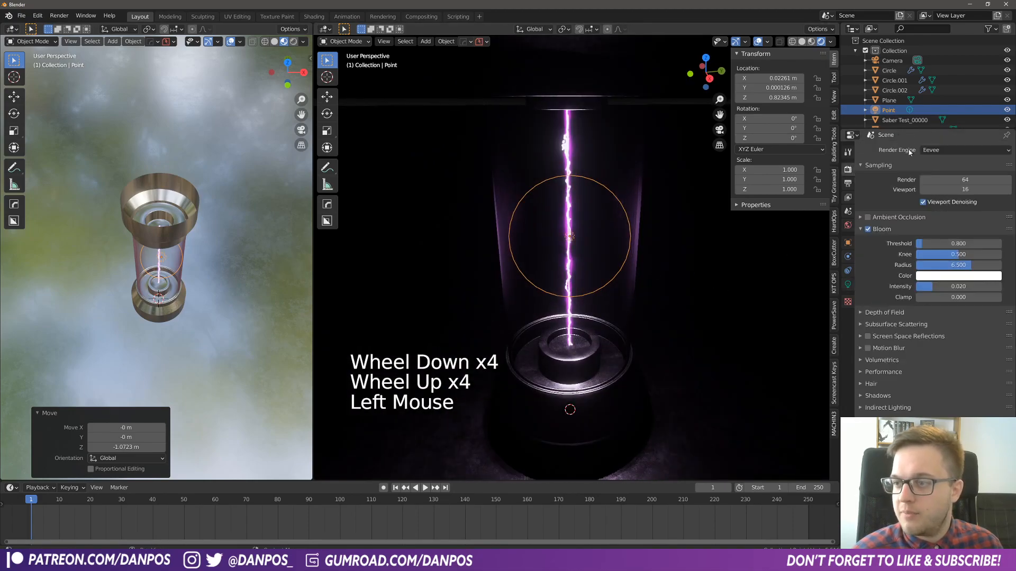
left_click(965, 150)
left_click(965, 184)
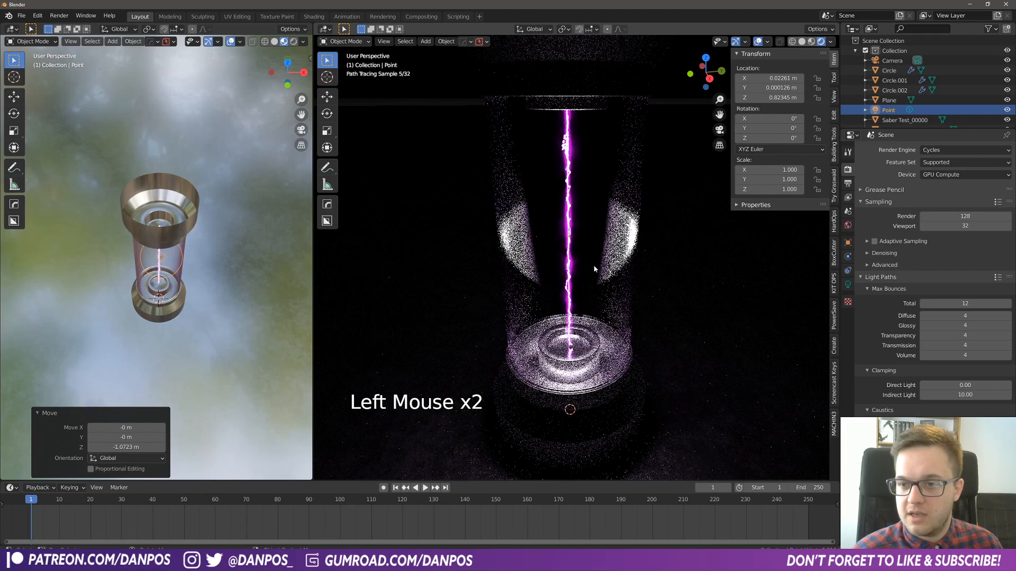
middle_click_drag(593, 268, 594, 219)
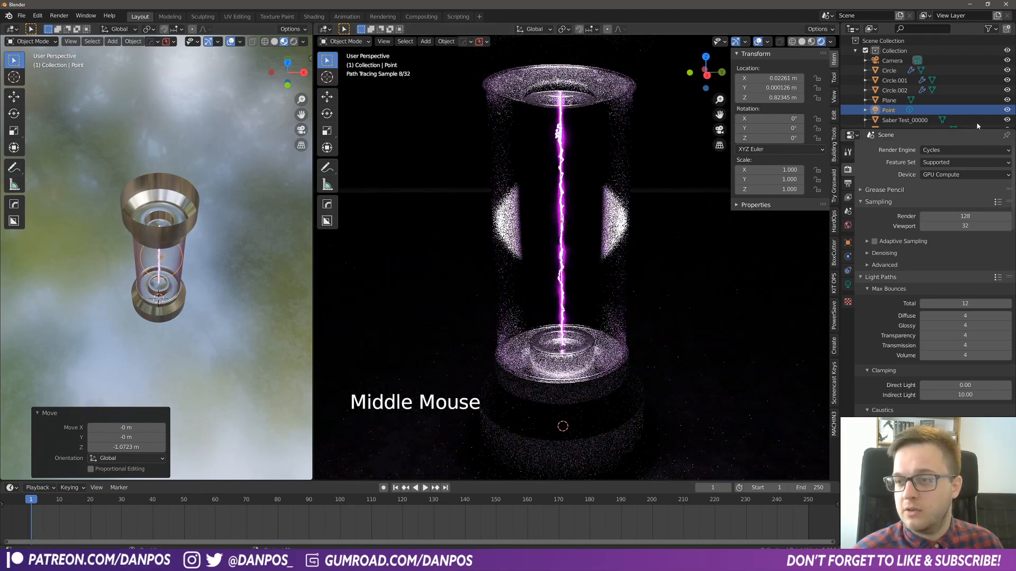
left_click(959, 151)
left_click(947, 162)
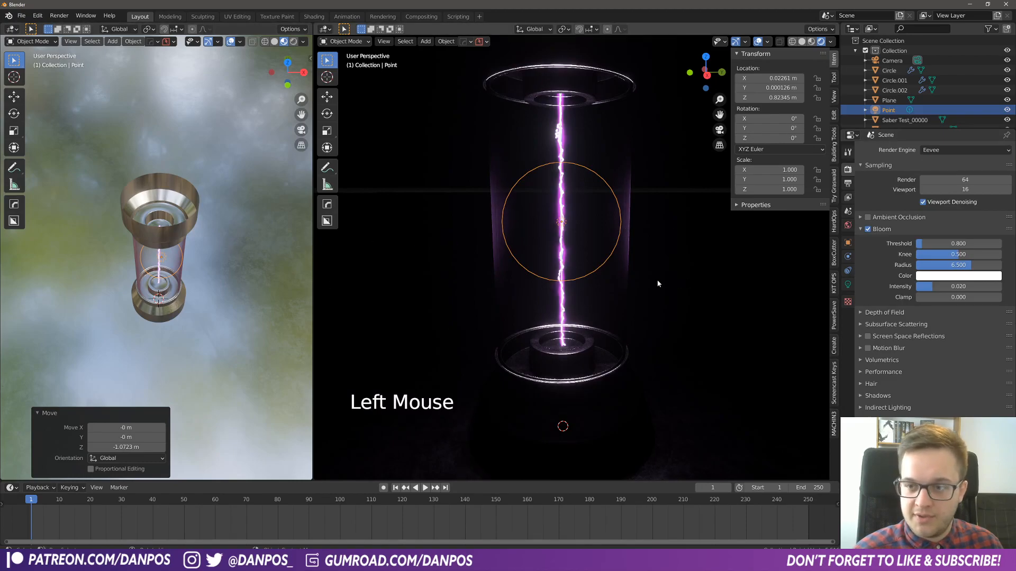
middle_click_drag(657, 282, 659, 317)
scroll(659, 317, "down", 3)
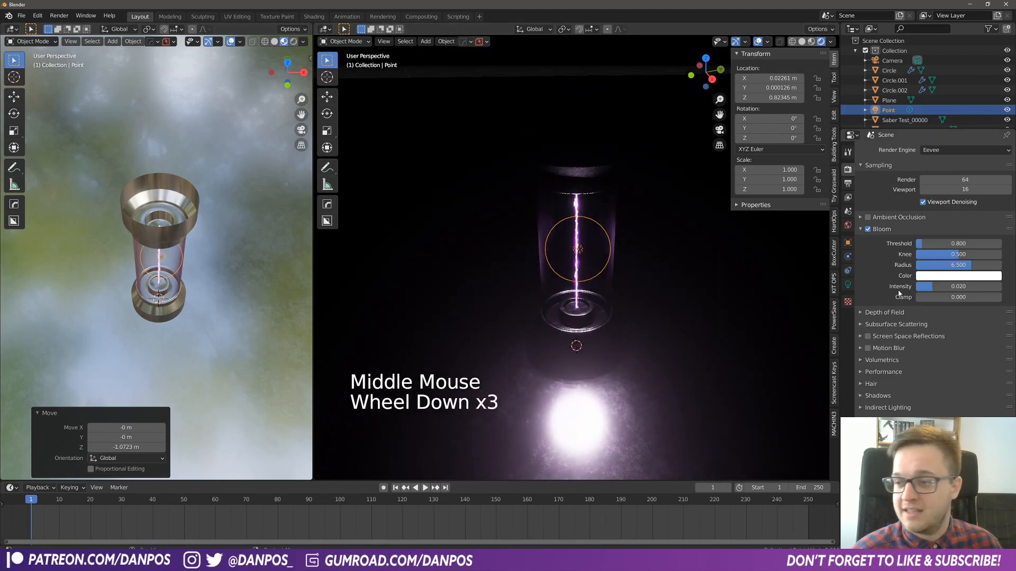
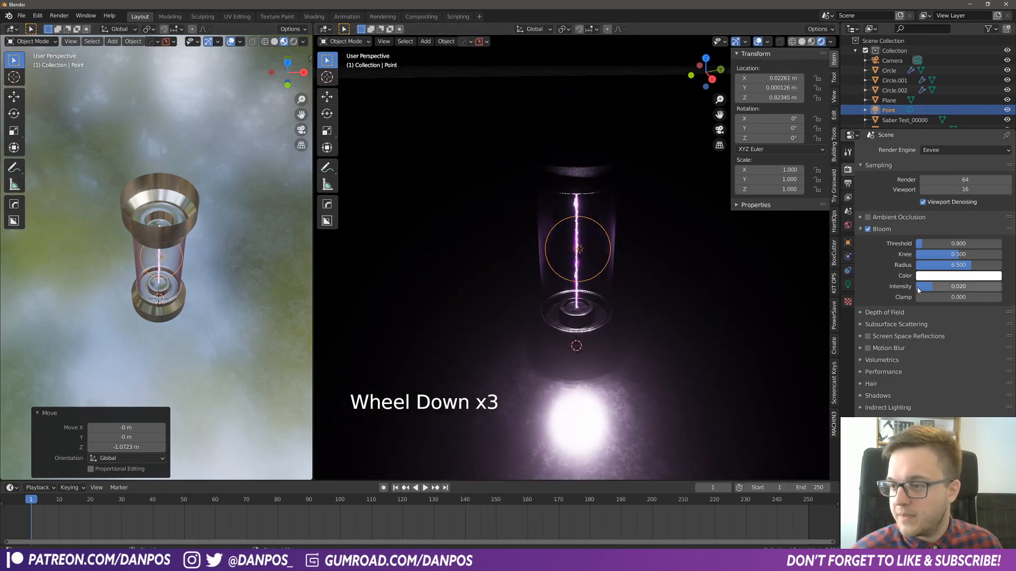
- Raise the point light's power to about 131.5 W and deepen its tint to a more saturated pinkish purple
left_click(848, 284)
left_click_drag(947, 215, 969, 216)
left_click(944, 205)
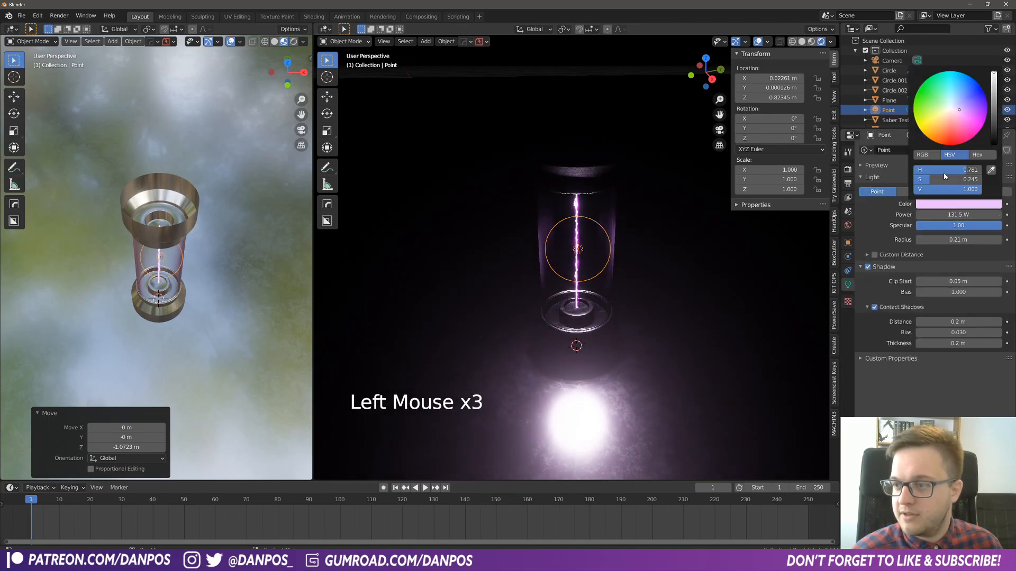
left_click_drag(966, 109, 969, 113)
scroll(599, 345, "down", 2)
scroll(599, 344, "up", 2)
- Add an area light at the world origin and raise it above the tube to about Z 1.92 m
key("KP_0")
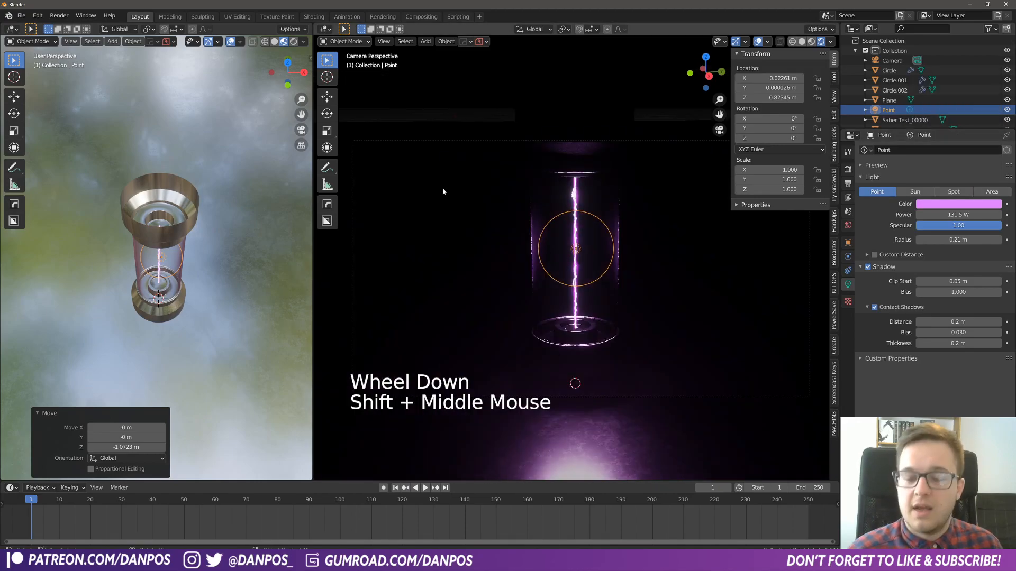
middle_click_drag(215, 258, 204, 313)
key("shift+a")
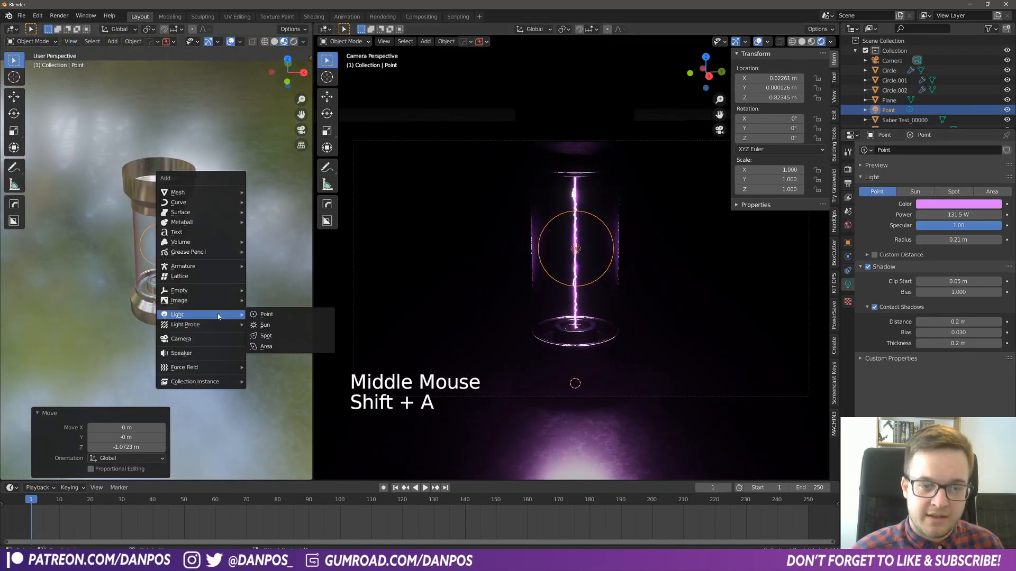
mouse_move(211, 292)
mouse_move(224, 316)
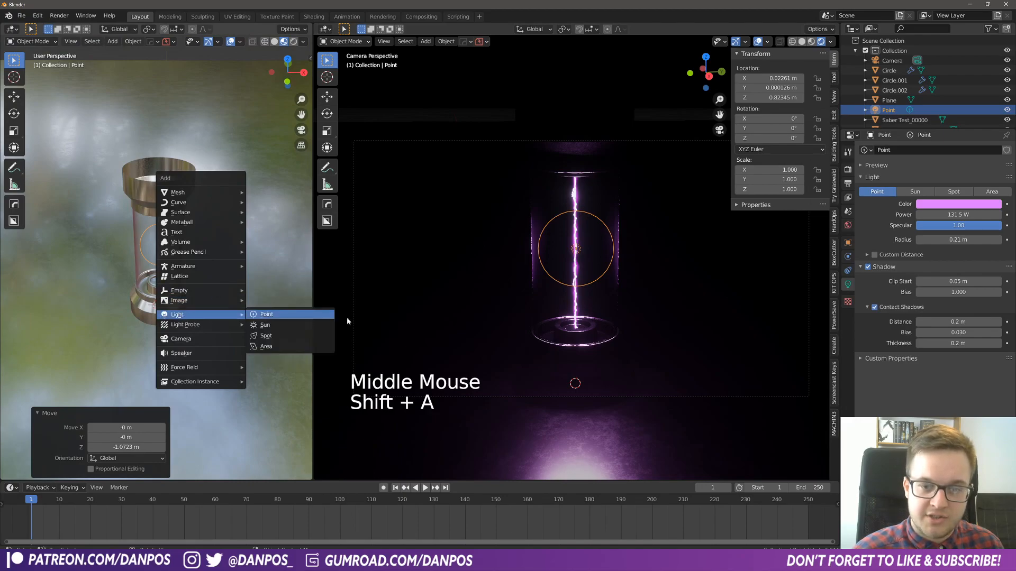
left_click(267, 345)
key("g")
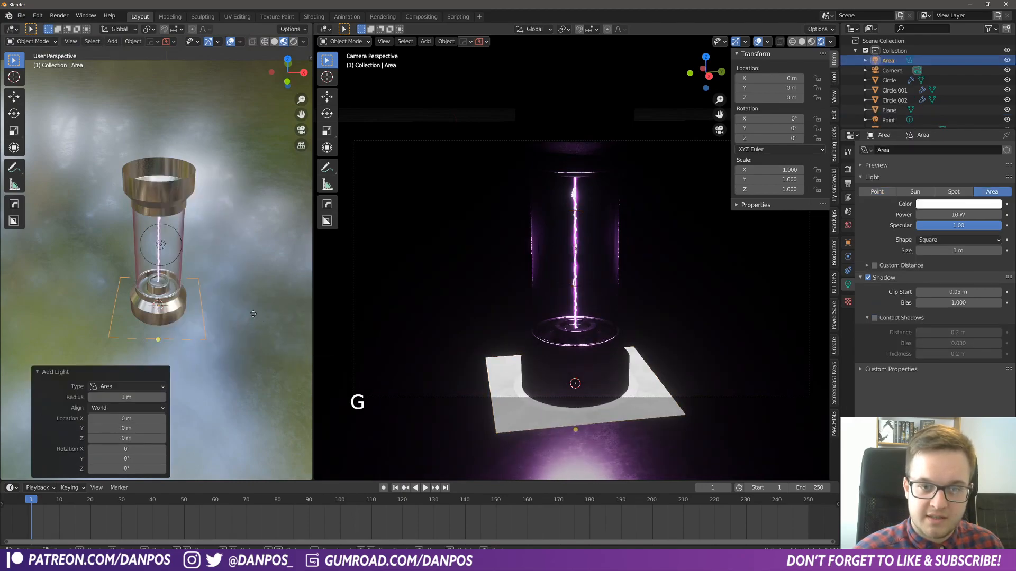
key("z")
left_click(274, 169)
- Move the area light horizontally to one side of the tube, at about X 0.82 m, Y -2.07 m
scroll(191, 236, "down", 5)
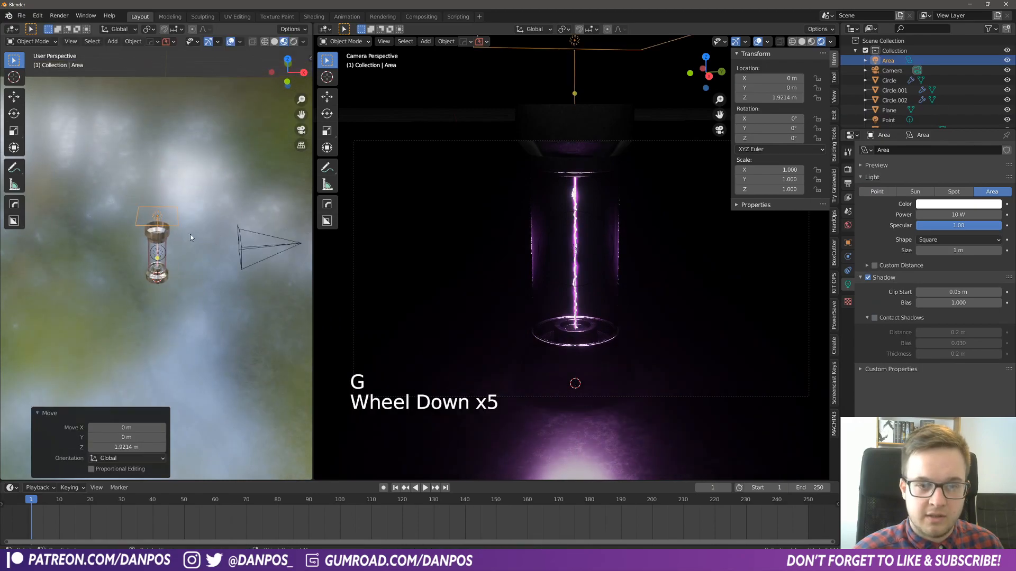
middle_click_drag(190, 236, 187, 269)
scroll(189, 266, "down", 2)
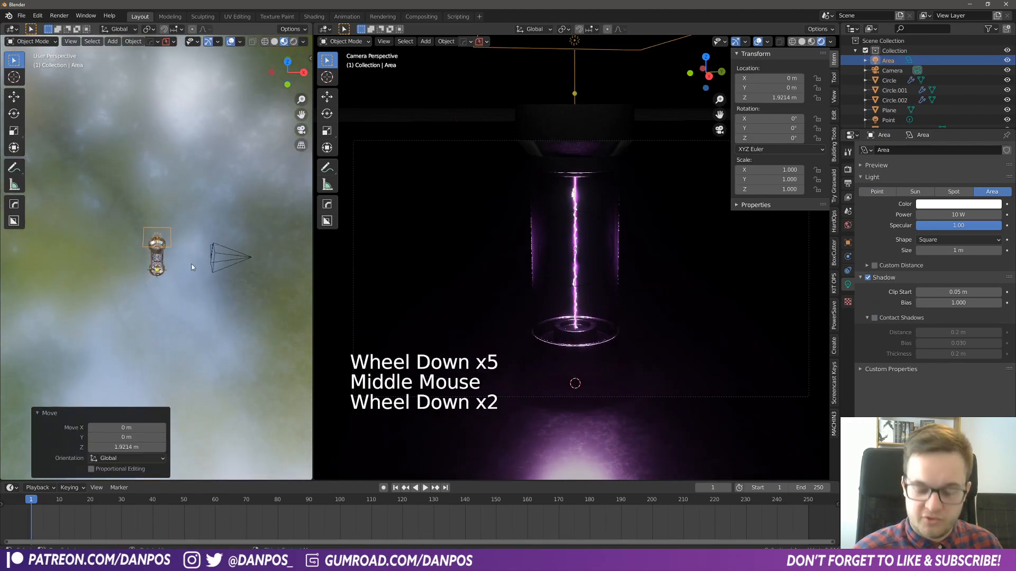
key("KP_7")
key("g")
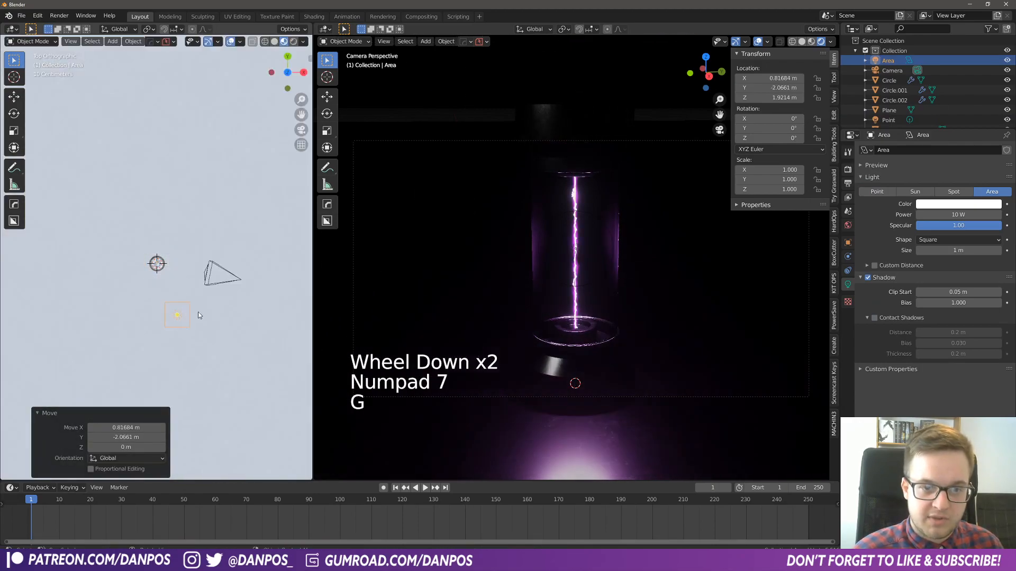
left_click(198, 313)
- Aim the area light at the tube with rotations of about 58.9° around X and 22.4° around Z
middle_click_drag(198, 312, 149, 268)
key("r")
key("x")
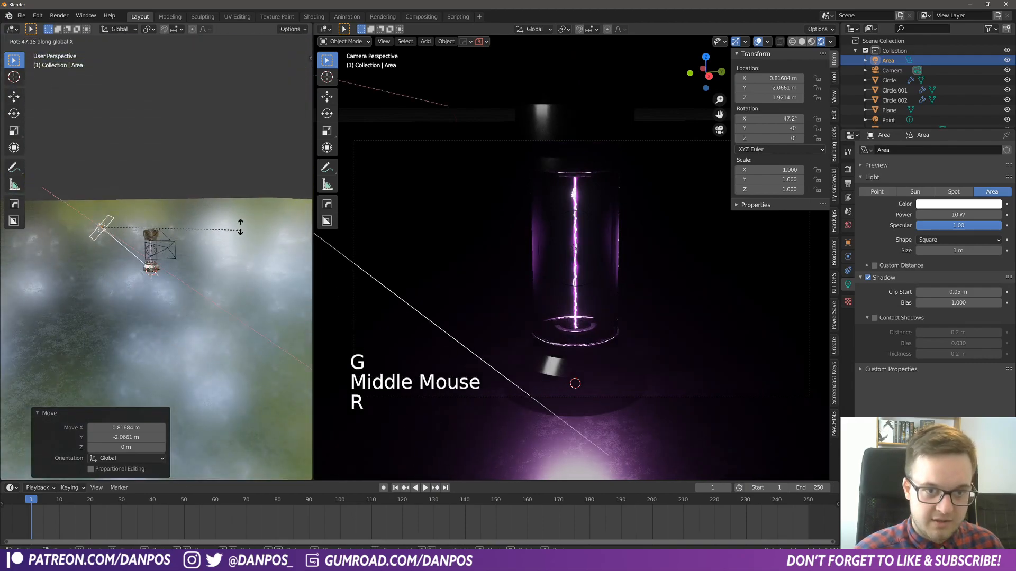
left_click(231, 203)
key("r")
key("z")
left_click(267, 253)
- Scale the area light to about 1.87 and move it horizontally to about X 1.38 m, Y -2.63 m
middle_click_drag(266, 254, 214, 332)
key("s")
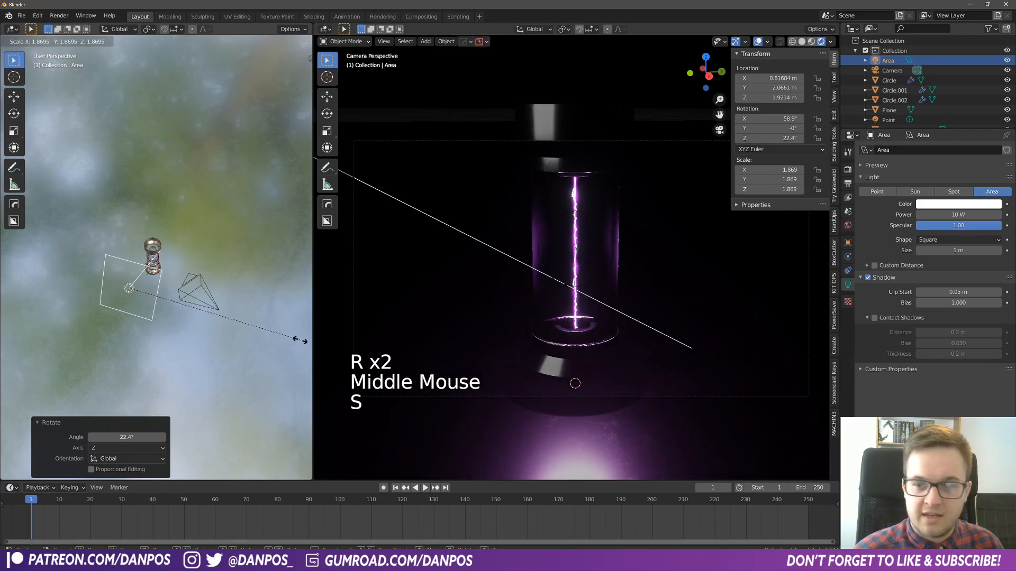
left_click(300, 344)
key("g")
key("shift+z")
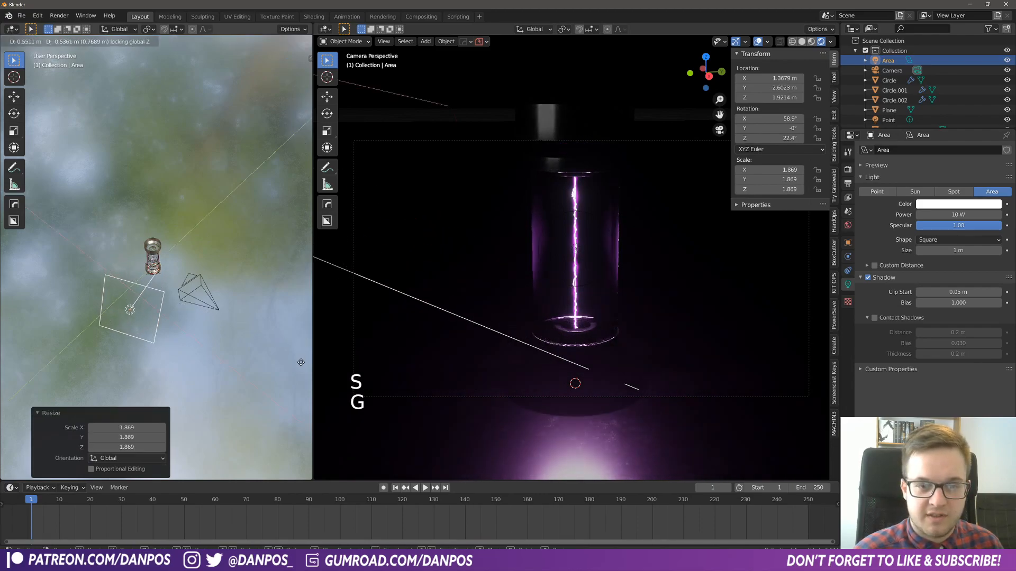
left_click(300, 363)
- Enable contact shadows on the area light, set its power to about 37.8 W and colour it blue, hue 0.673 and saturation 0.634
left_click(874, 318)
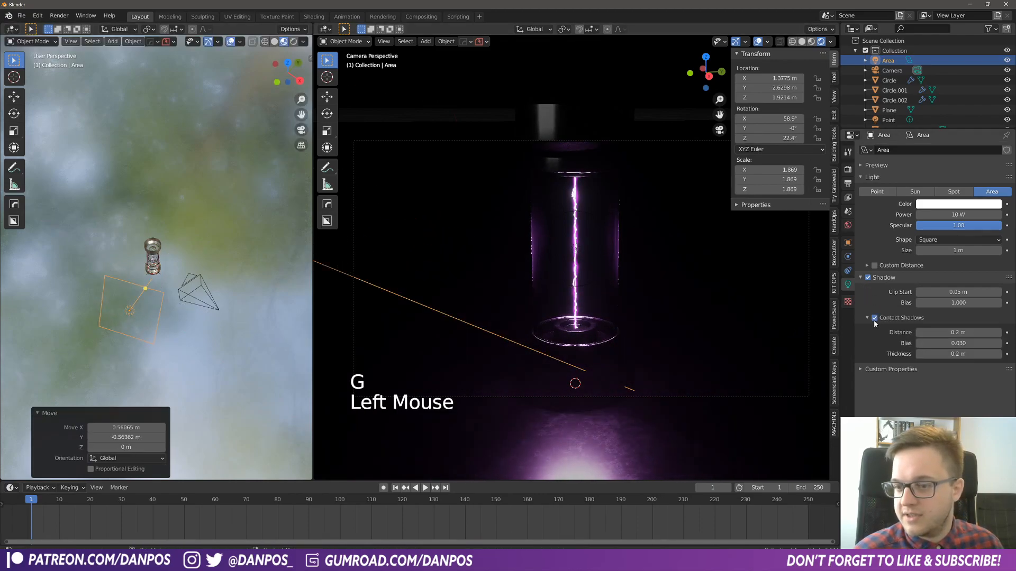
left_click_drag(947, 214, 978, 214)
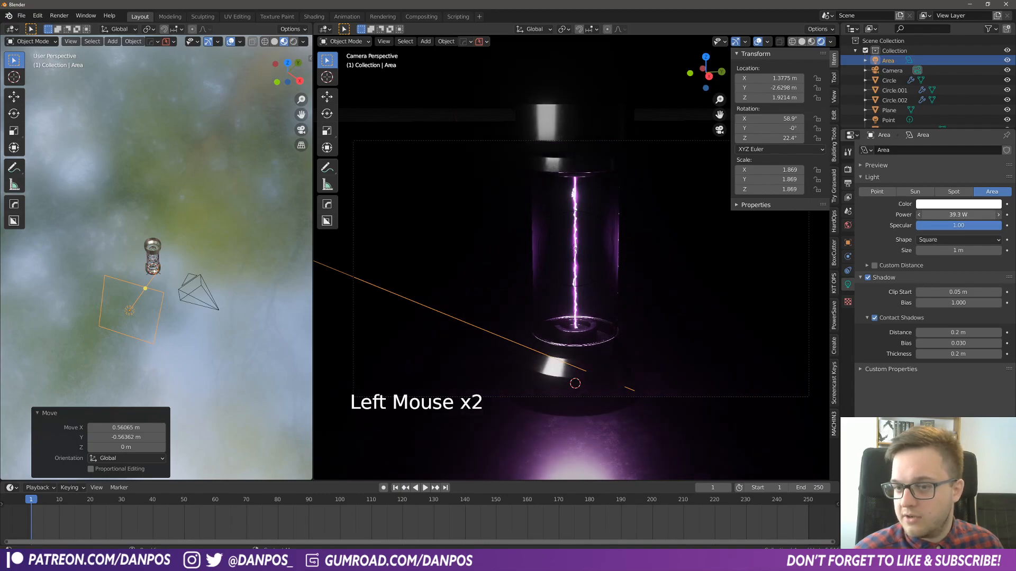
left_click(955, 205)
mouse_move(951, 107)
left_mouse_down()
mouse_move(956, 131)
mouse_move(976, 98)
left_mouse_up()
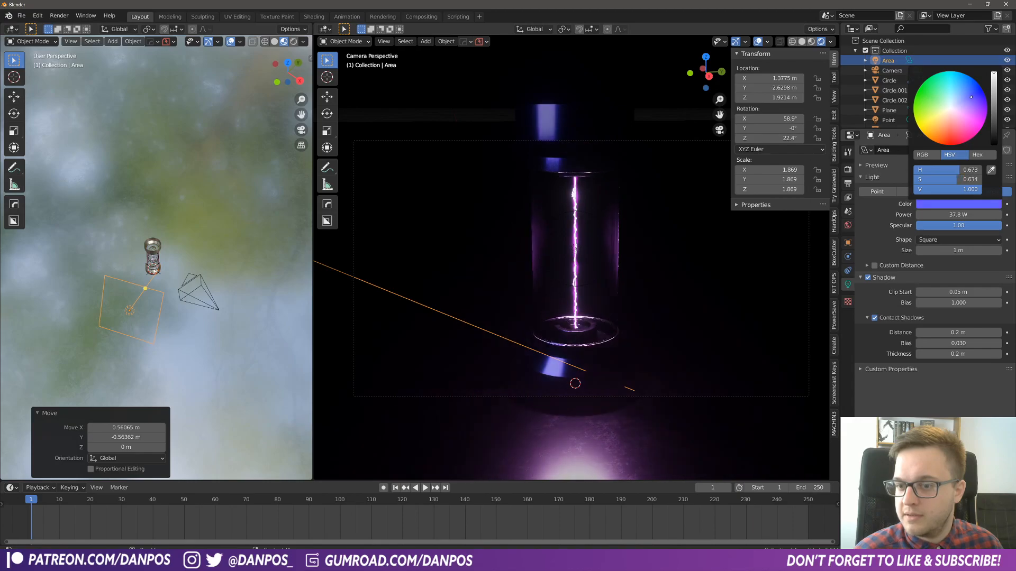
- Scale the blue area light to about 2.39, raise it to about Z 2.02 m and turn it to about 10.9° around Z
key("s")
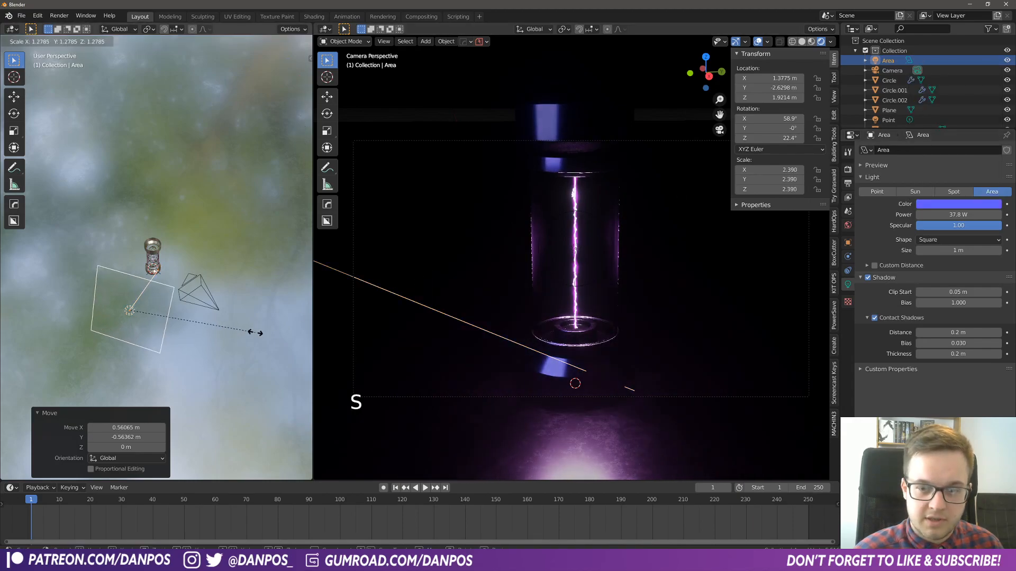
left_click(240, 338)
key("r")
key("z")
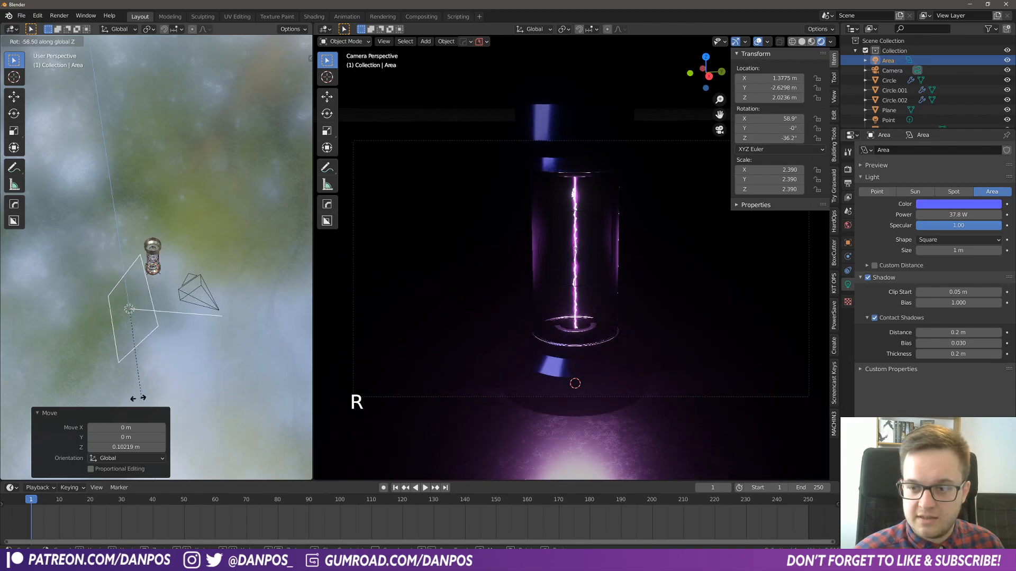
left_click(233, 383)
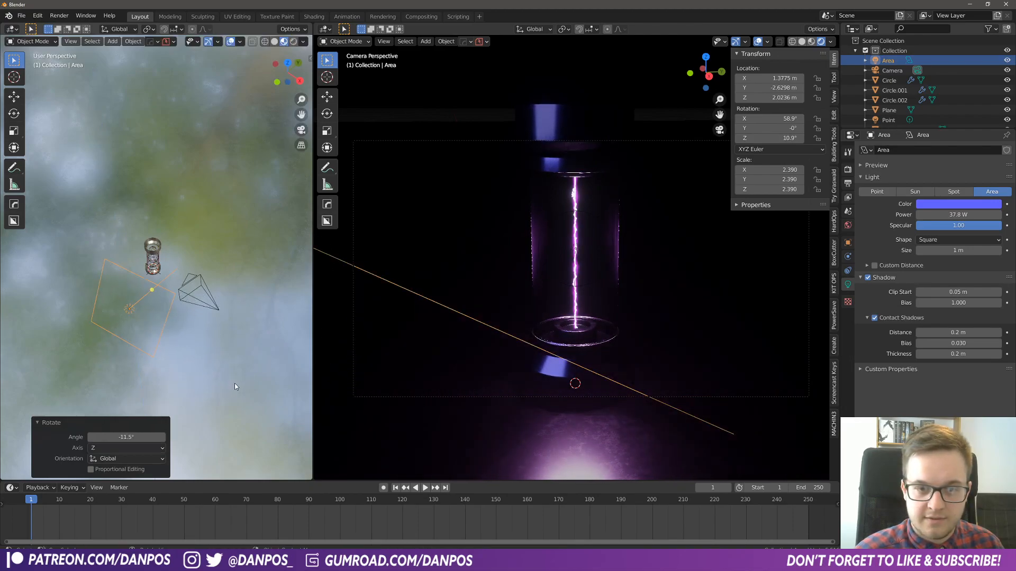
- Rotate the blue area light by about -17.5° around the global X axis
middle_click_drag(234, 383, 207, 323)
key("r")
key("x")
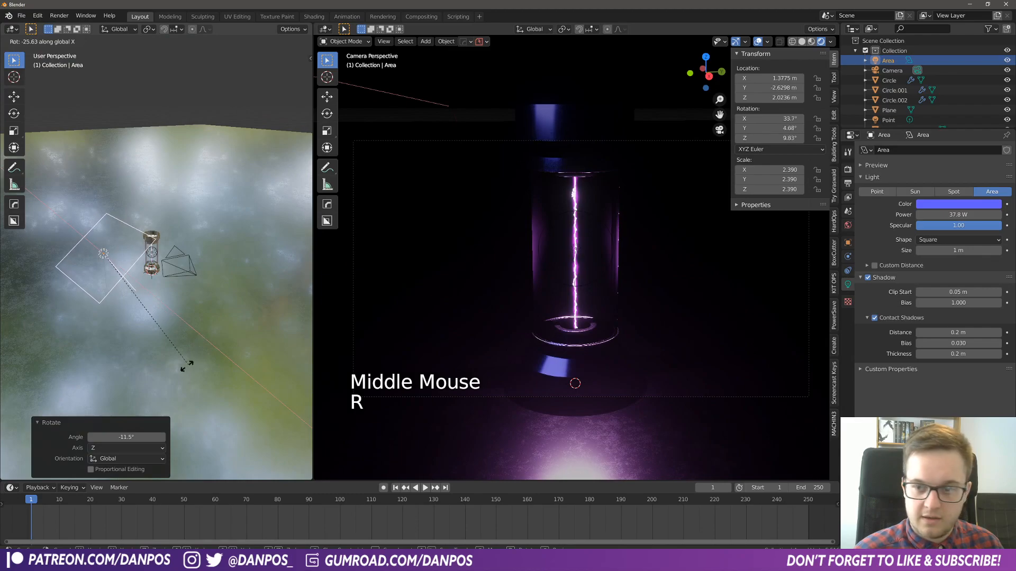
left_click(215, 365)
- Add a pink duplicate of the blue area light at about X 1.84 m, Y 2.27 m, rotated about 125° around Z
key("KP_7")
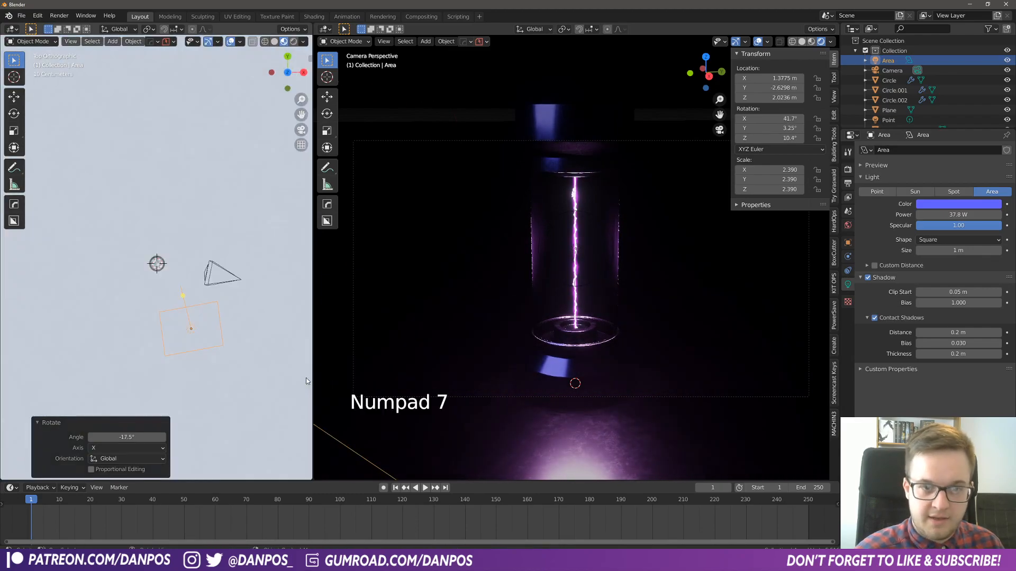
scroll(296, 323, "down", 2)
middle_click_drag(265, 307, 265, 325, "shift")
key("shift+d")
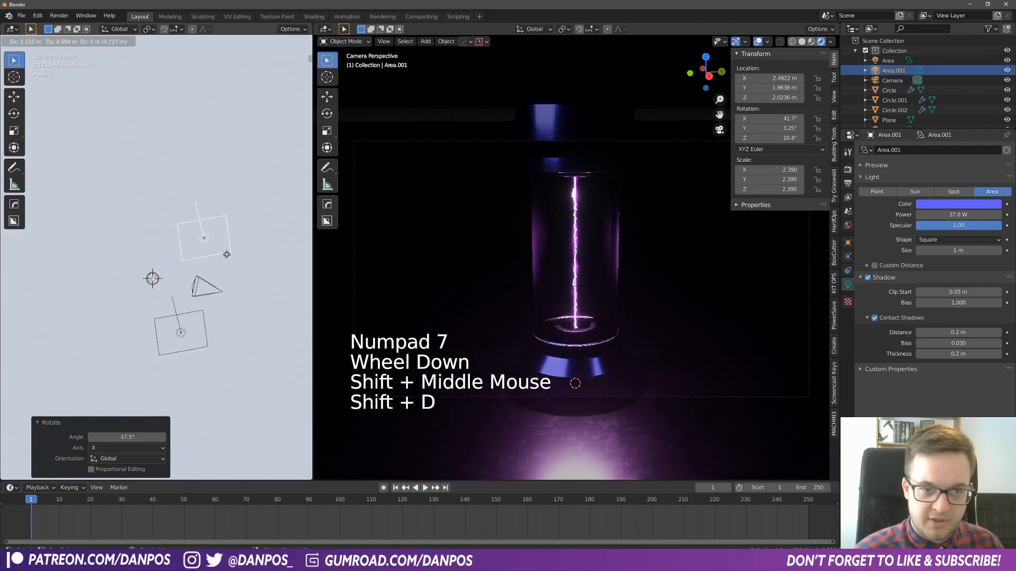
left_click(192, 233)
key("r")
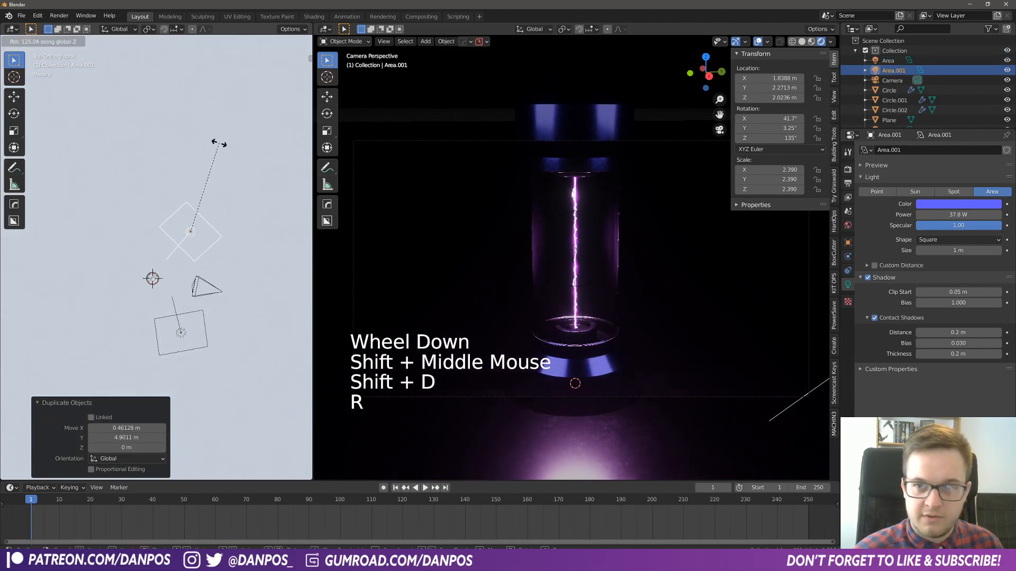
left_click(706, 242)
left_click(945, 206)
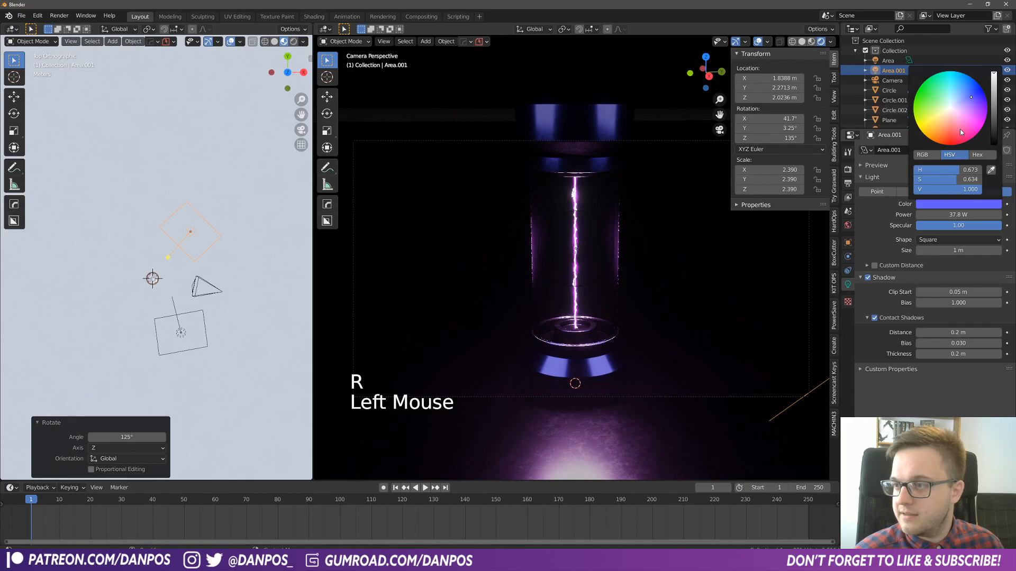
left_click(970, 126)
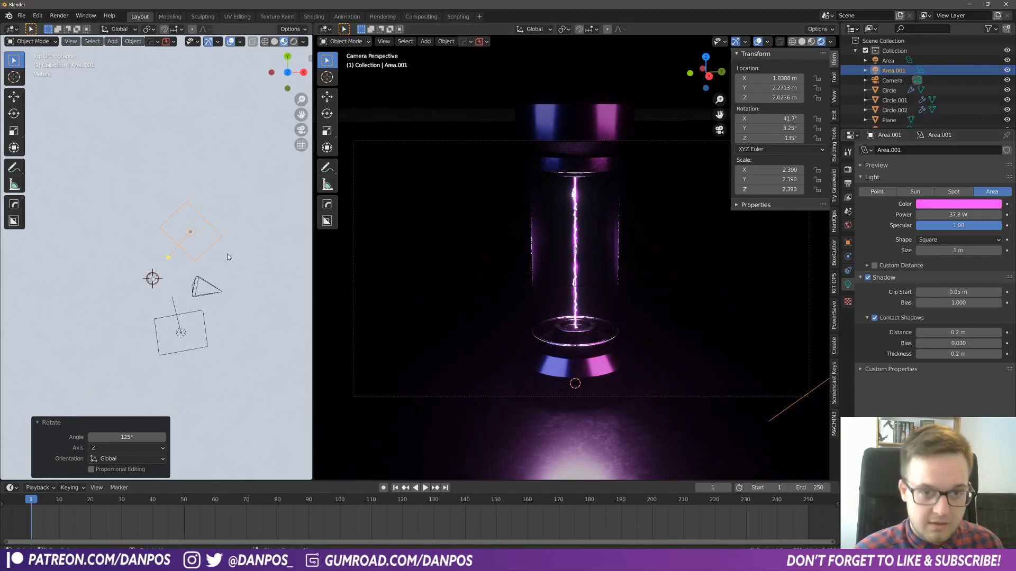
- Move both area lights behind the tube: pink to about X -2.20 m, Y 3.14 m, turned to 156°, blue to about X -1.37 m, Y -4.09 m
key("g")
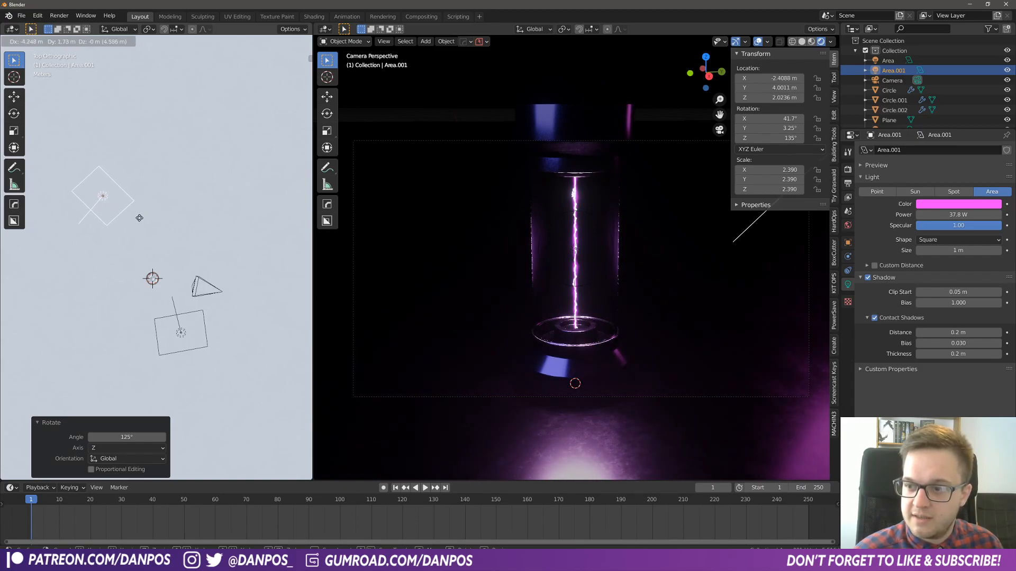
left_click(140, 218)
key("r")
left_click(255, 259)
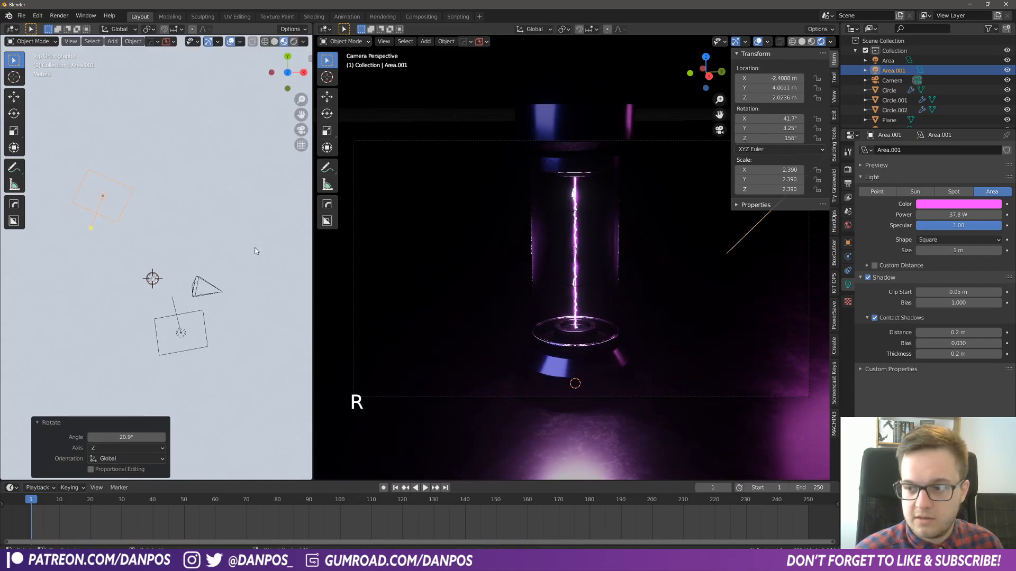
key("g")
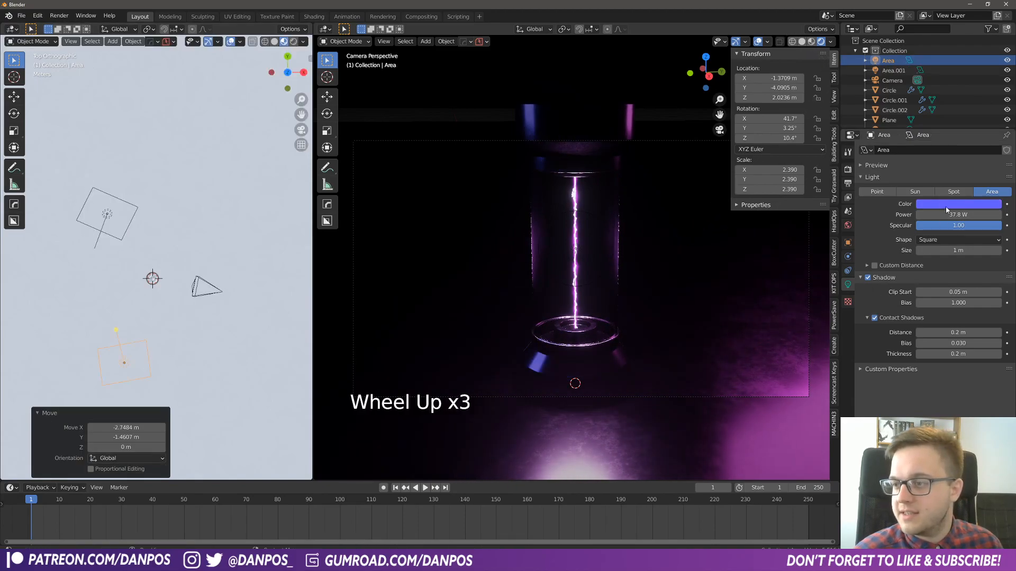
- Convert the blue and pink area lights to sun lights and set the pink sun's angle to about 71.1°
left_click(881, 193)
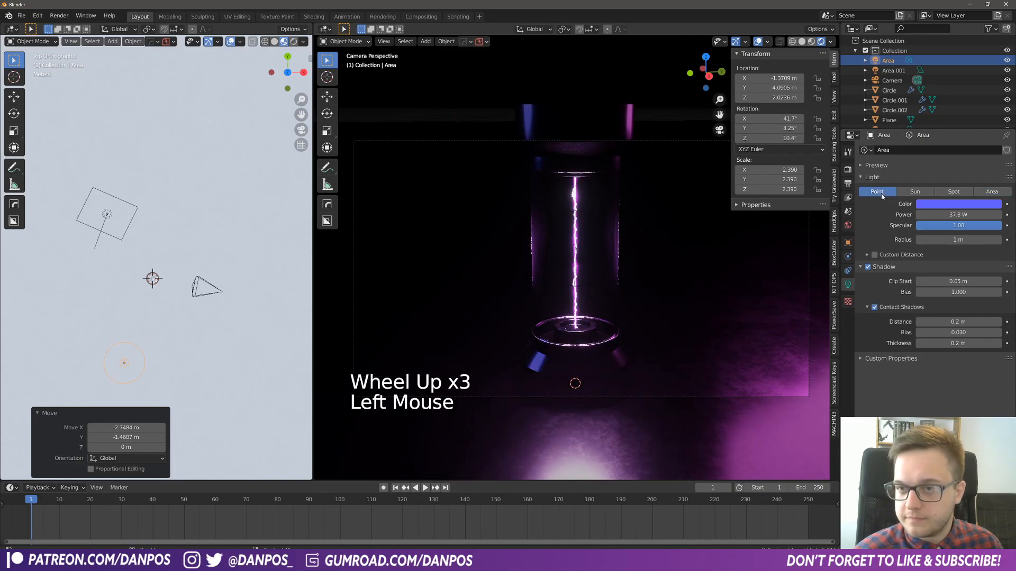
left_click(914, 192)
middle_click_drag(159, 265, 135, 359)
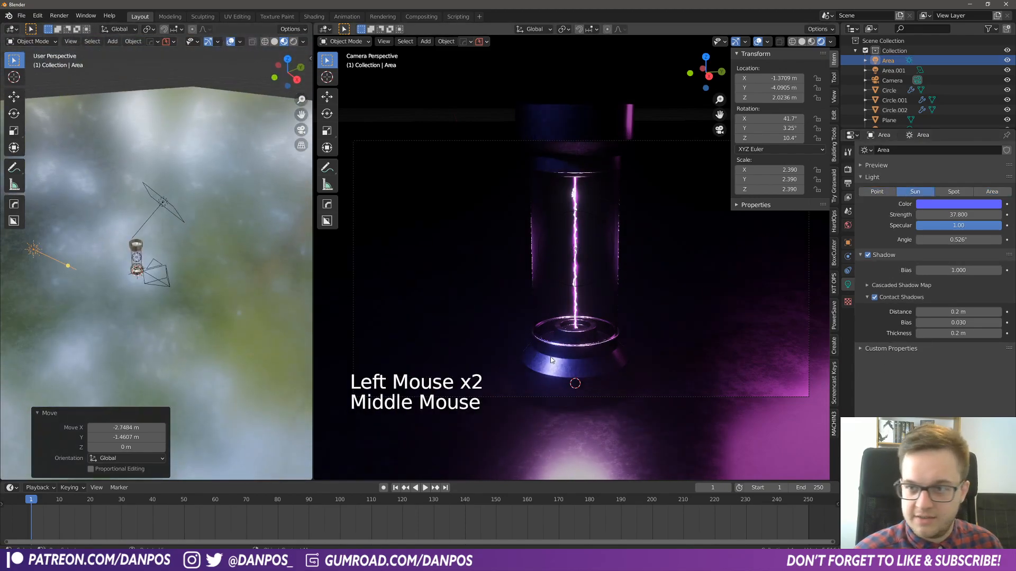
left_click(162, 206)
left_click(926, 191)
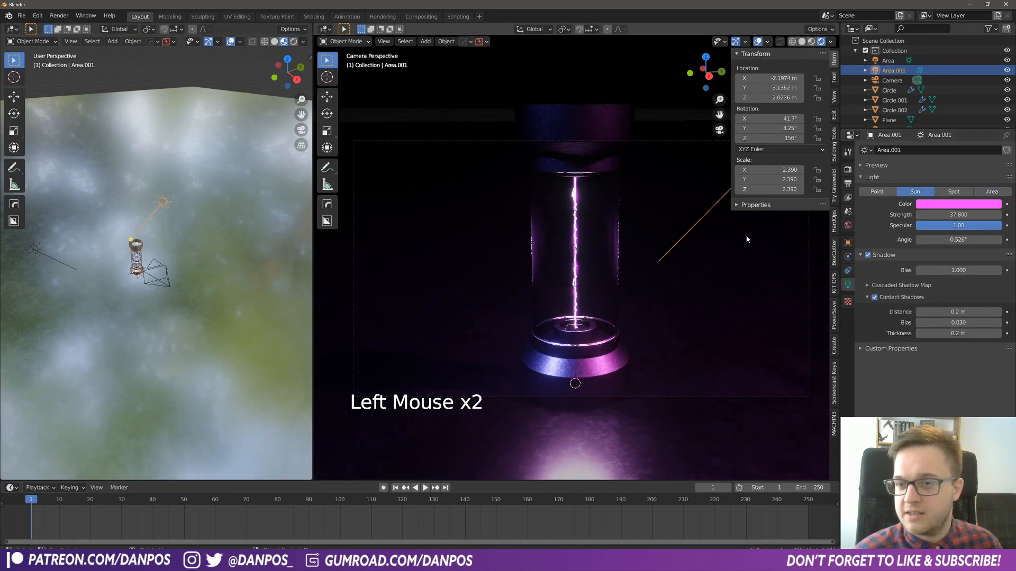
left_click_drag(951, 238, 971, 239)
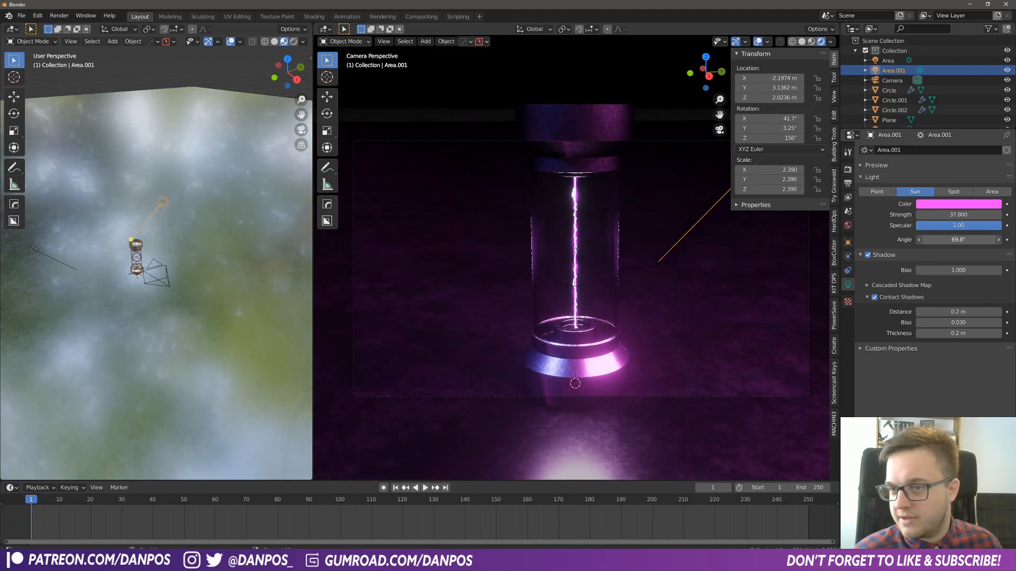
- Rotate the blue sun light to about 36.4° around Z and move it to about X 1.76 m, Y -3.42 m
left_click(42, 258)
left_click(53, 266)
key("KP_7")
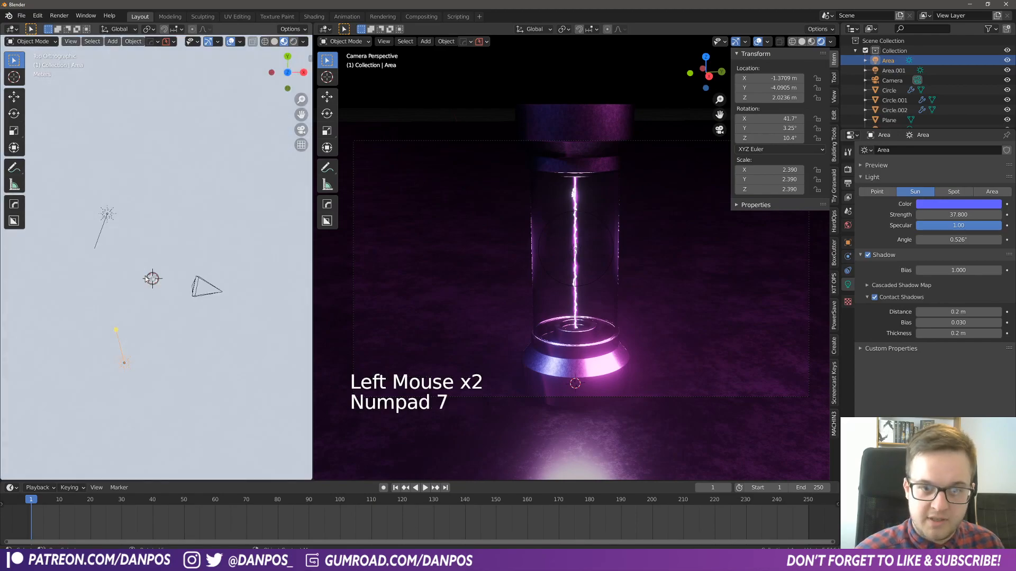
key("r")
left_click(191, 317)
key("g")
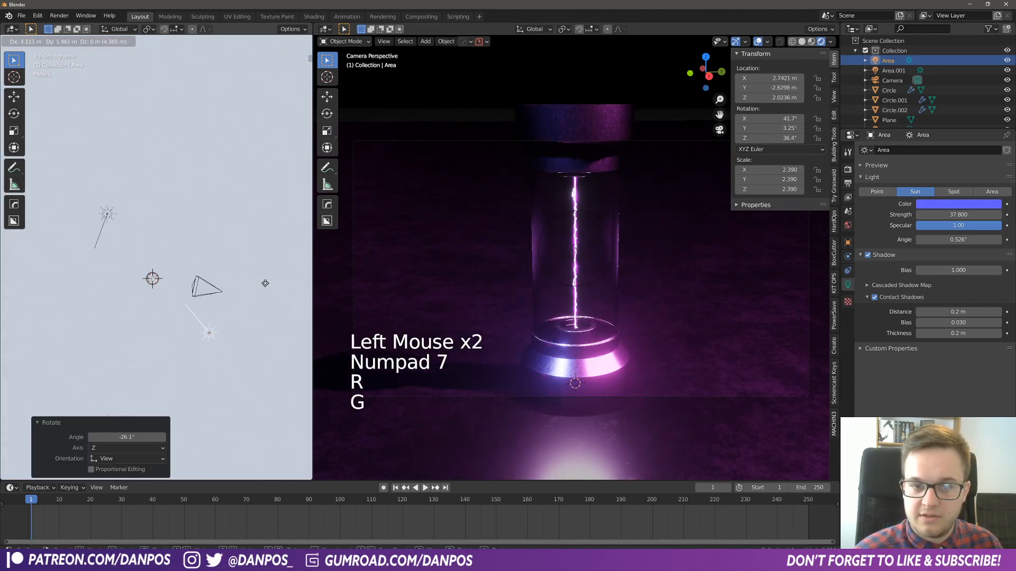
left_click(246, 301)
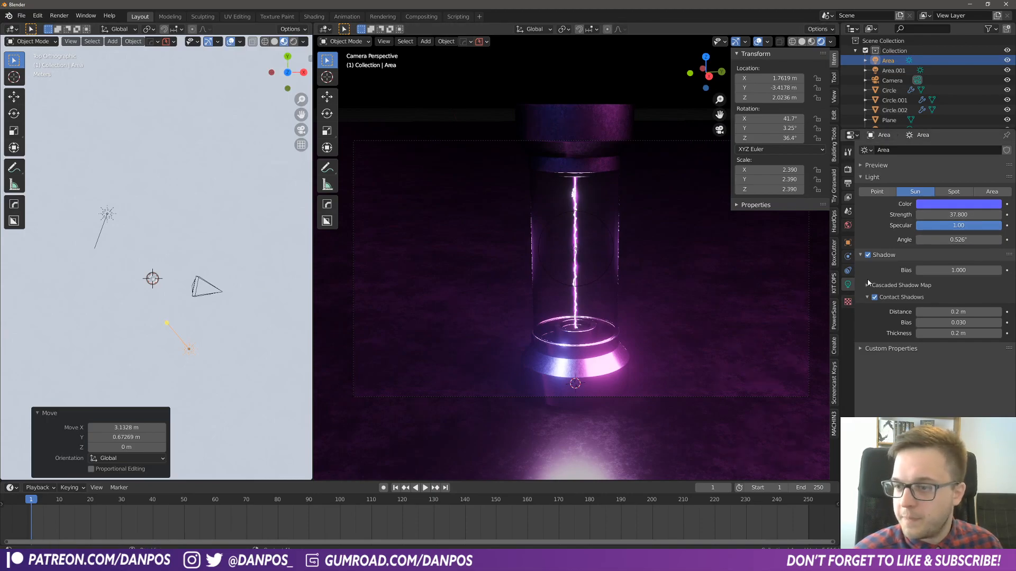
- Set the blue sun light's strength to 15
left_click_drag(952, 215, 944, 215, "shift")
left_click(981, 213)
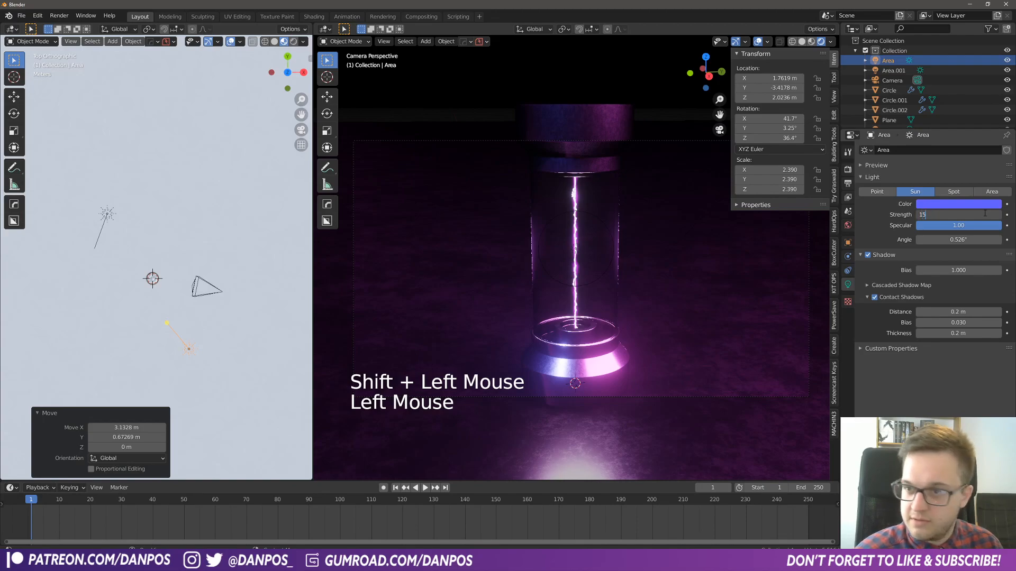
type("15")
key("Return")
- Set the strength of both the pink and the blue sun light to 20 and play the animation to check the lighting
left_click(108, 222)
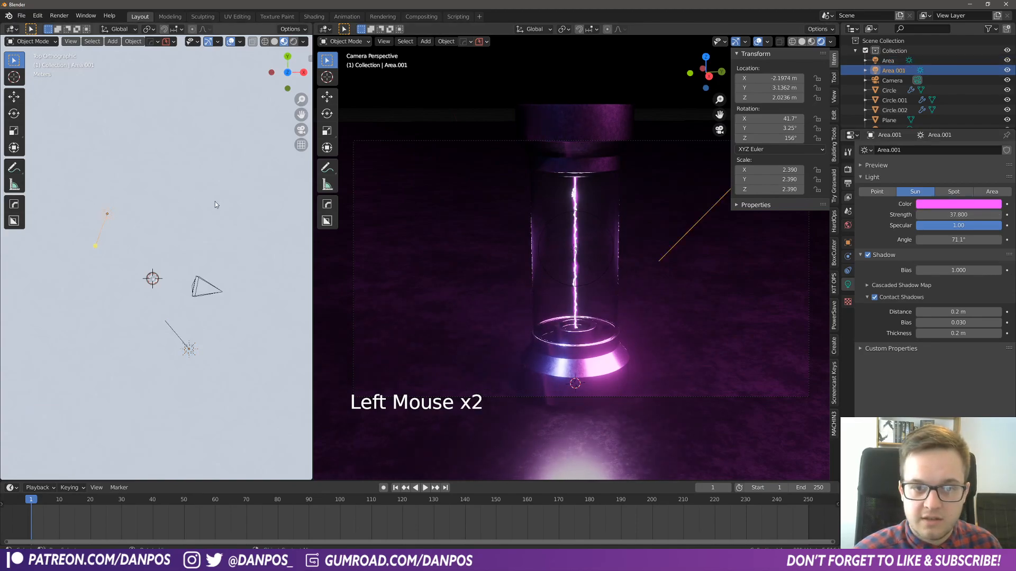
type("15")
key("Return")
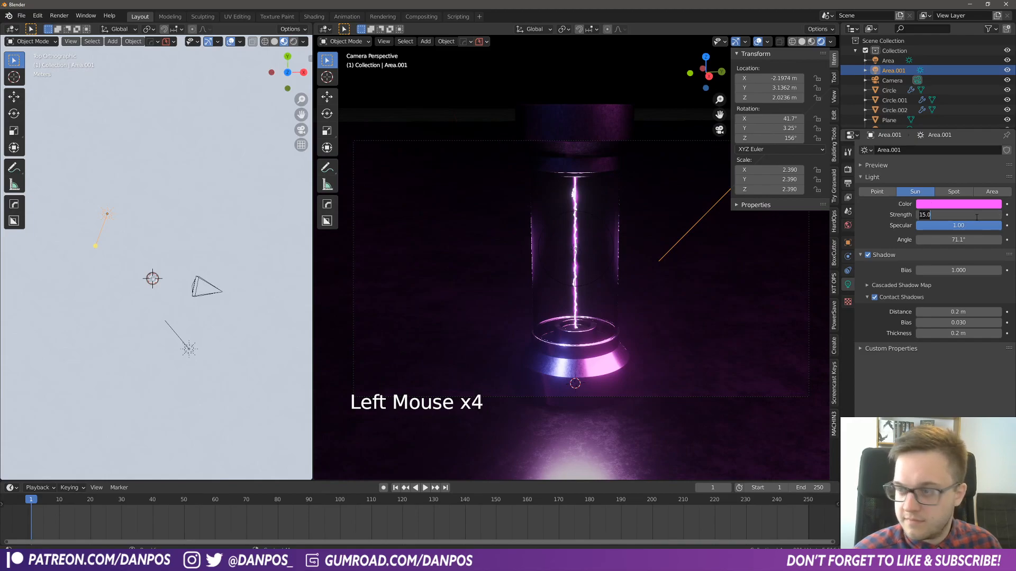
type("20")
key("Return")
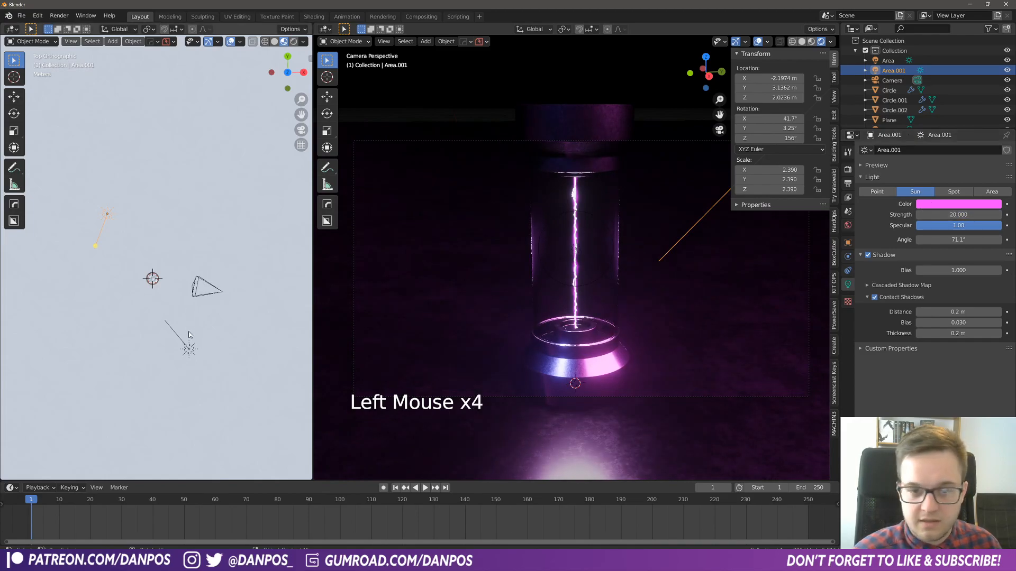
left_click(189, 348)
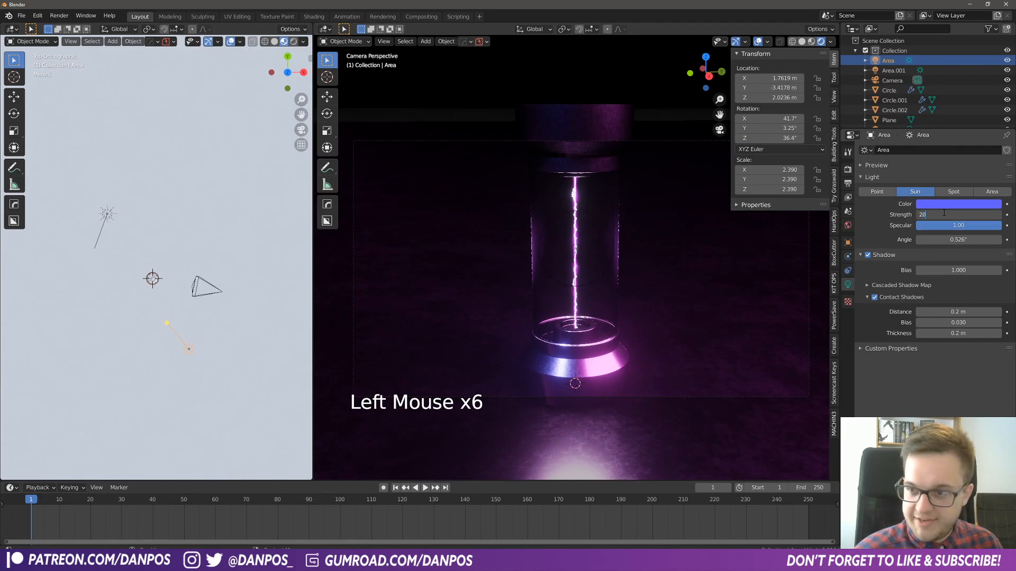
key("space")
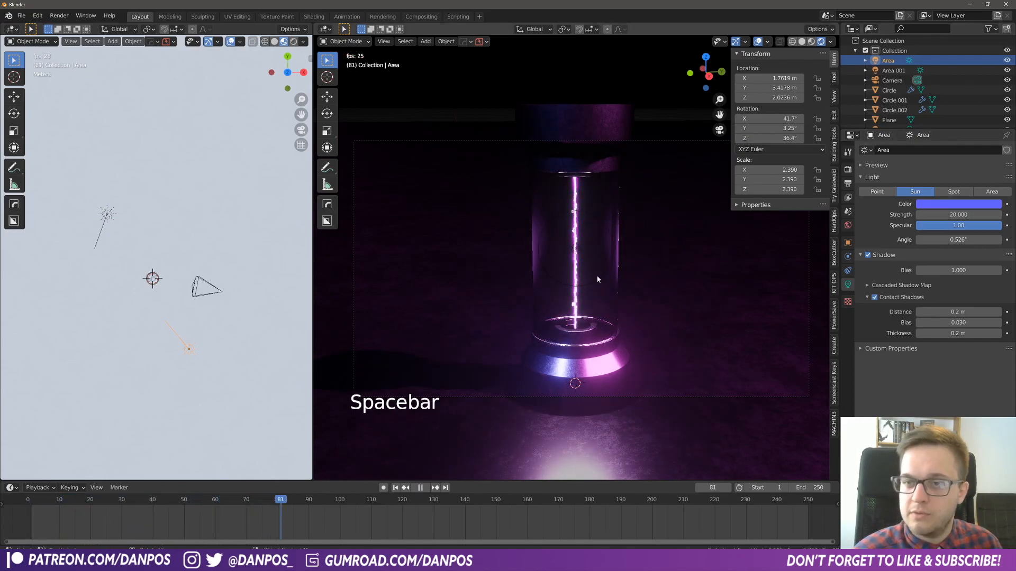
key("space")
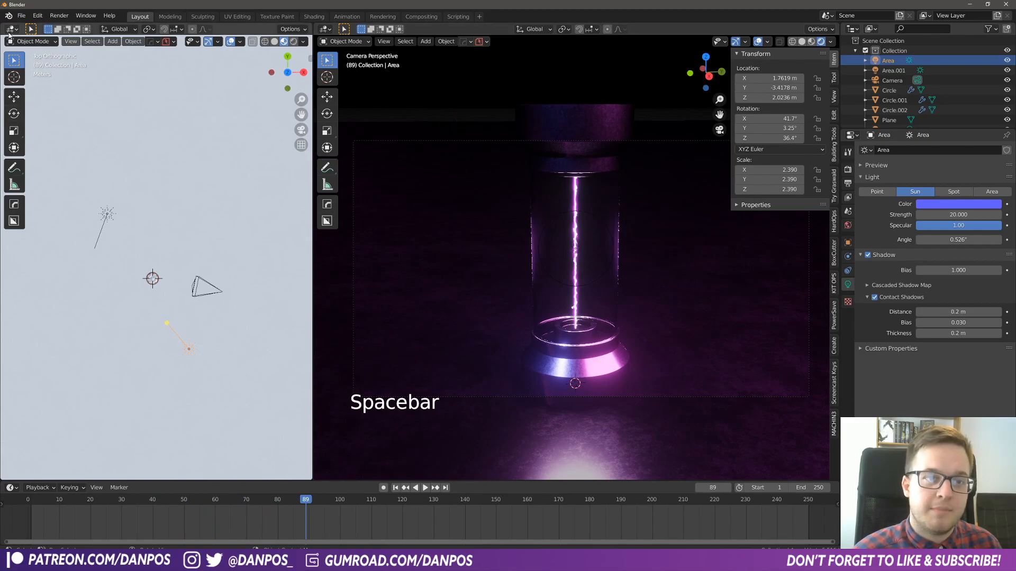
- Insert a keyframe on the power of the point light inside the tube
left_click(575, 215)
left_click(579, 214)
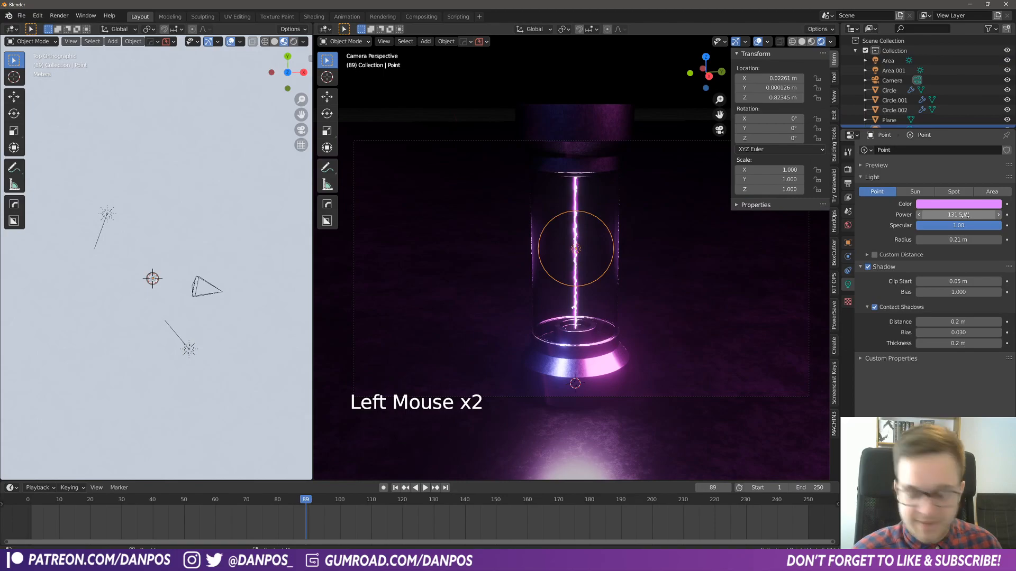
key("i")
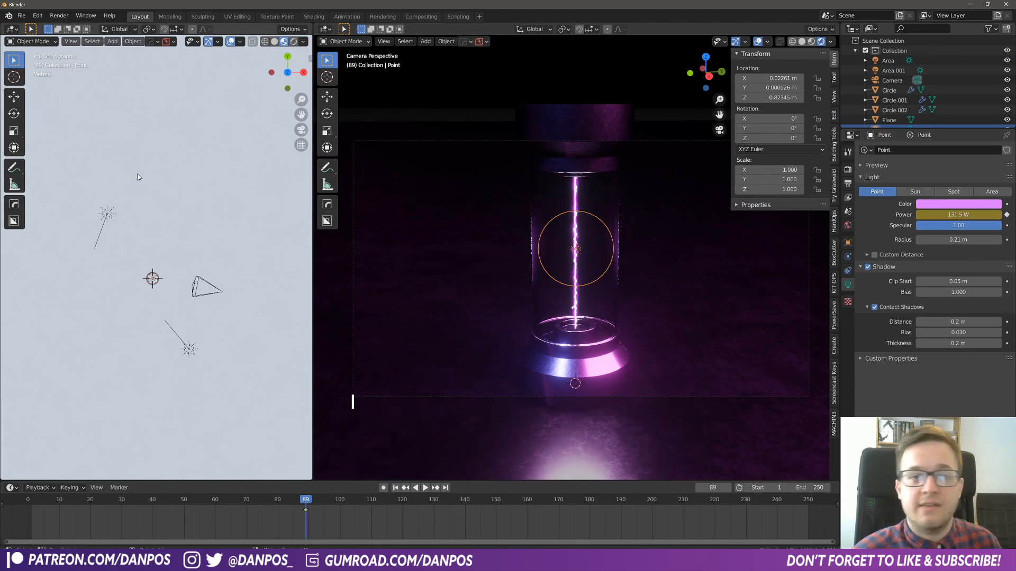
- Replace the top-view viewport with a wider Graph Editor and select the point light's Power curve
left_click(12, 28)
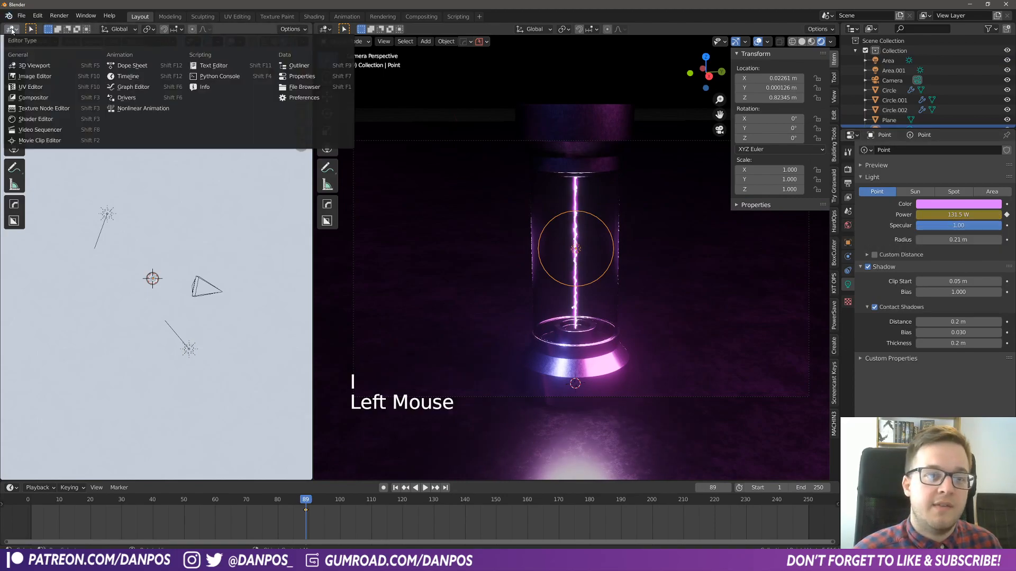
left_click(132, 95)
scroll(167, 229, "down", 4)
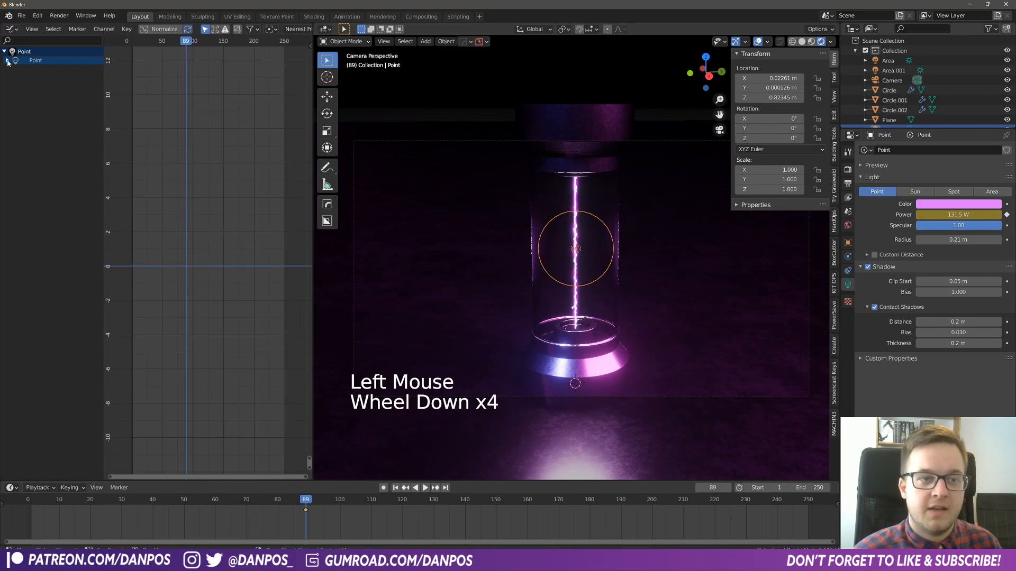
left_click(6, 61)
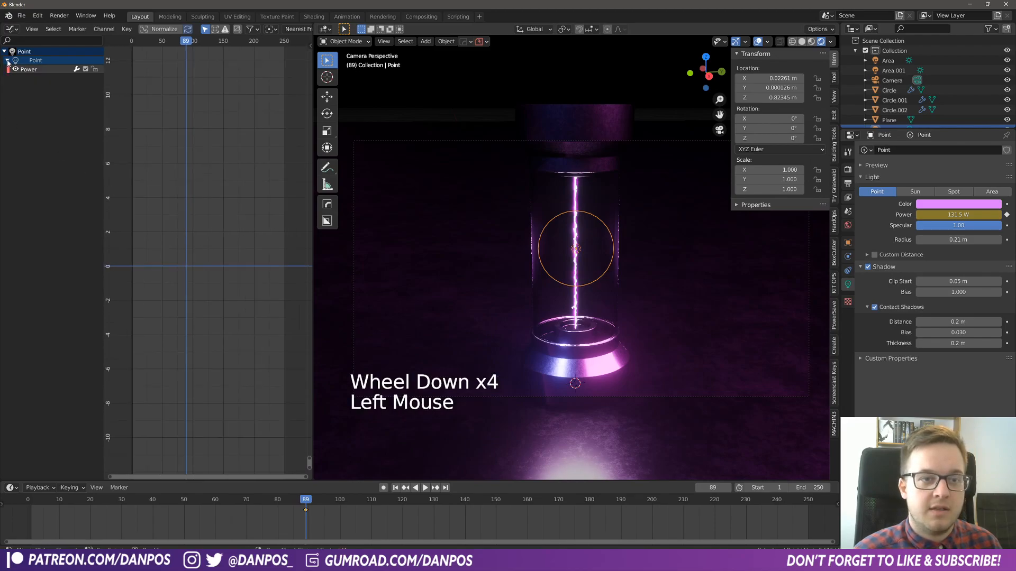
left_click(42, 69)
left_click_drag(314, 122, 421, 124)
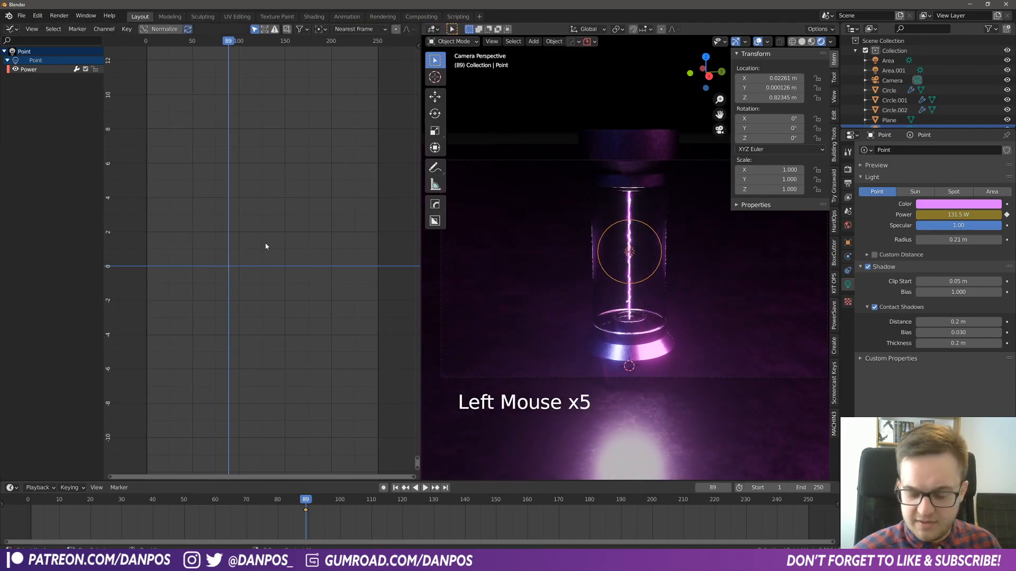
- Move the point light's power keyframe to frame 1
key("KP_Decimal")
left_click(239, 226)
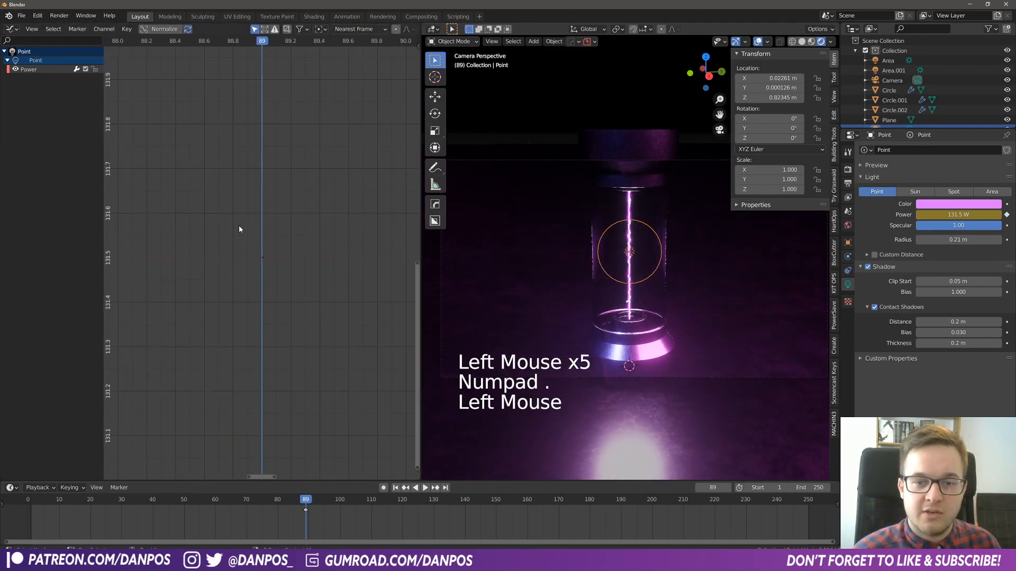
scroll(244, 333, "down", 5)
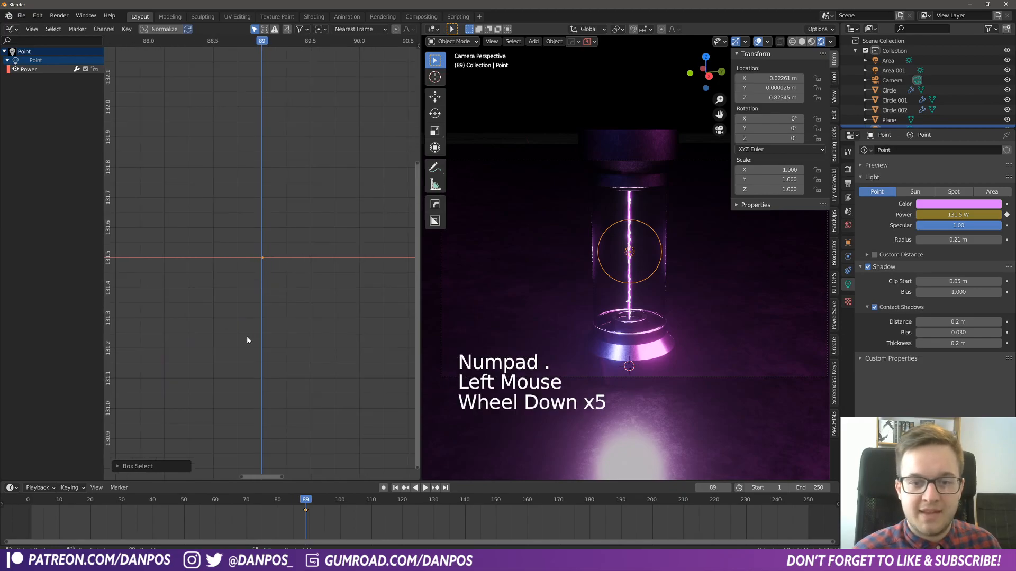
scroll(308, 513, "down", 4)
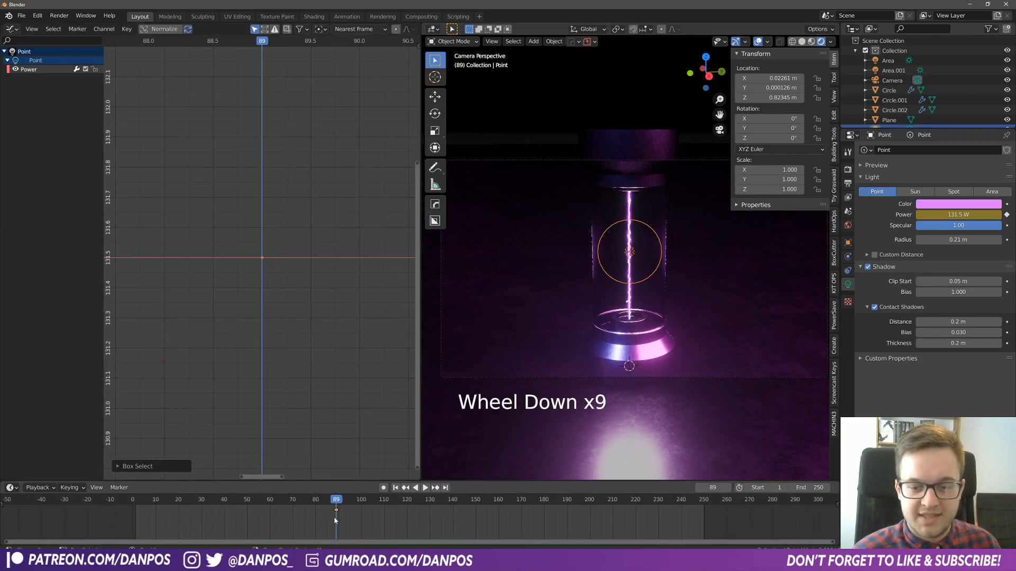
left_click_drag(334, 516, 135, 529)
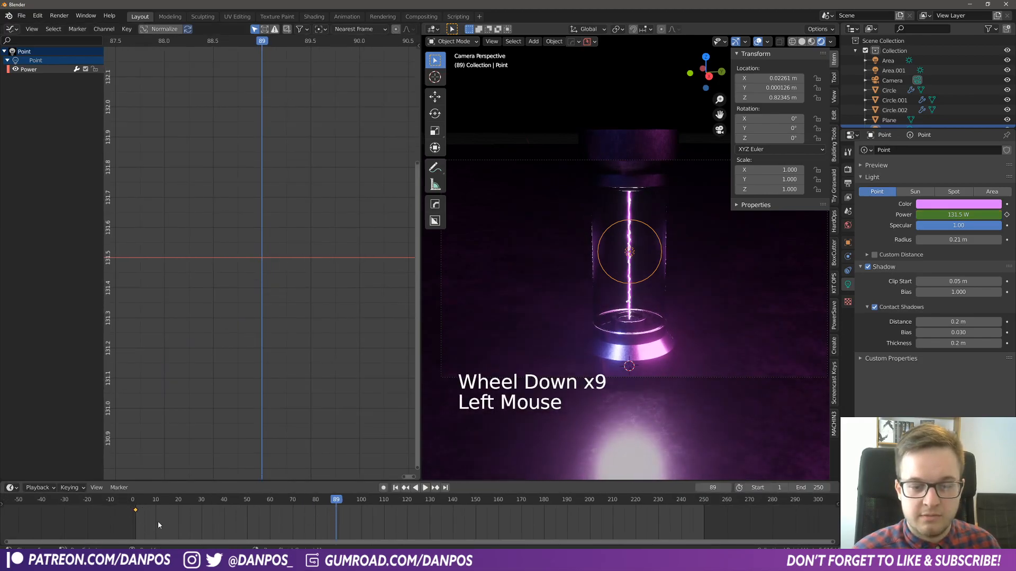
- Add a Noise modifier to the point light's Power curve
key("KP_Decimal")
scroll(247, 258, "down", 17)
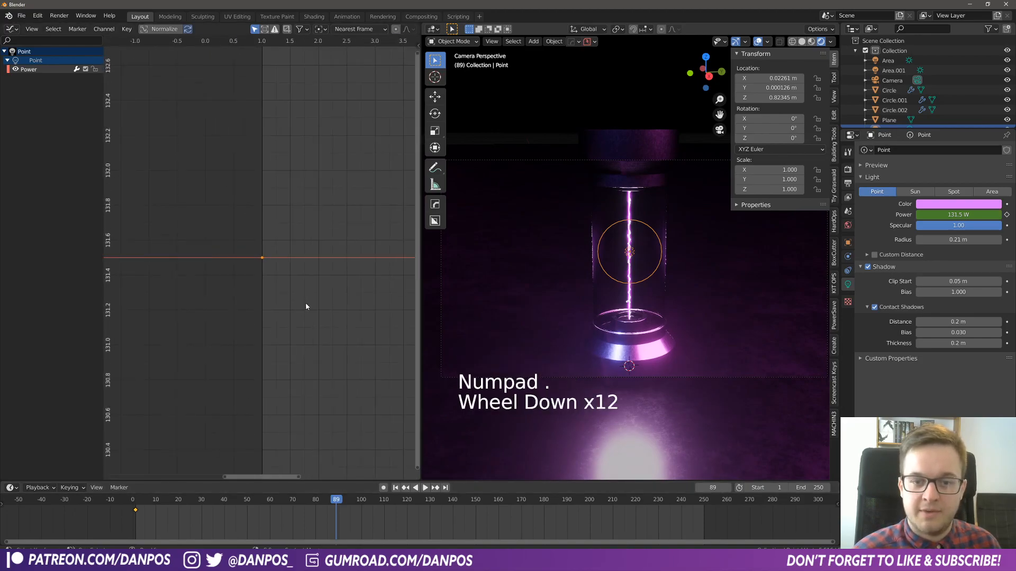
middle_click_drag(307, 303, 221, 300, "shift")
scroll(220, 301, "down", 4)
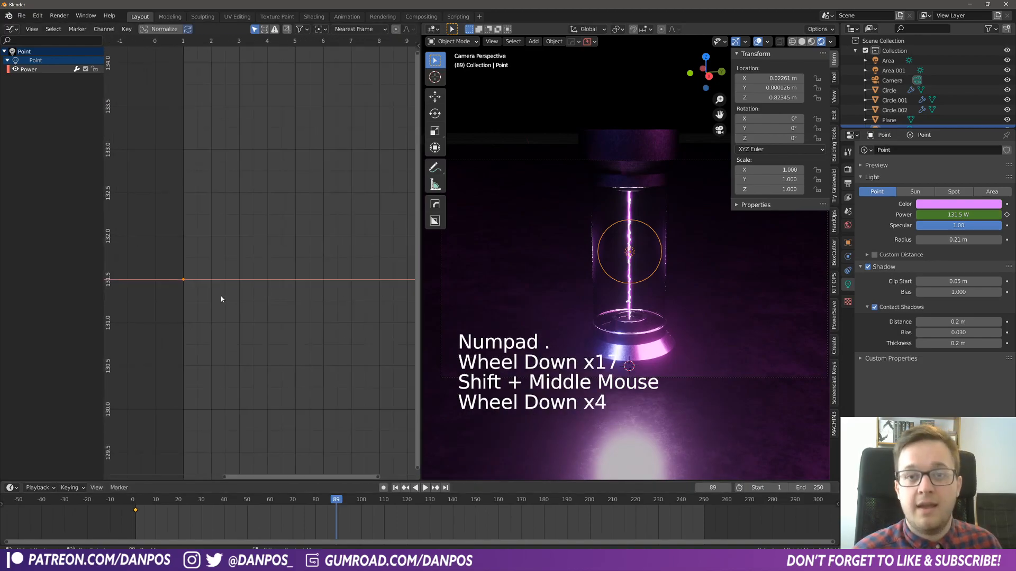
key("n")
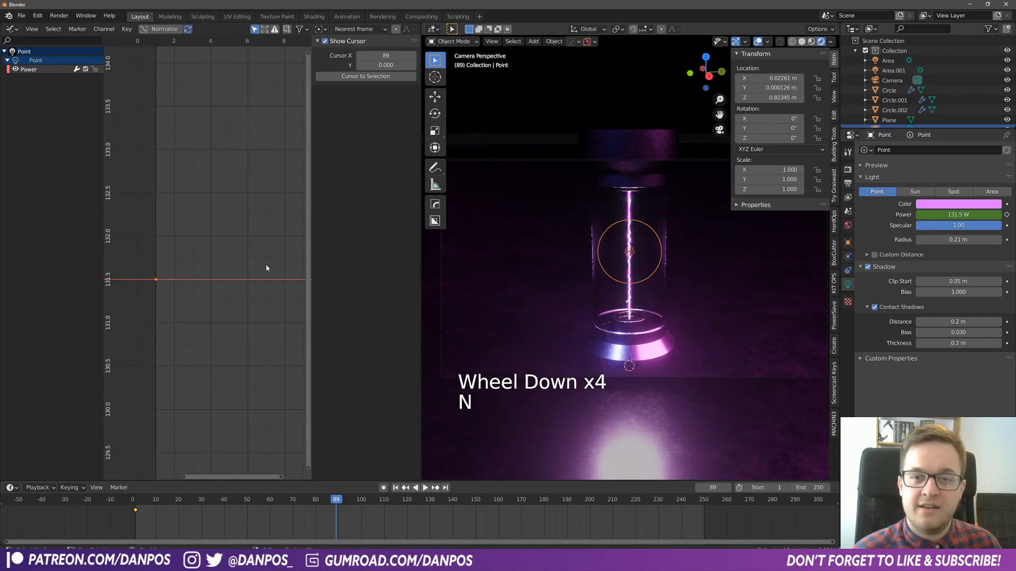
left_click(200, 198)
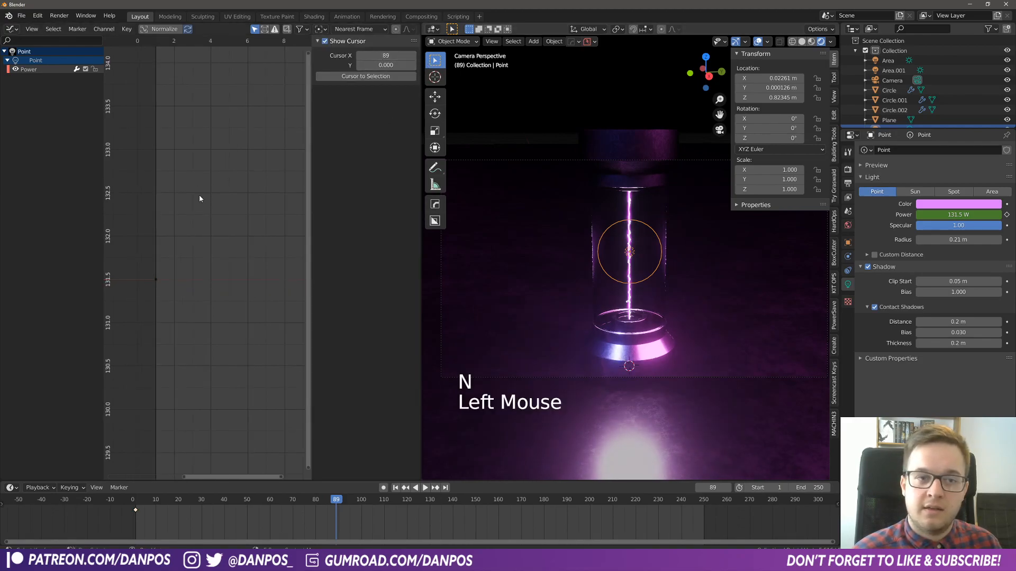
left_click(48, 72)
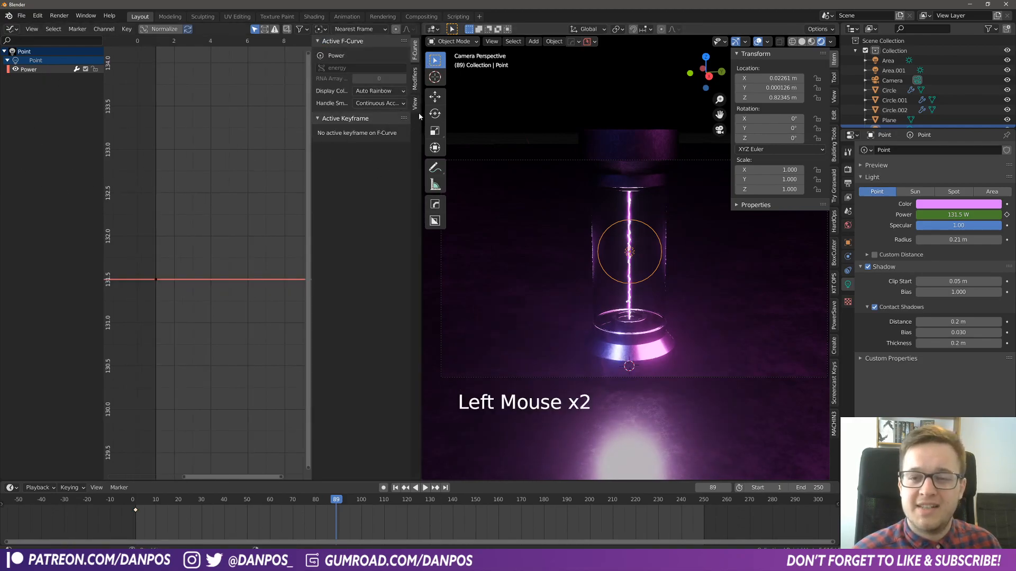
left_click(415, 80)
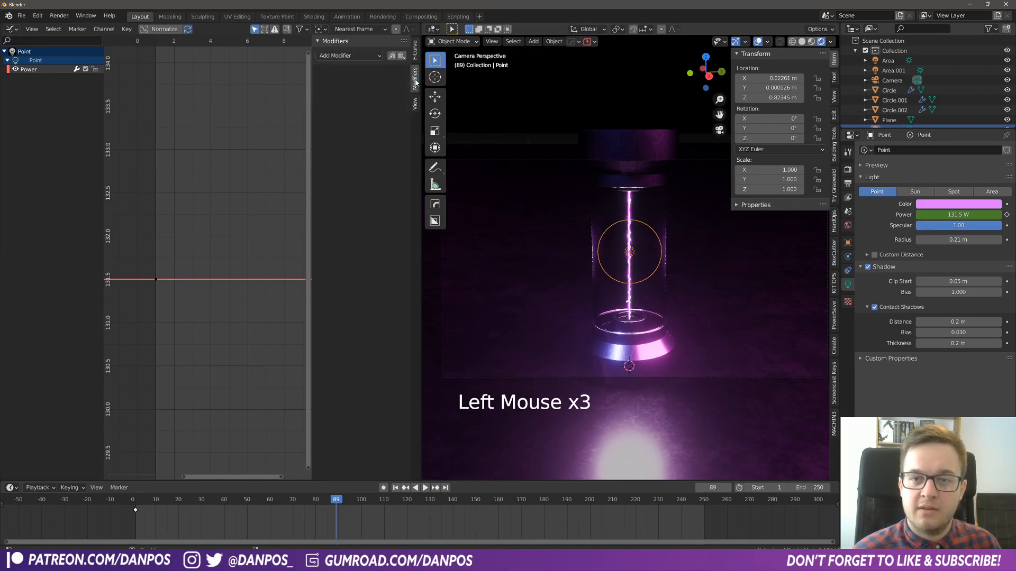
left_click(358, 55)
left_click(351, 107)
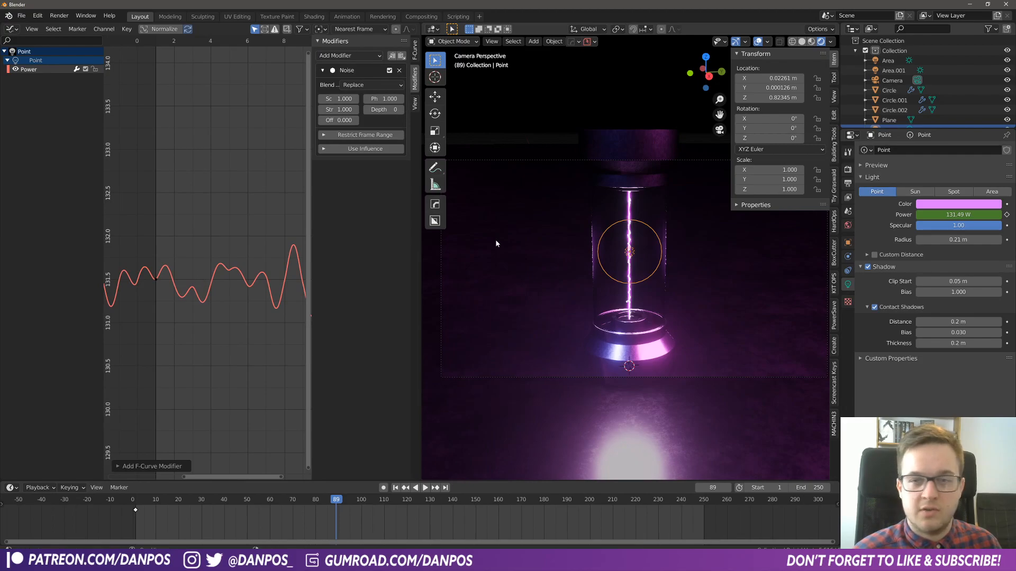
- Set the Noise modifier's strength to about 75.9 and play the animation to judge the light's flicker
key("space")
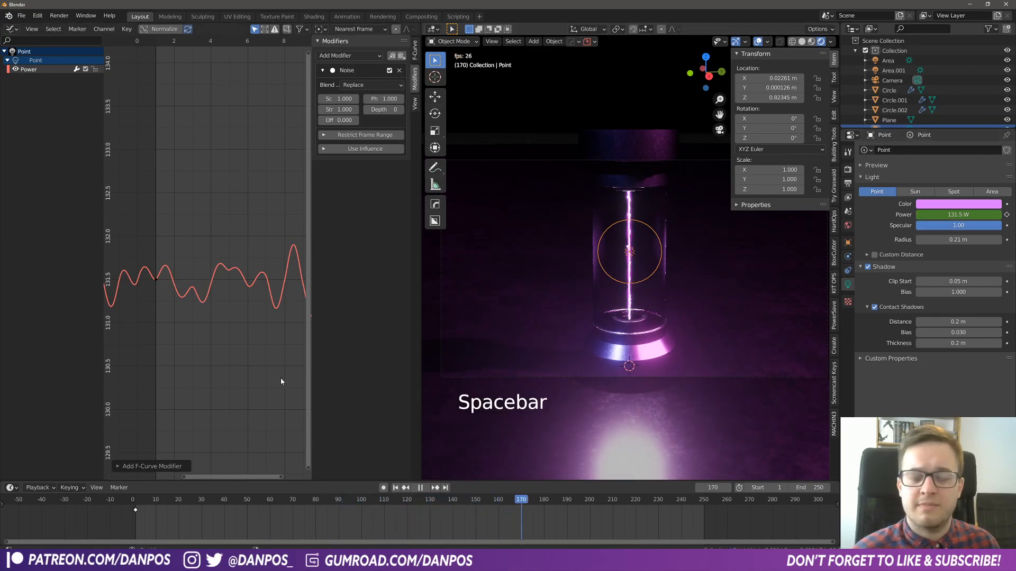
key("space")
left_click_drag(338, 109, 370, 109)
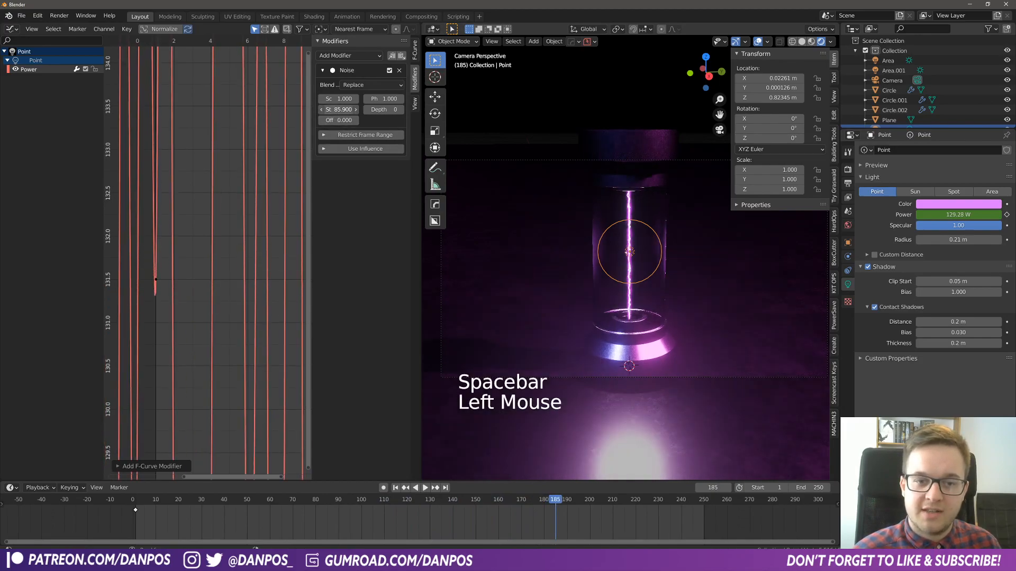
scroll(218, 305, "down", 20)
scroll(217, 307, "down", 20)
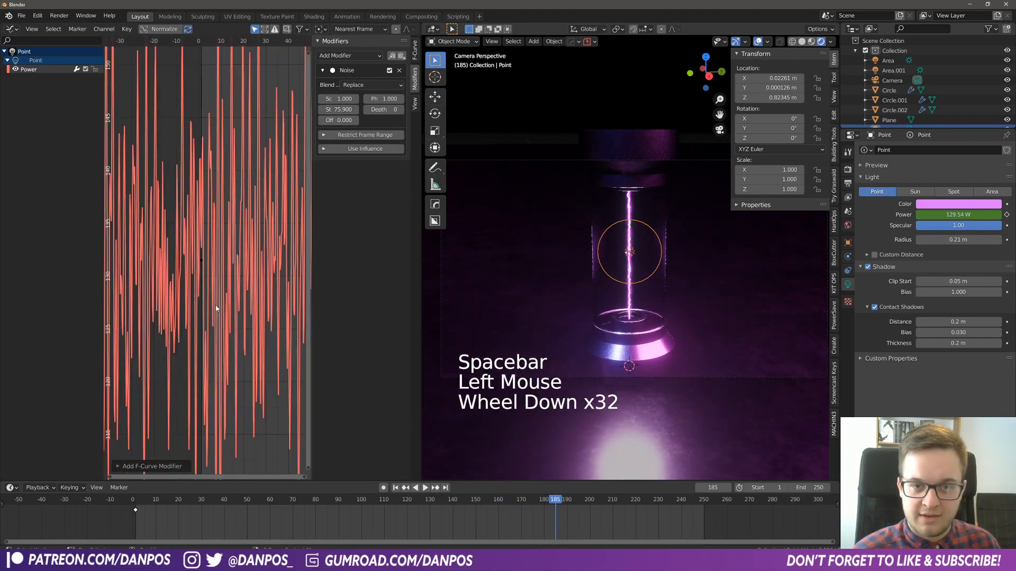
key("space")
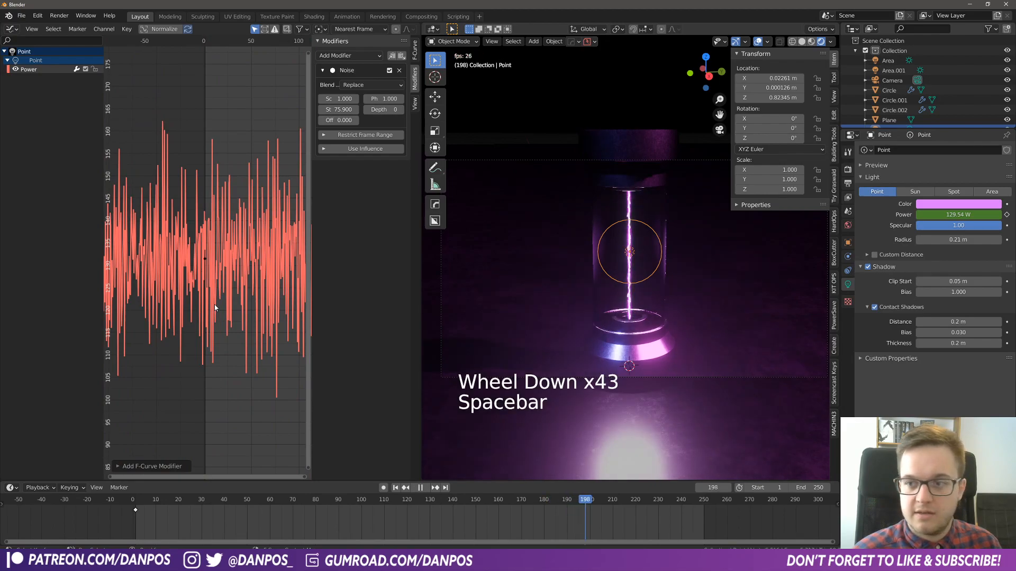
key("space")
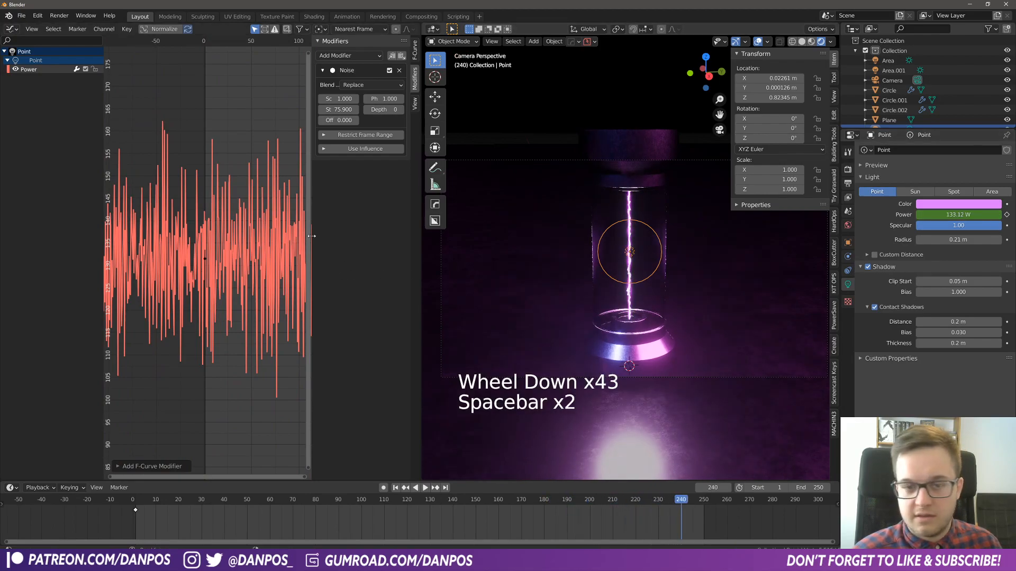
- Set the Noise modifier's scale to about 0.58 and strength to about 105.7, and play the animation close up
left_click_drag(330, 112, 306, 99)
key("space")
scroll(663, 286, "up", 4)
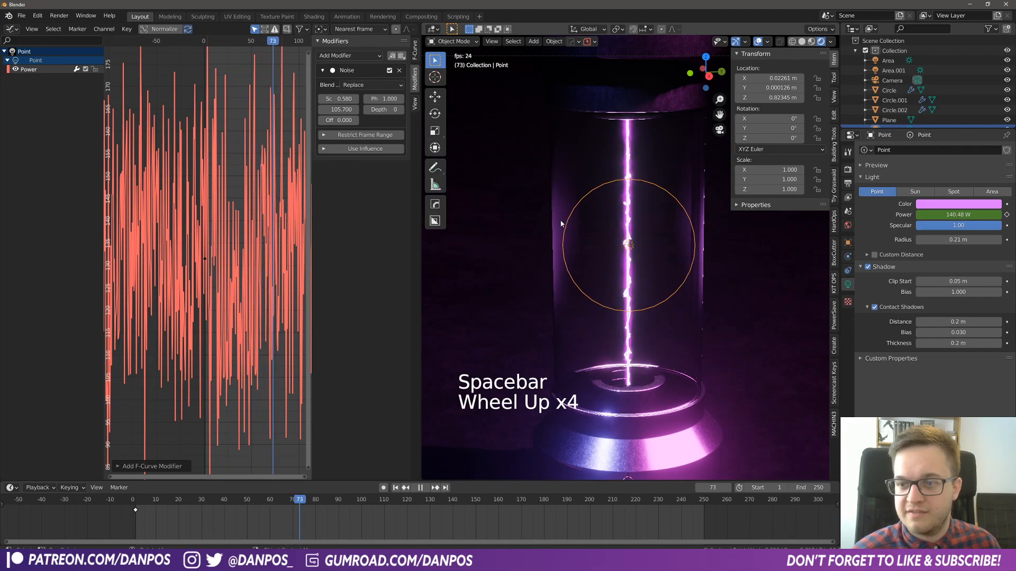
key("space")
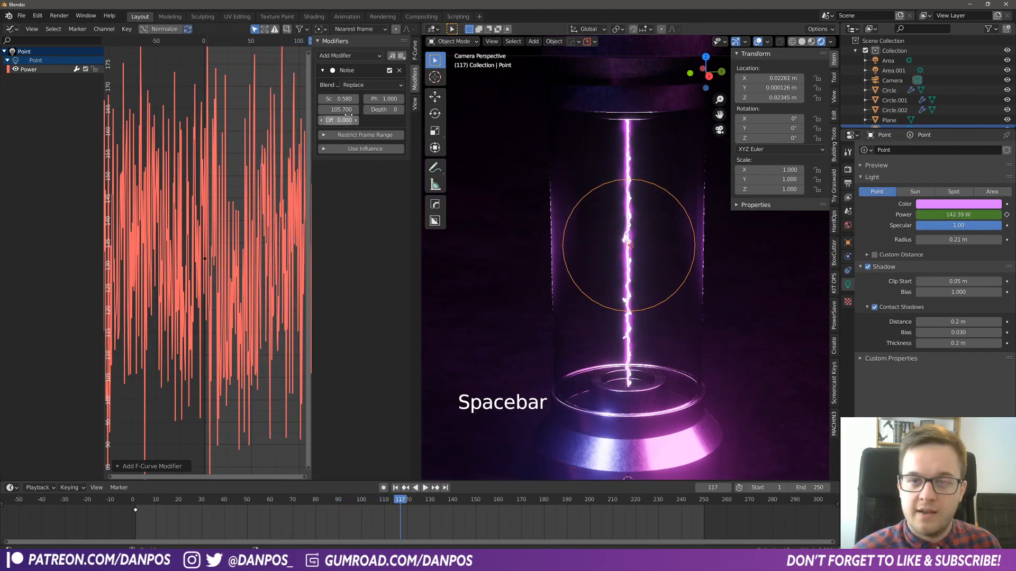
- Set the Noise modifier's scale to about 1.1 and strength to about 93.6, and play back the flicker
left_click_drag(341, 109, 370, 98, "shift")
key("space")
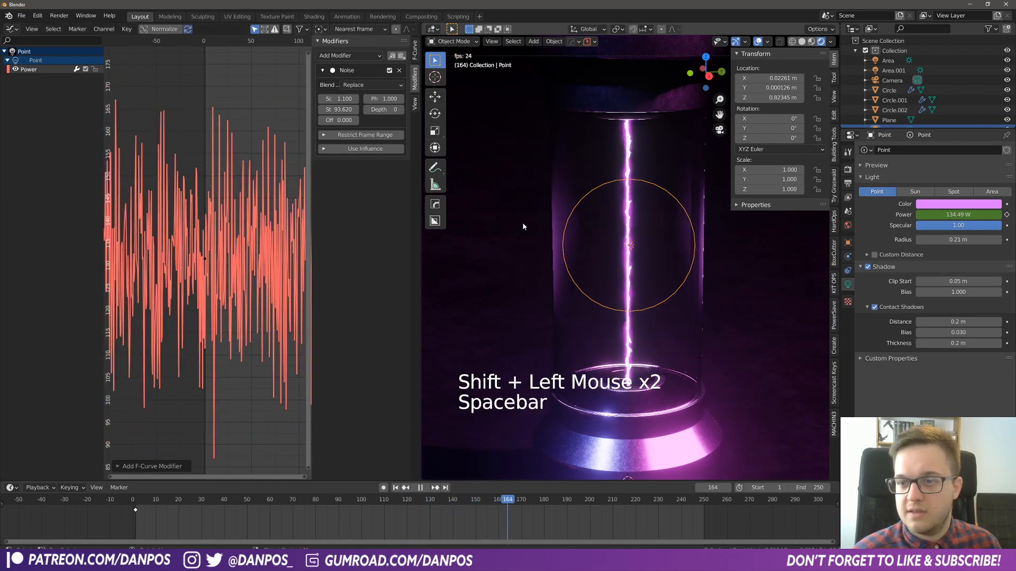
scroll(710, 320, "down", 4)
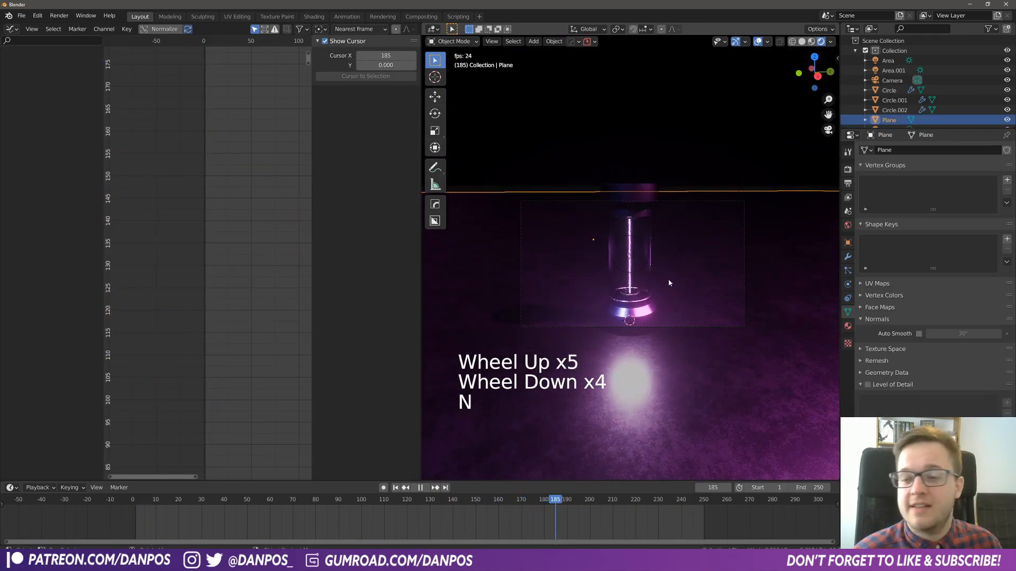
- Stop playback, return to frame 1 and insert a transform keyframe on the camera
middle_click_drag(676, 293, 653, 288)
left_click(547, 224)
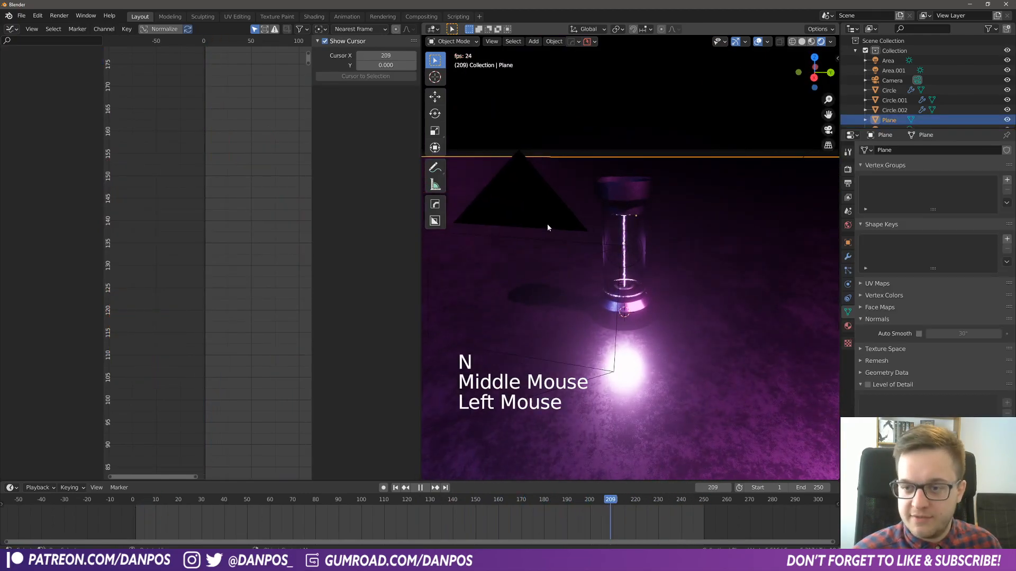
scroll(617, 312, "down", 4)
key("space")
left_click_drag(158, 498, 135, 505)
middle_click_drag(619, 322, 583, 321)
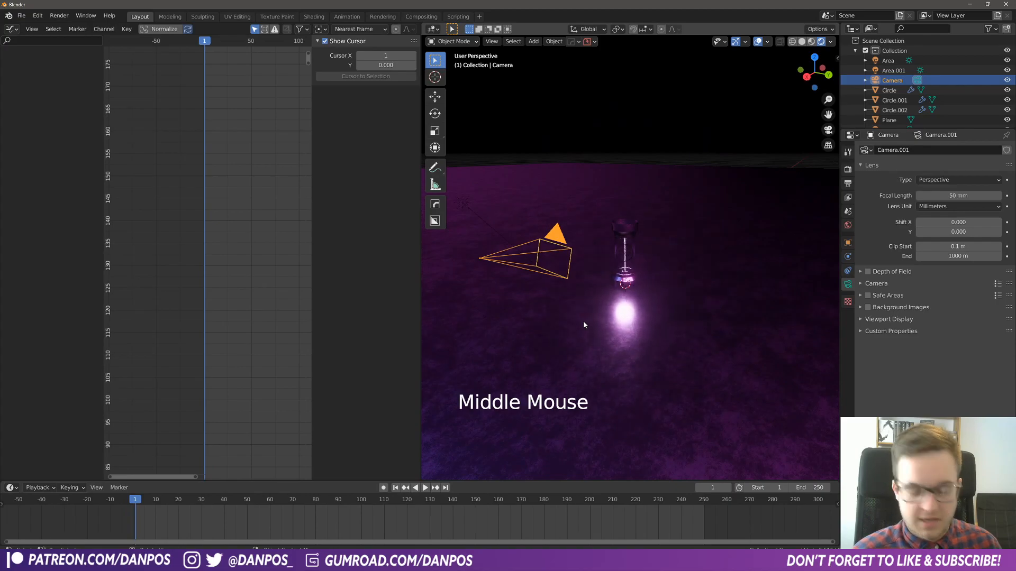
key("i")
left_click(582, 321)
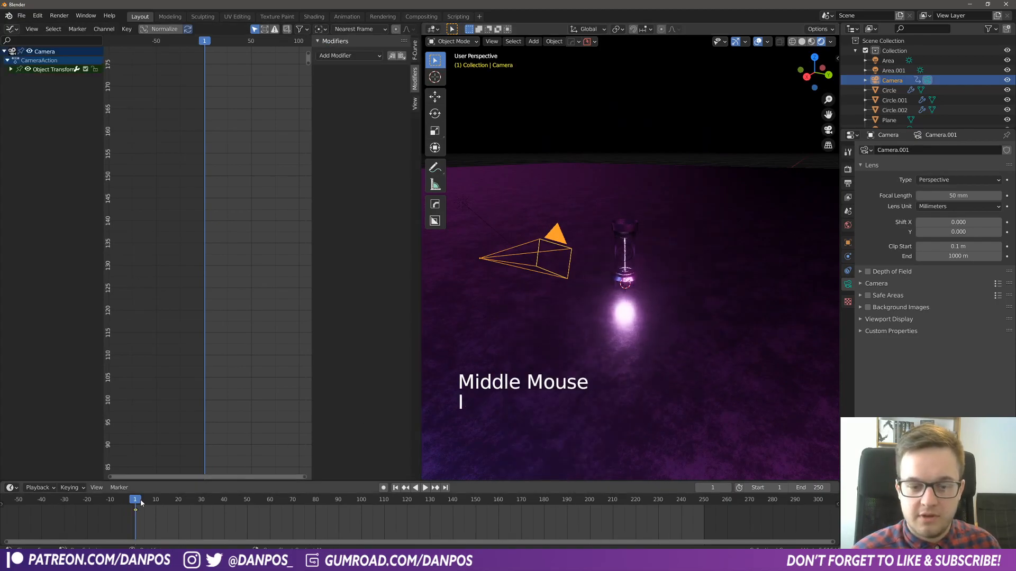
- Set the scene's frame rate to 30 fps and its end frame to 300 in the output dimensions
left_click_drag(174, 502, 700, 495)
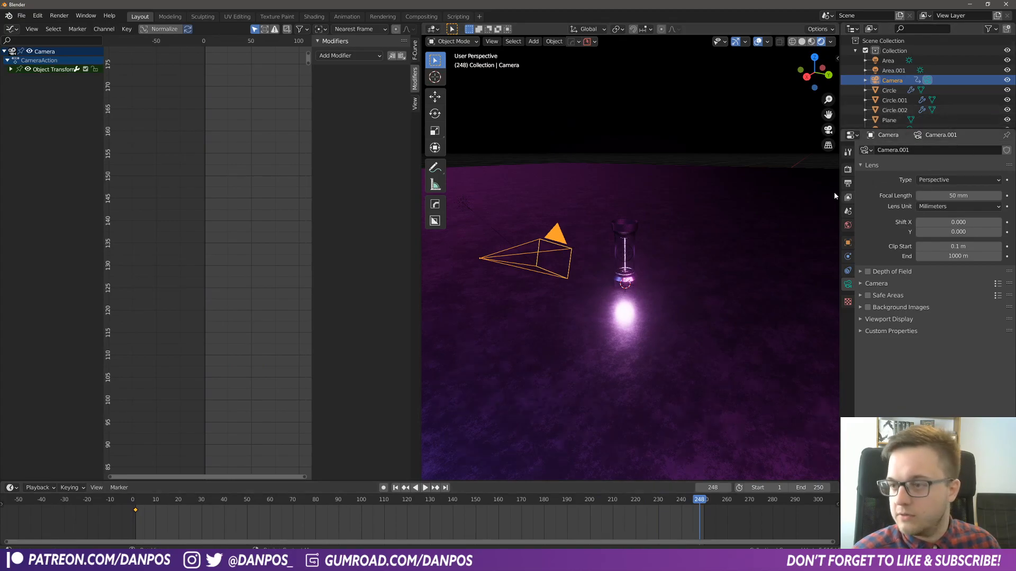
left_click(848, 169)
left_click(848, 183)
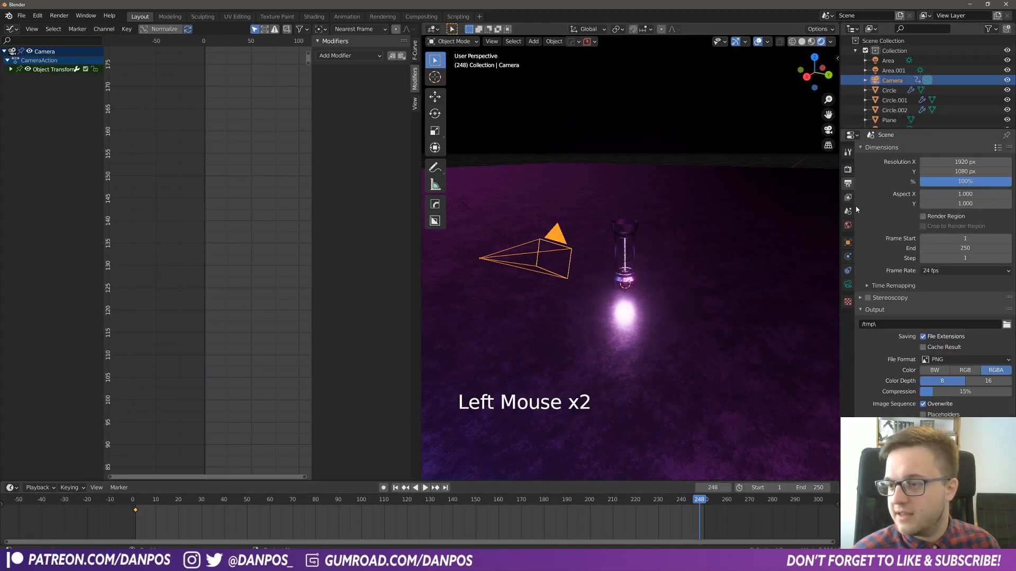
left_click(956, 272)
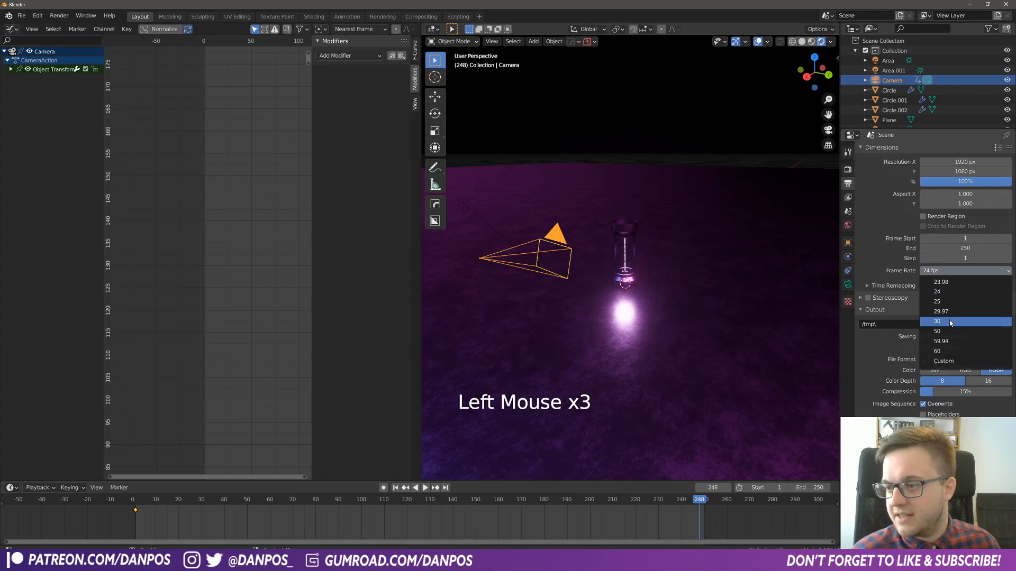
left_click(951, 321)
left_click(965, 249)
type("300")
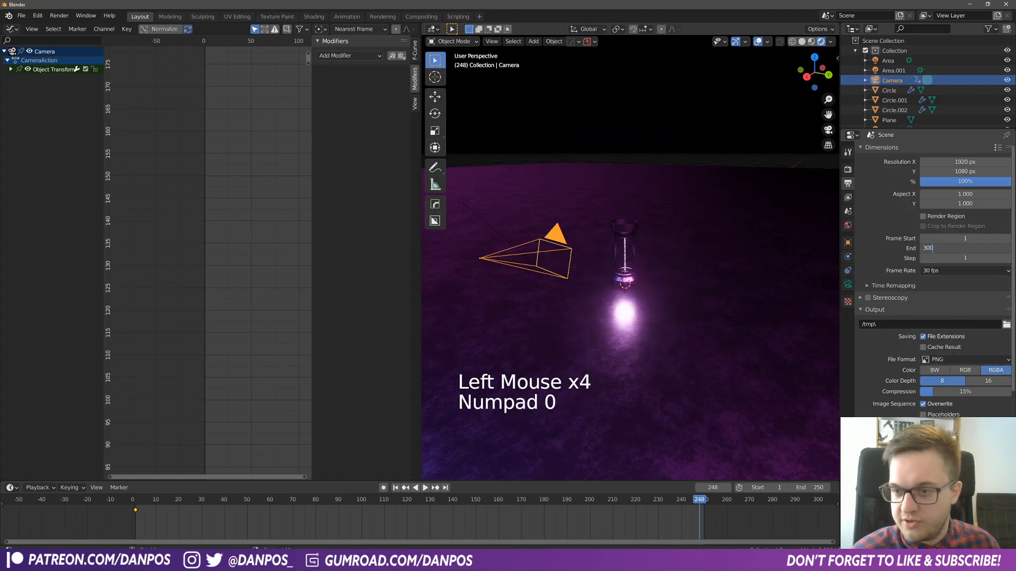
key("Return")
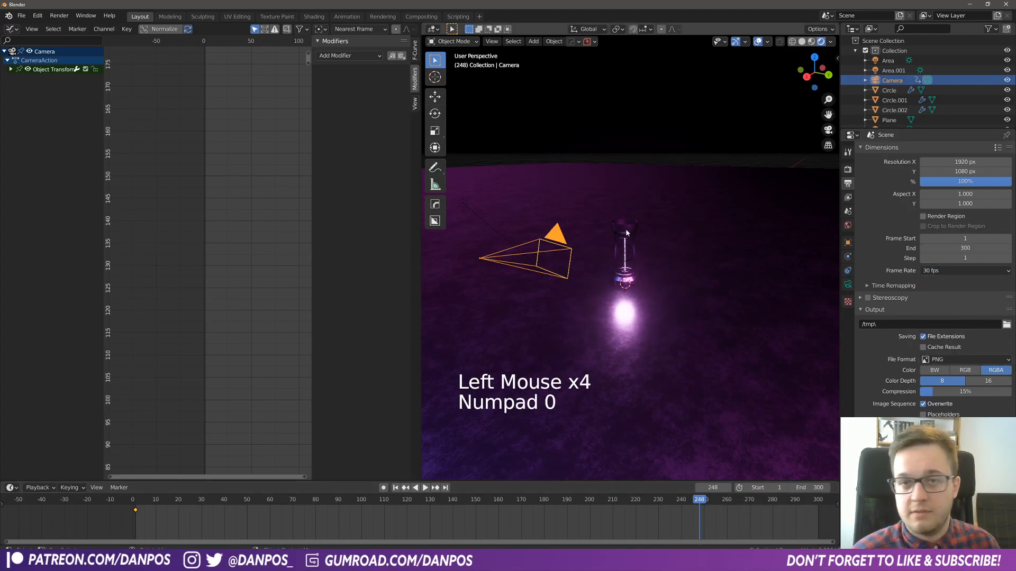
- At frame 300, move the camera slightly towards the glass tube along its local Z axis and insert a Location keyframe
left_click_drag(701, 501, 818, 504)
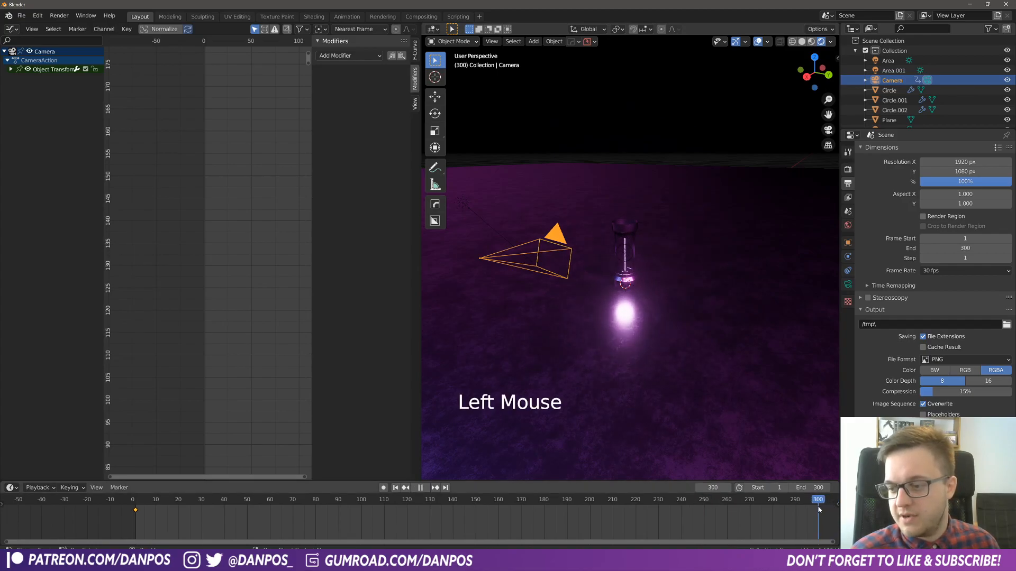
key("g")
key("z")
key("z")
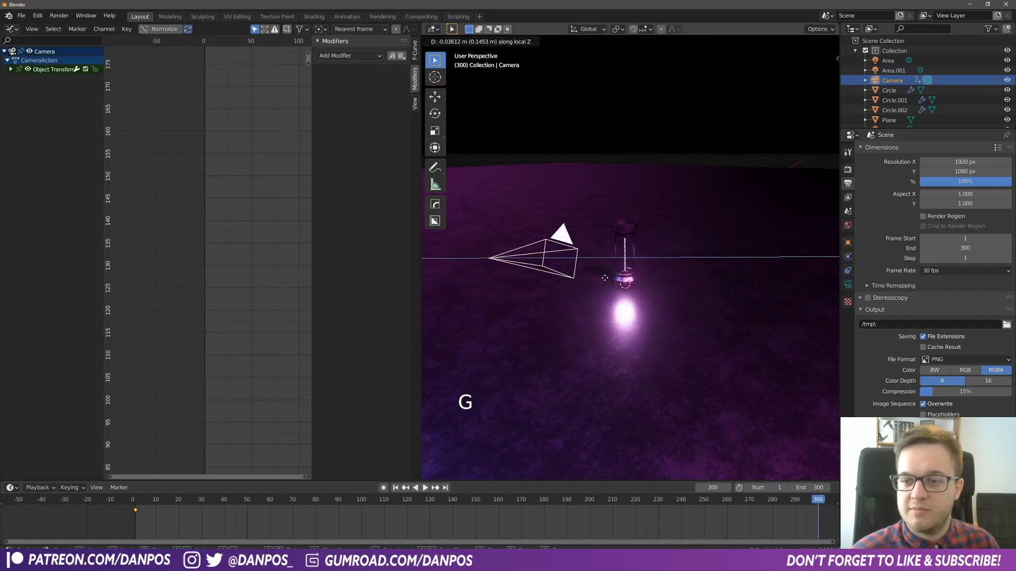
left_click(611, 280)
key("i")
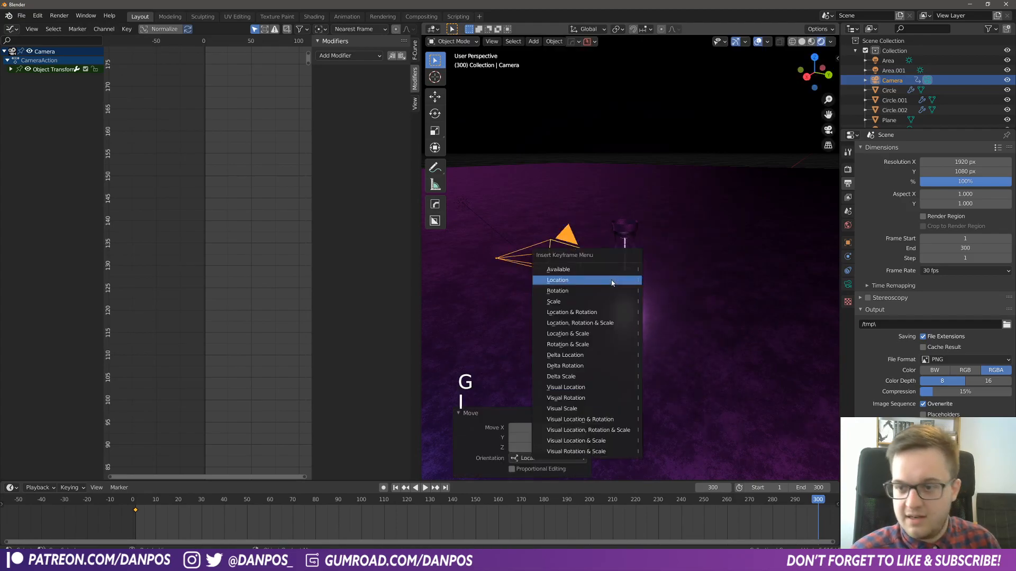
left_click(579, 279)
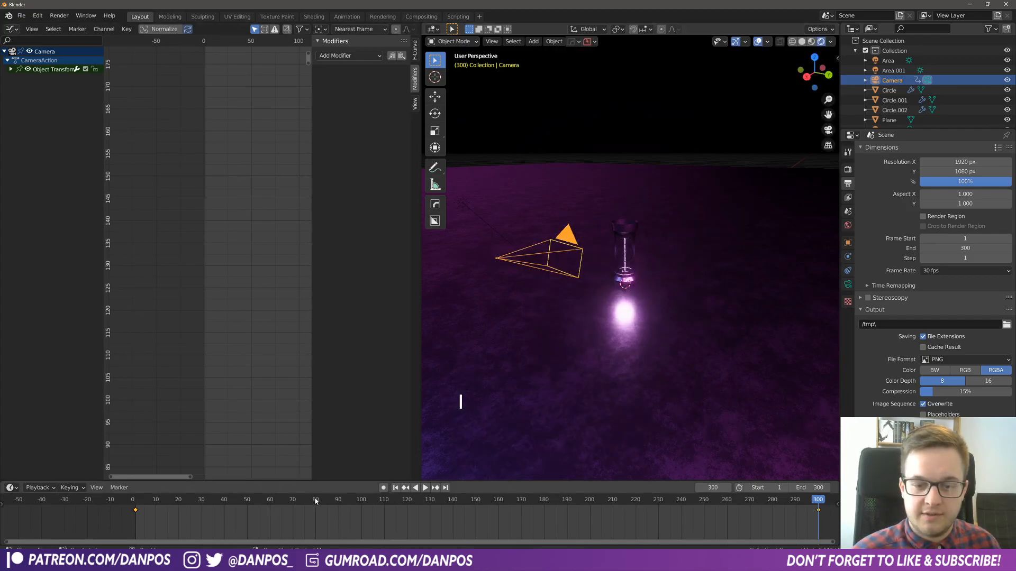
- Look through the camera and set its passepartout opacity to 1.000 in the viewport display settings
key("KP_0")
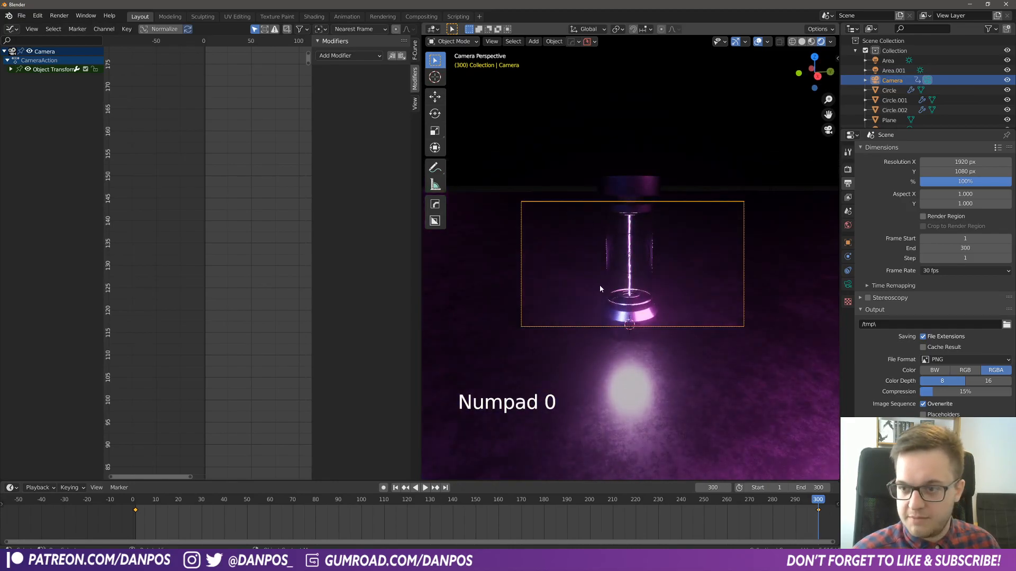
left_click(848, 284)
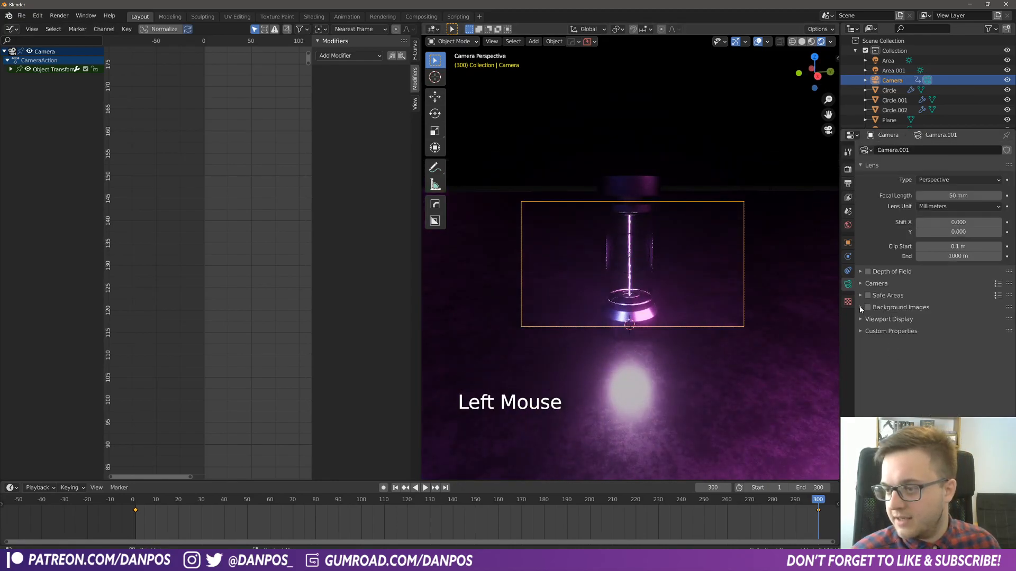
left_click(862, 319)
scroll(883, 372, "down", 3)
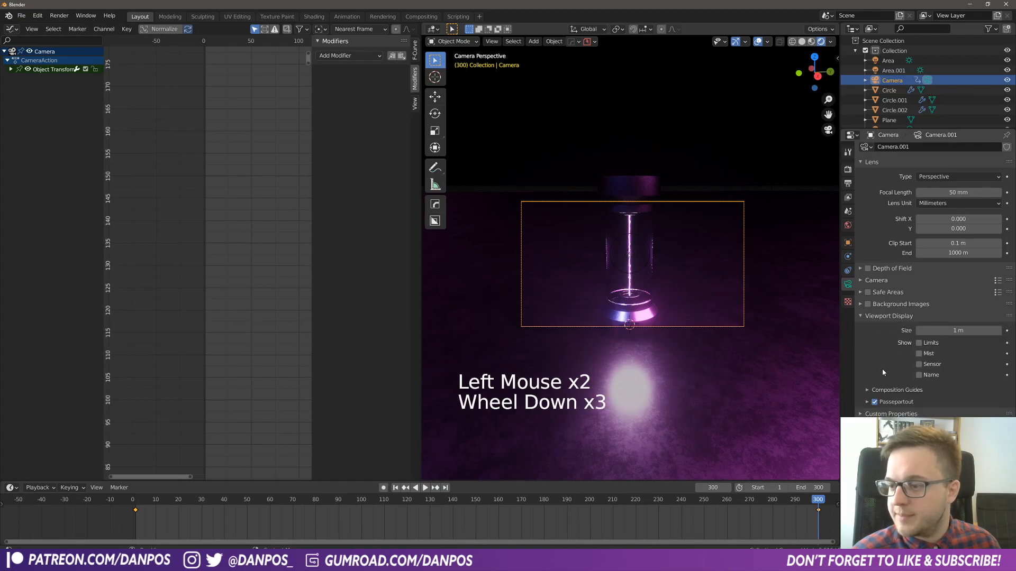
left_click(866, 402)
left_click_drag(960, 416, 1003, 417)
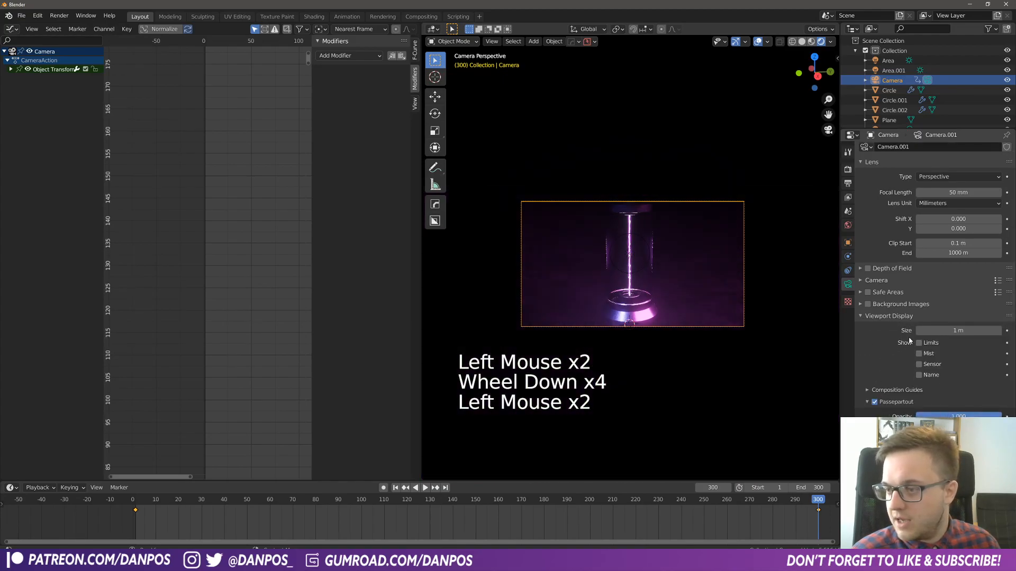
- Enable depth of field on the camera without a focus object and set the F-Stop to 9.5
left_click(868, 269)
left_click(892, 268)
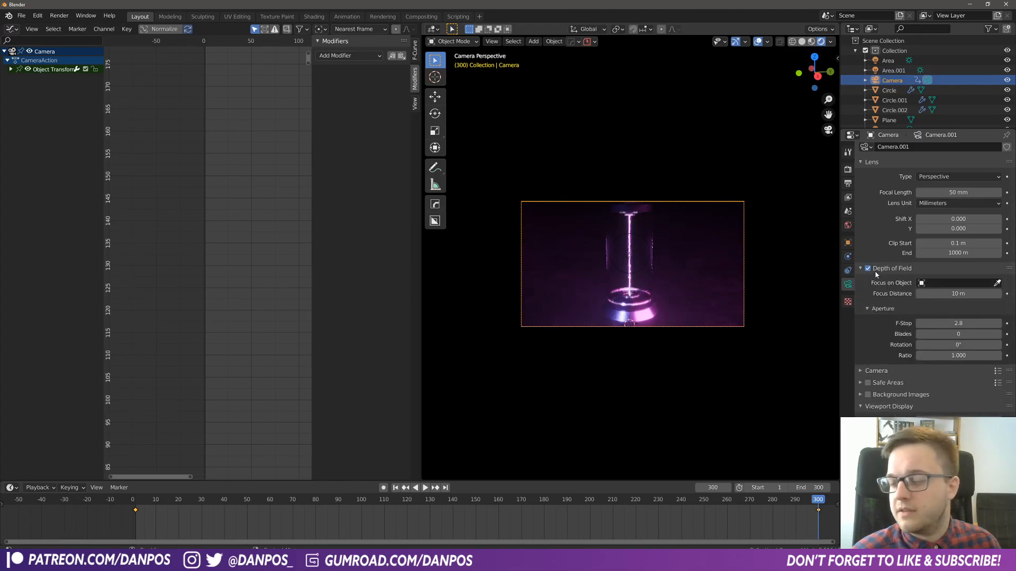
left_click(958, 283)
type("pla")
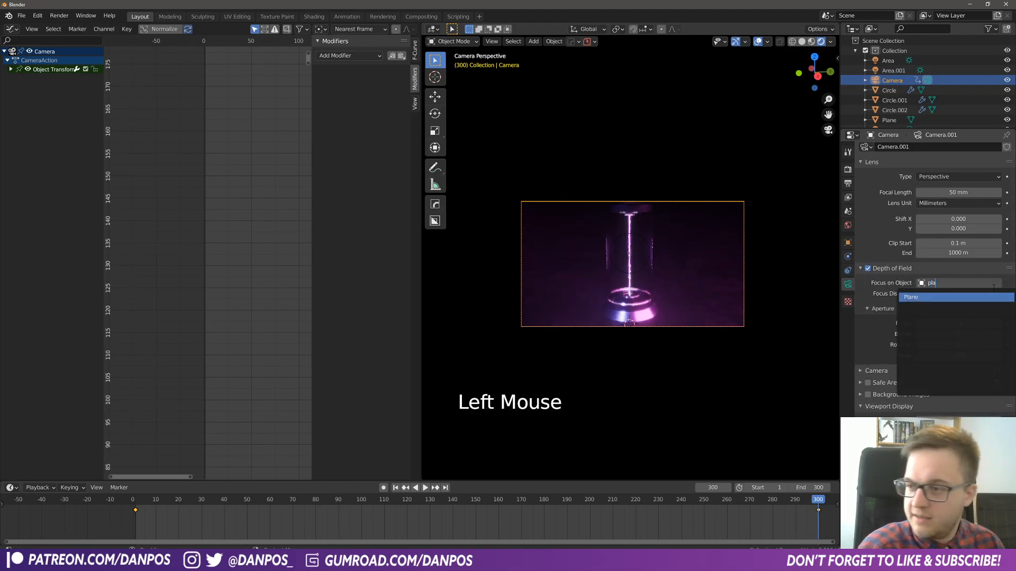
key("Escape")
scroll(719, 301, "up", 4)
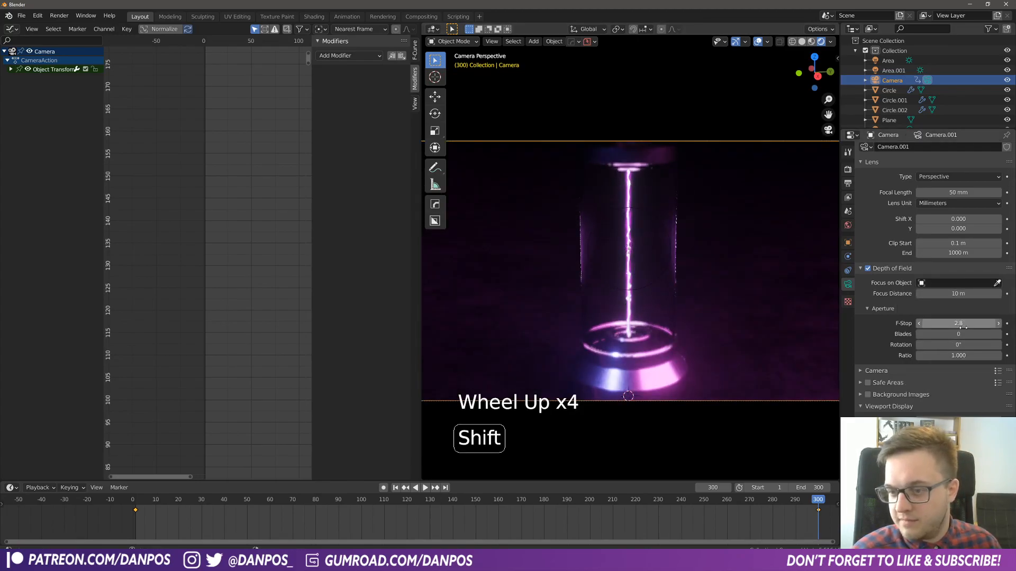
left_click_drag(958, 324, 979, 323, "shift")
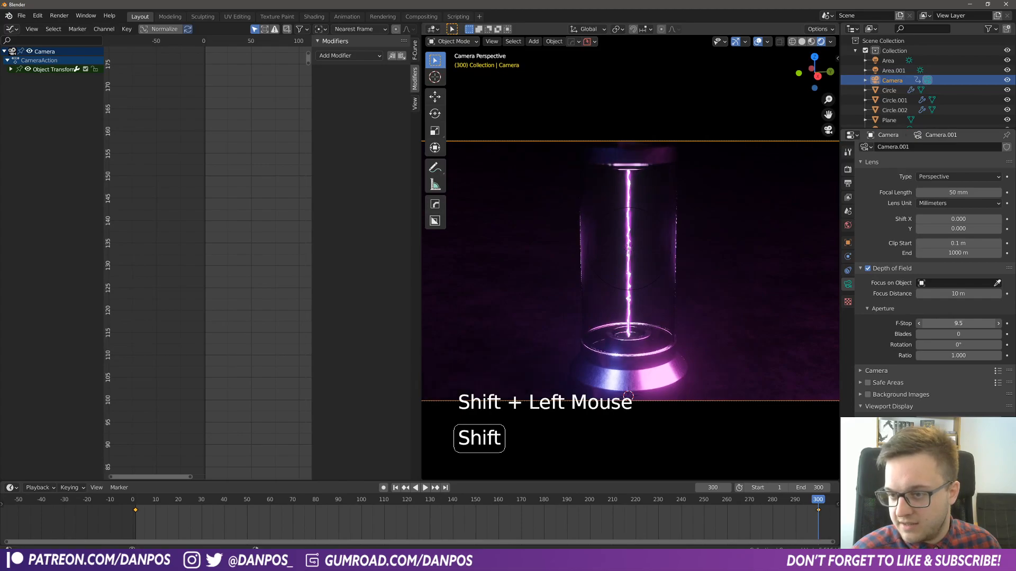
- Enable Ambient Occlusion with a distance of 0.519 m and set the Bloom intensity to 0.039 in the render settings
left_click(847, 169)
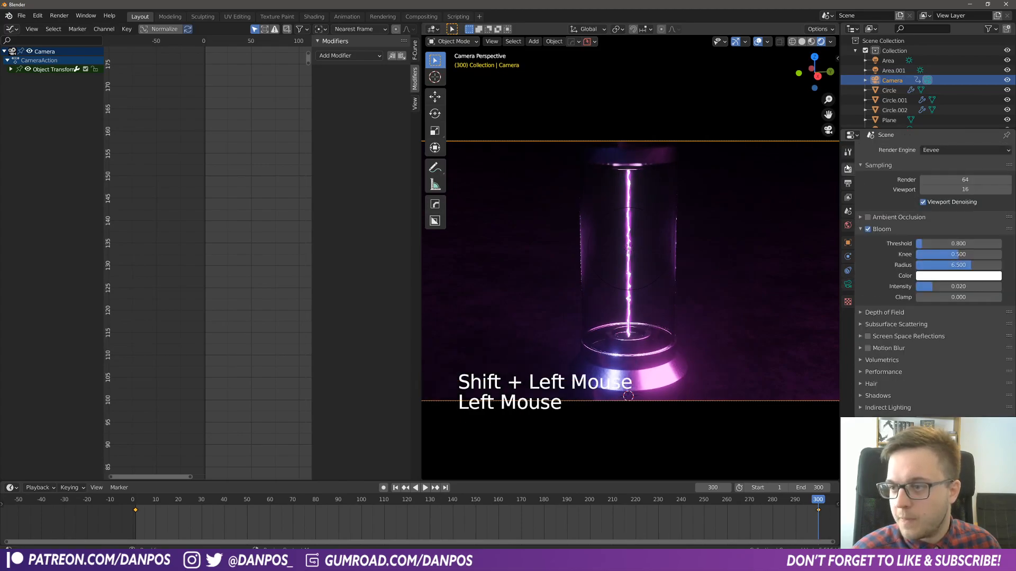
left_click(862, 218)
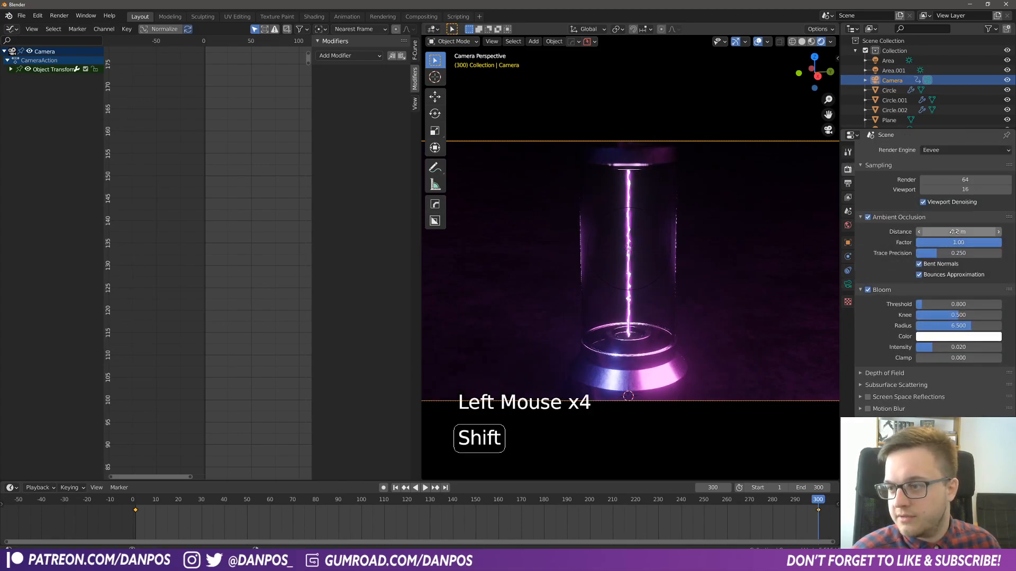
left_click_drag(953, 232, 974, 232, "shift")
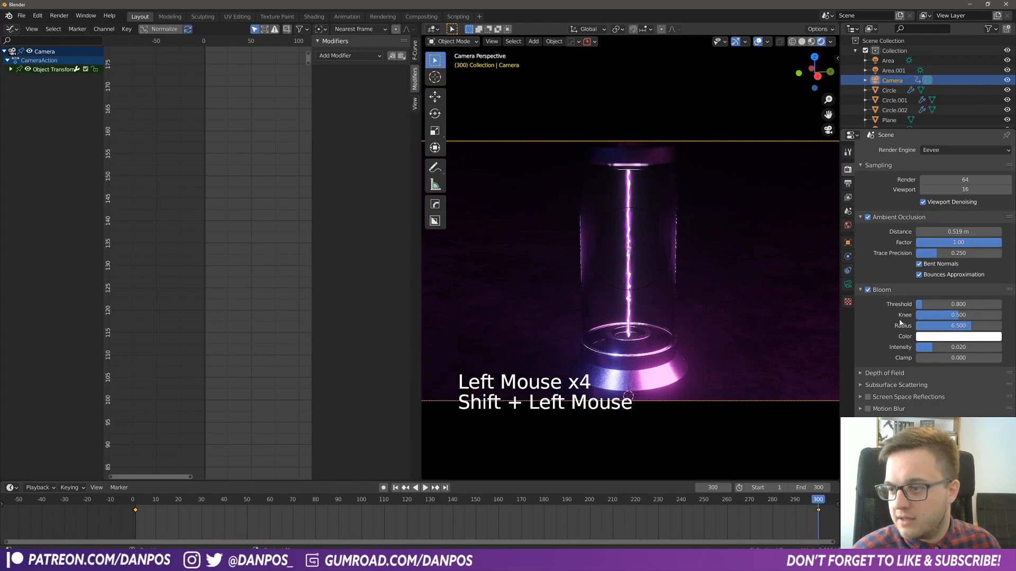
scroll(899, 323, "down", 1)
left_click_drag(936, 331, 946, 332)
- Play the animation through the camera and examine the camera push-in, beam glow and light flicker
scroll(758, 333, "down", 4)
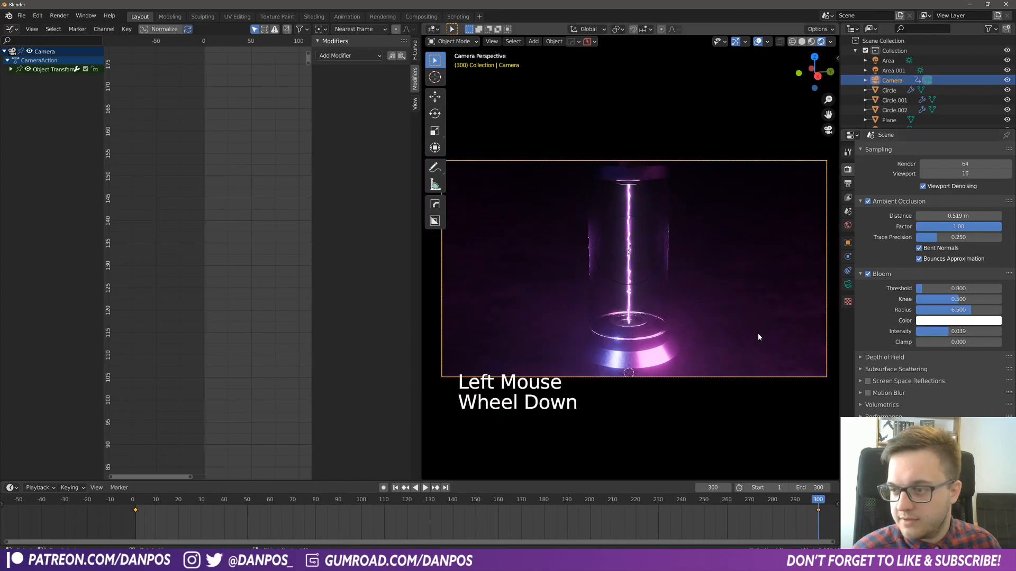
scroll(717, 325, "up", 1)
key("space")
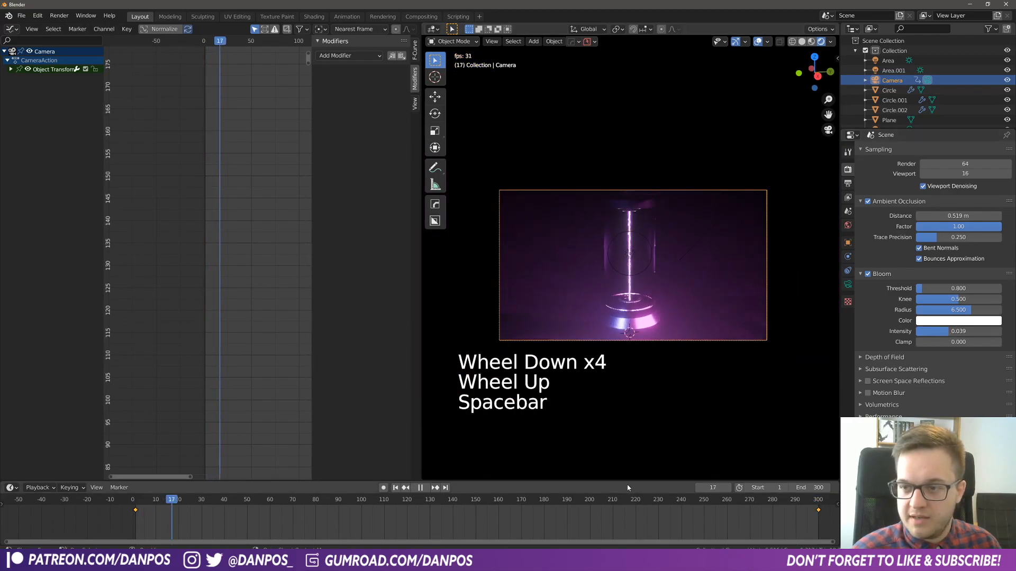
scroll(680, 318, "up", 2)
scroll(677, 320, "up", 1)
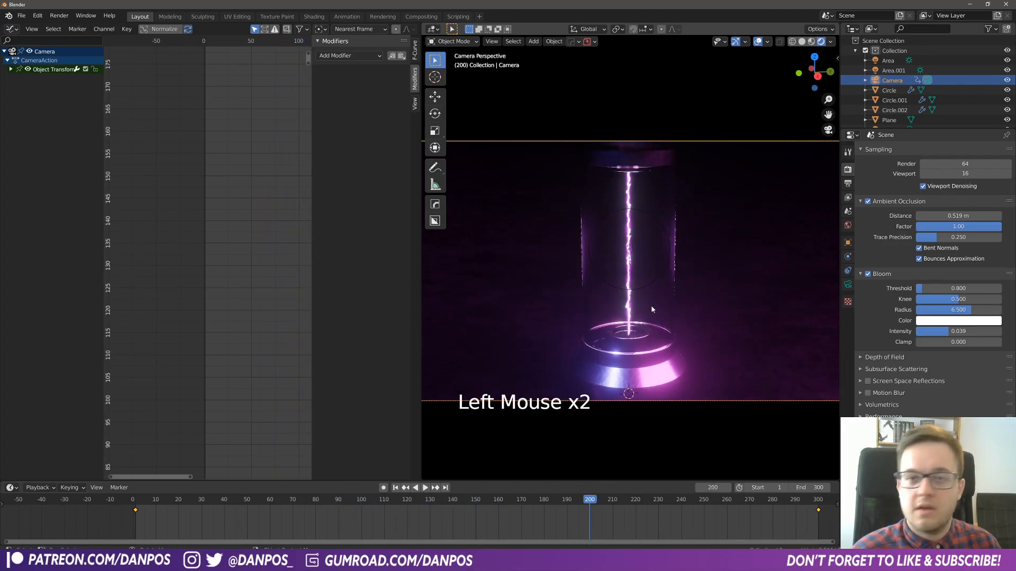
scroll(654, 323, "down", 3)
scroll(656, 329, "up", 2)
key("space")
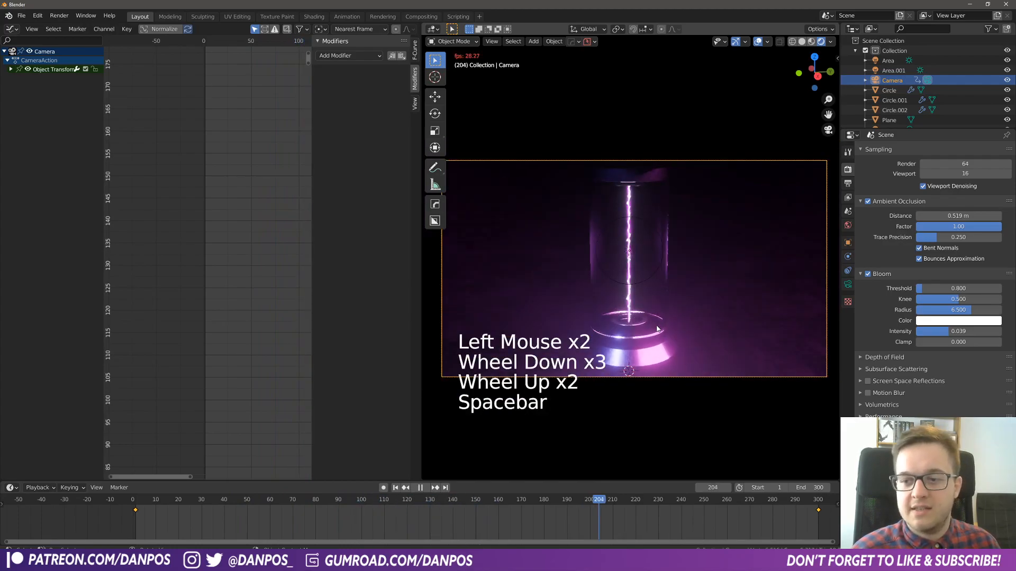
- Inspect the glass tube from several angles during playback, and return to the camera view
middle_click_drag(697, 342, 564, 308)
scroll(601, 324, "up", 4)
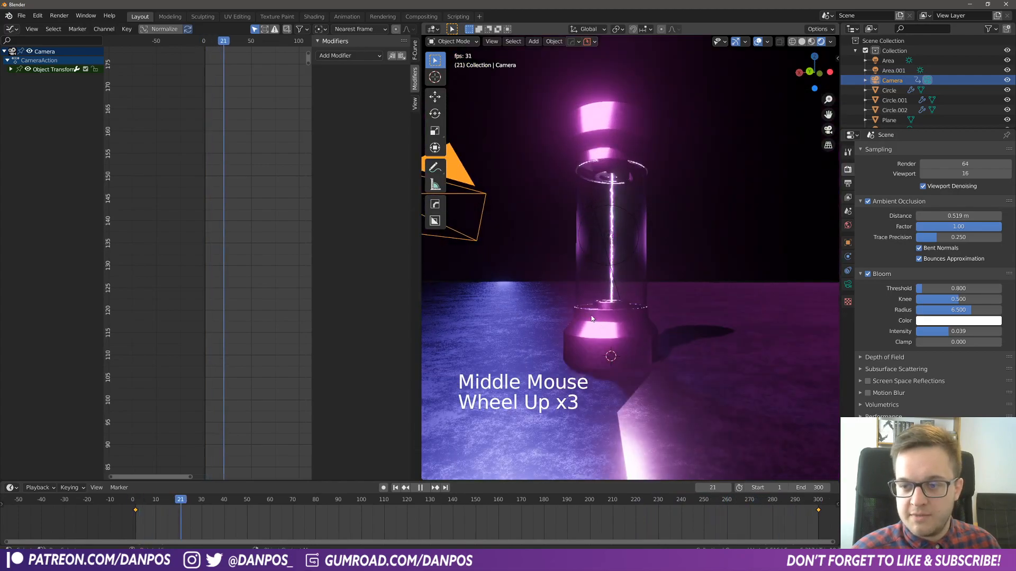
middle_click_drag(651, 265, 772, 286)
scroll(603, 263, "down", 3)
middle_click_drag(603, 262, 616, 263)
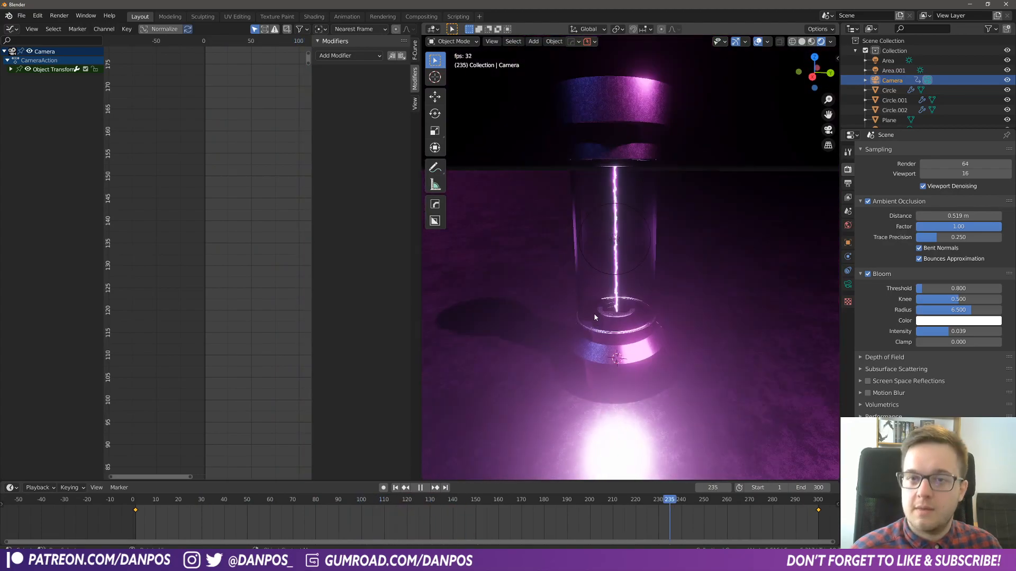
middle_click_drag(593, 312, 640, 281)
key("KP_0")
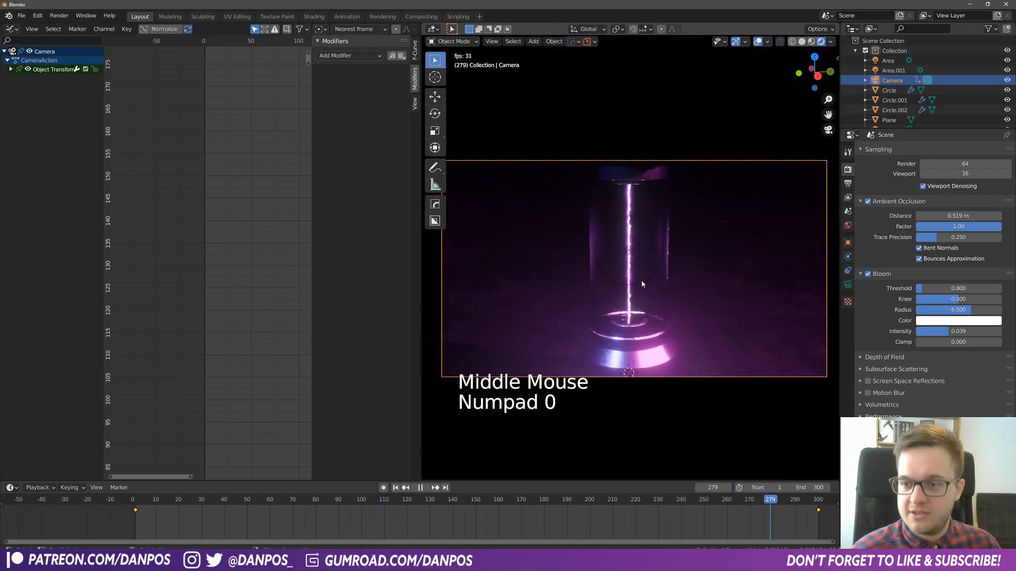